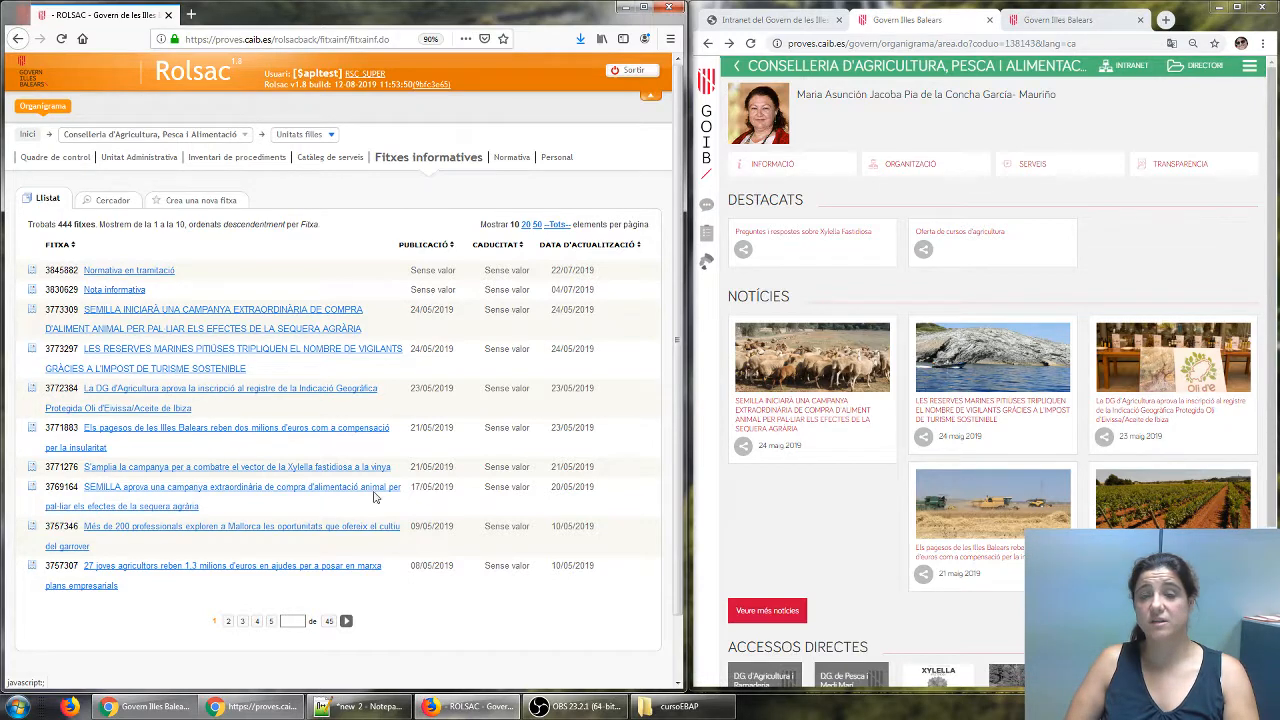
Look over the conselleria's public page, from news, direct accesses and contact to the Transparència menu.
scroll(1272, 427, "down", 2)
scroll(1272, 427, "down", 1)
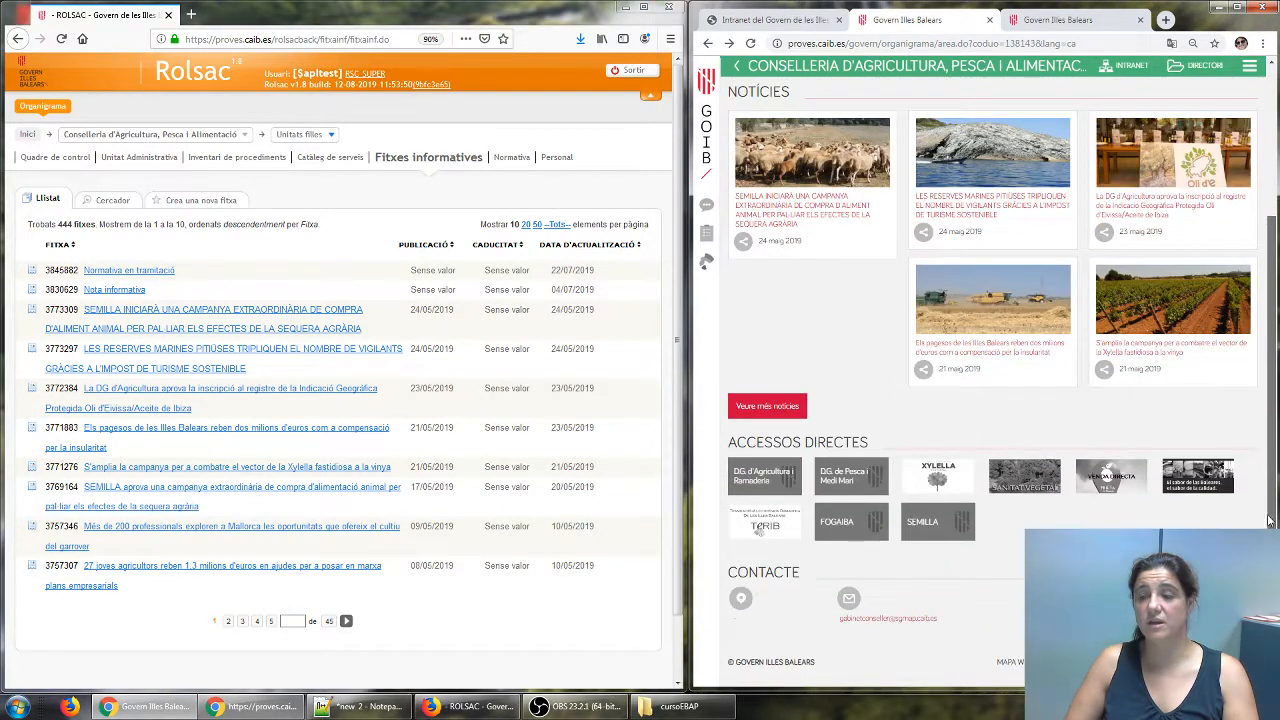
scroll(1272, 427, "up", 3)
left_click(1183, 172)
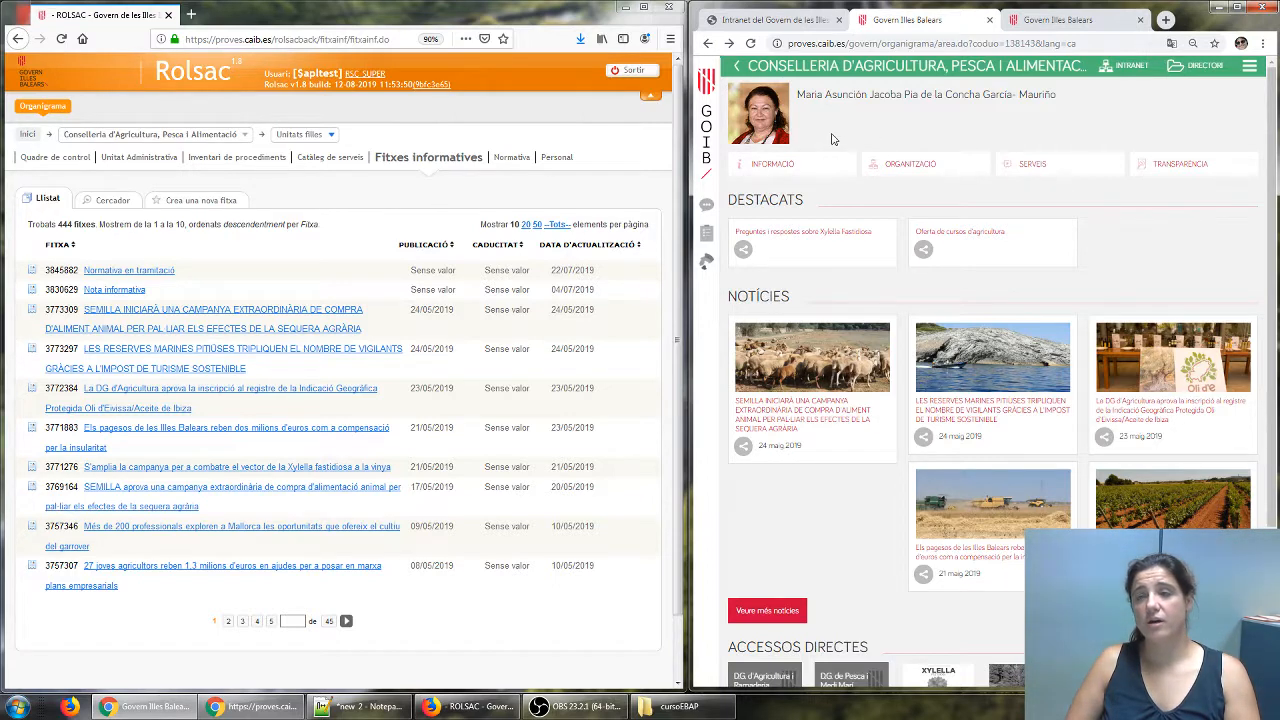
Open the information sheet "SEMILLA INICIARÀ UNA CAMPANYA EXTRAORDINÀRIA DE COMPRA D'ALIMENT ANIMAL" and check its title and primary key fields.
left_click(245, 316)
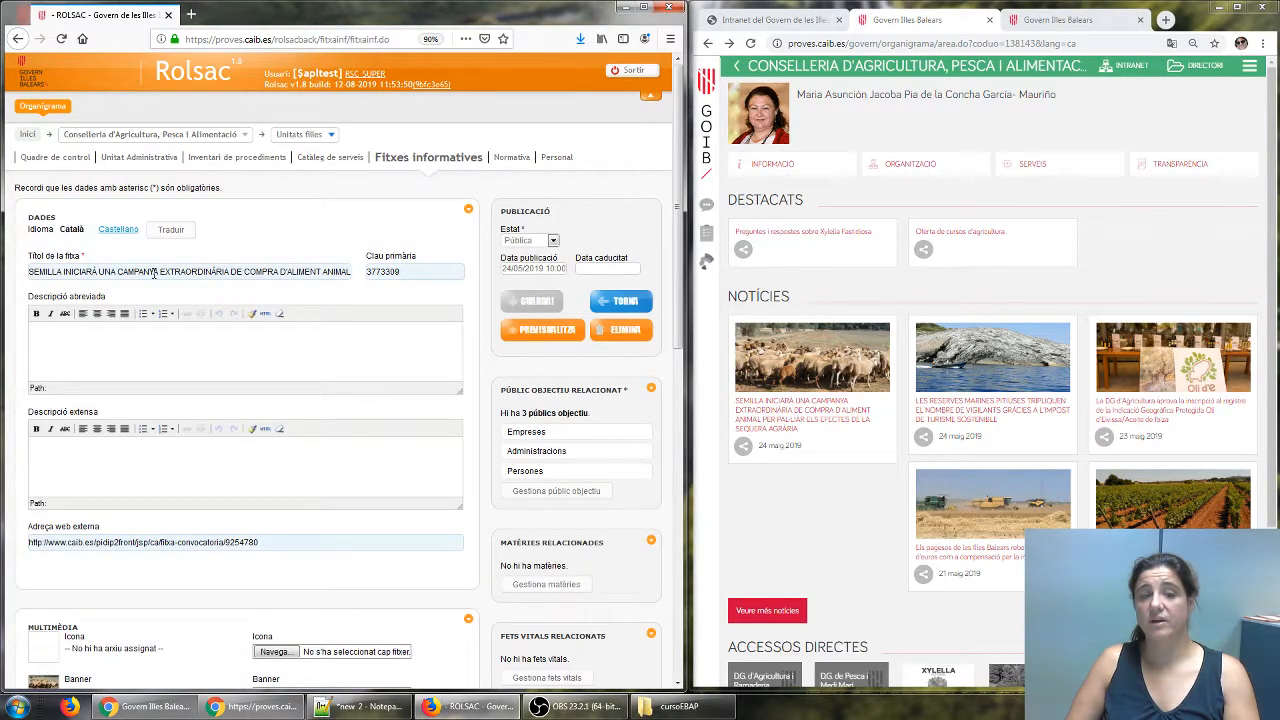
left_click(229, 271)
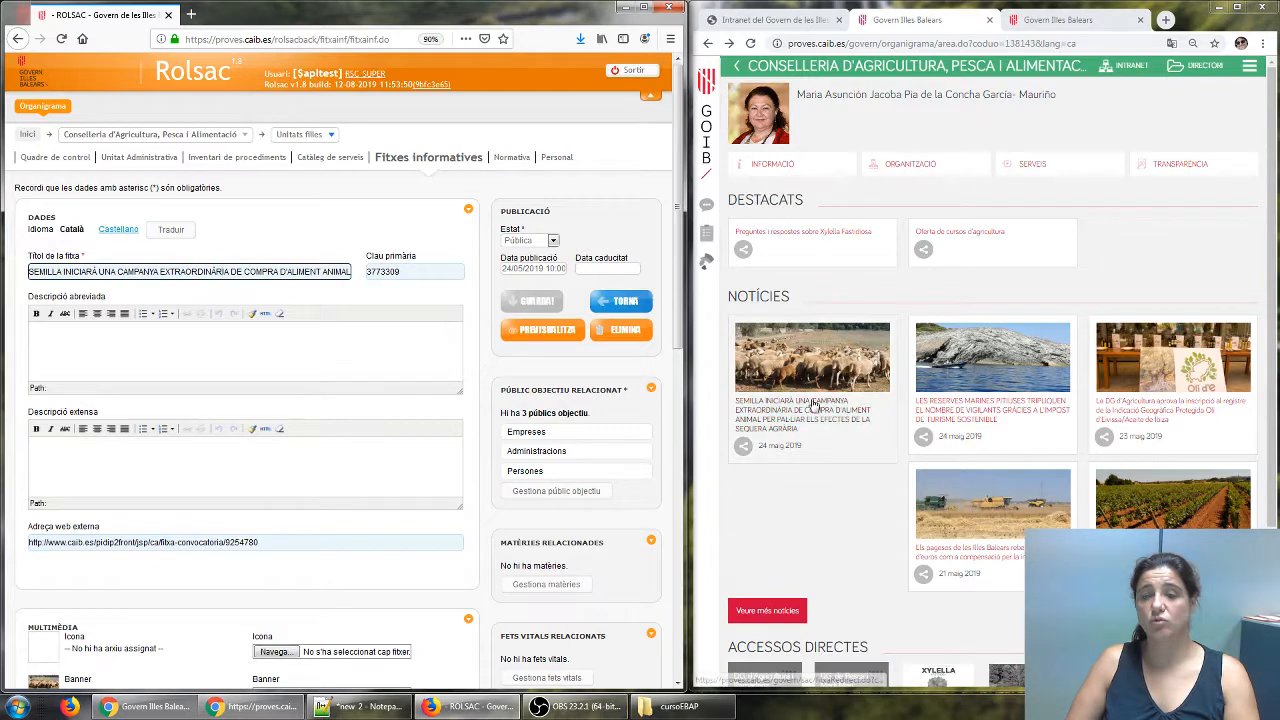
key("Tab")
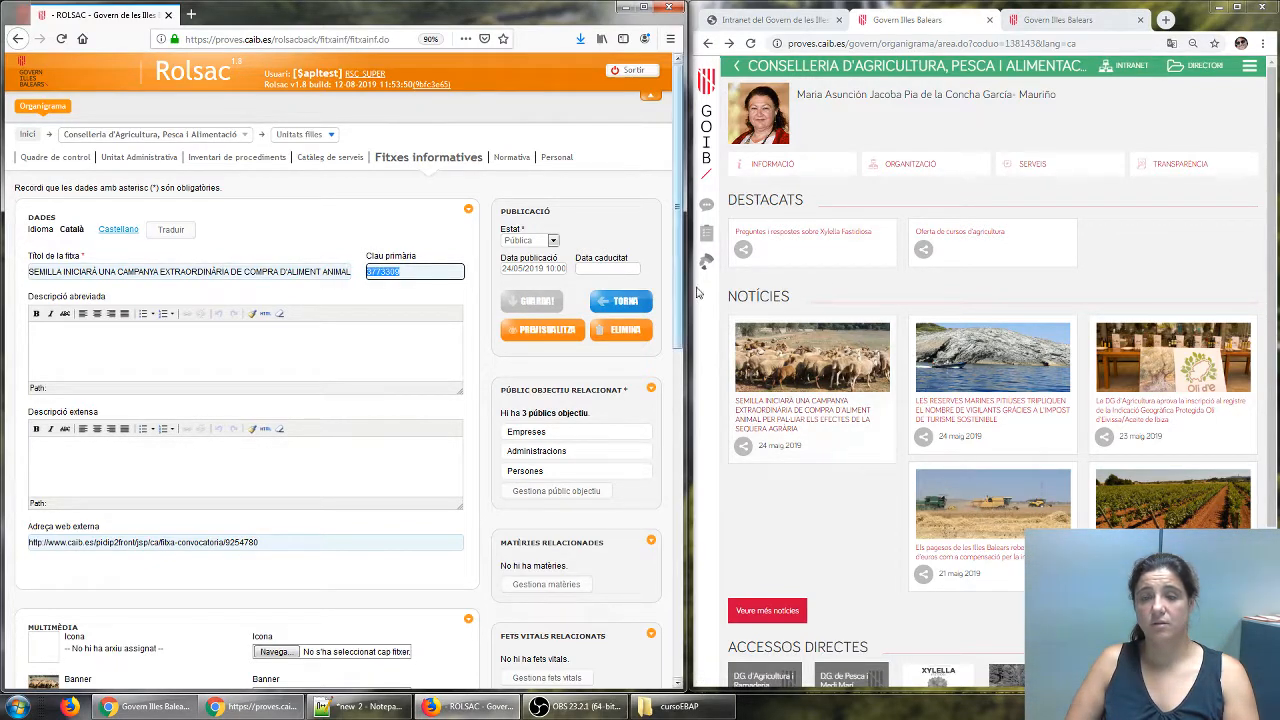
Compare the sheet's external web address with the page opened by the SEMILLA news item, and return to the conselleria's public page.
scroll(677, 257, "down", 1)
scroll(677, 257, "down", 3)
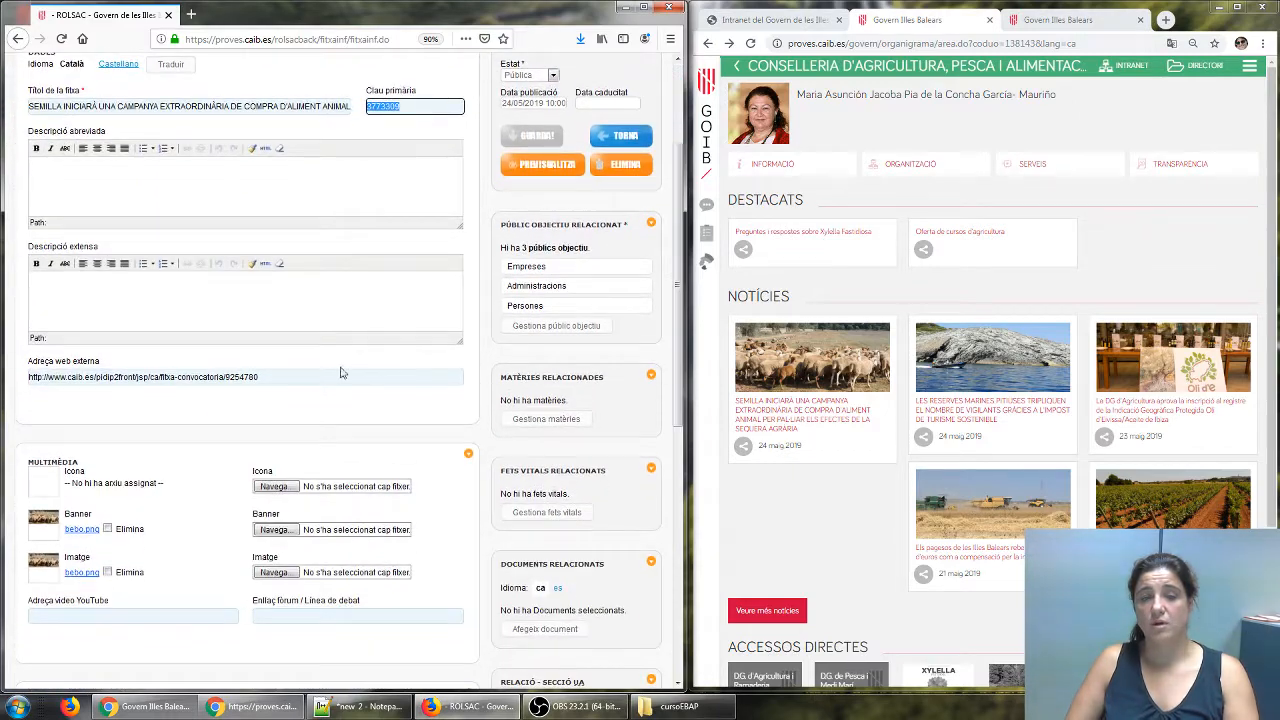
left_click_drag(343, 373, 9, 364)
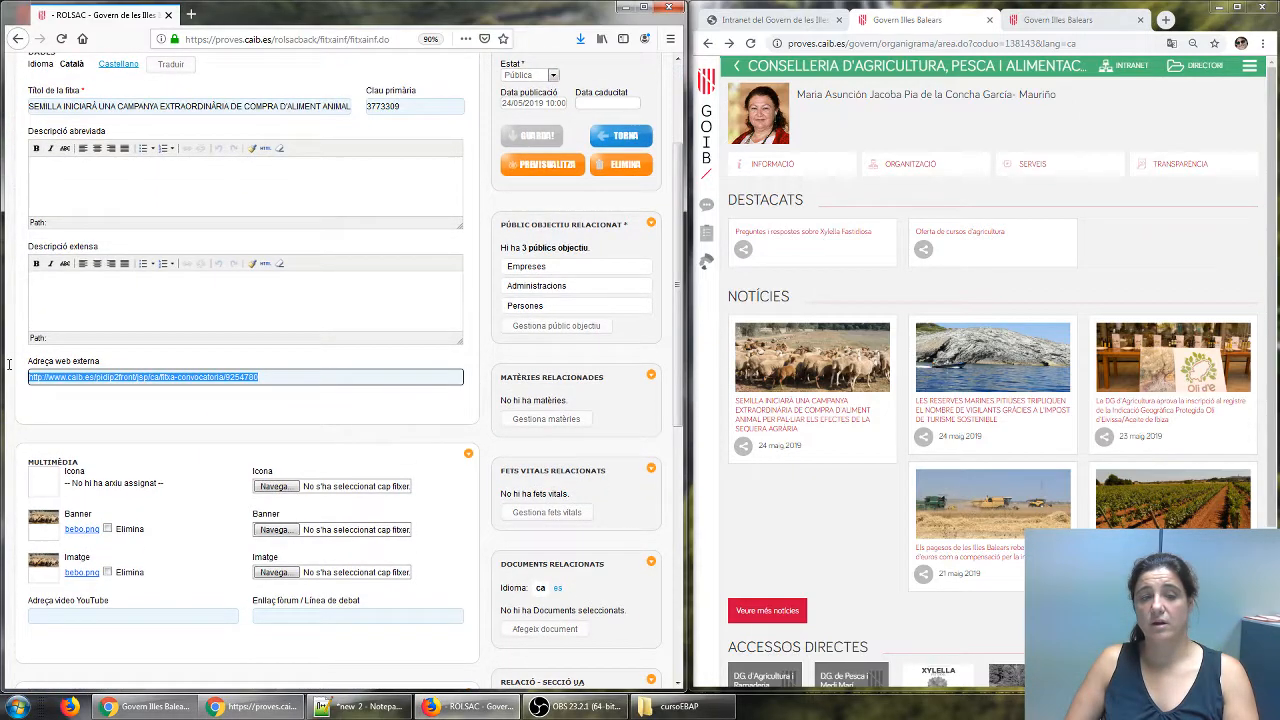
left_click(795, 420)
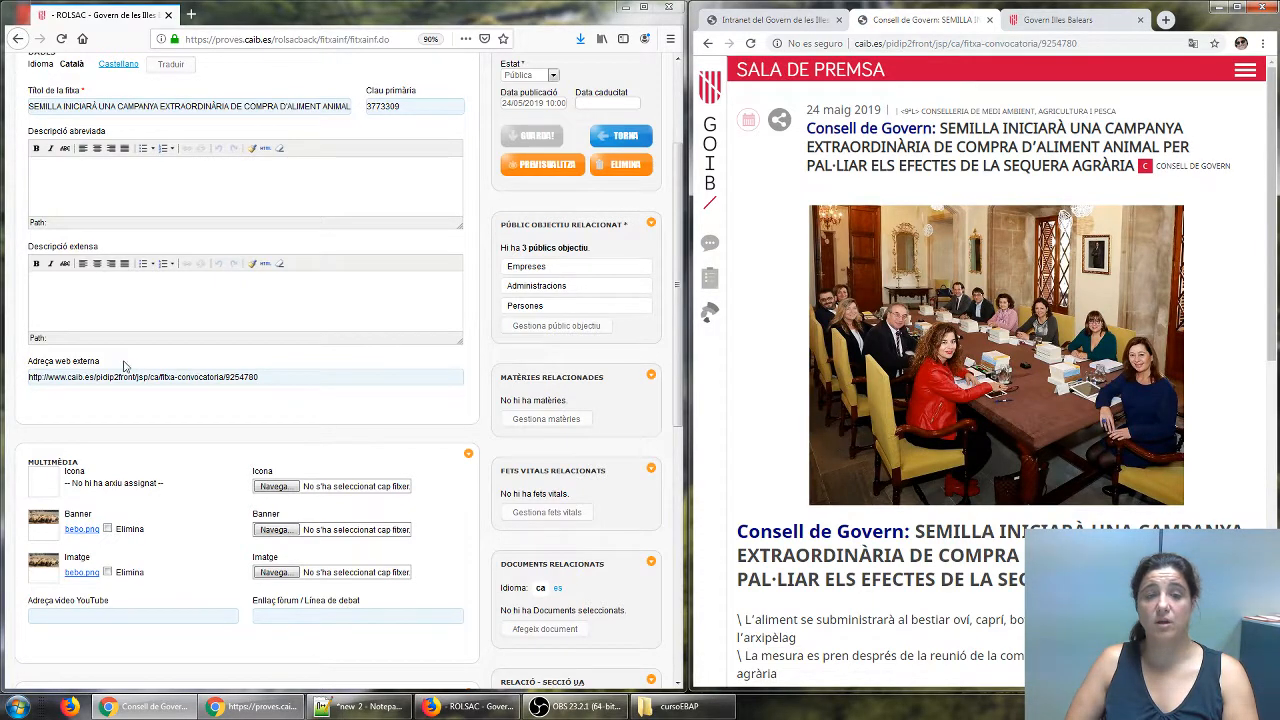
left_click(707, 43)
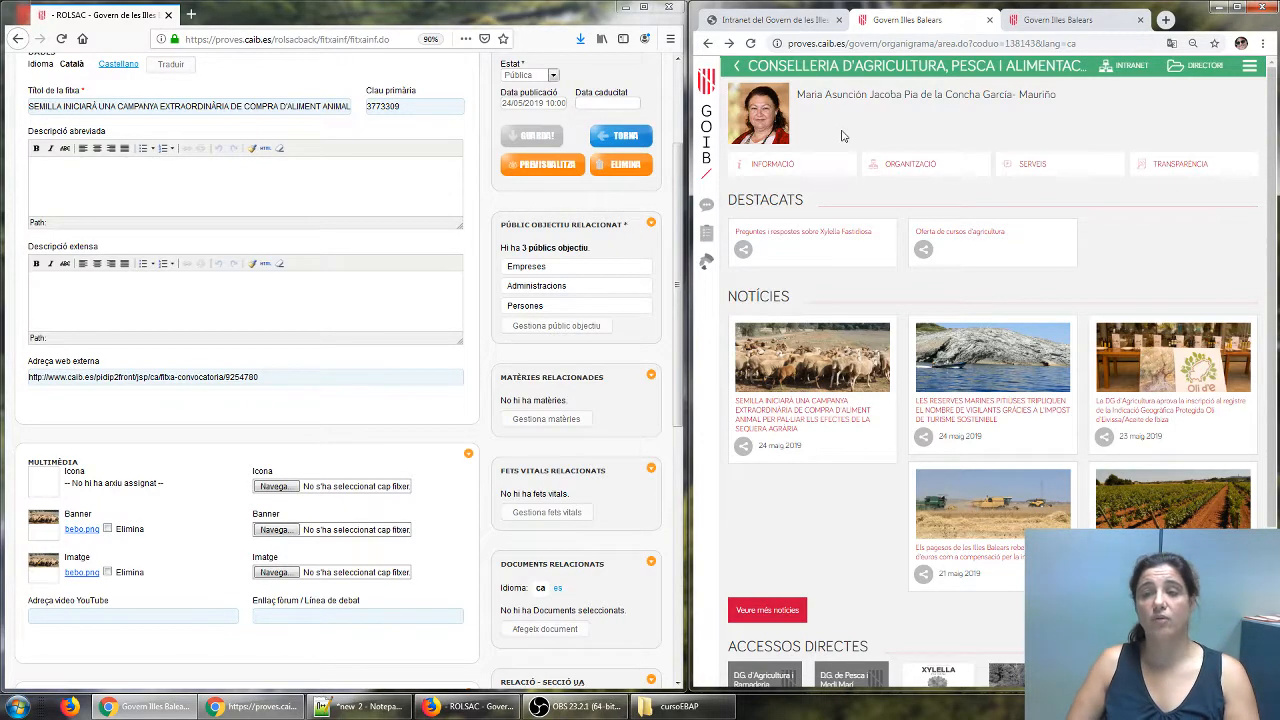
View the sheet's attached image bebo.png and close it.
left_click(72, 574)
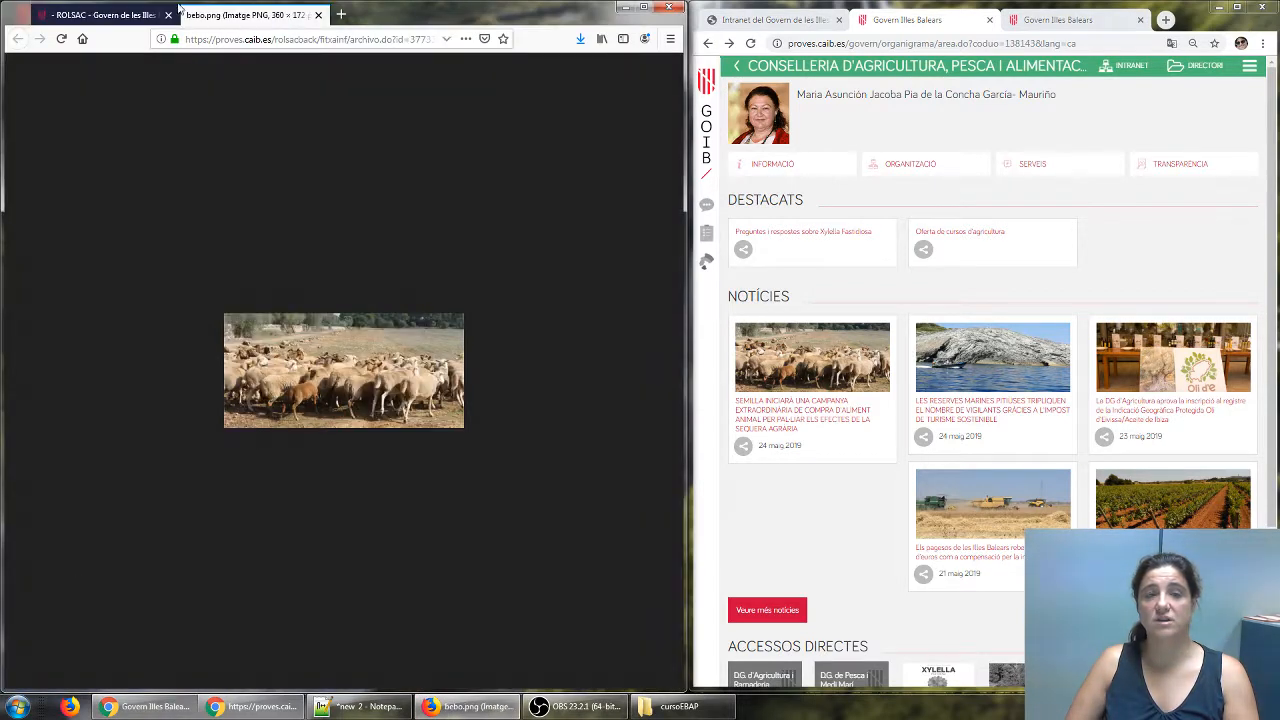
left_click(318, 15)
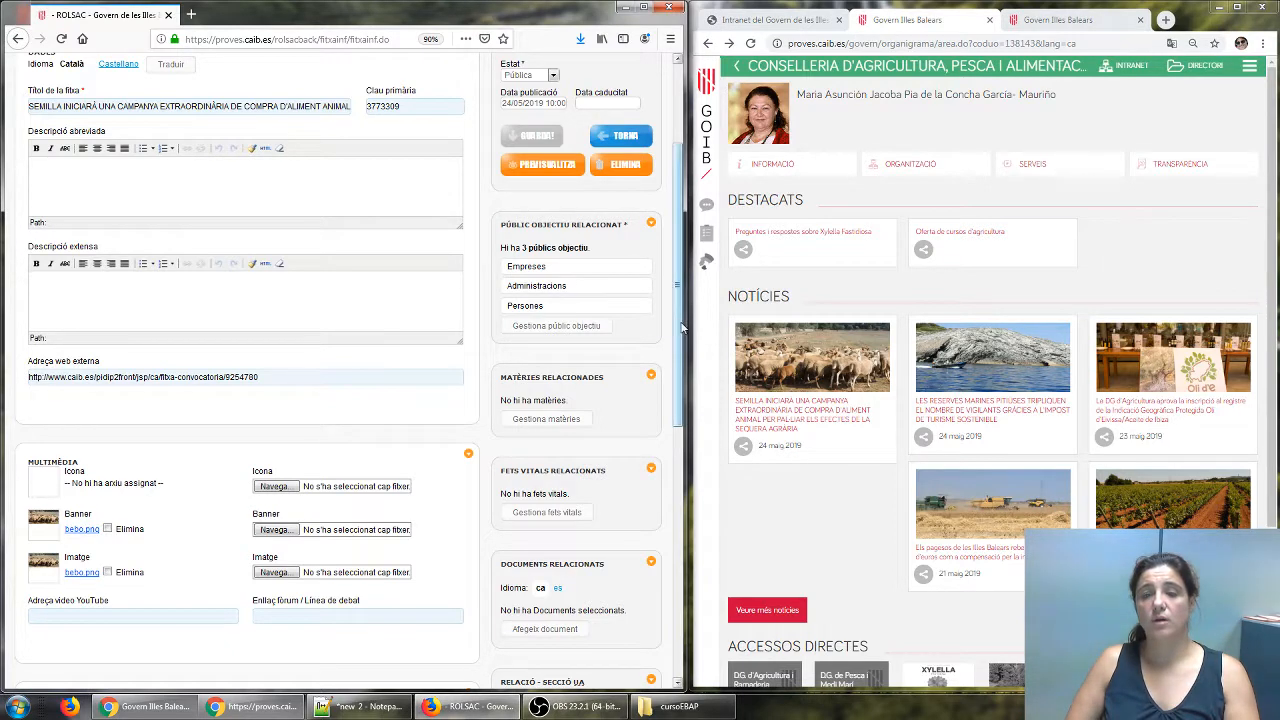
Review the sheet's section relations and check its news item on the Direcció General d'Agricultura, Ramaderia i Desenvolupament Rural public page.
left_click_drag(676, 330, 675, 432)
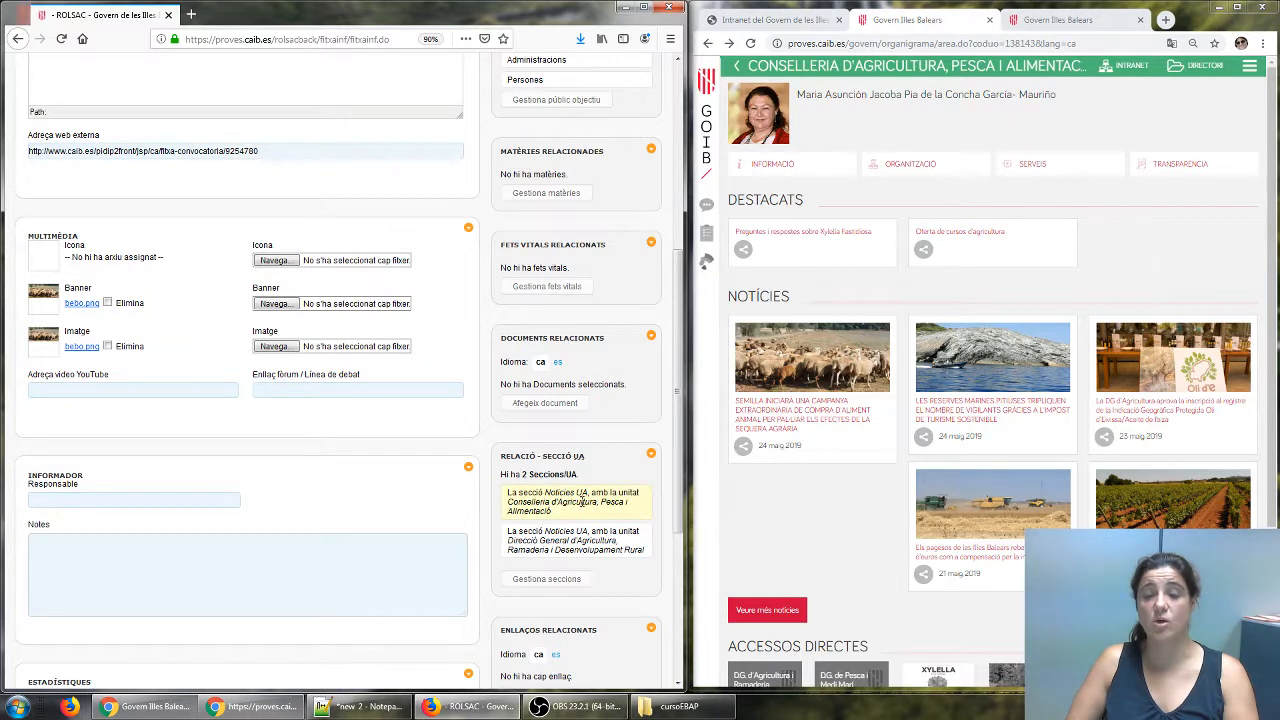
mouse_move(560, 493)
left_mouse_down()
mouse_move(569, 504)
mouse_move(545, 511)
left_mouse_up()
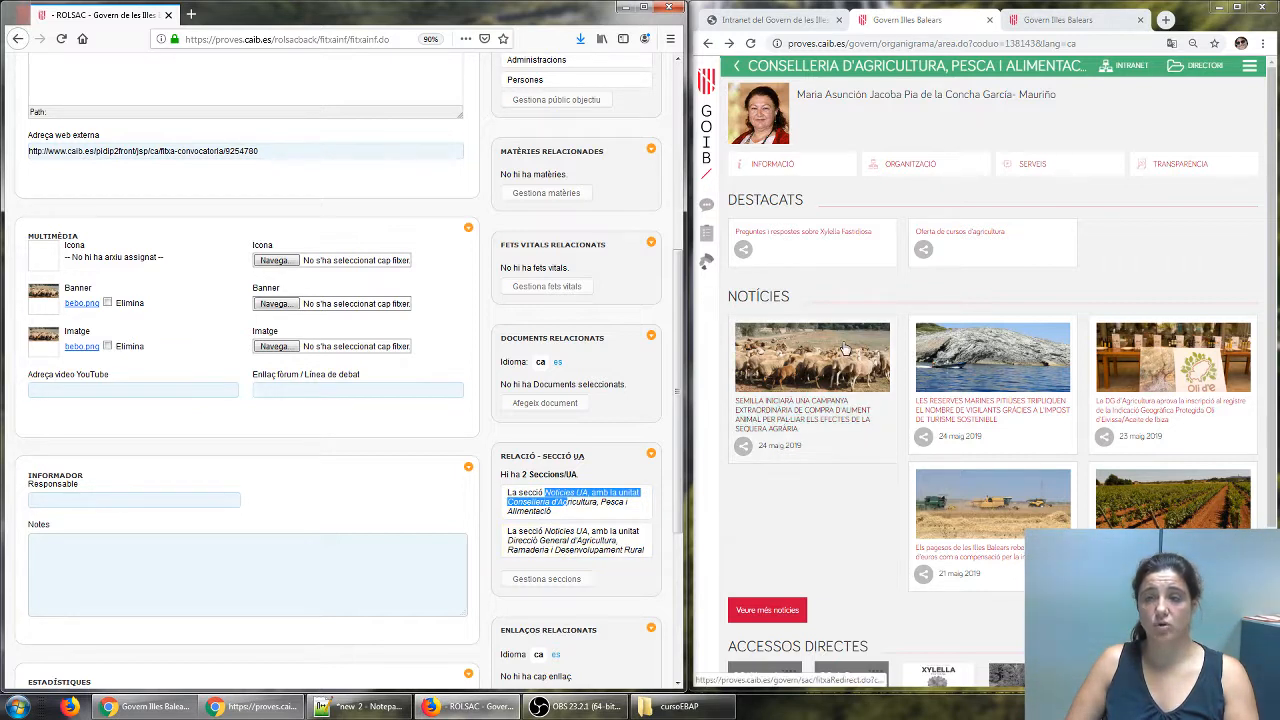
left_click(908, 168)
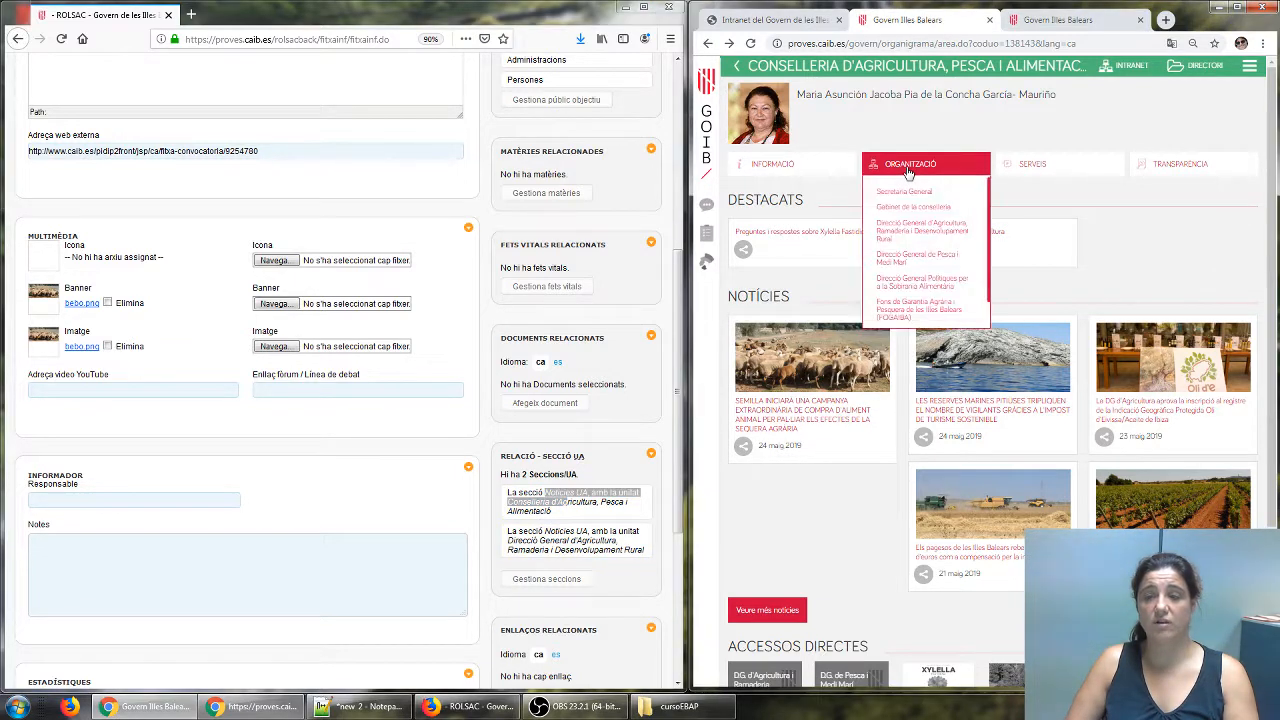
left_click(920, 230)
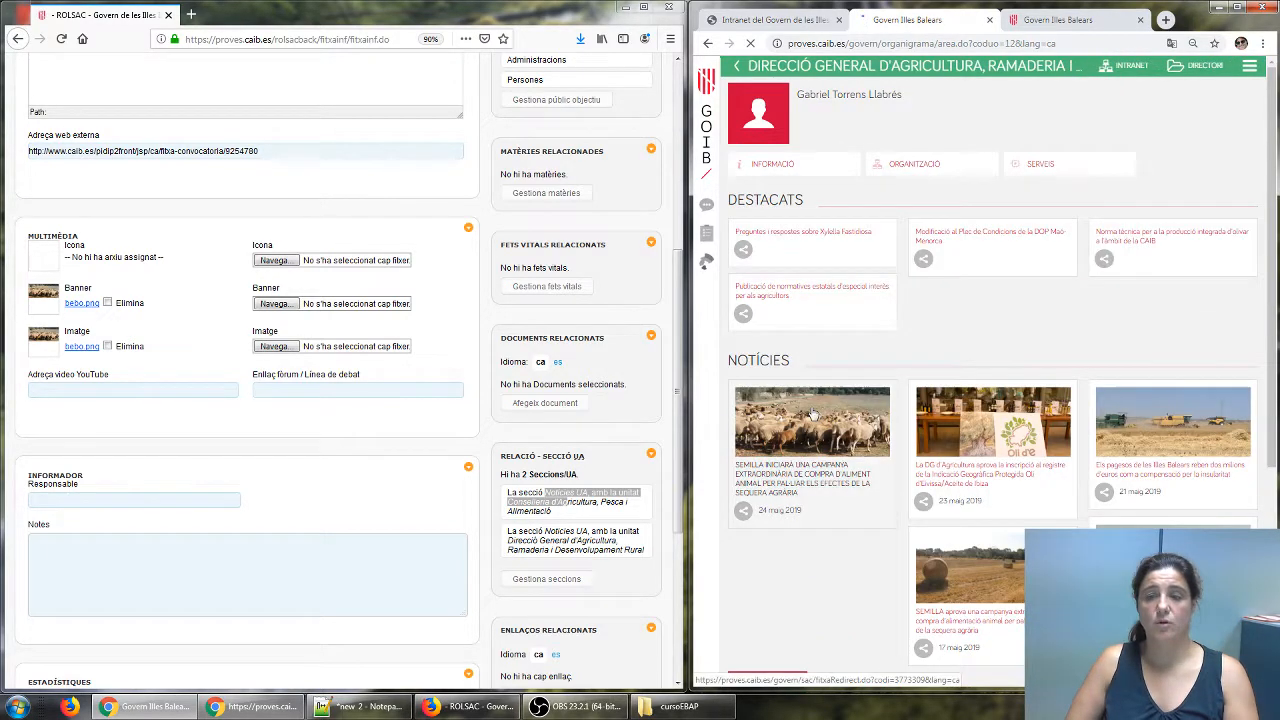
left_click(740, 66)
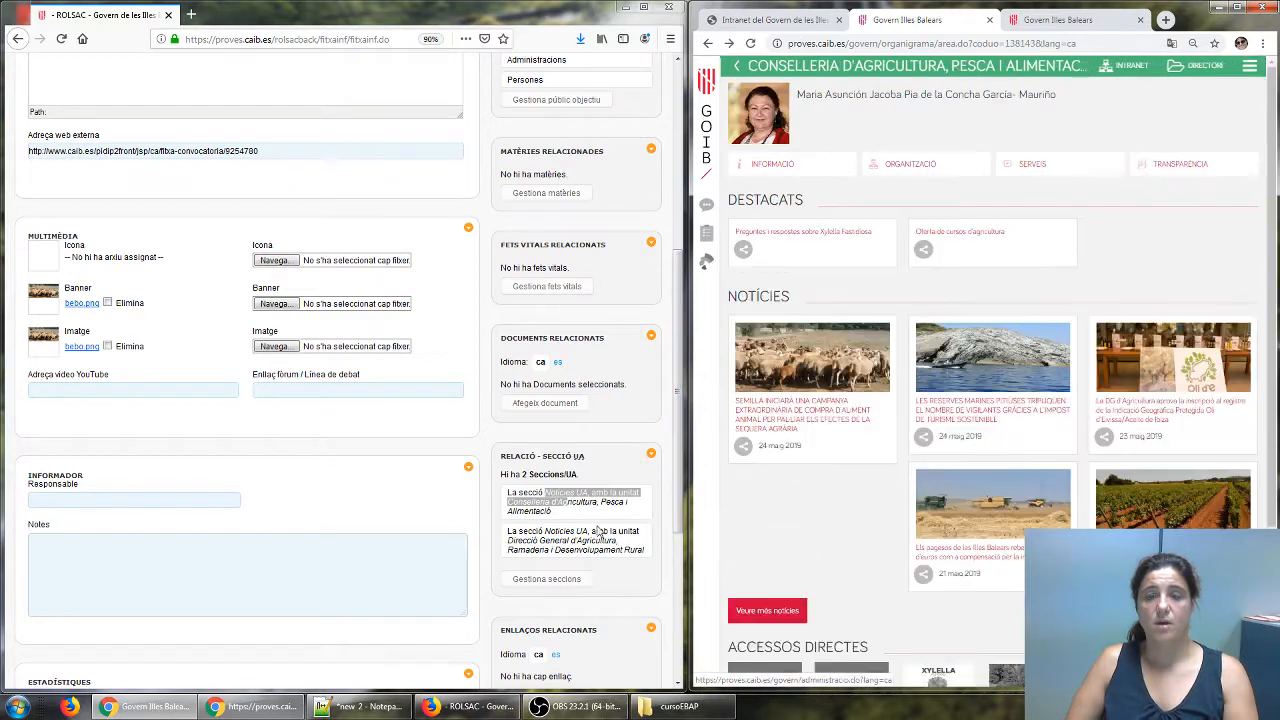
Open the sheet's section relation management and compare Portal GOIB's Transparència section with the public Transparència menu, returning to the section root.
left_click(548, 579)
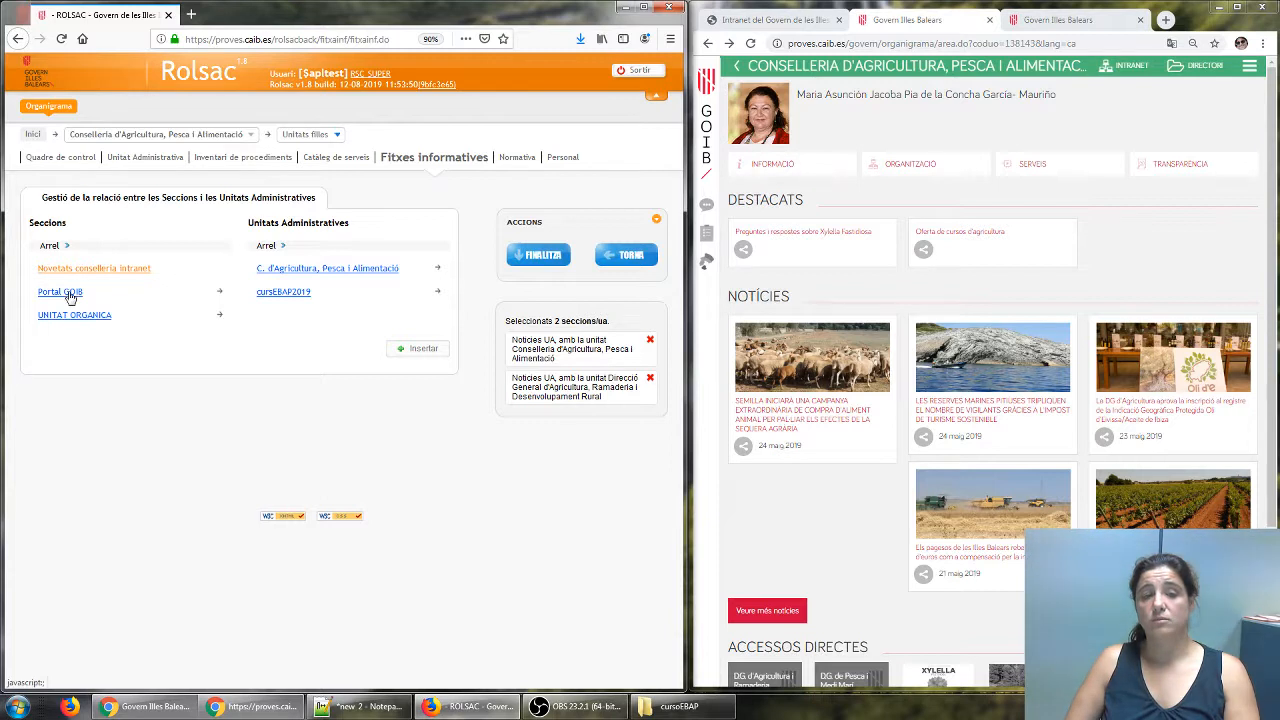
left_click(1174, 165)
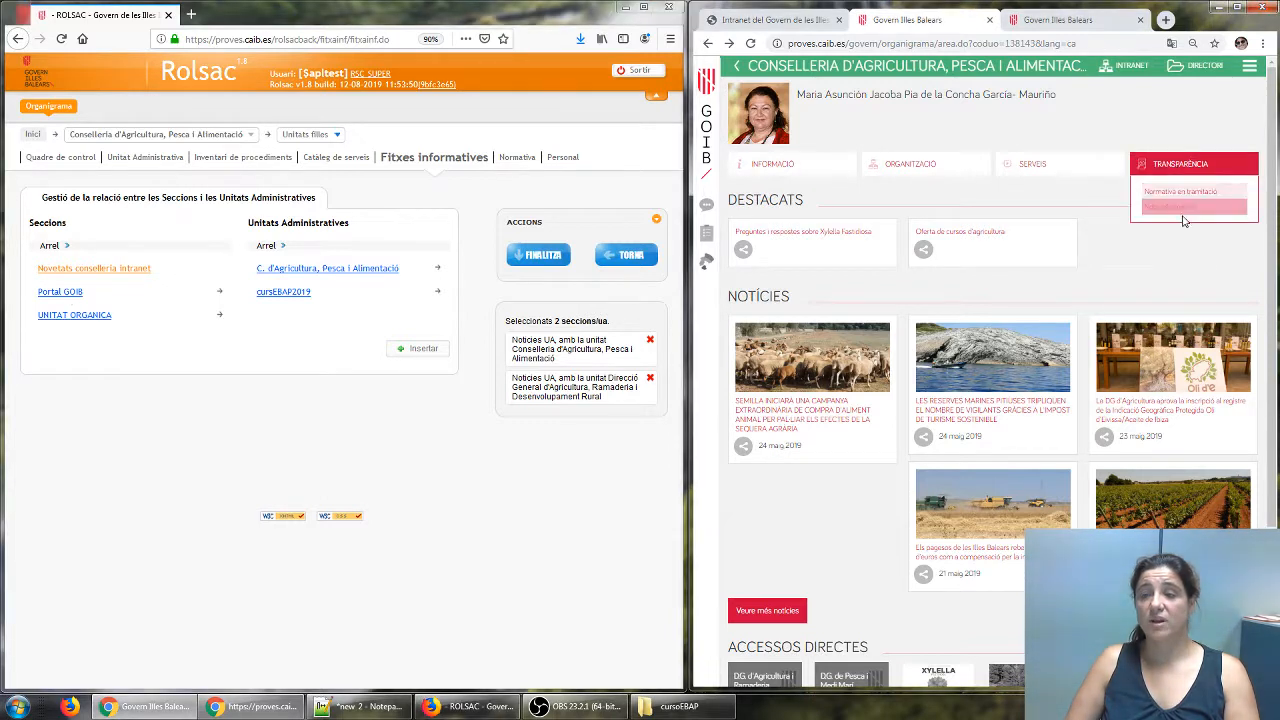
left_click(221, 293)
left_click(218, 272)
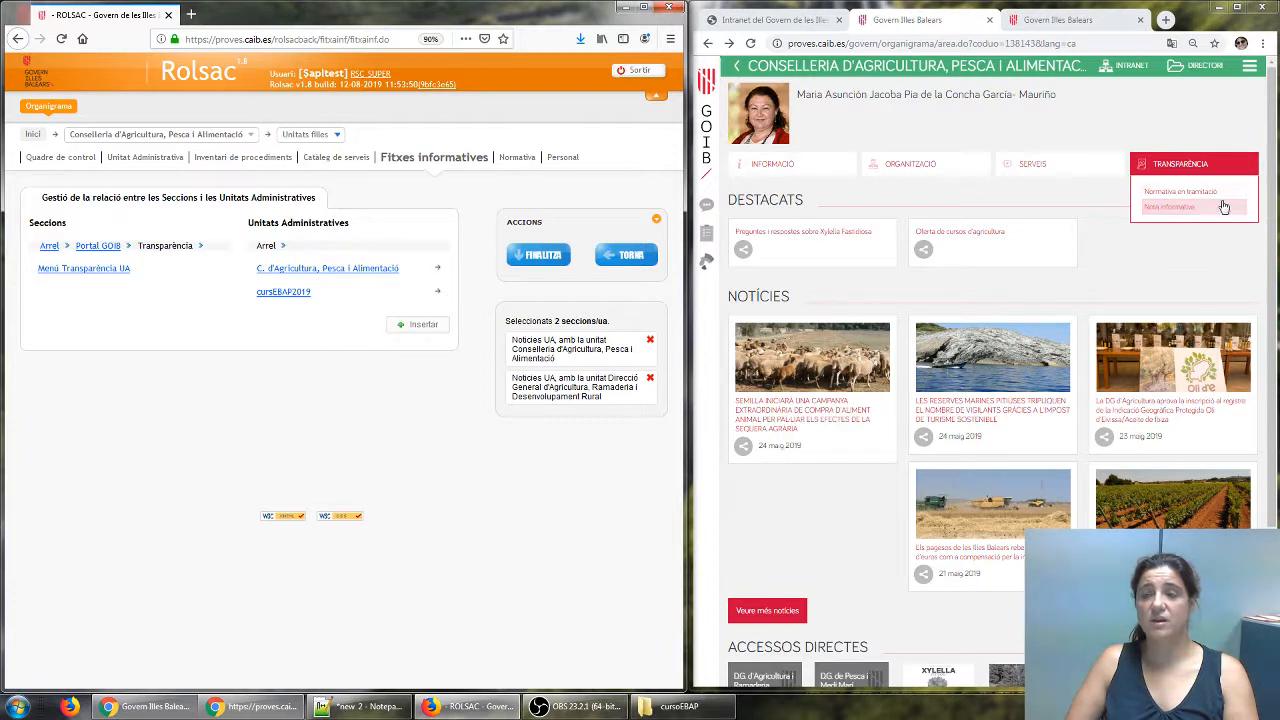
left_click(48, 245)
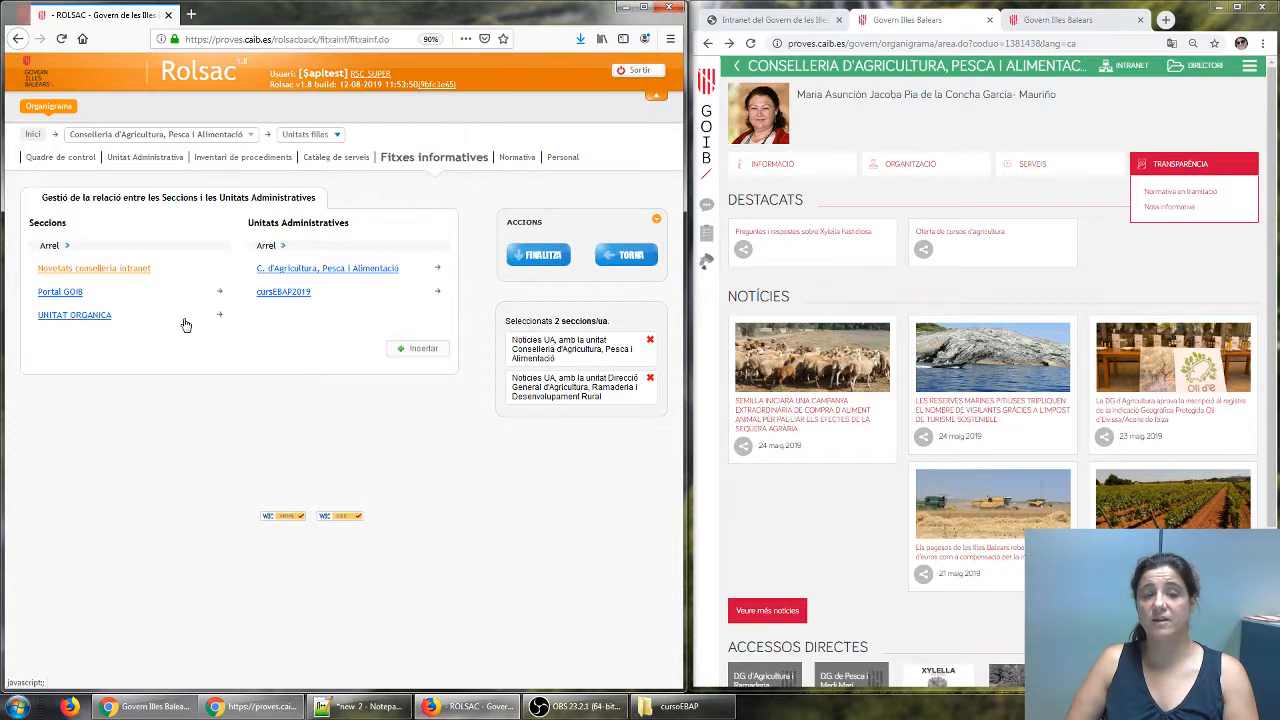
Open the UNITAT ORGANICA section and compare its subsections with the blocks of the conselleria's public page.
left_click(220, 316)
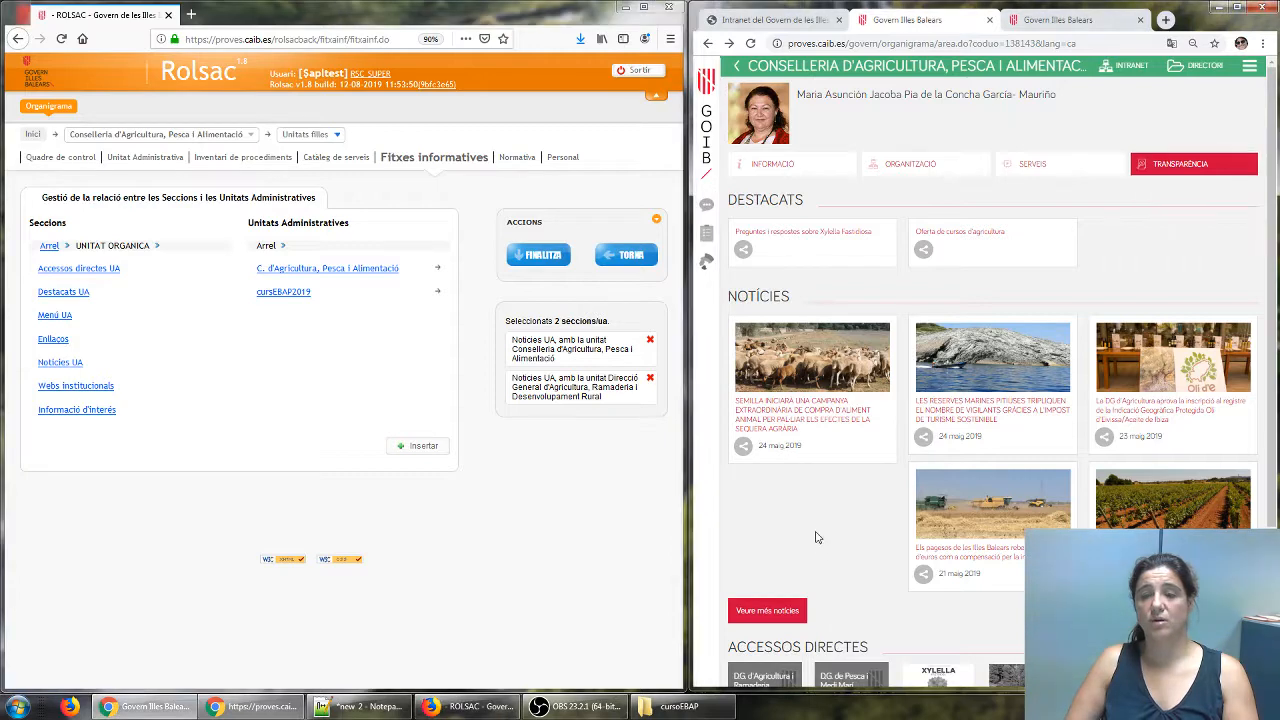
scroll(818, 520, "down", 2)
scroll(818, 502, "up", 2)
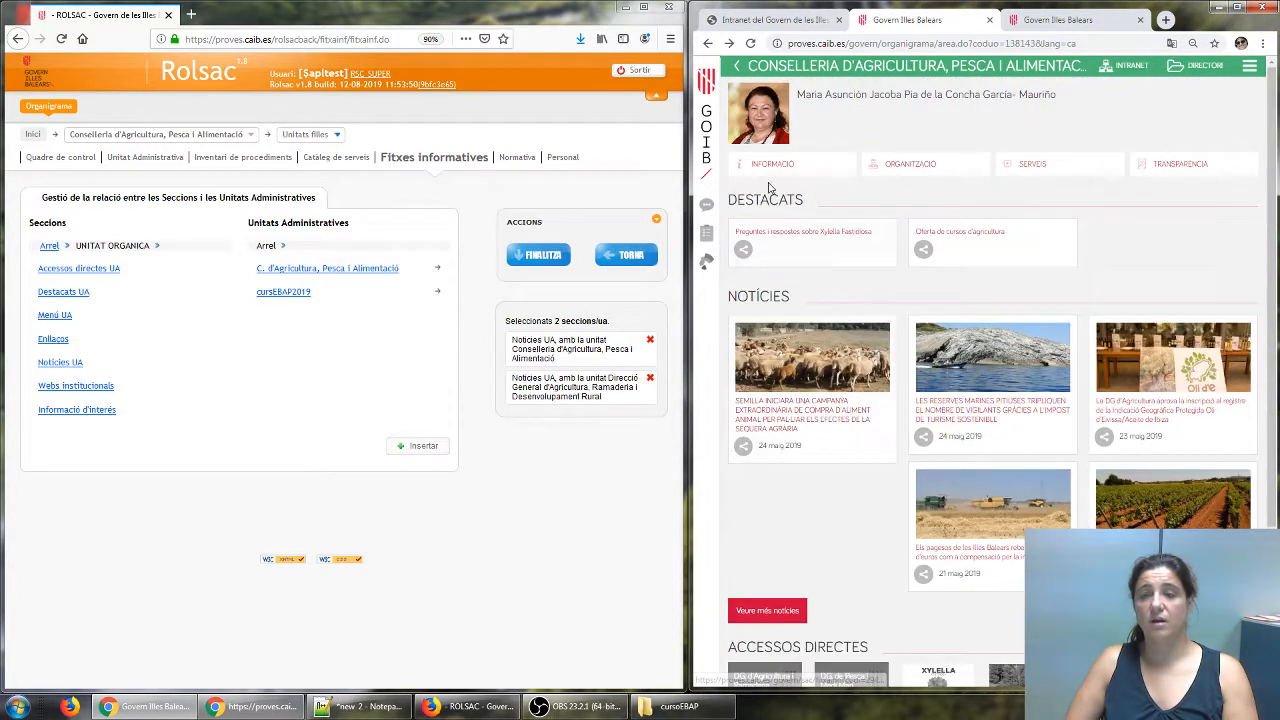
mouse_move(770, 160)
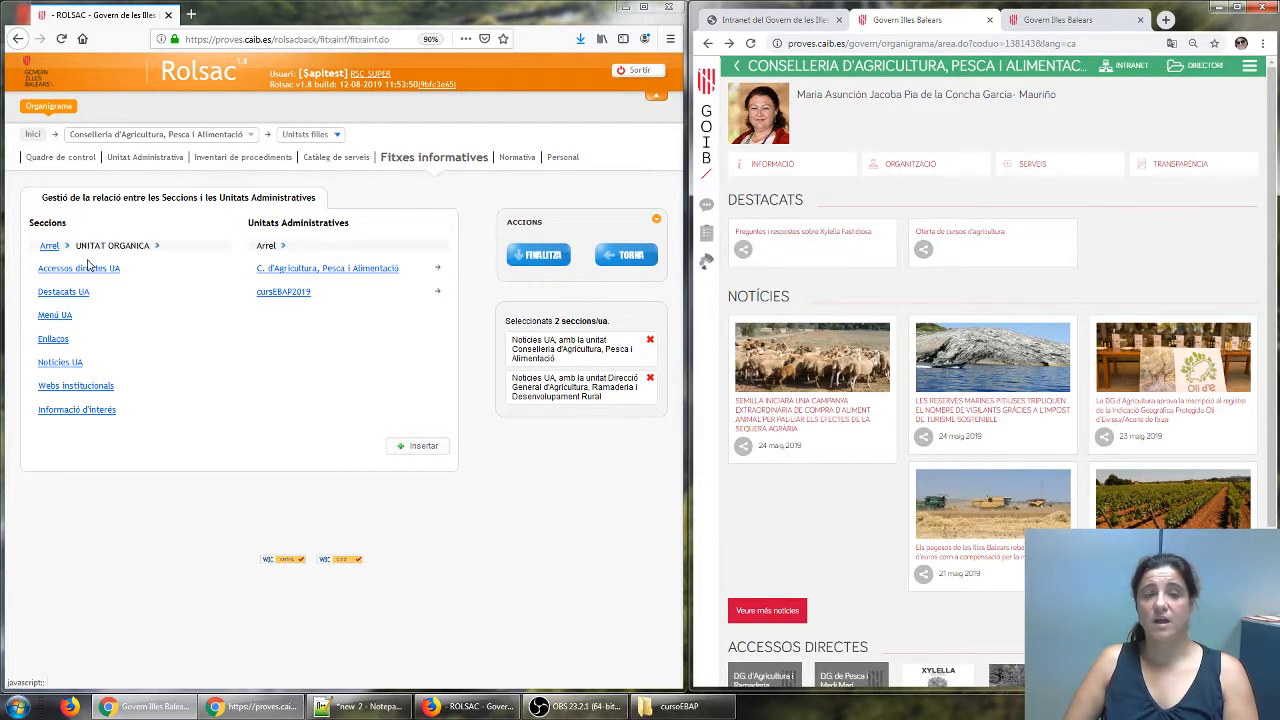
scroll(794, 534, "down", 3)
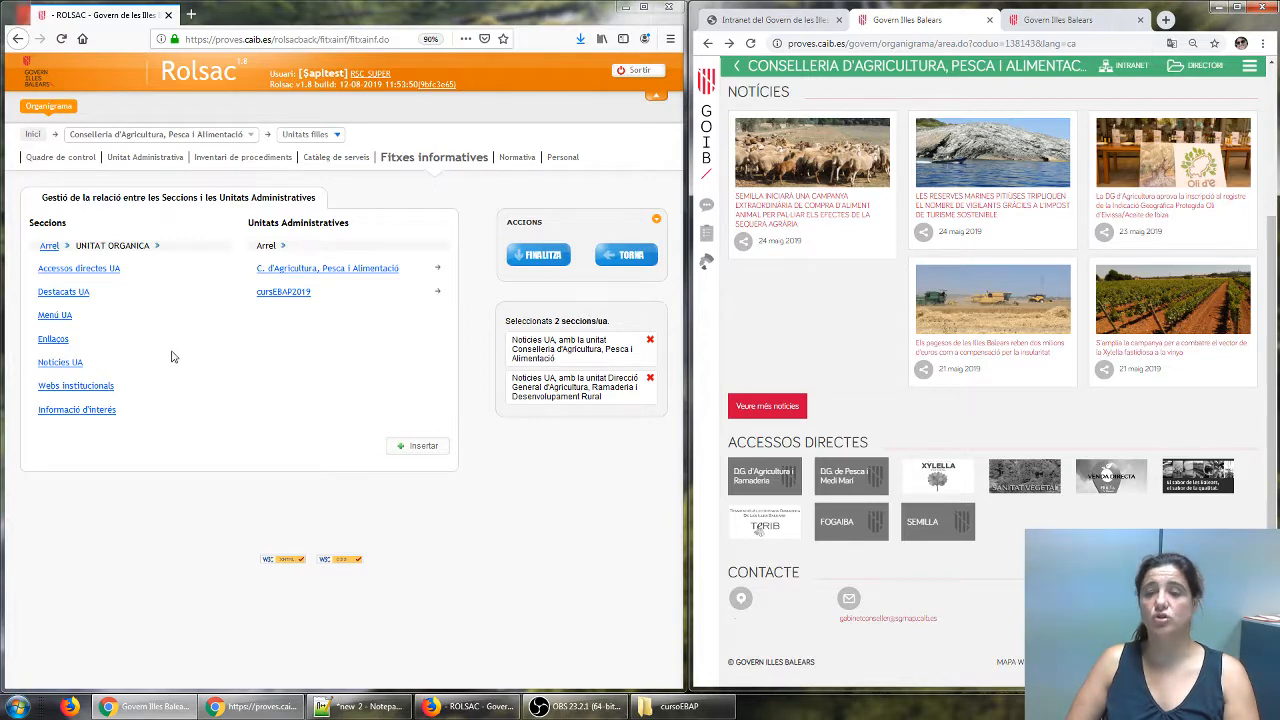
scroll(828, 268, "up", 3)
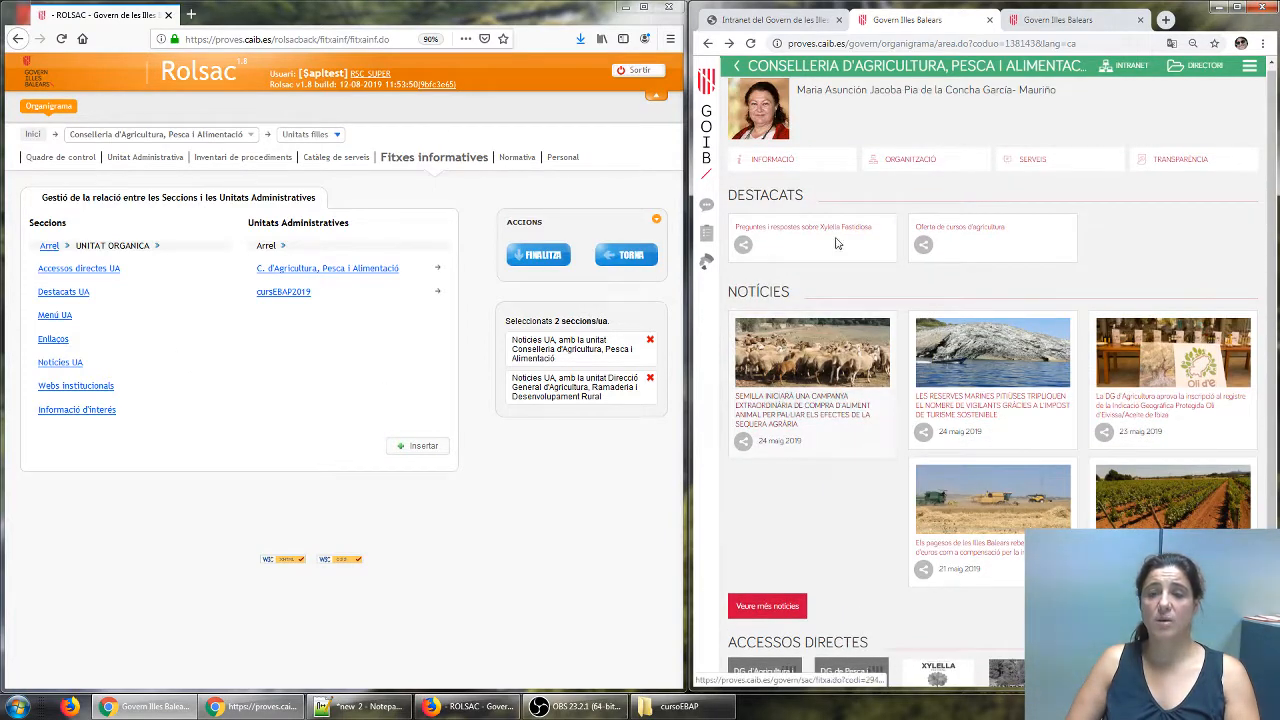
Add a relation between the Destacats UA section and the unit C. d'Agricultura, Pesca i Alimentació.
left_click(63, 291)
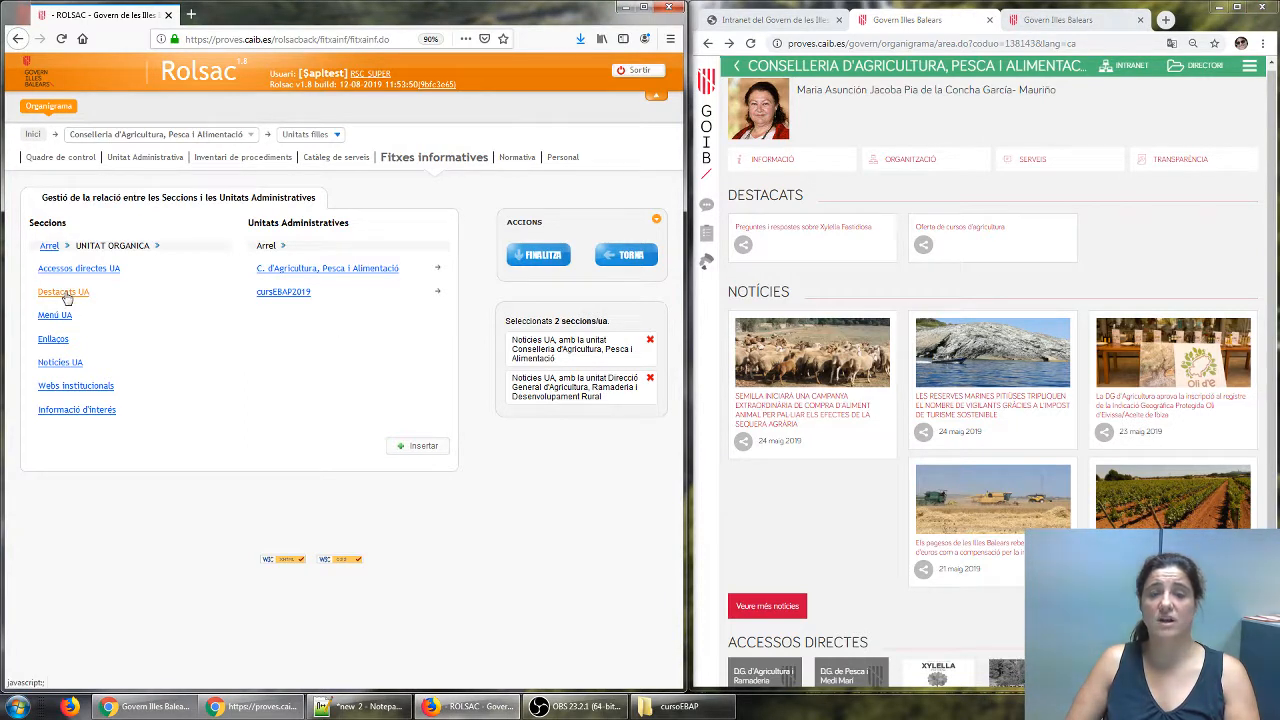
left_click(310, 270)
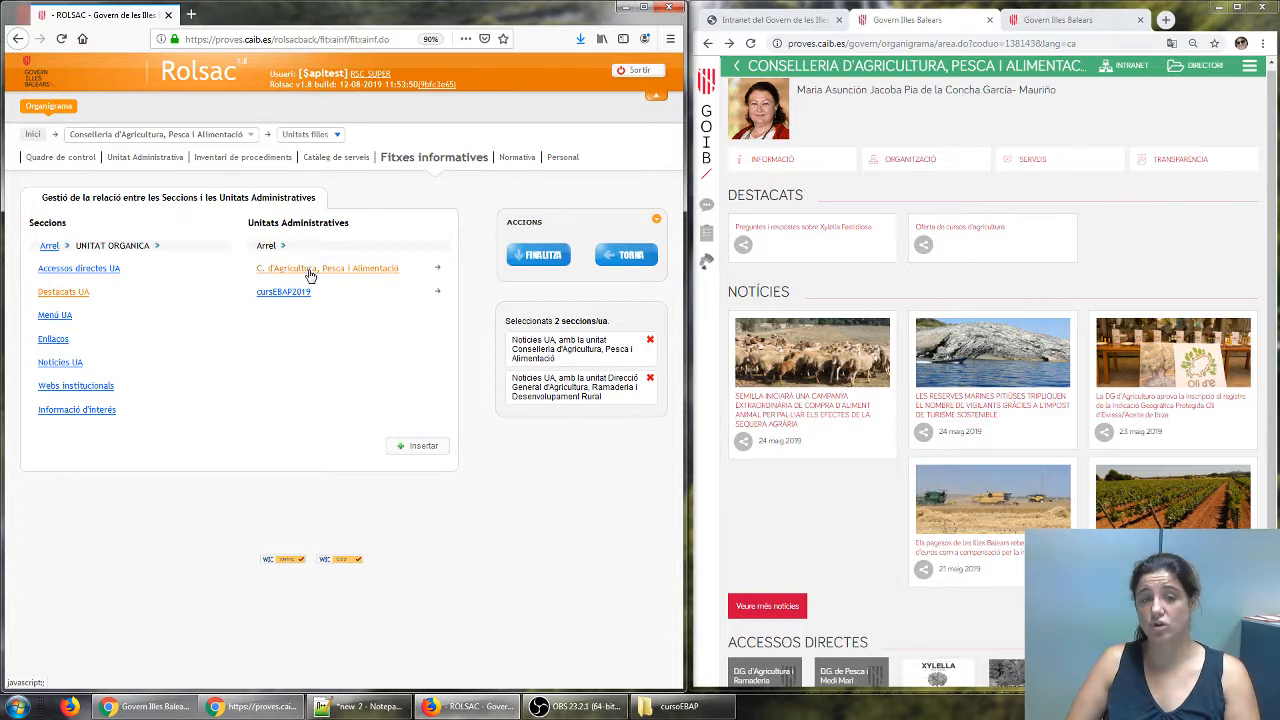
left_click(425, 447)
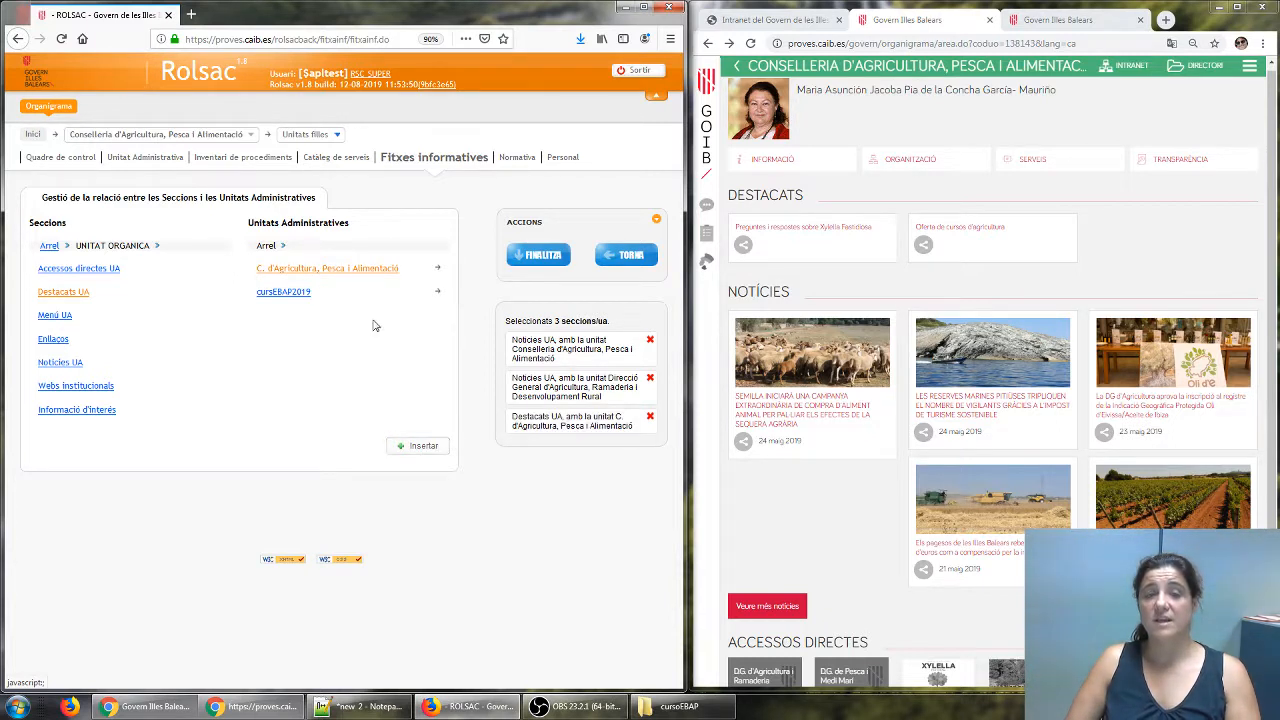
Select DG Agricultura, Ramaderia i Desenvolupament Rural among the child units of C. d'Agricultura, Pesca i Alimentació.
left_click(437, 268)
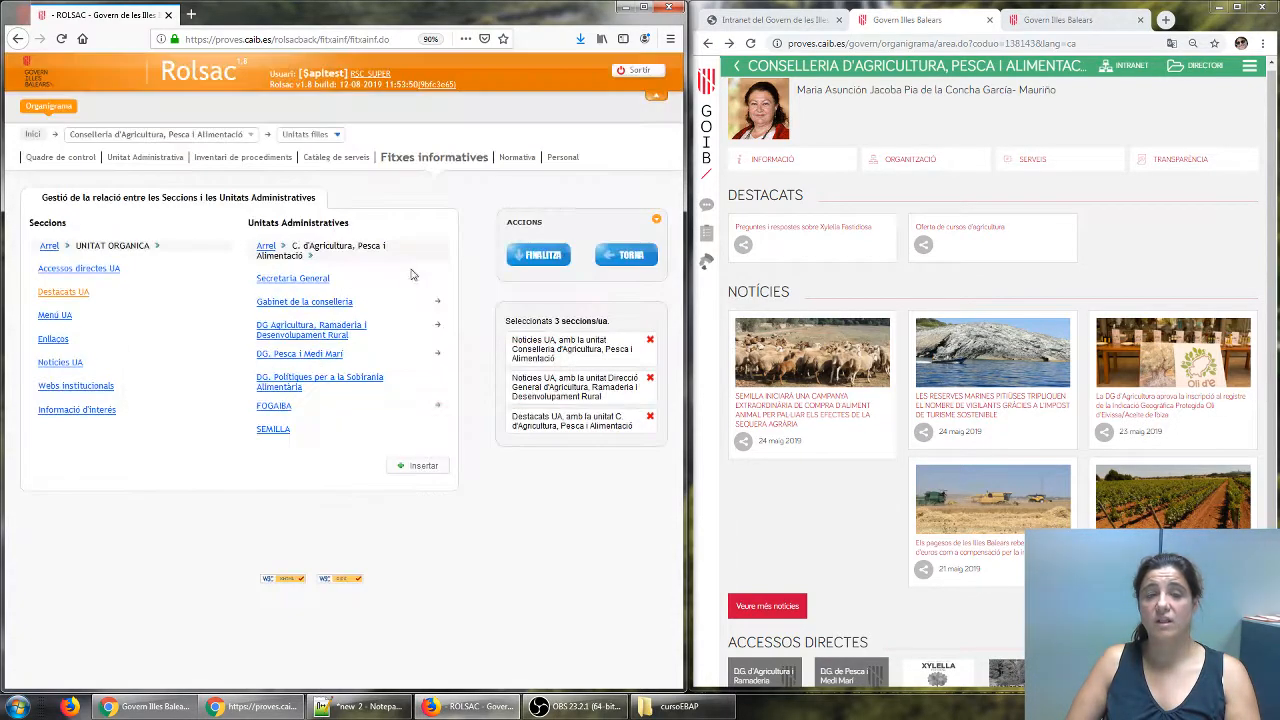
left_click(266, 247)
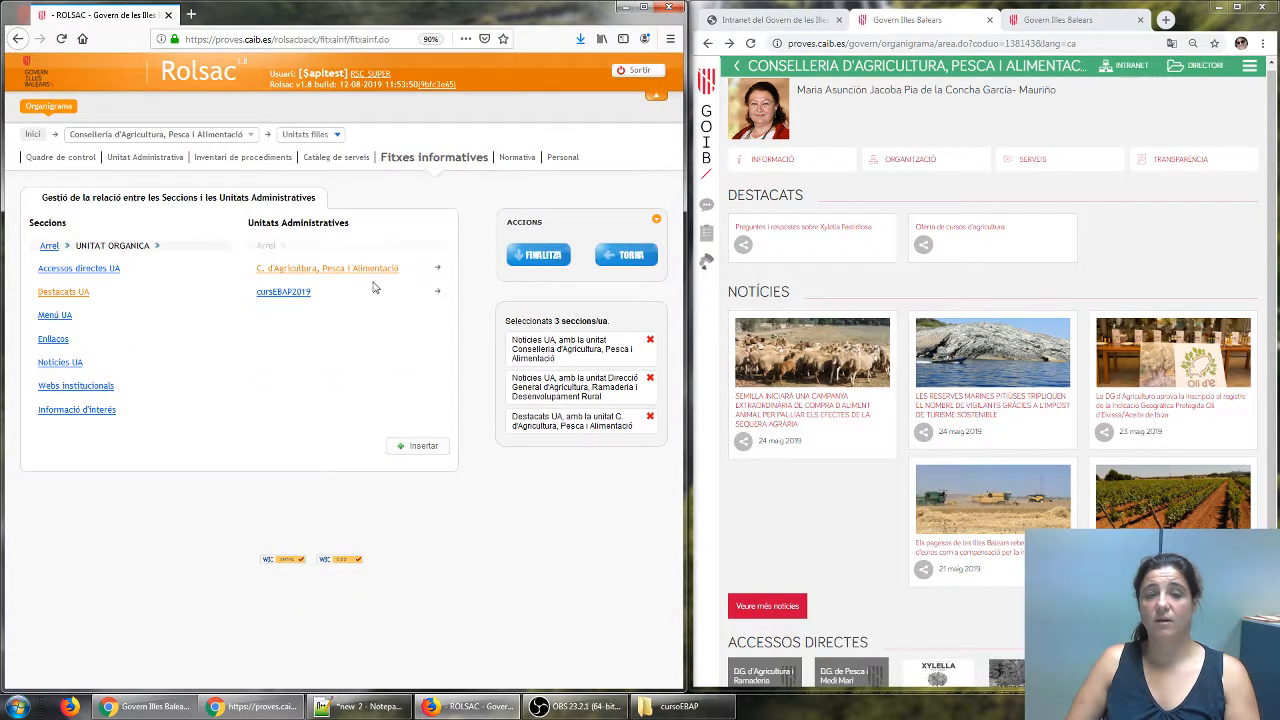
left_click(437, 271)
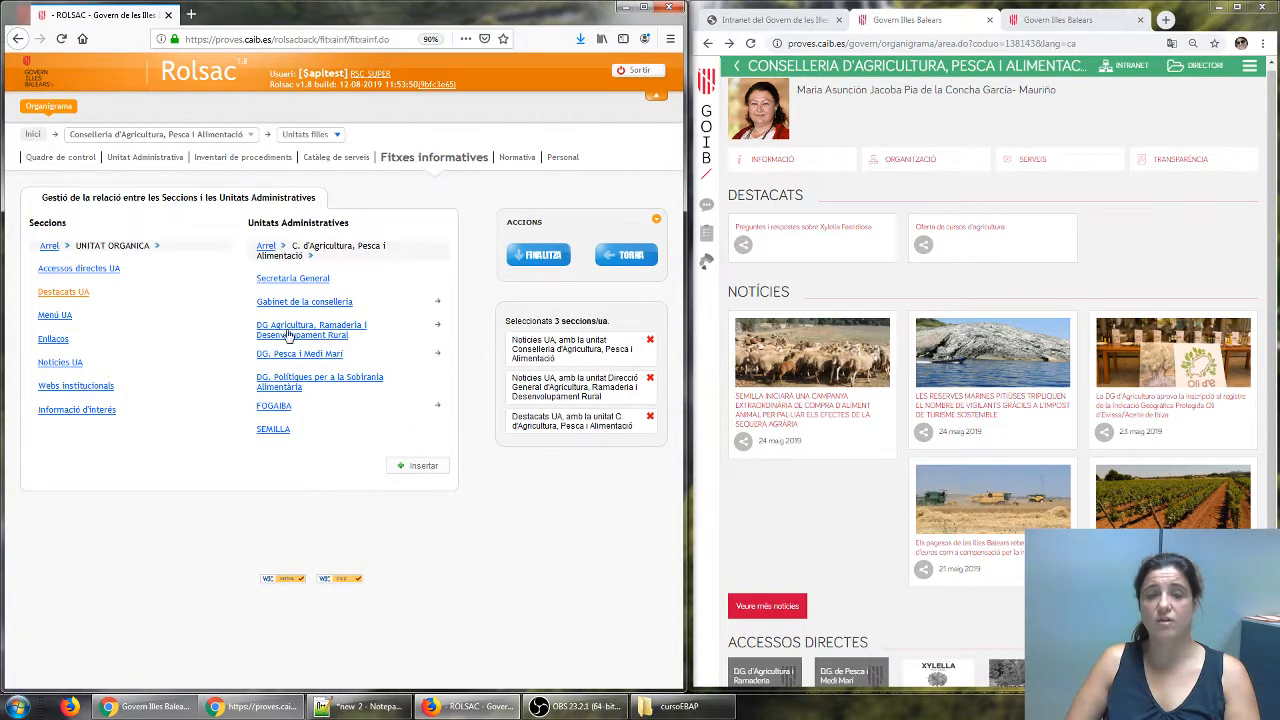
left_click(288, 331)
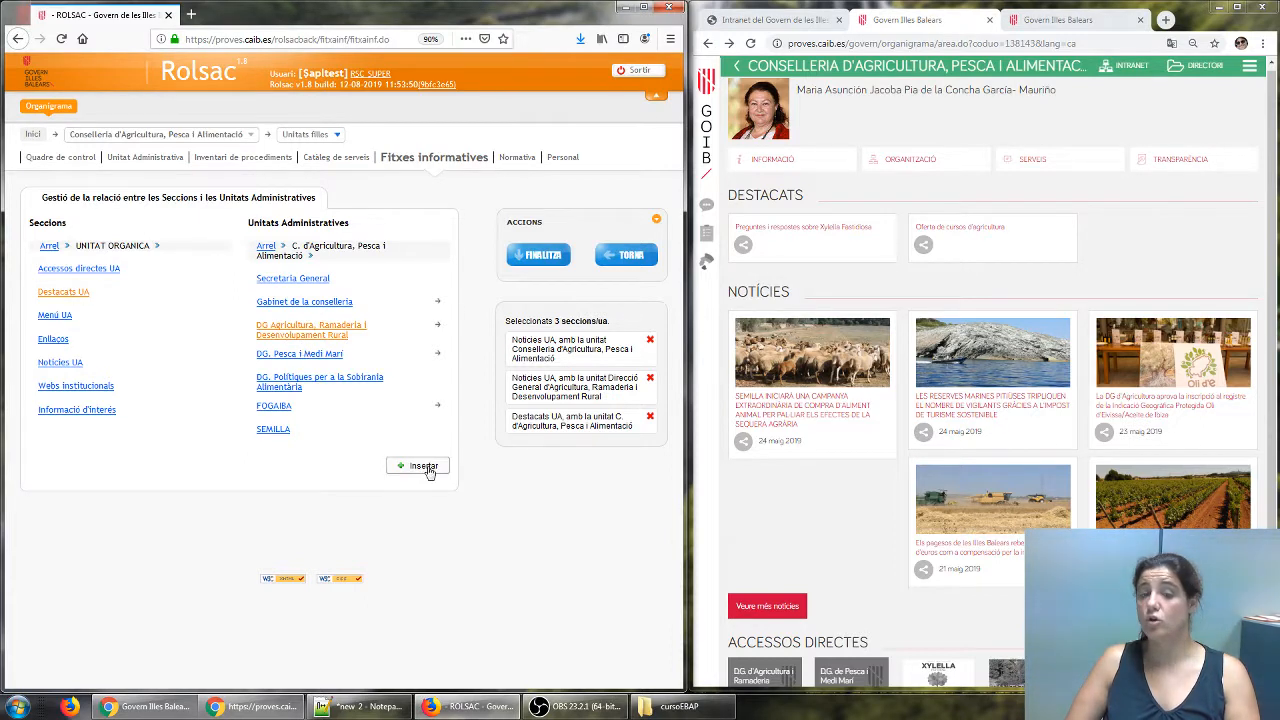
Finalize the section relations and save the information sheet.
left_click(546, 257)
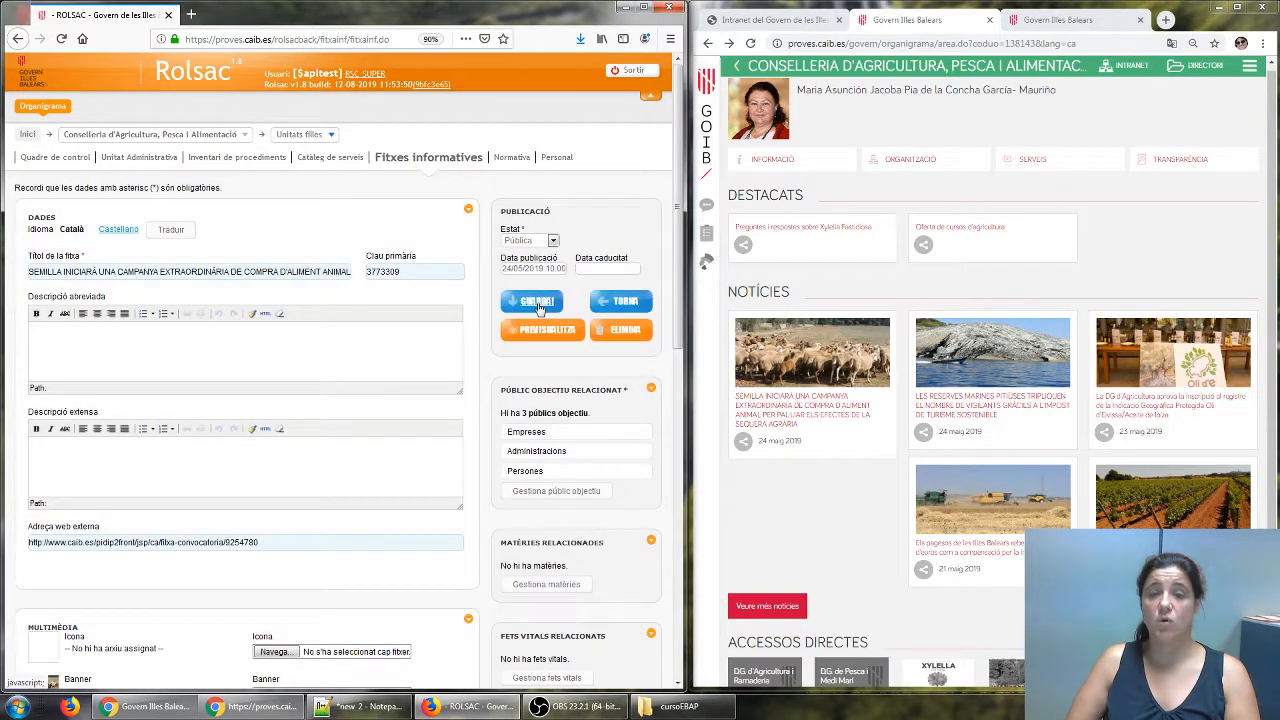
left_click(536, 302)
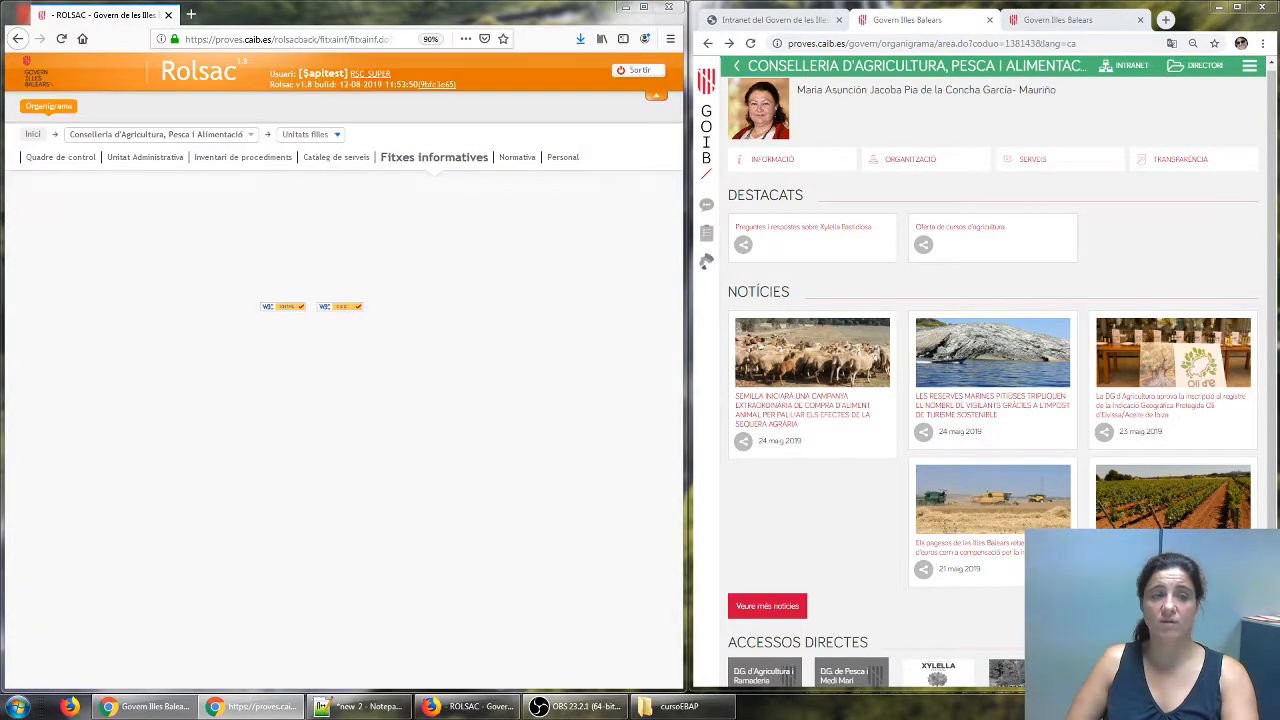
Reload the conselleria's public page to check its Destacats section.
left_click(930, 44)
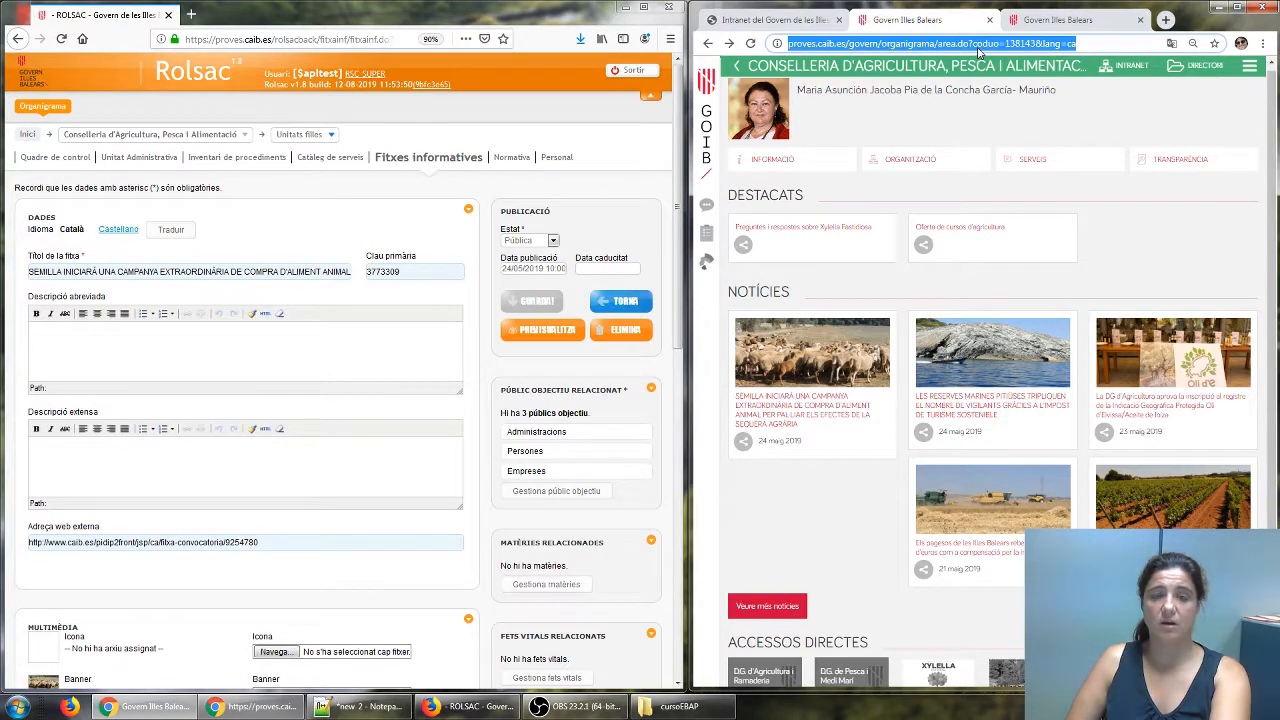
key("Return")
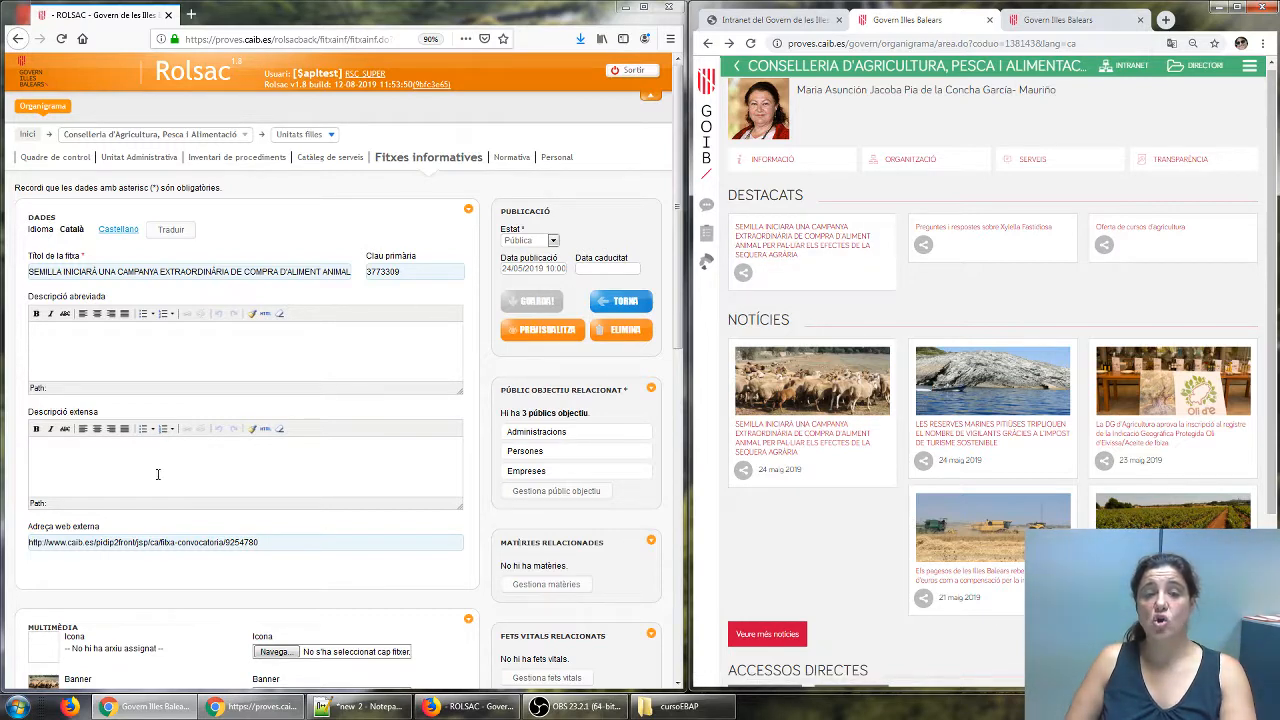
Delete the open SEMILLA information sheet, confirm the deletion and reload the conselleria's public page.
left_click(625, 332)
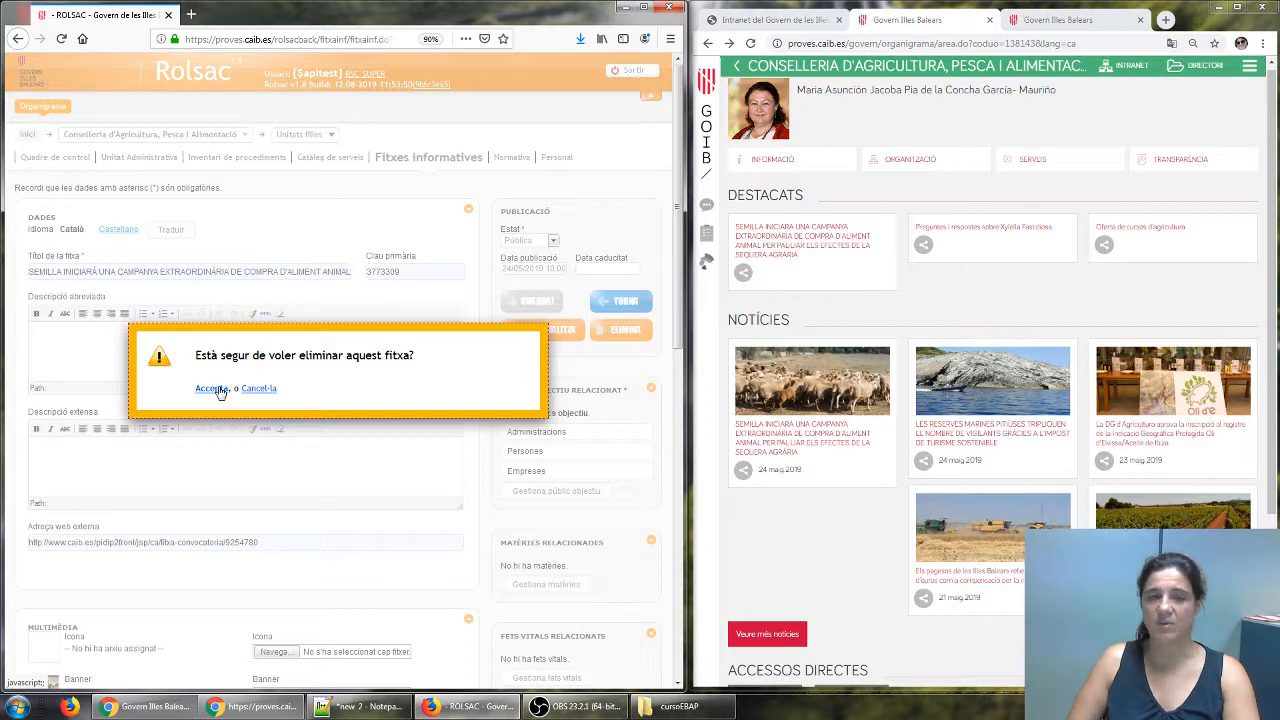
left_click(212, 389)
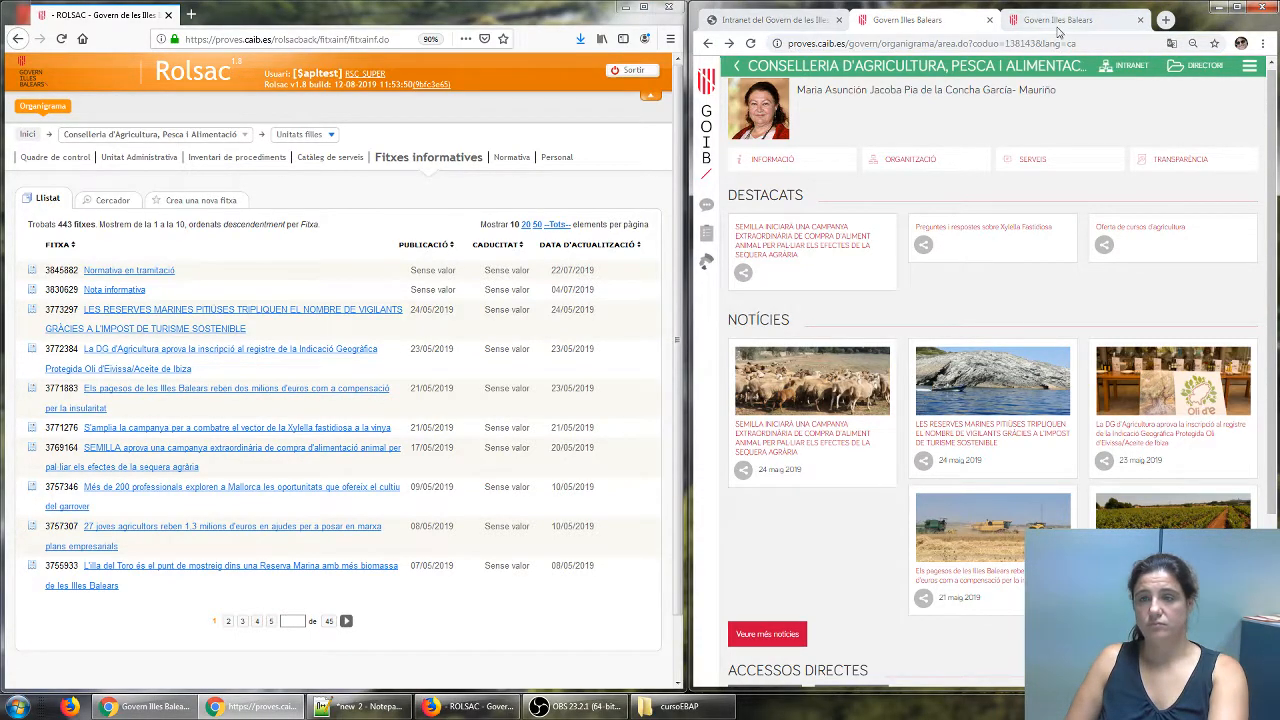
left_click(1097, 45)
key("Return")
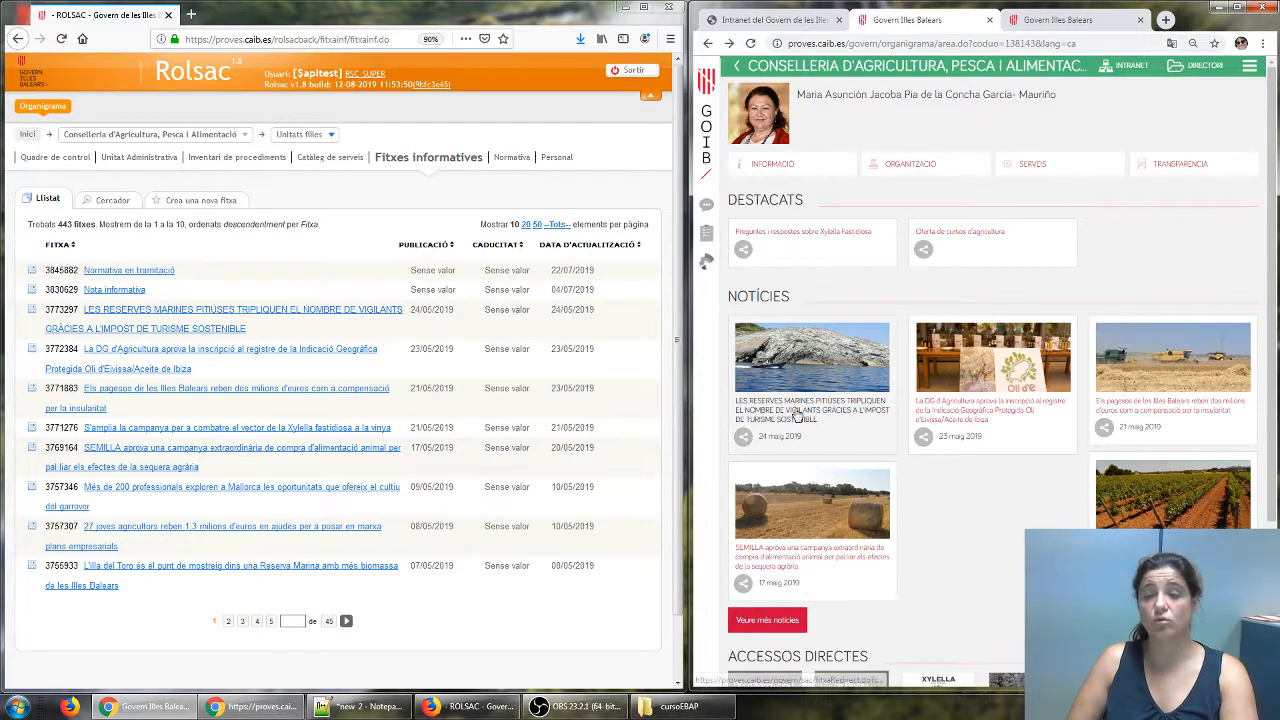
Remove PITIÜSES from the title of the LES RESERVES MARINES sheet, save it and reload the public page.
left_click(183, 313)
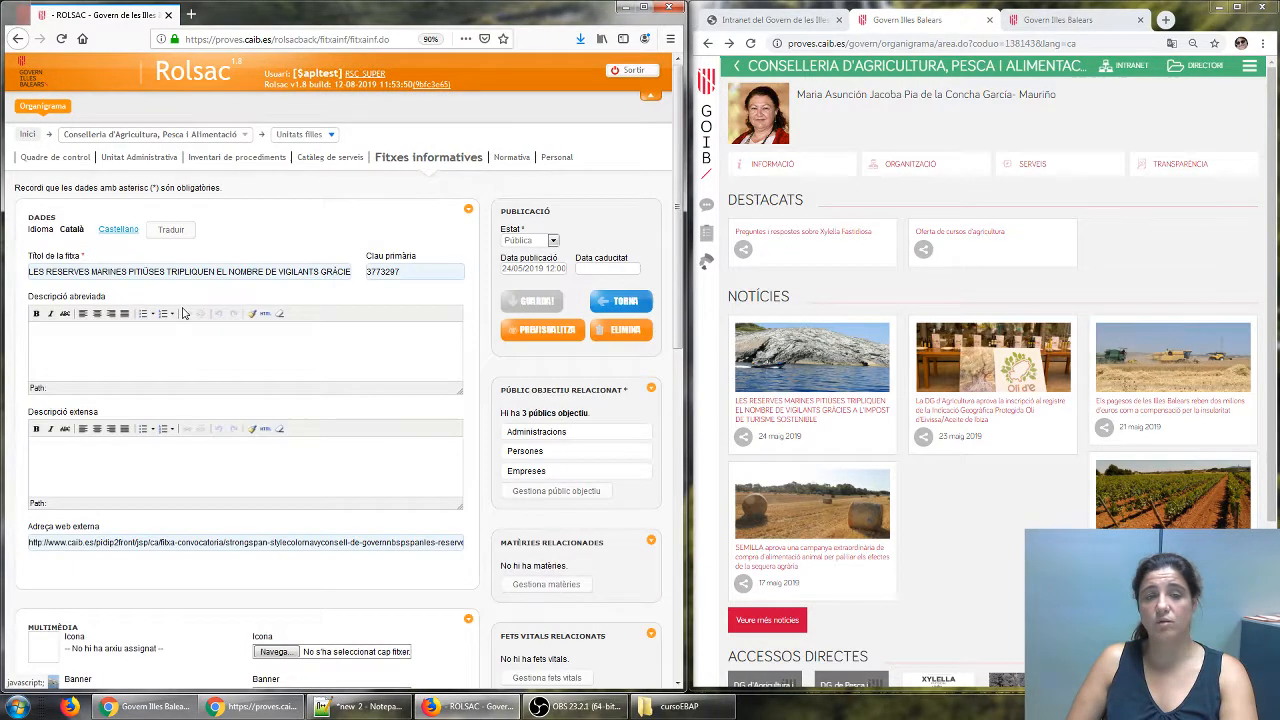
left_click(130, 272)
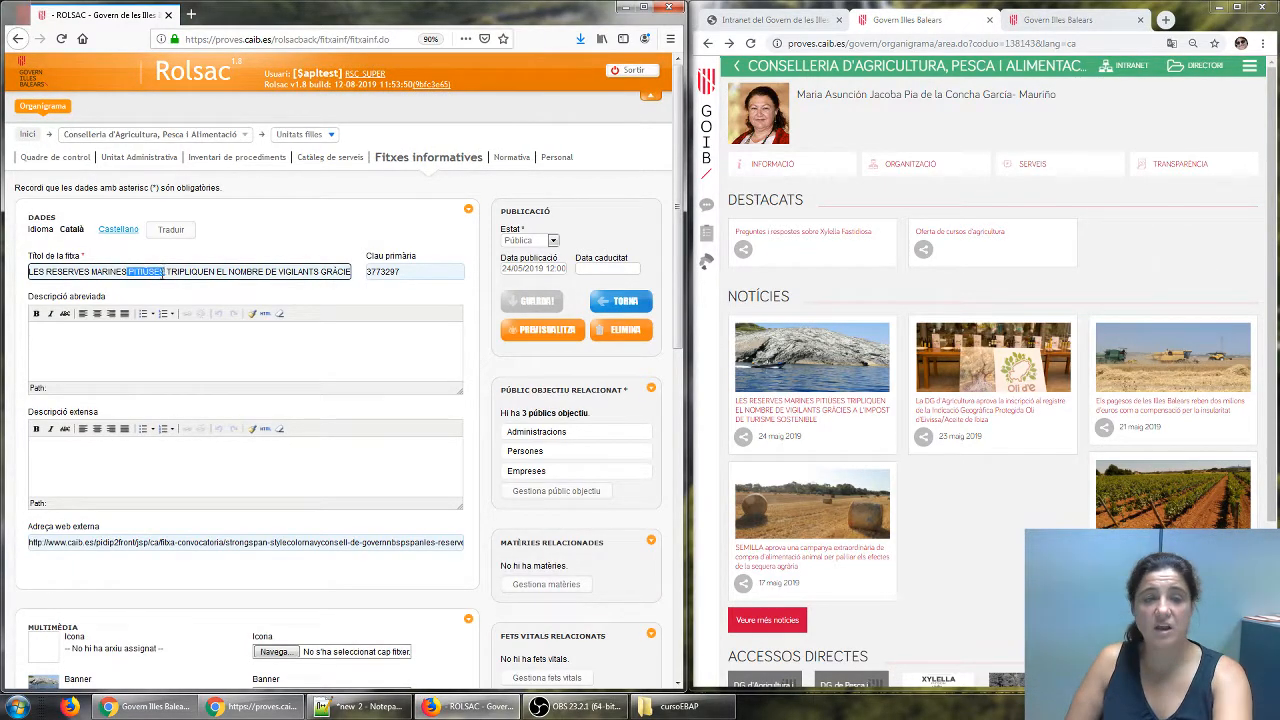
key("BackSpace")
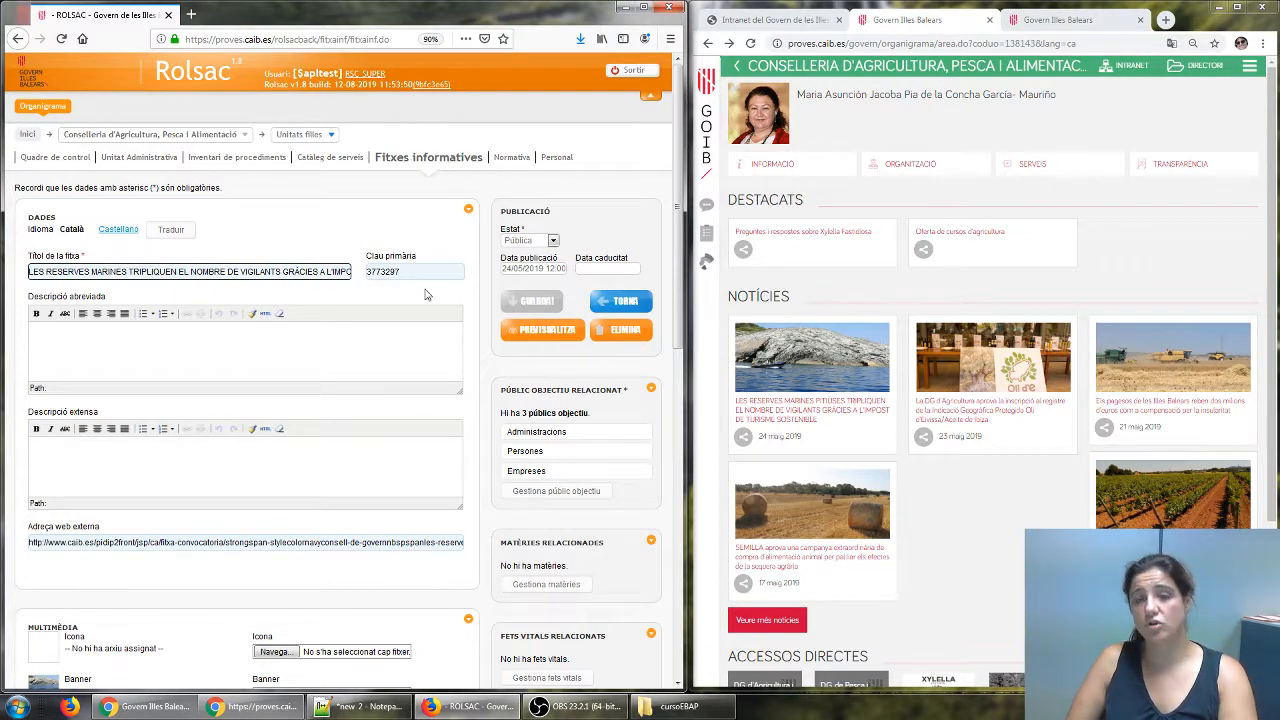
left_click(535, 303)
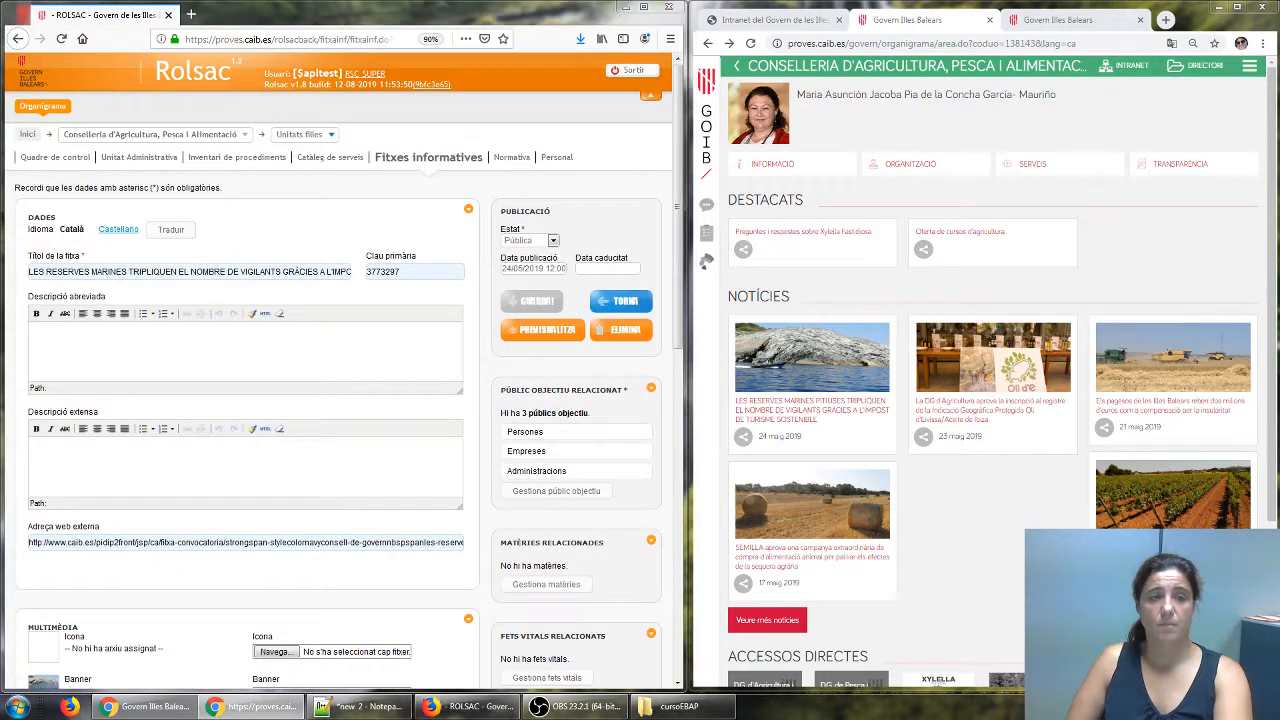
left_click(928, 46)
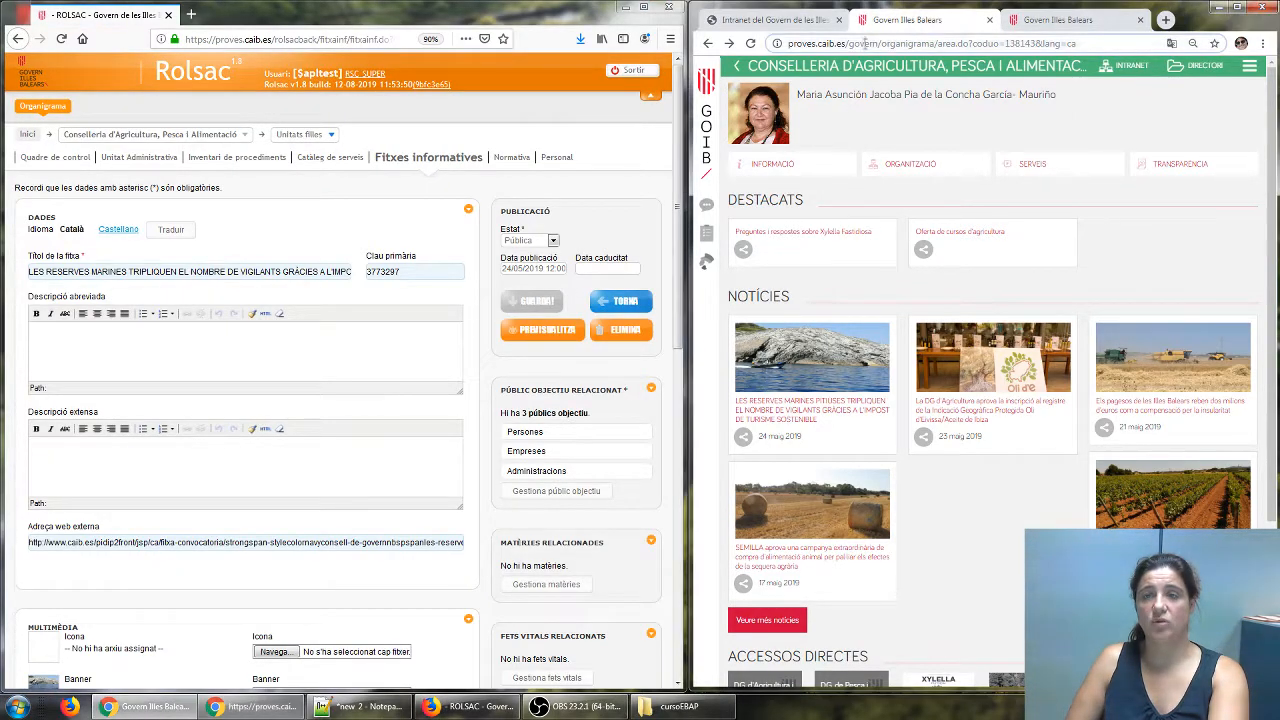
left_click(928, 48)
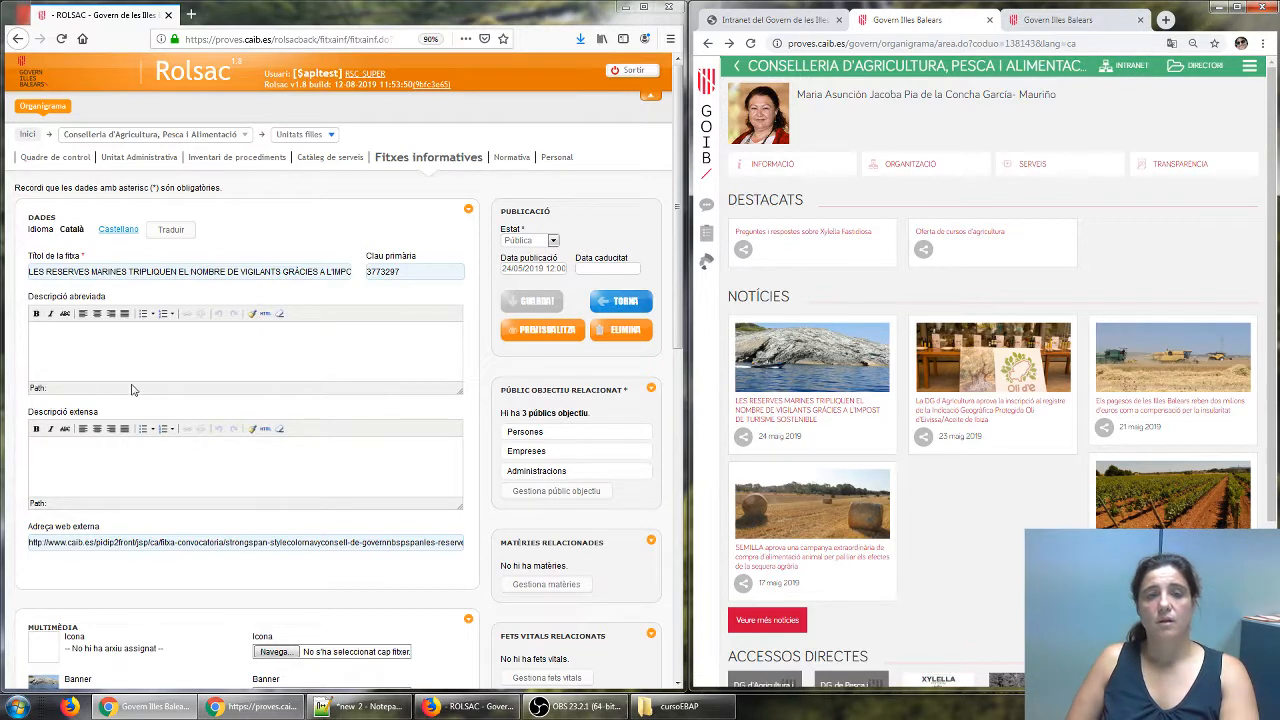
Return to the information sheet list, sort it by Fitxa in both directions and browse pages 3 and 4.
left_click(615, 301)
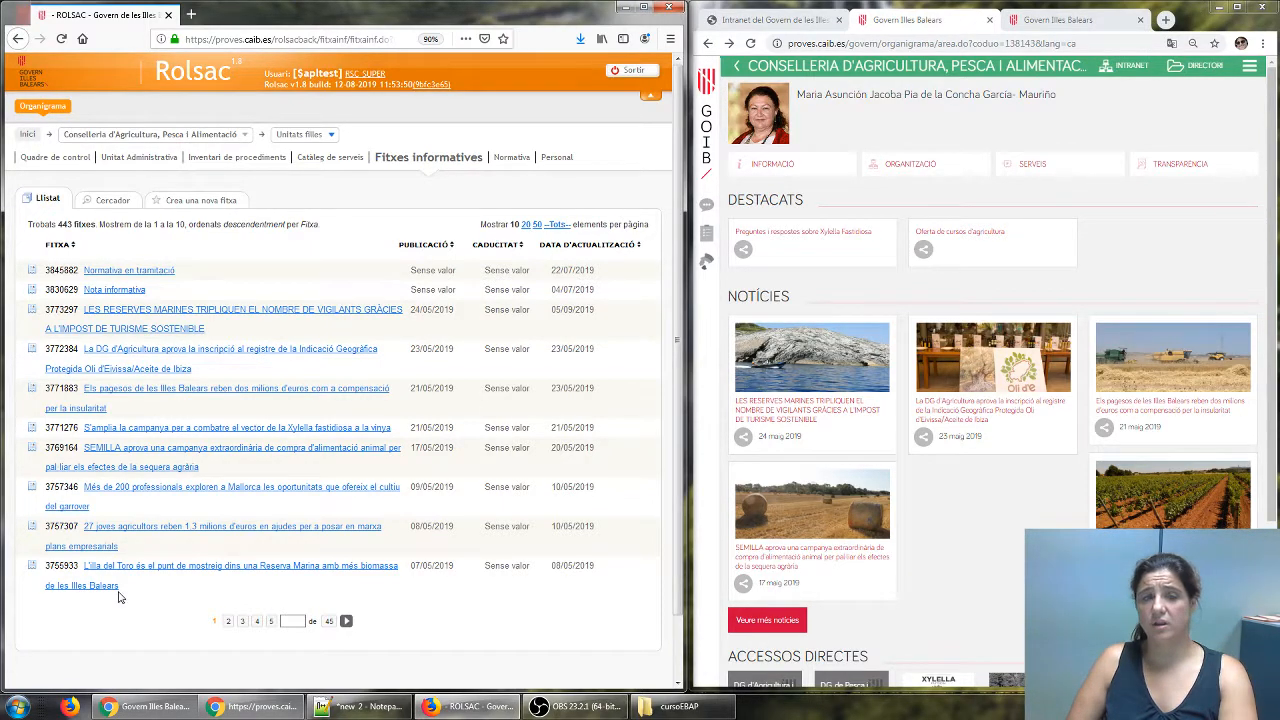
left_click(72, 251)
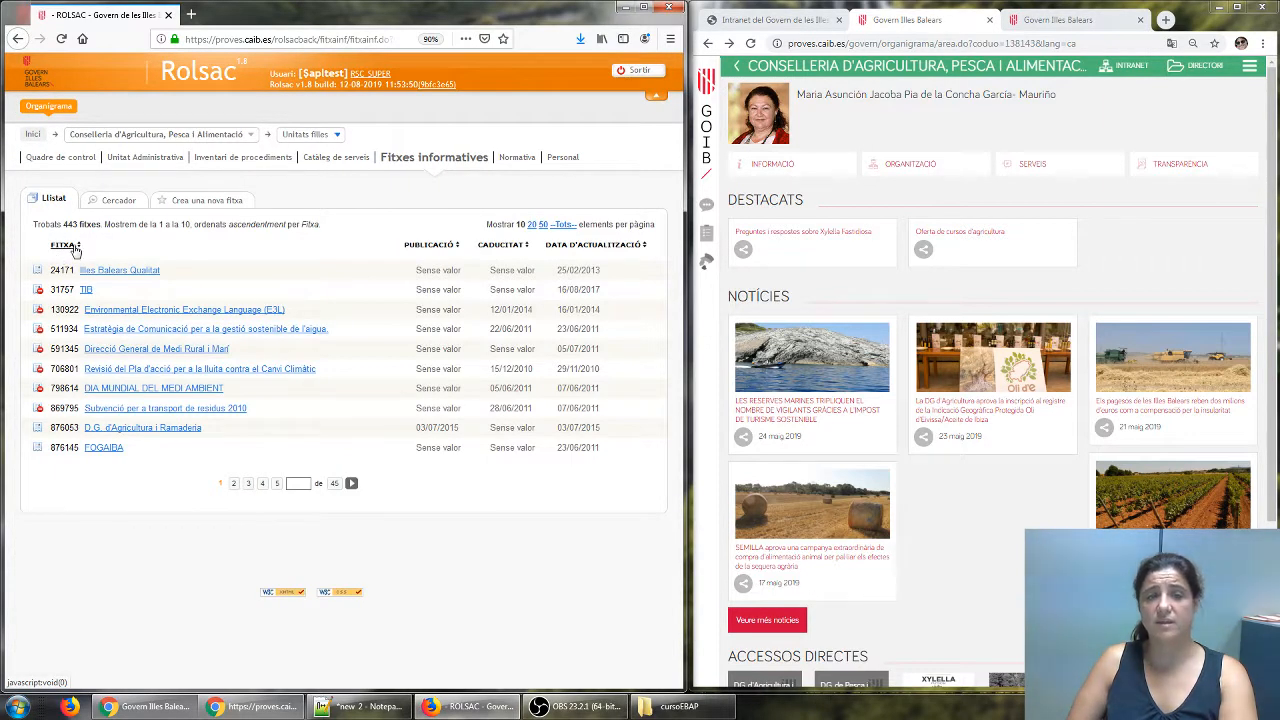
left_click(74, 250)
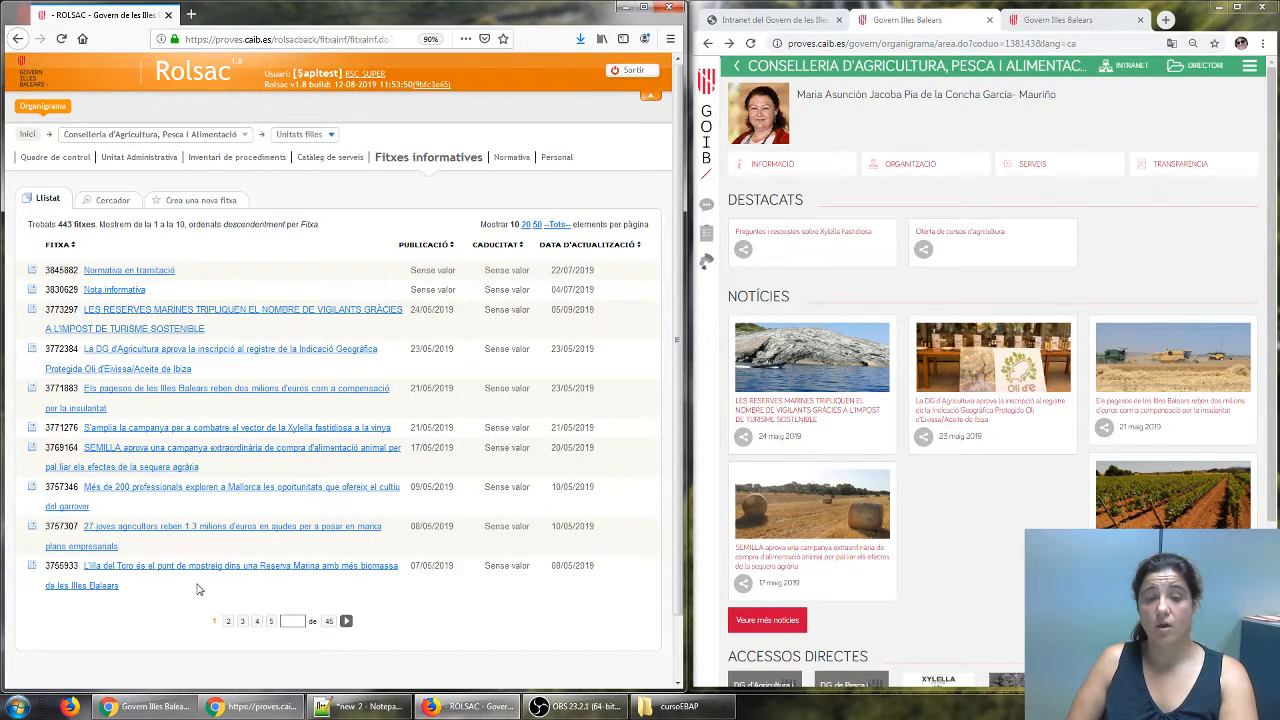
left_click(242, 621)
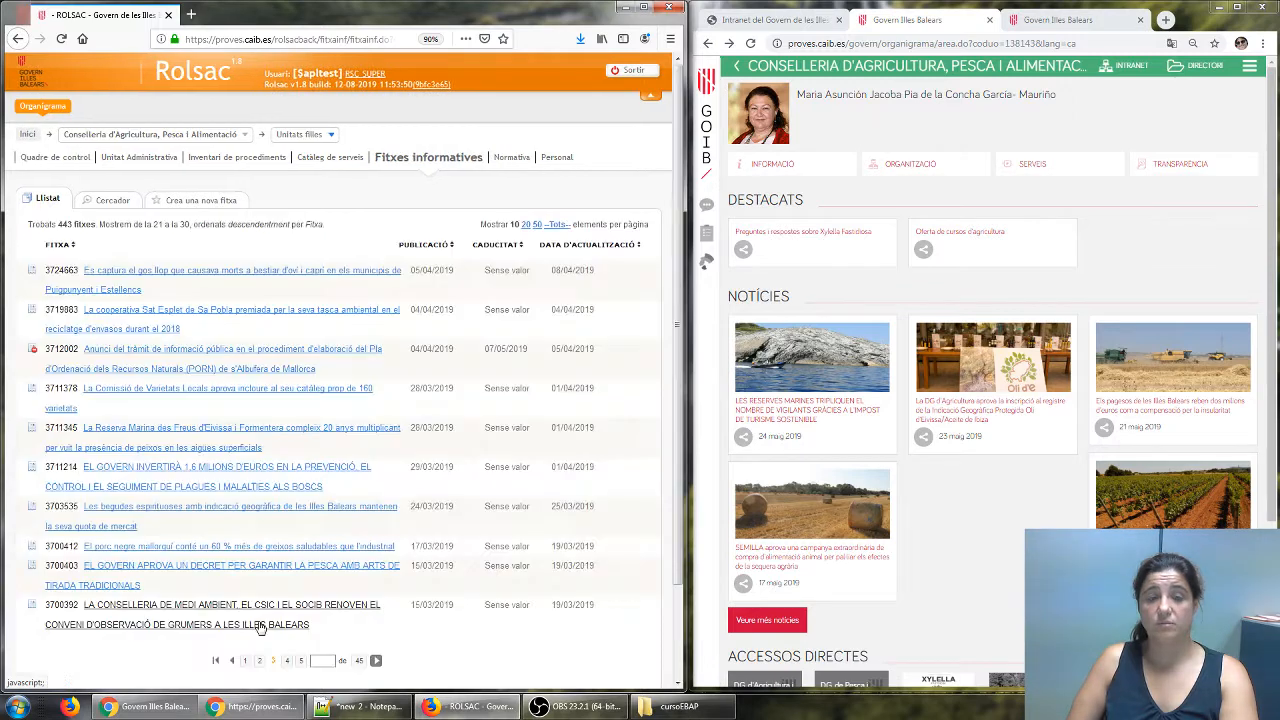
left_click(287, 660)
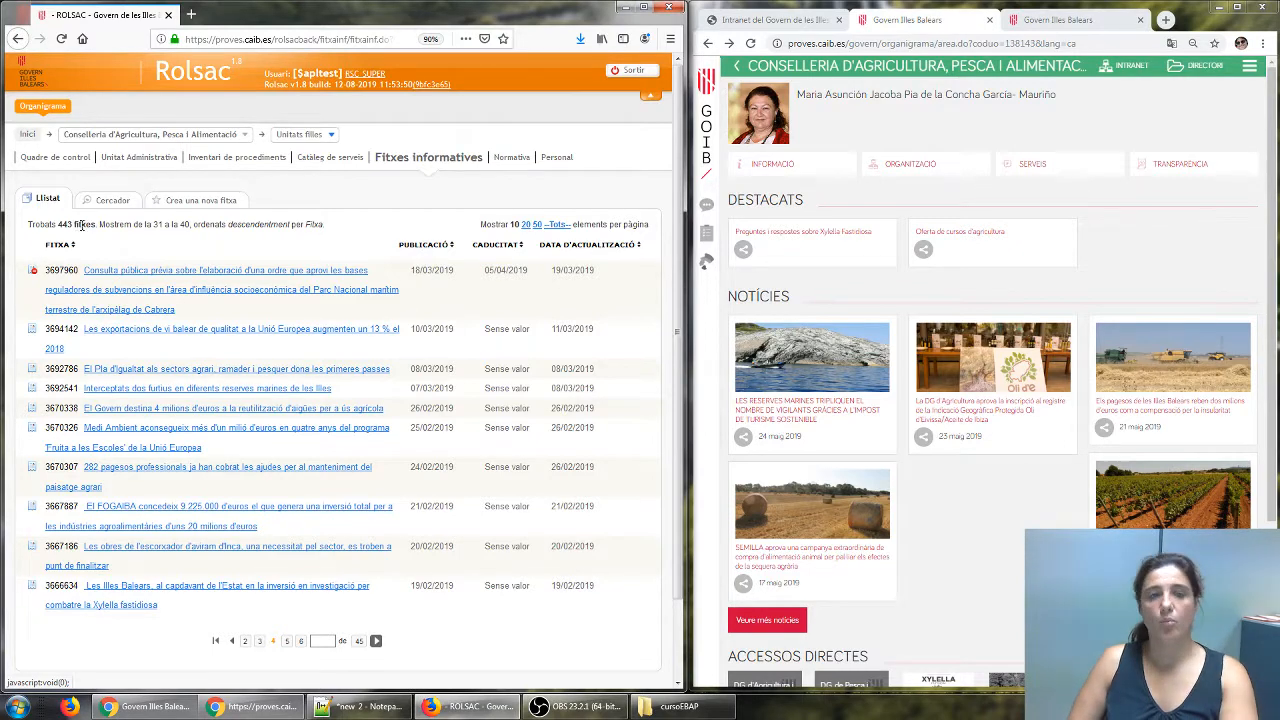
Search the information sheets for the text "registre" and review the results with all and with 10 elements per page.
left_click(113, 201)
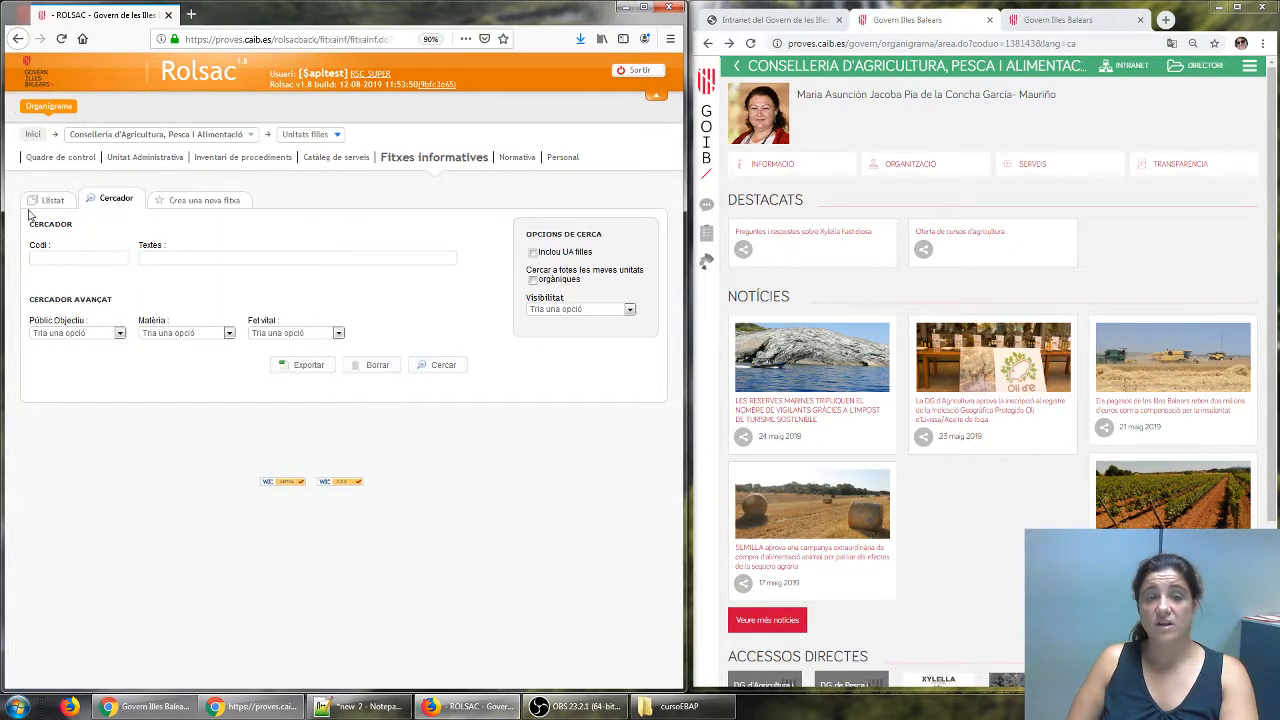
left_click(153, 259)
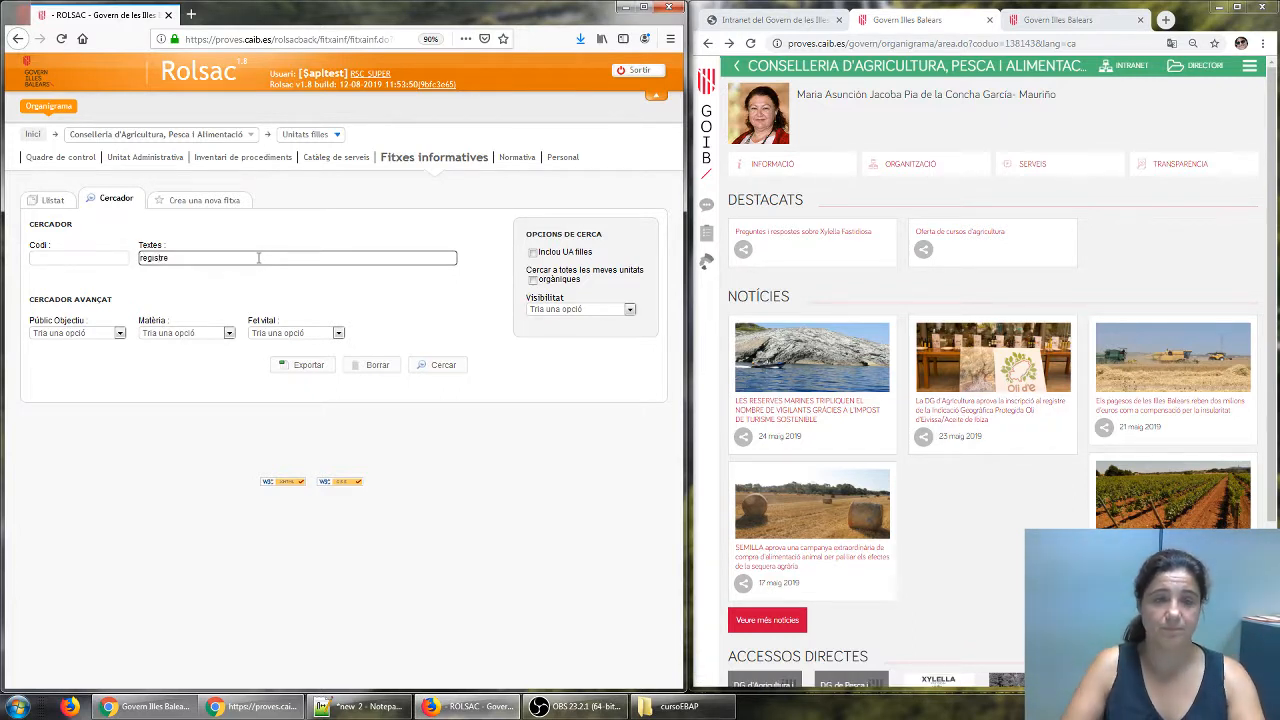
left_click(436, 364)
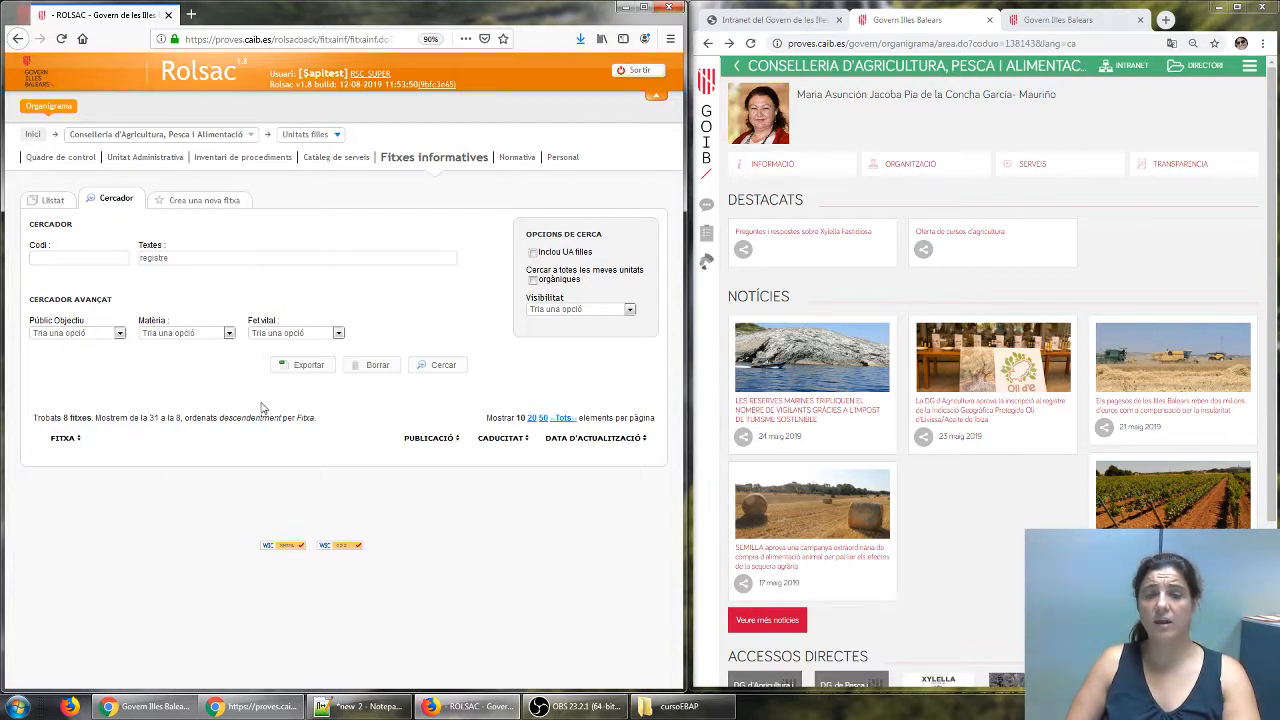
left_click(564, 419)
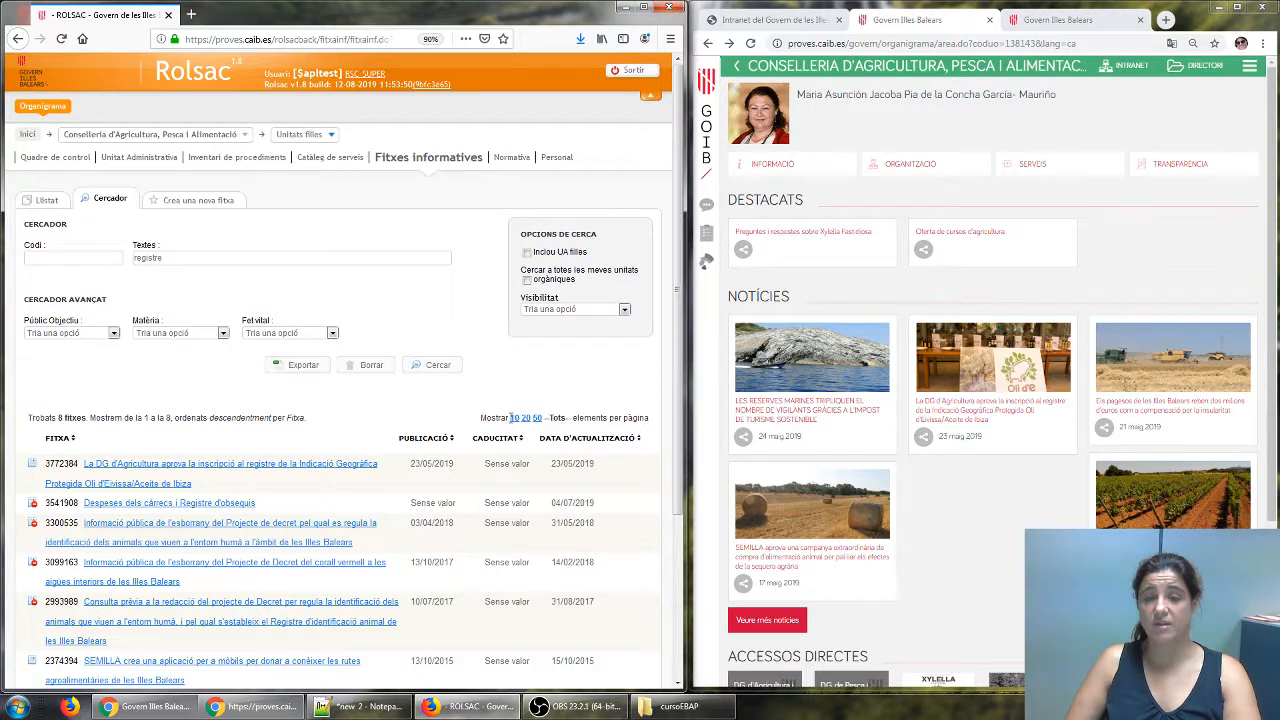
left_click(513, 418)
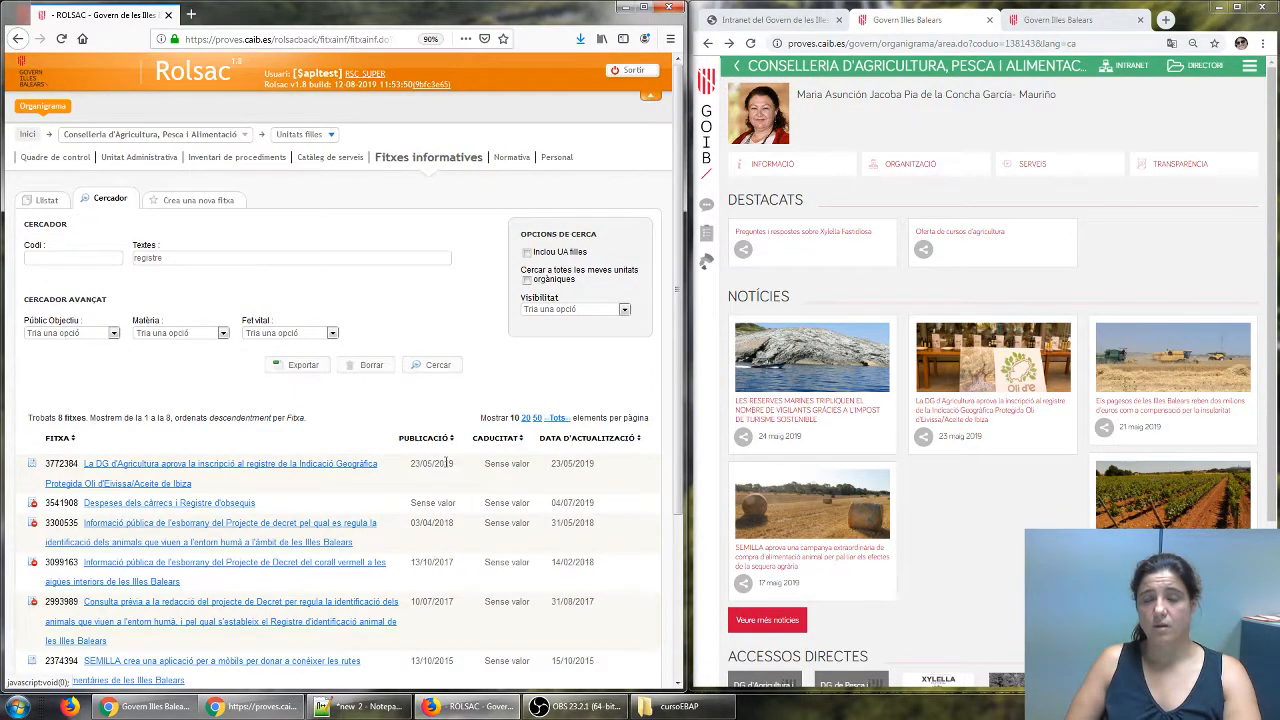
scroll(425, 484, "down", 1)
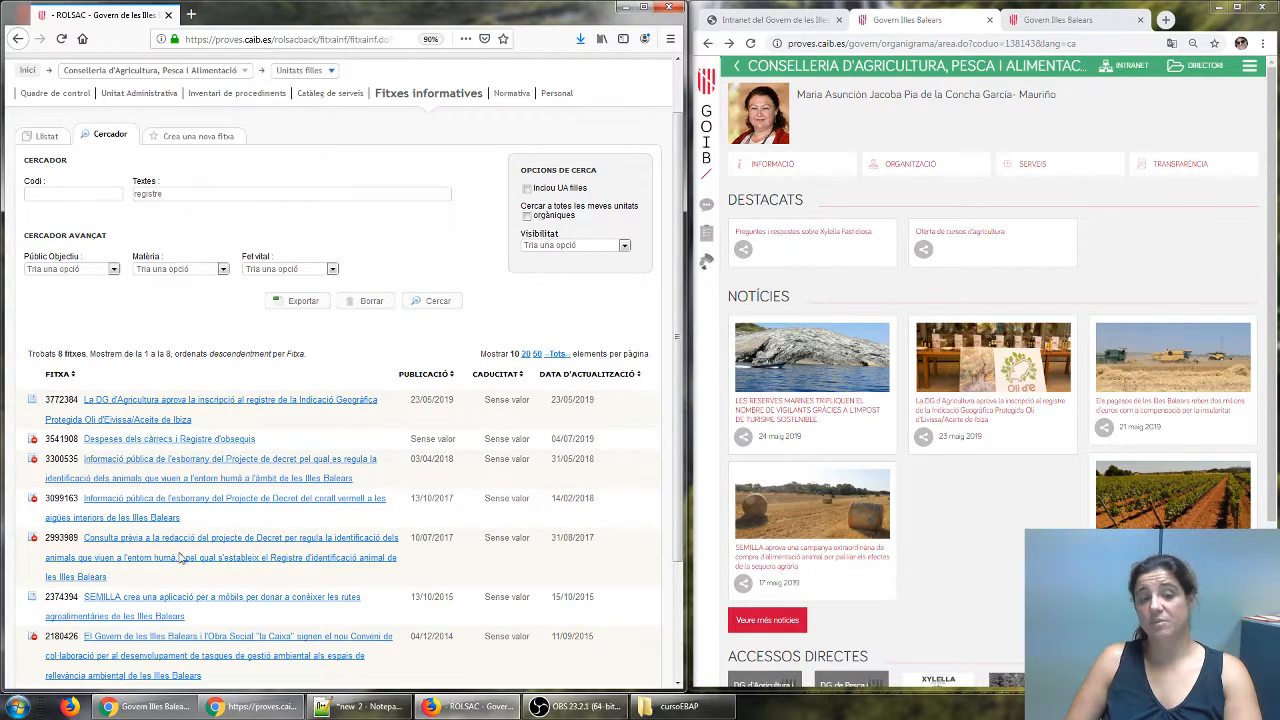
scroll(181, 610, "down", 2)
scroll(181, 600, "up", 2)
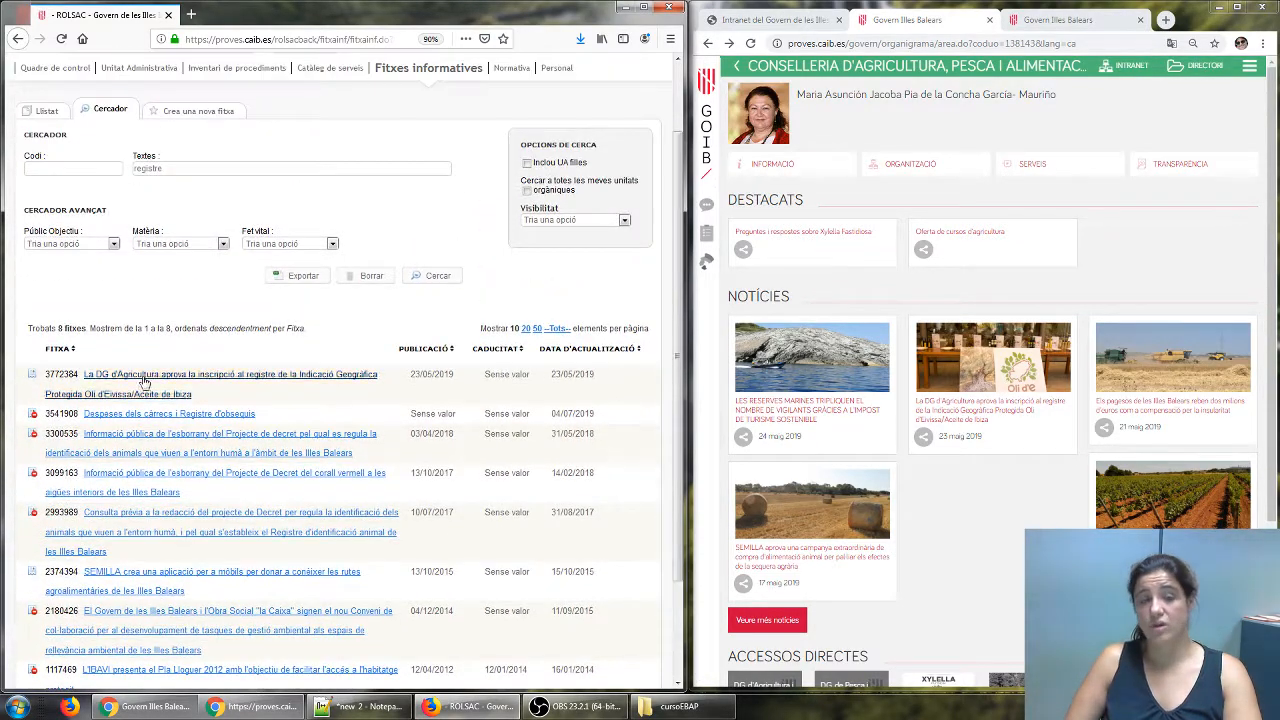
Copy the code 3772384 of the DG d'Agricultura sheet, clear the text filter and search by that code.
double_click(76, 376)
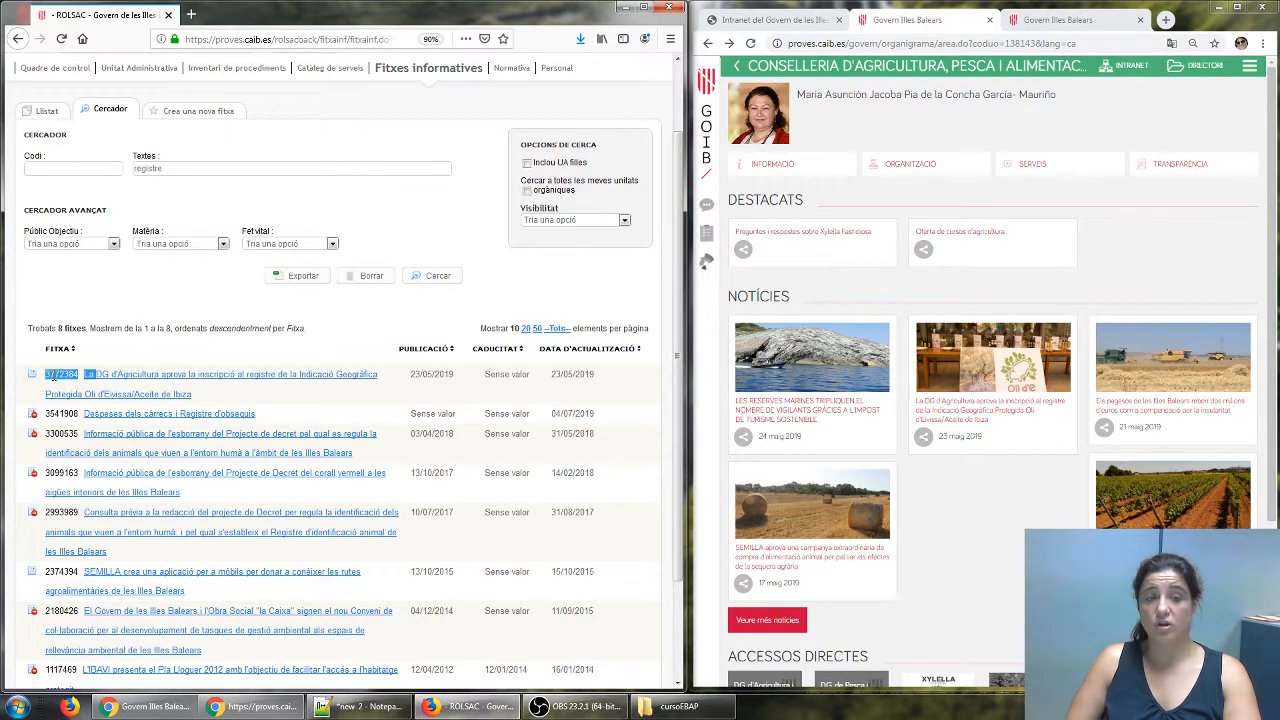
left_click(80, 377)
left_click_drag(80, 377, 46, 375)
key("ctrl+c")
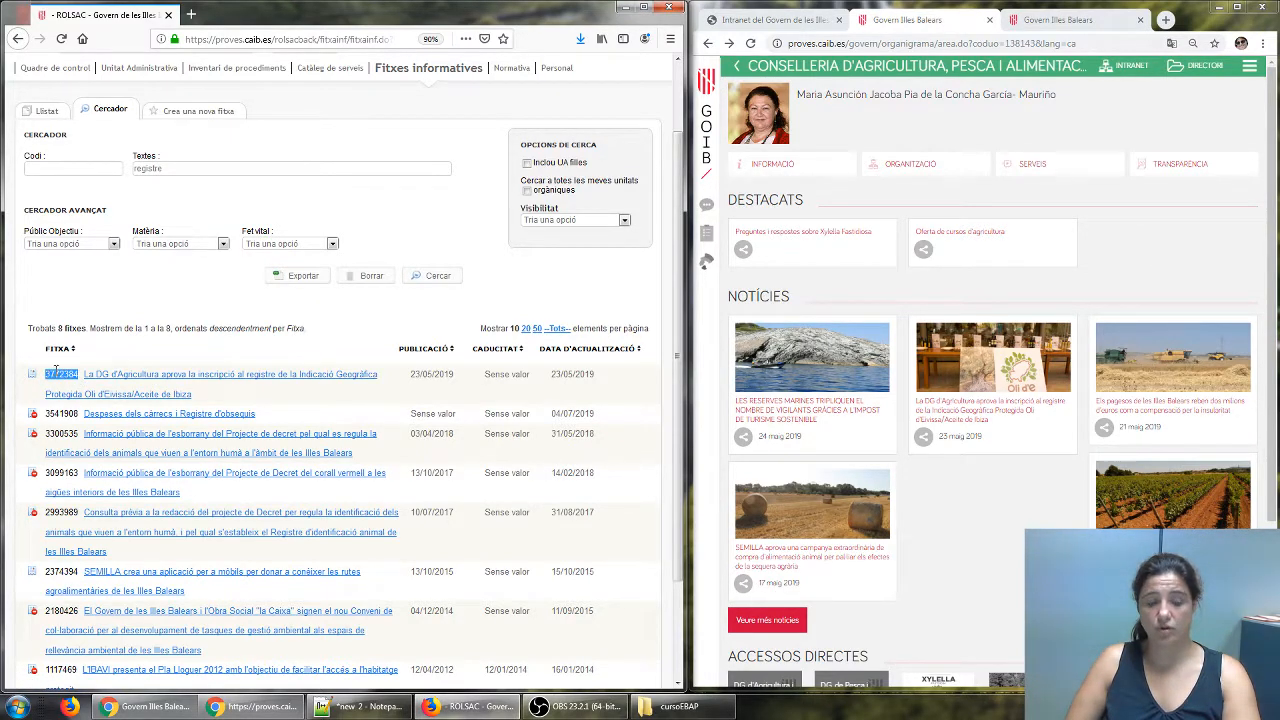
triple_click(206, 171)
key("BackSpace")
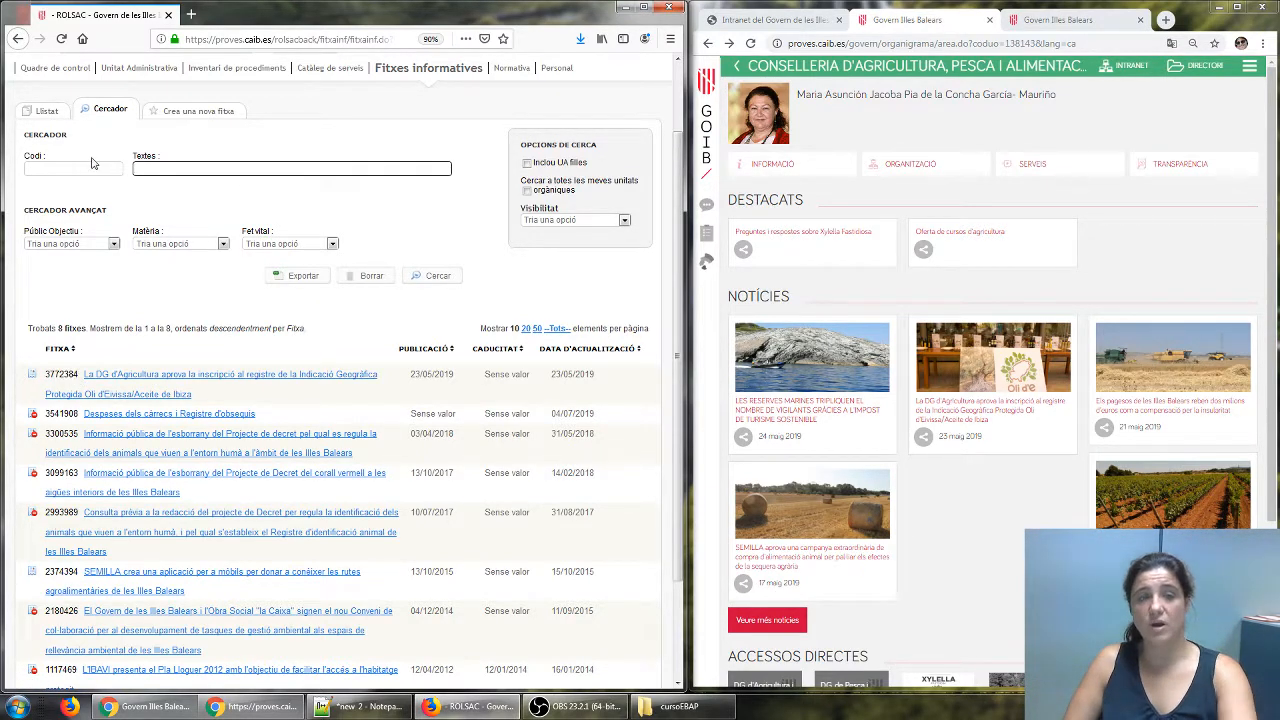
left_click(85, 165)
key("ctrl+v")
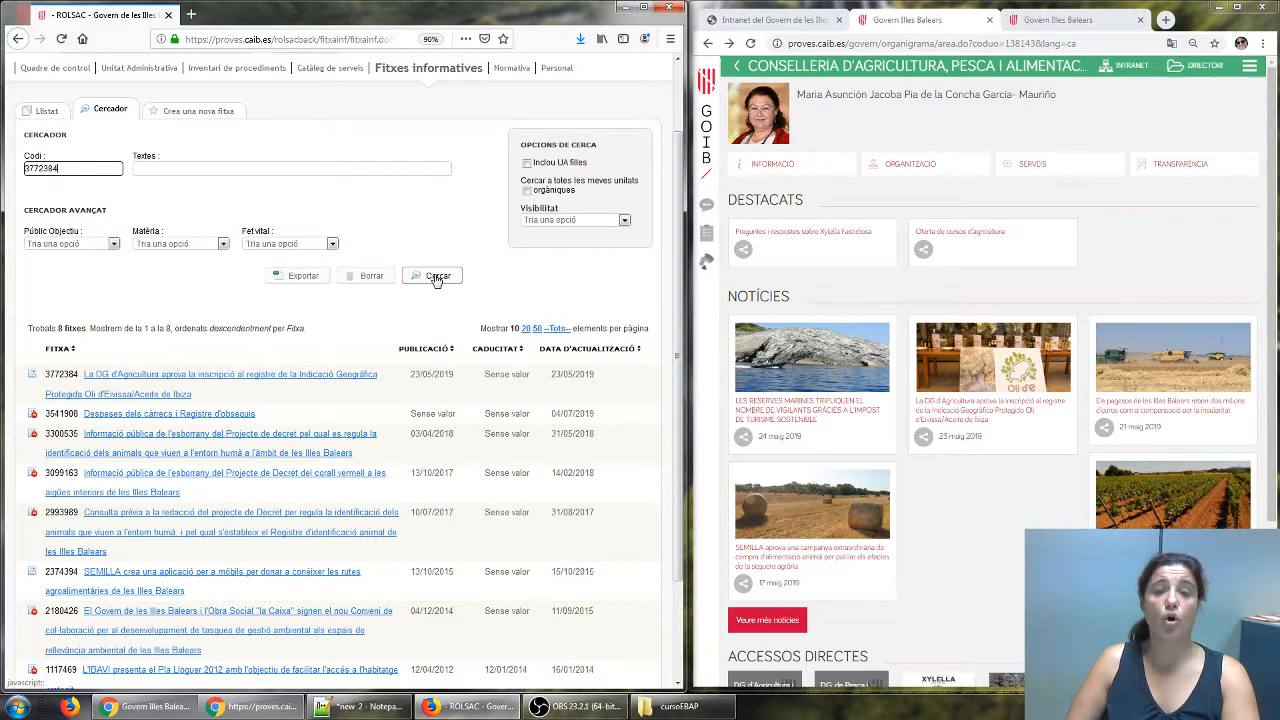
left_click(436, 279)
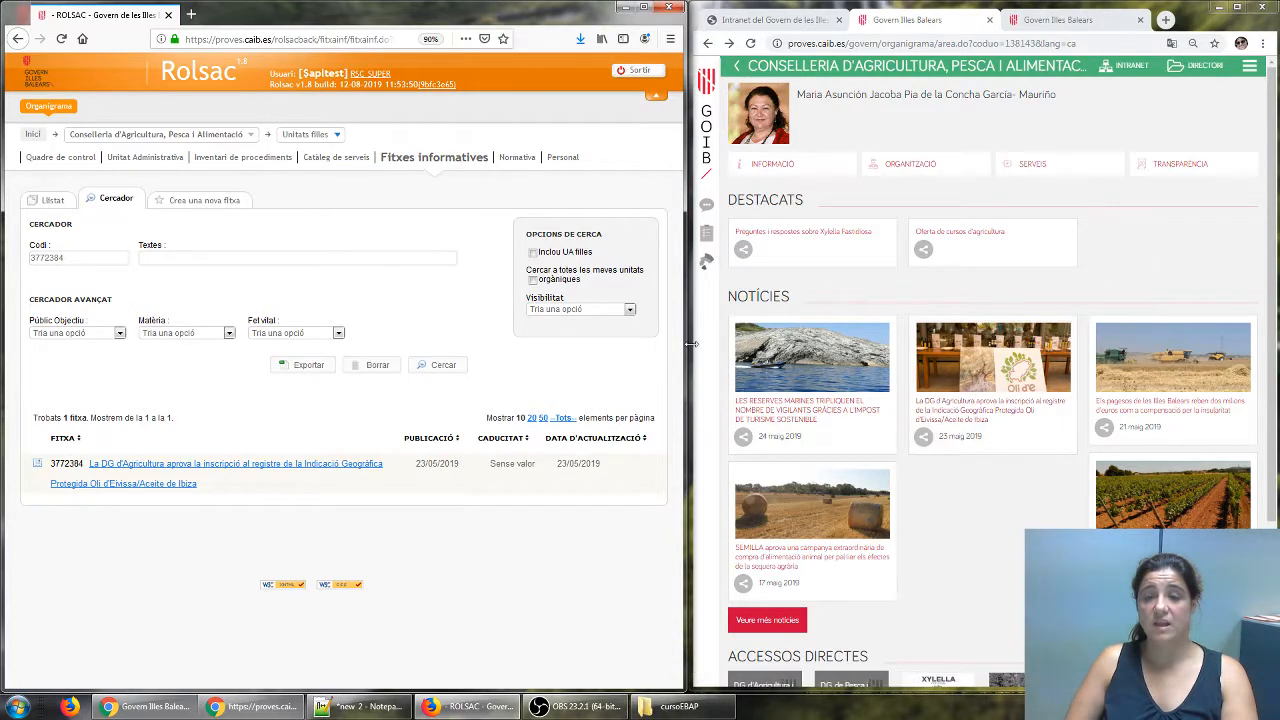
Widen the public page's window to inspect the link code of the Oli d'Eivissa news item, and restore its width.
left_click_drag(692, 344, 201, 346)
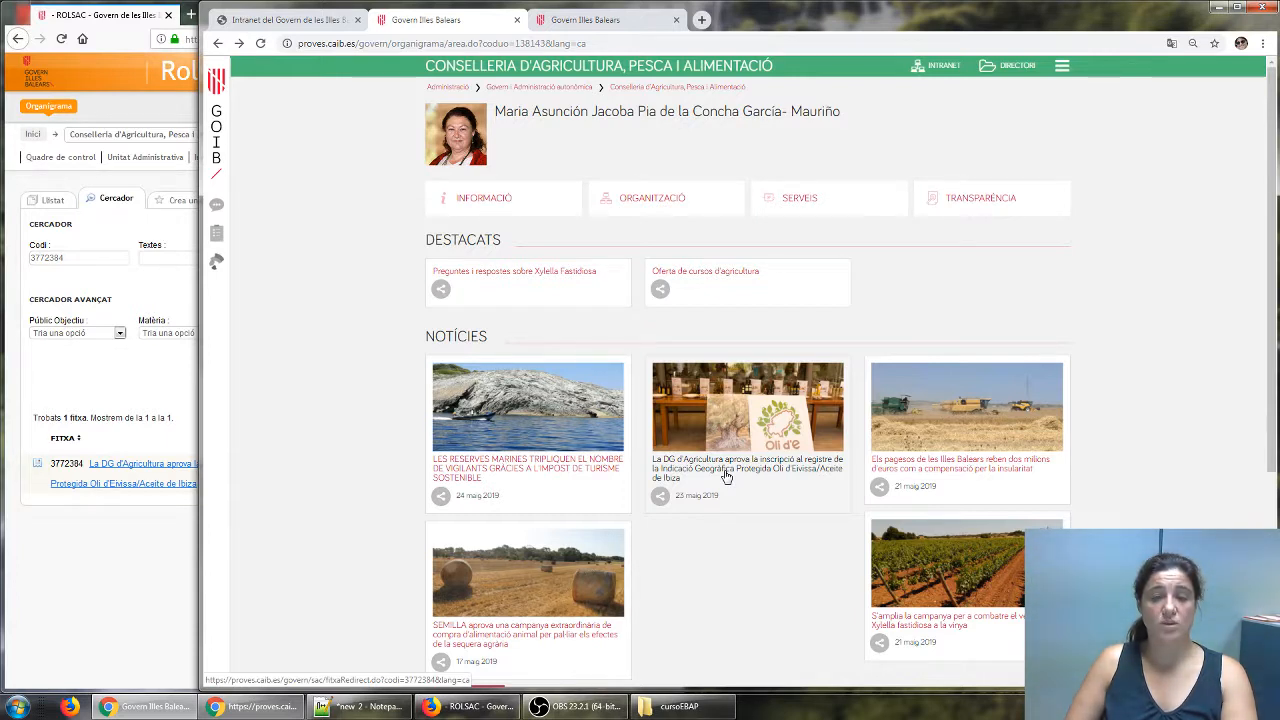
left_click_drag(199, 373, 682, 370)
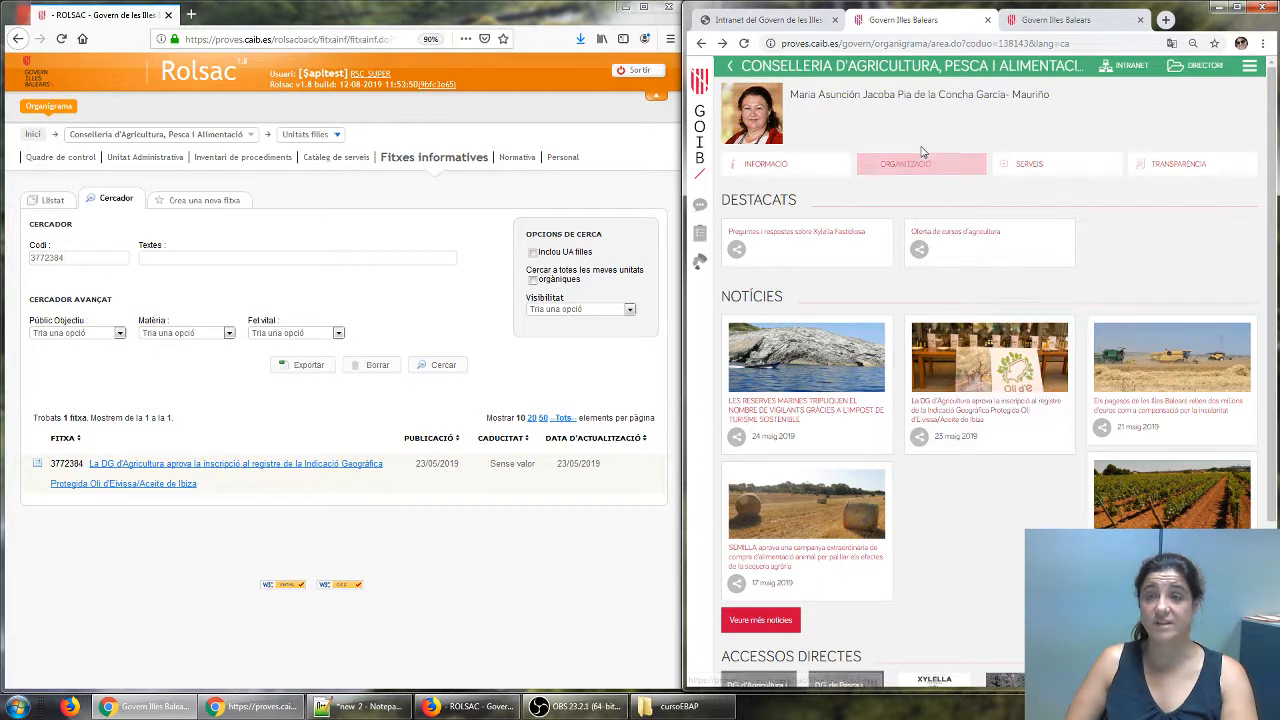
Switch to the child unit Fons de Garantia Agrària i Pesquera (FOGAIBA) and search its information sheets for code 3772384.
left_click(339, 137)
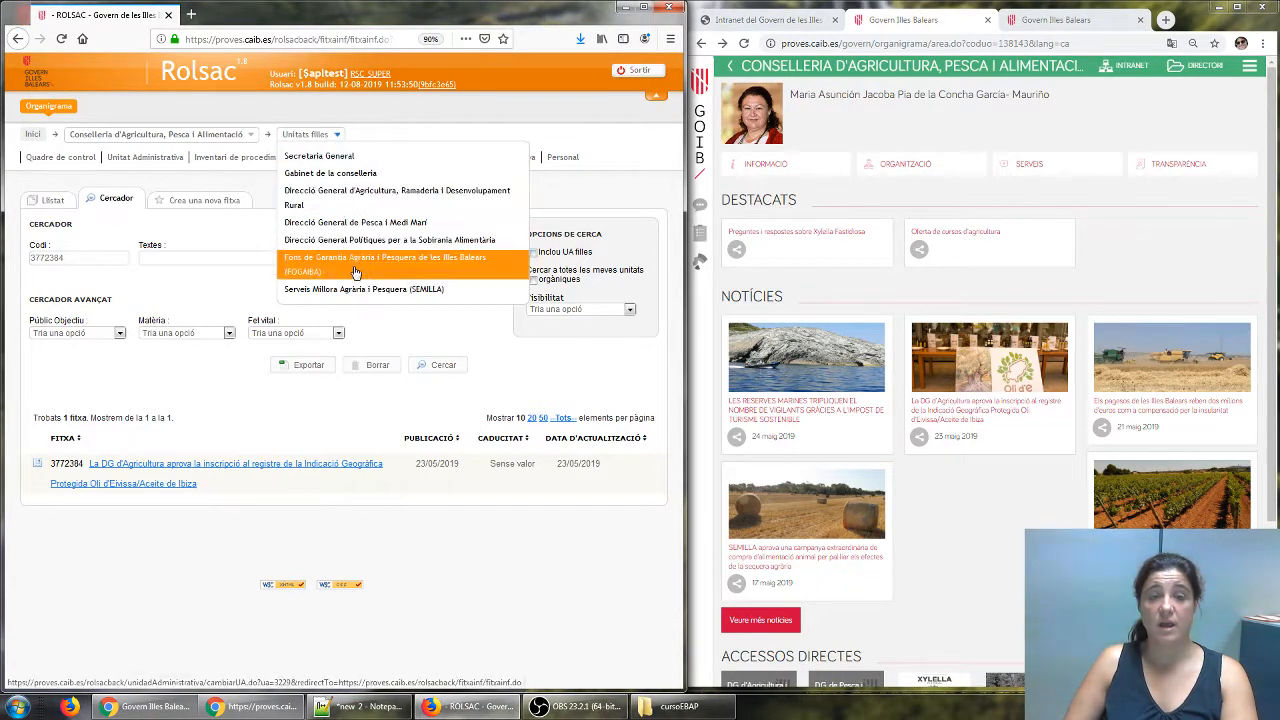
left_click(355, 270)
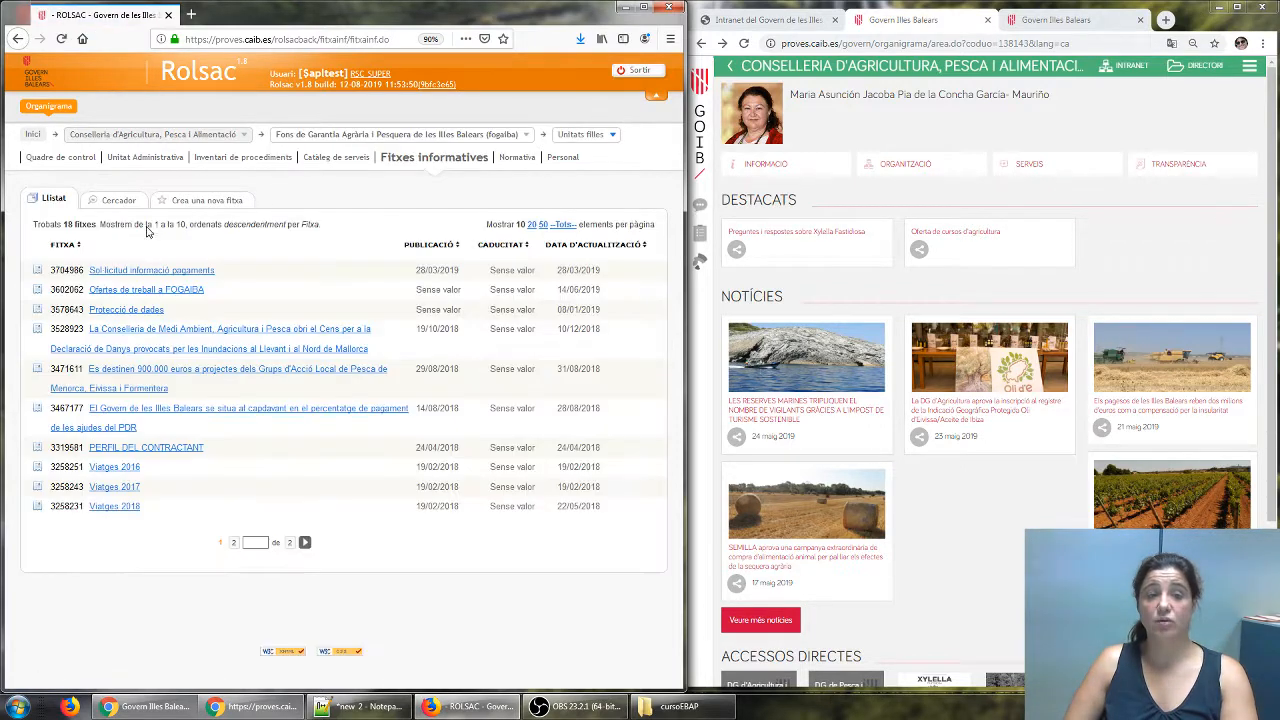
left_click(118, 202)
left_click(91, 258)
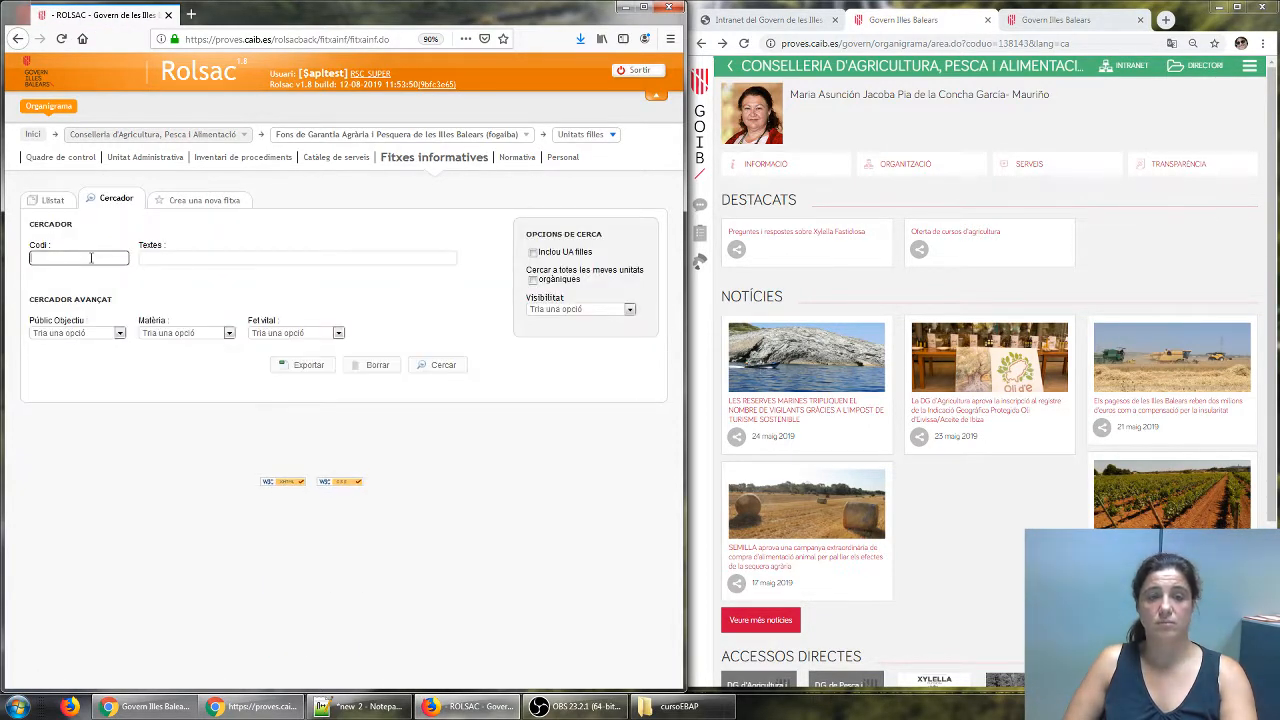
left_click(446, 367)
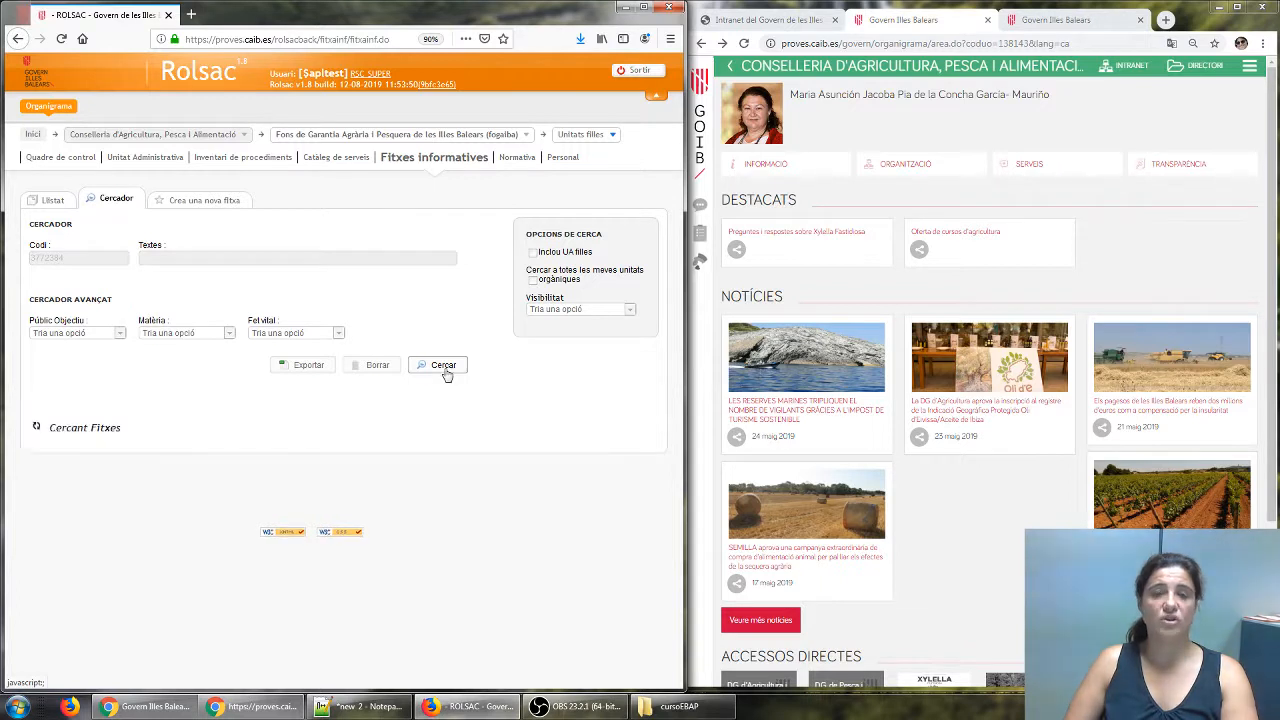
left_click_drag(140, 437, 33, 425)
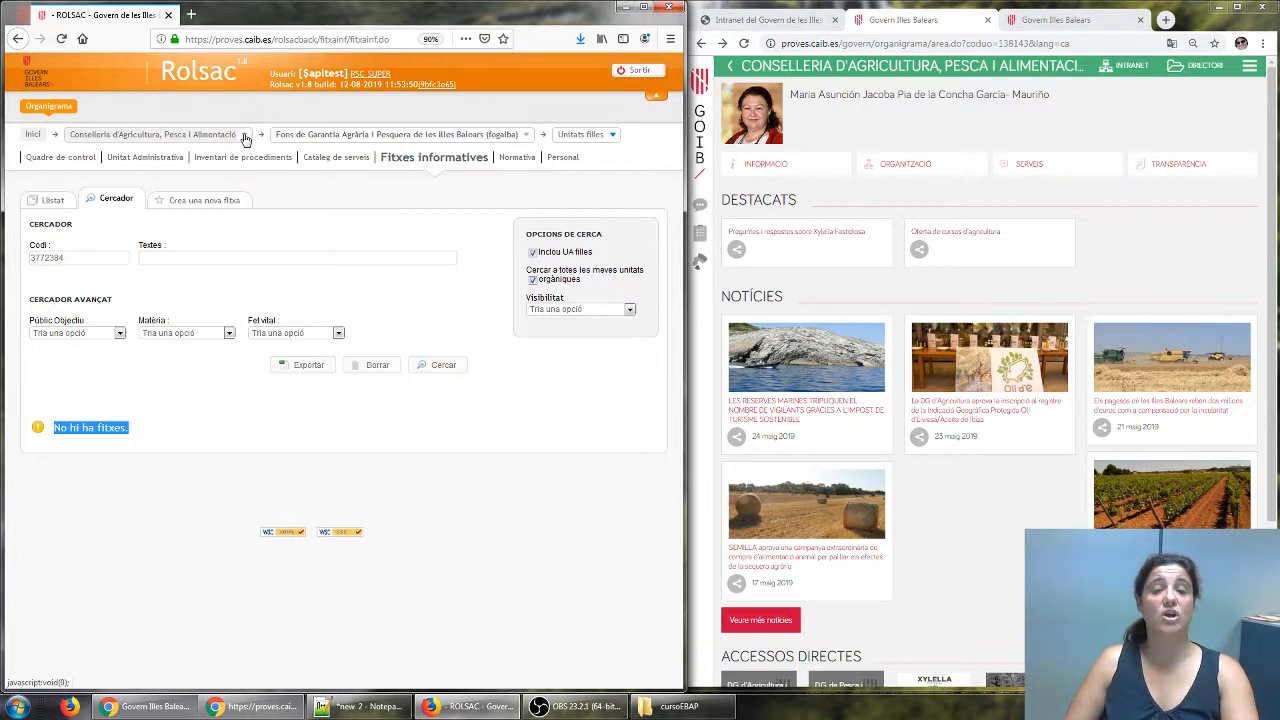
Search for sheet code 3772384 with child units and all of the user's organic units included.
left_click(443, 366)
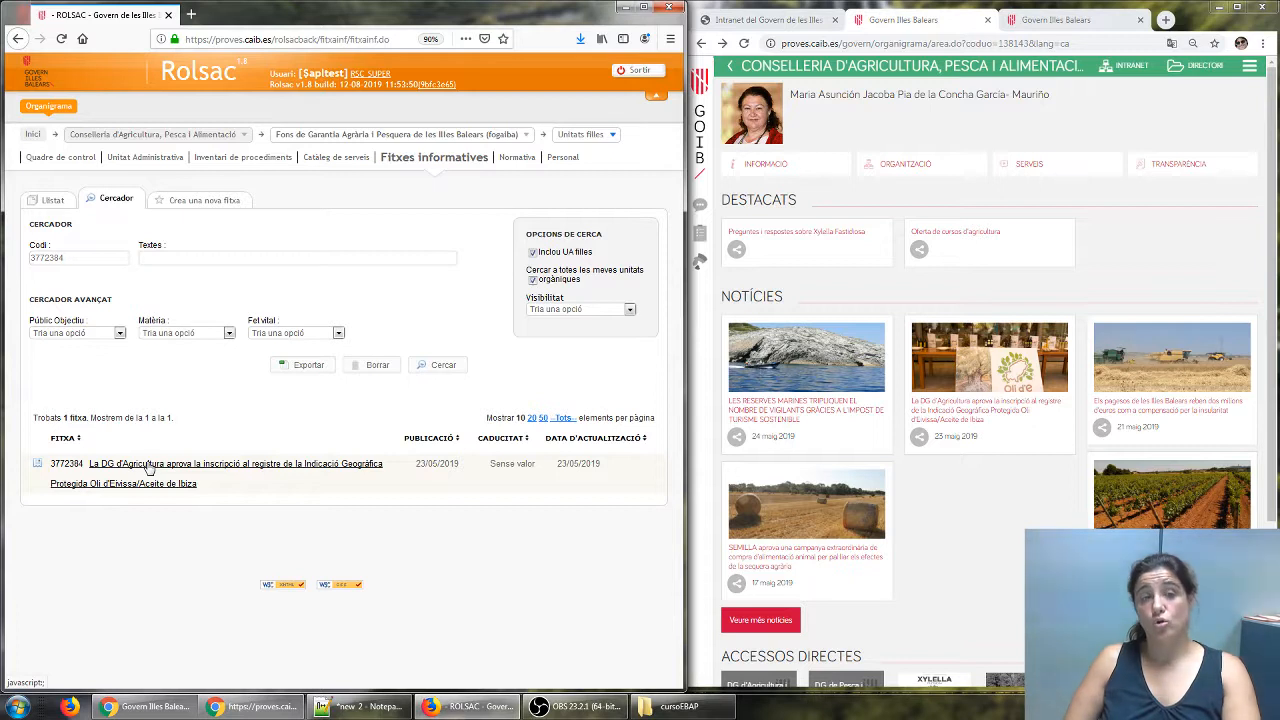
double_click(80, 258)
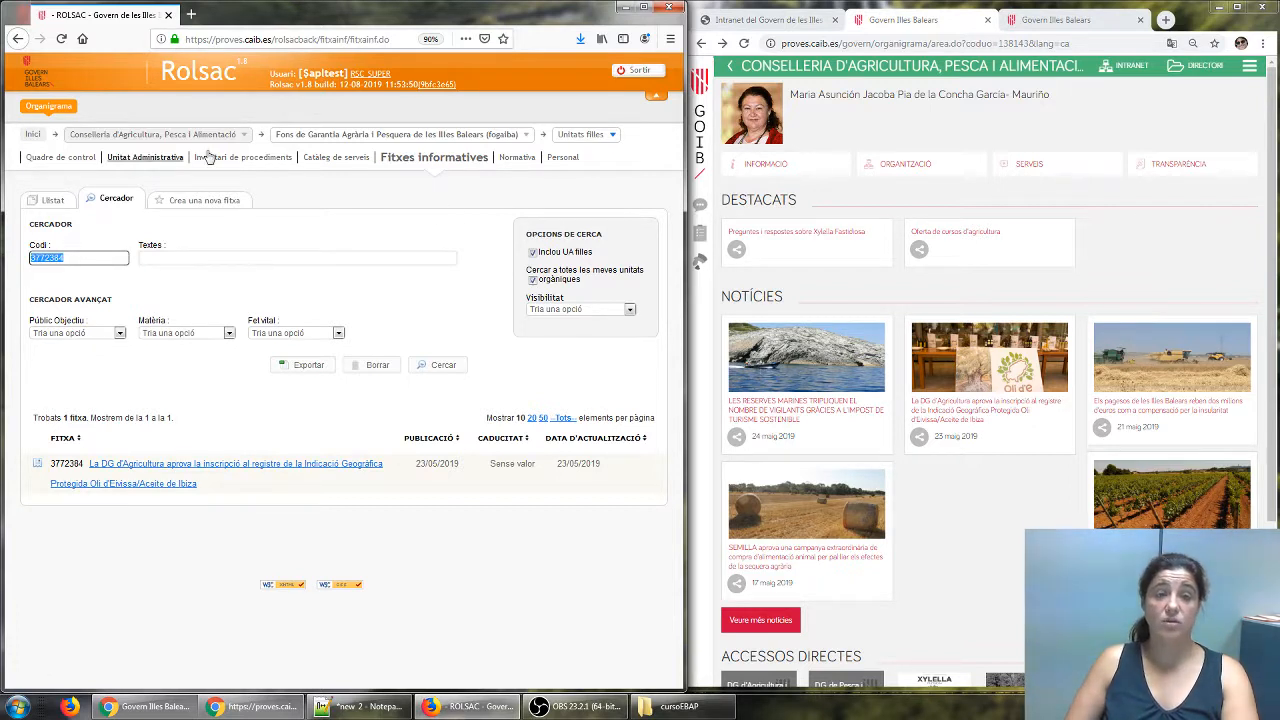
left_click(243, 136)
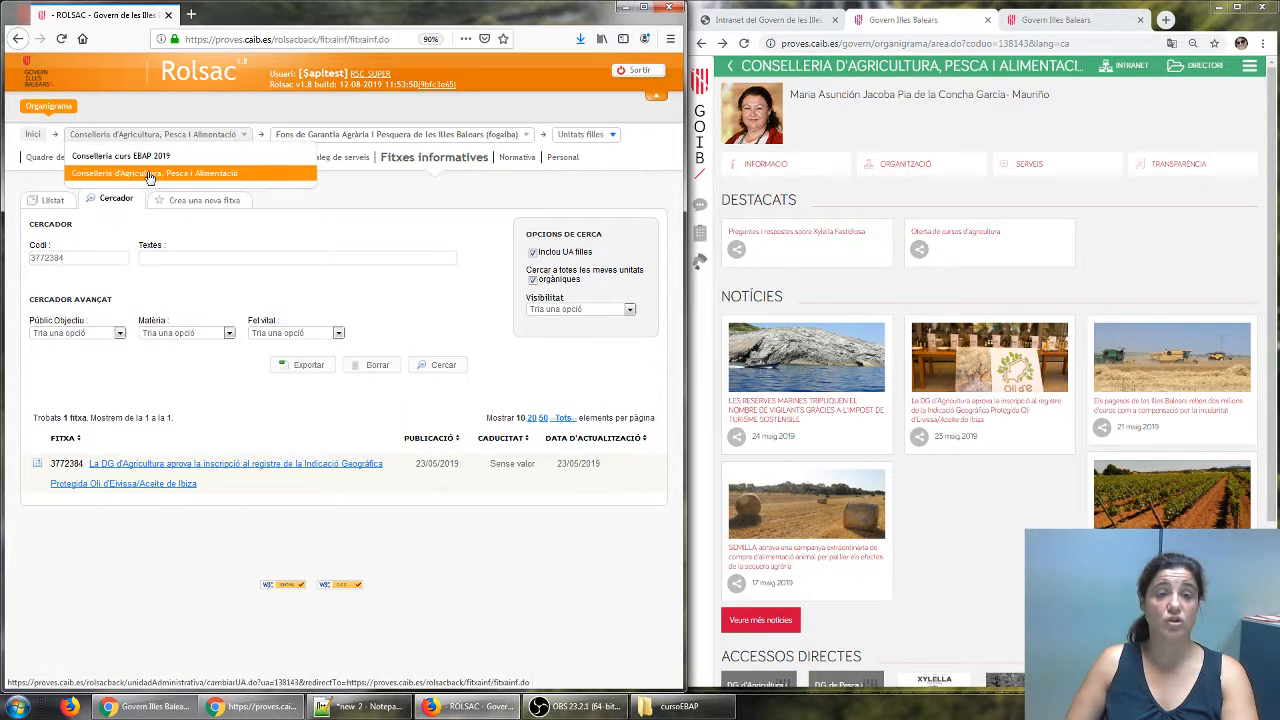
left_click(104, 256)
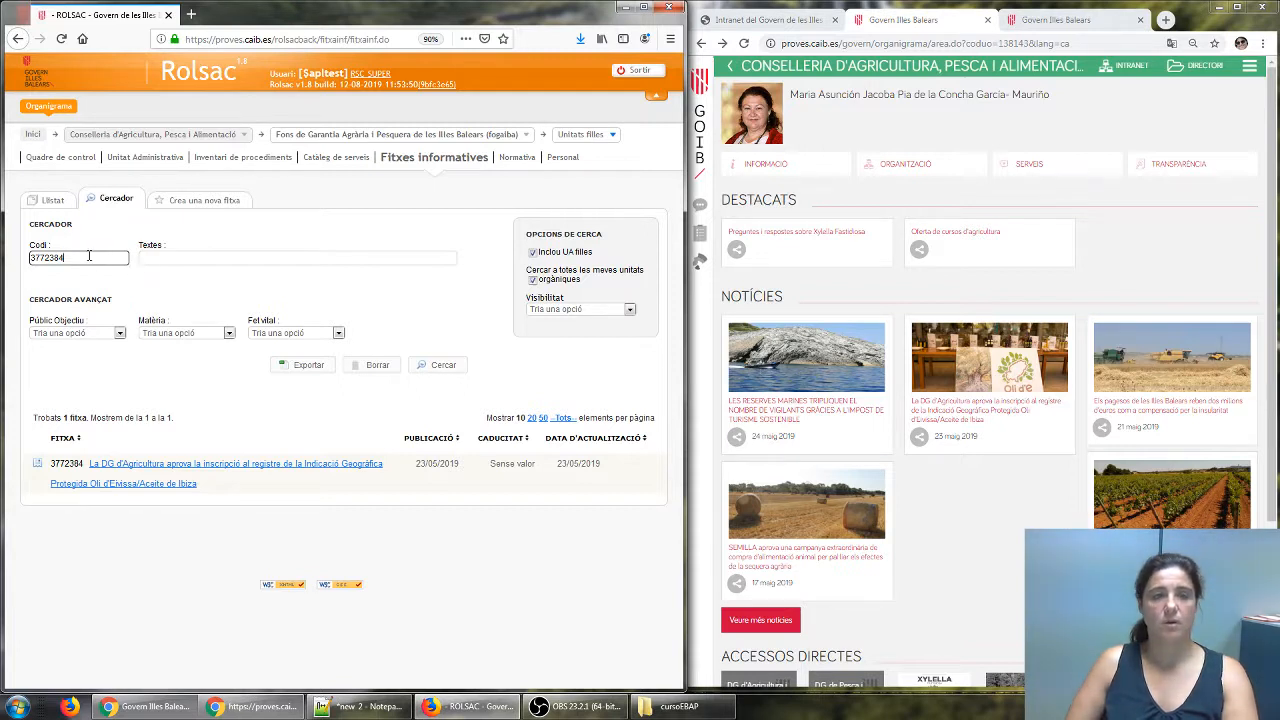
Clear the code filter and look at the choices for Públic Objectiu and Matèria in the advanced search.
double_click(92, 257)
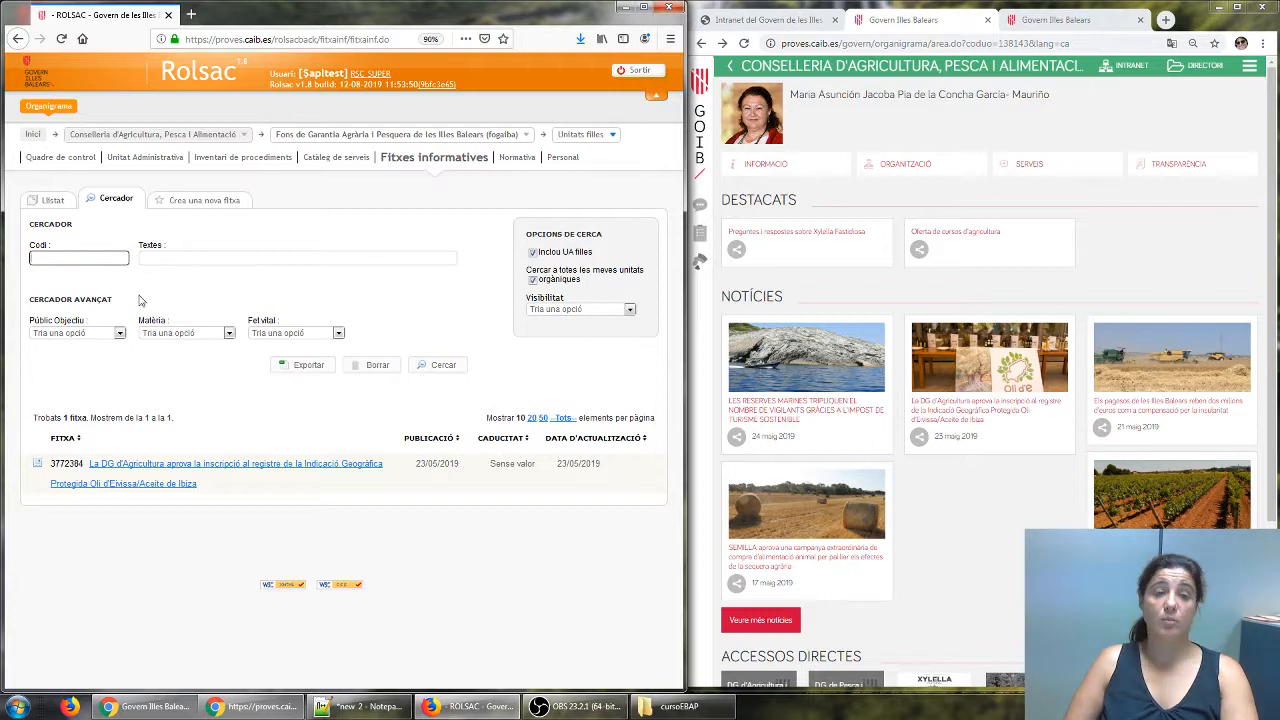
left_click(119, 332)
left_click(128, 338)
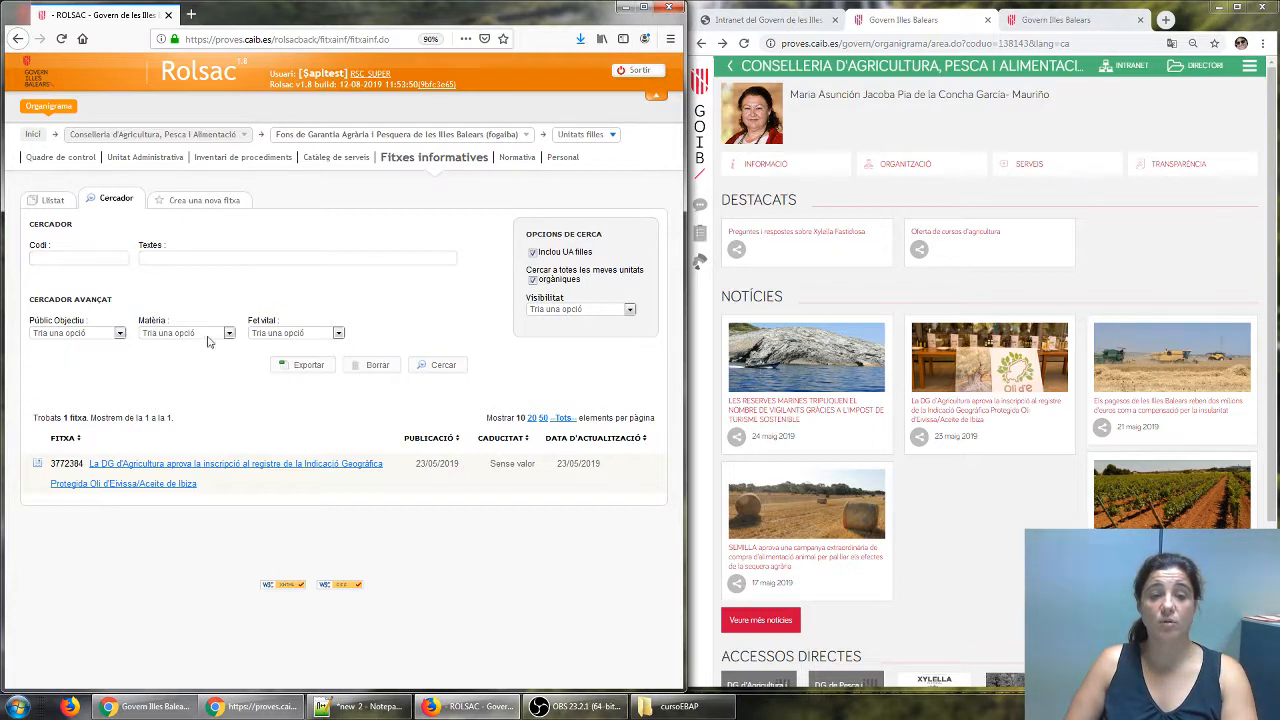
left_click(228, 335)
left_click(281, 305)
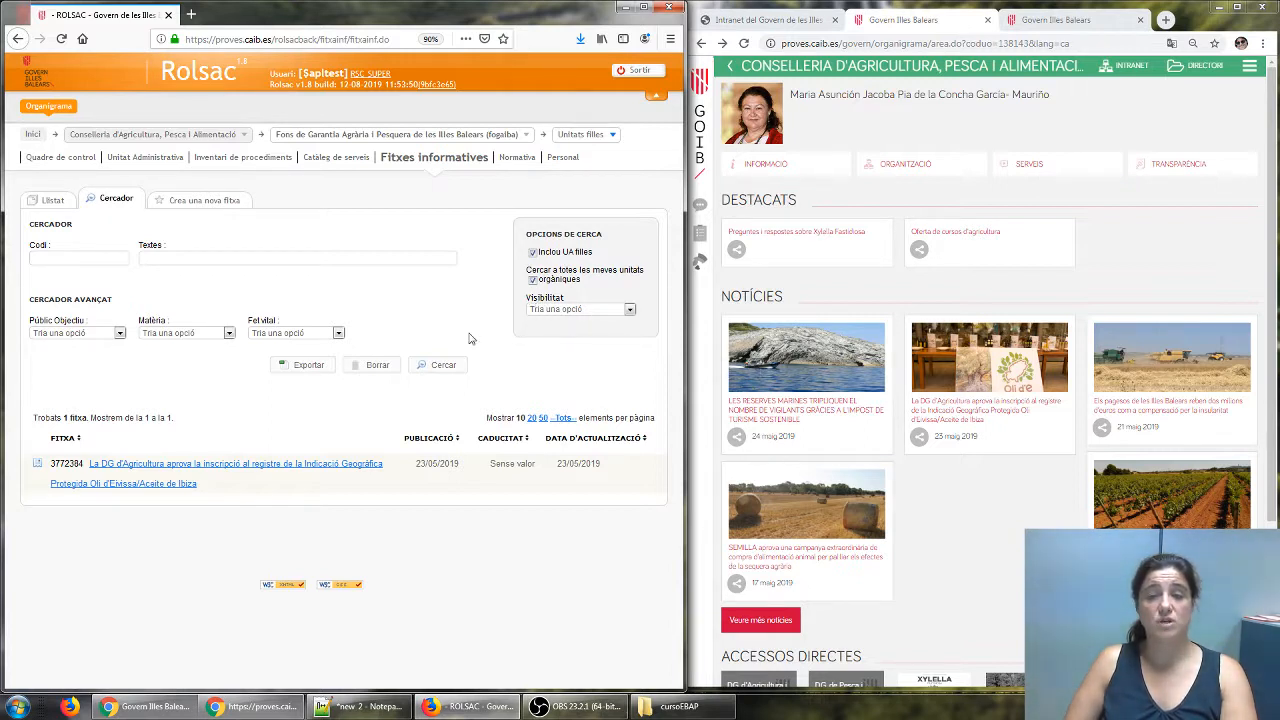
Search the information sheets with the visibility filter set to Visible.
left_click(560, 309)
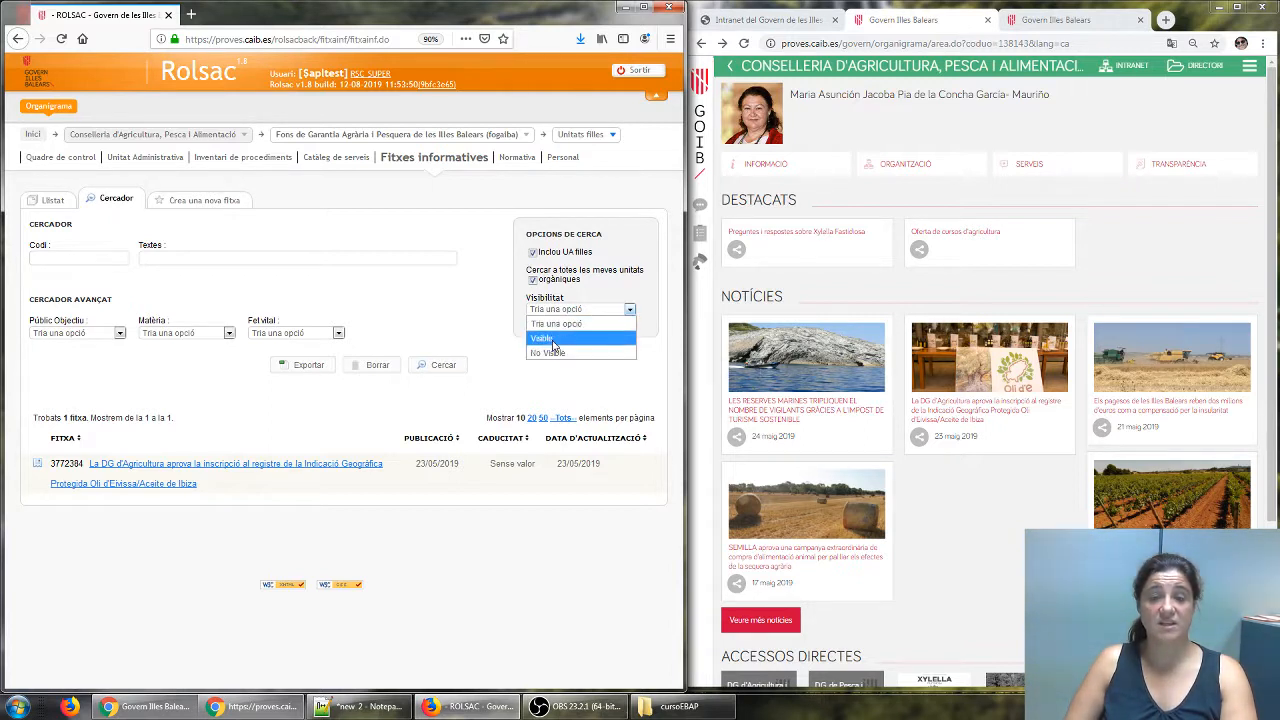
left_click(553, 343)
left_click(443, 366)
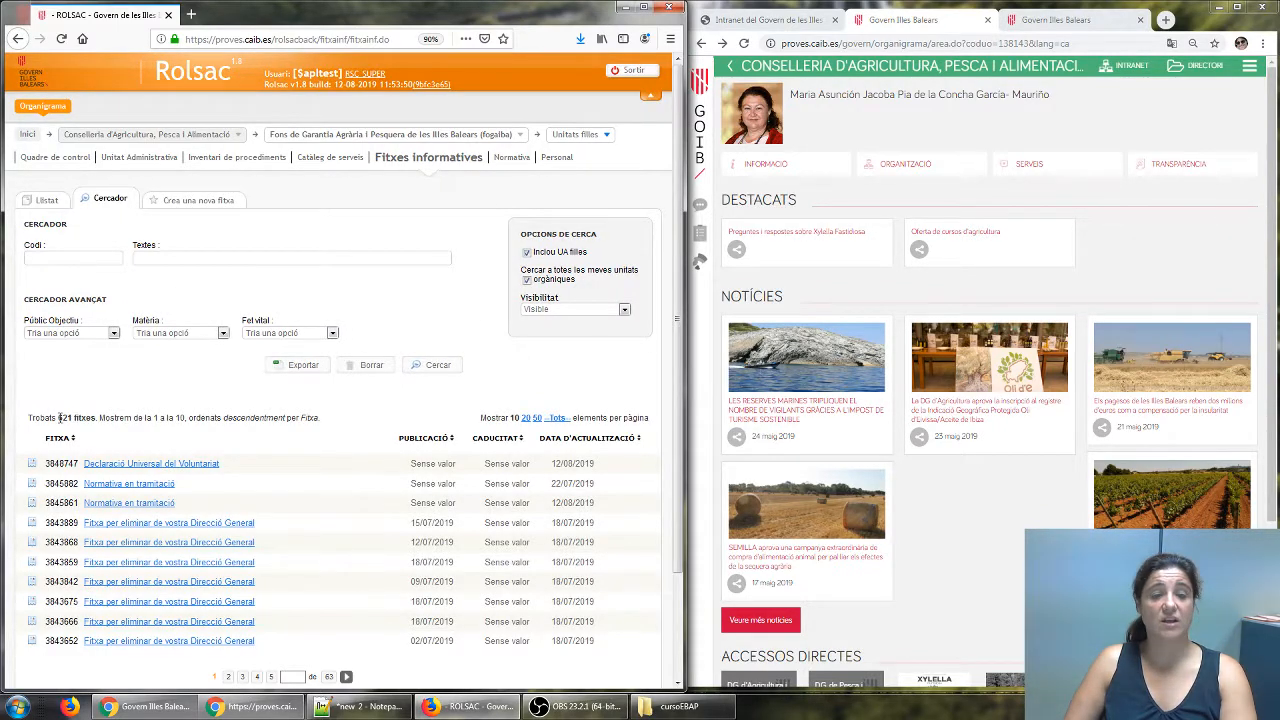
Set the visibility filter to No Visible and search the information sheets again.
left_click(587, 310)
left_click(555, 352)
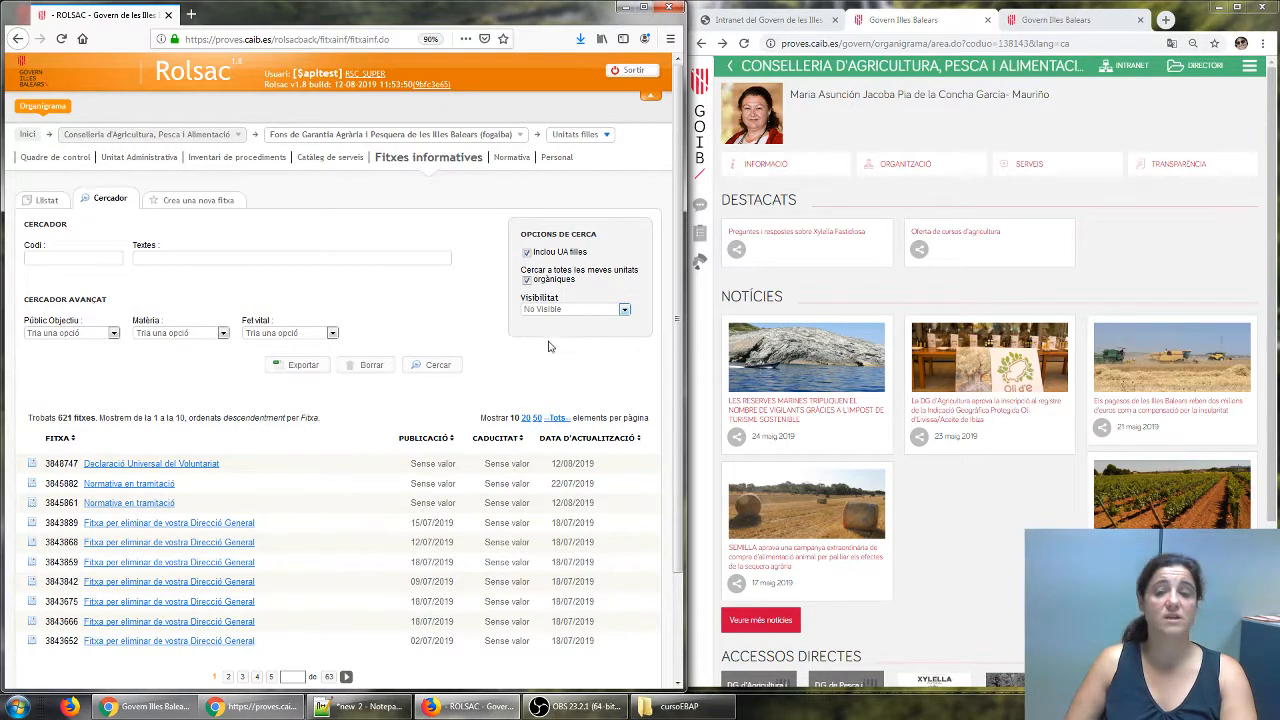
left_click(440, 365)
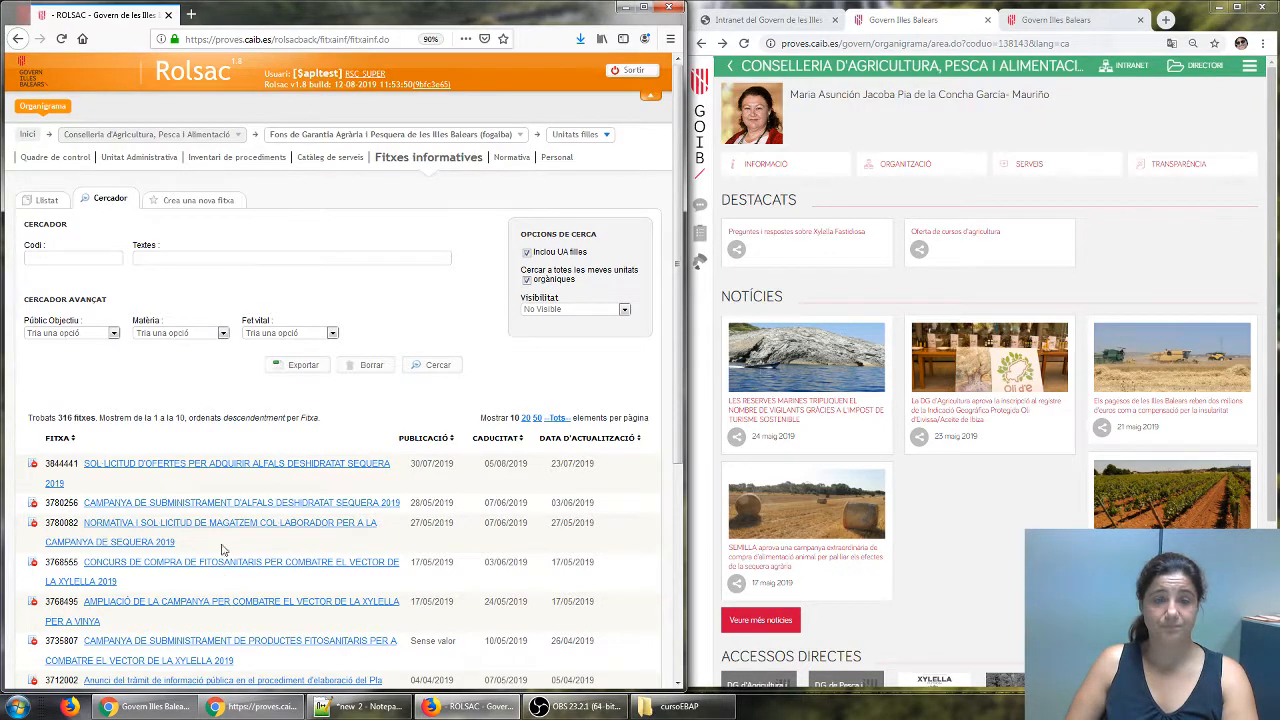
Open the sheet "SOL·LICITUD D'OFERTES PER ADQUIRIR ALFALS DESHIDRATAT SEQUERA 2019" and clear its expiry date.
left_click(260, 466)
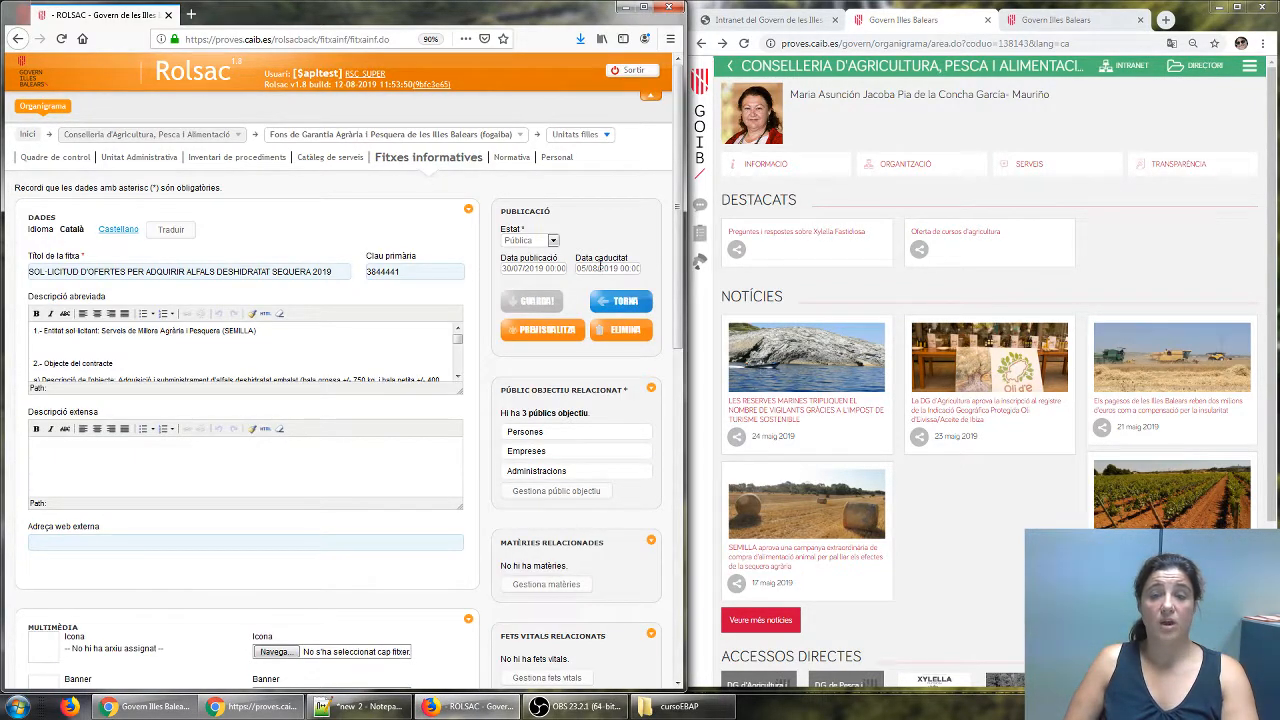
left_click(601, 267)
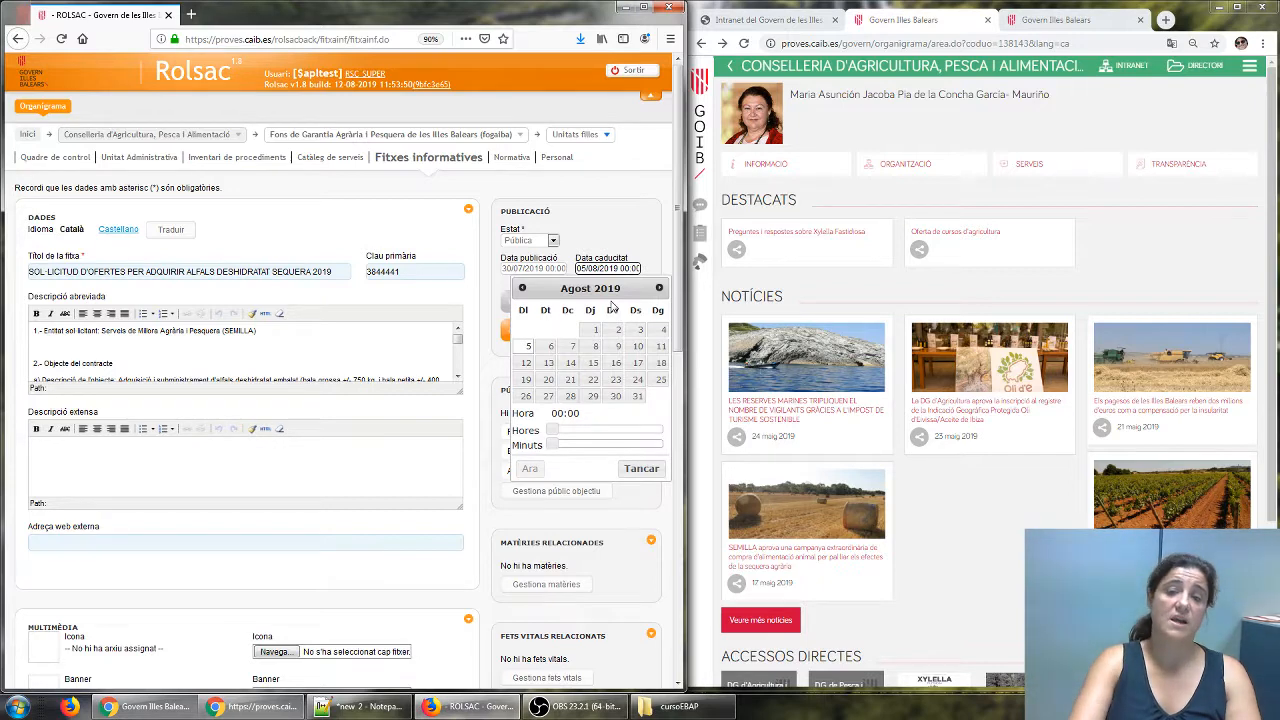
key("BackSpace")
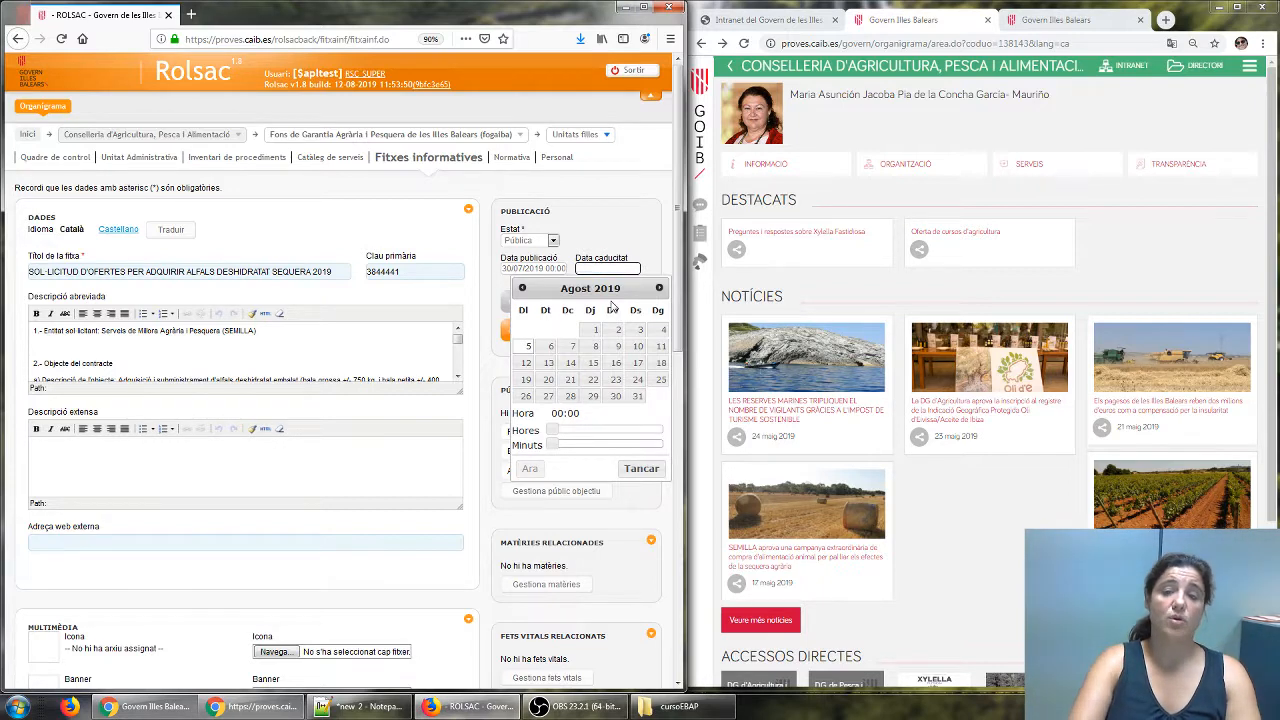
left_click(613, 224)
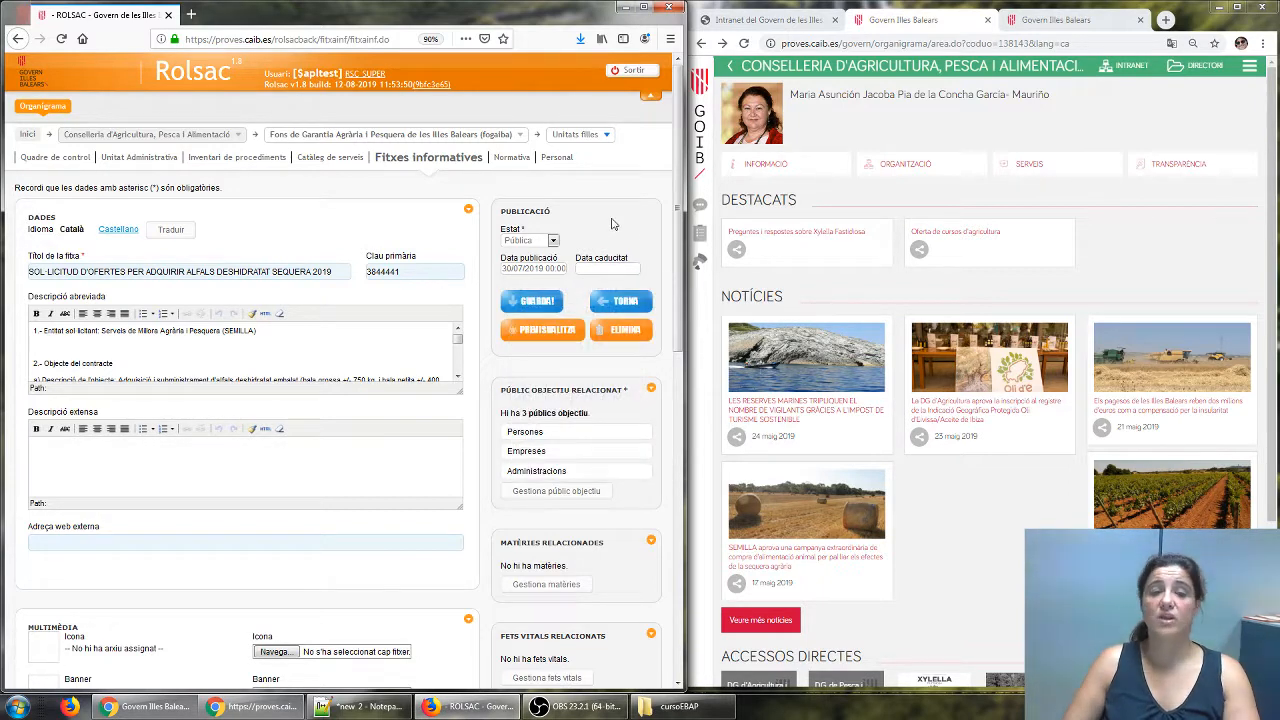
Relate the sheet to the Destacats UA section of C. d'Agricultura, Pesca i Alimentació and save it.
scroll(560, 457, "down", 6)
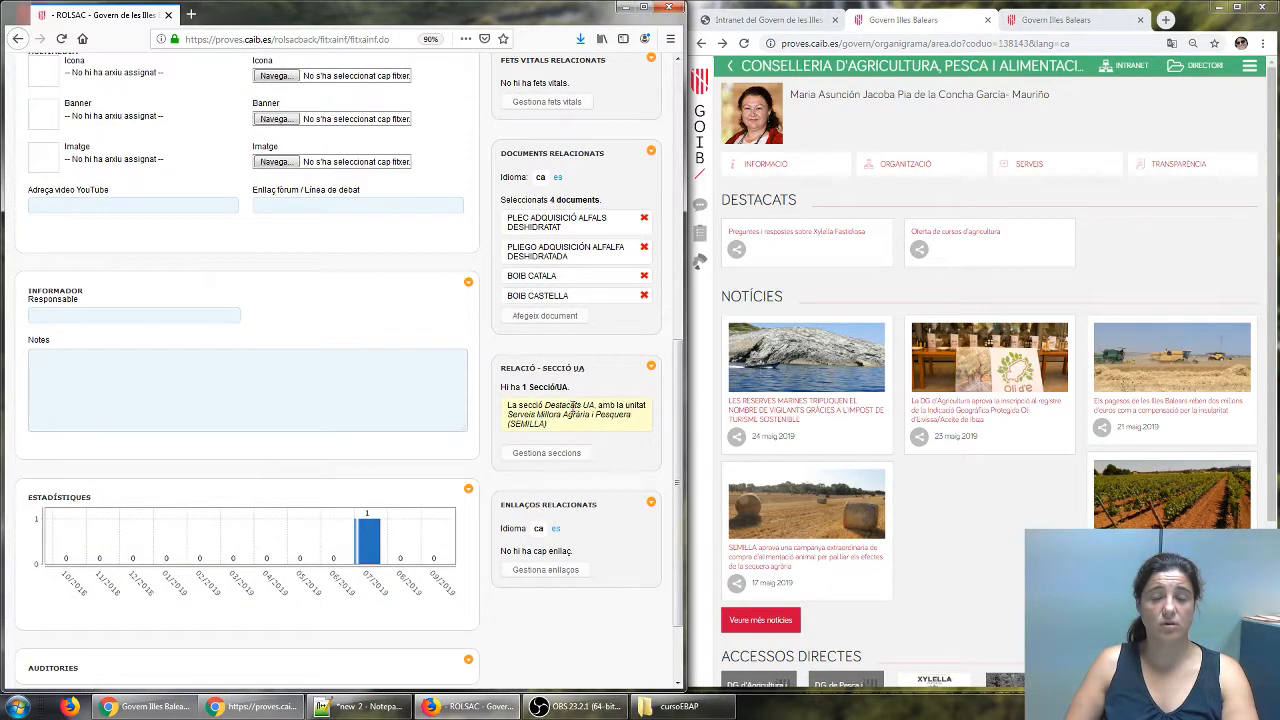
left_click(547, 453)
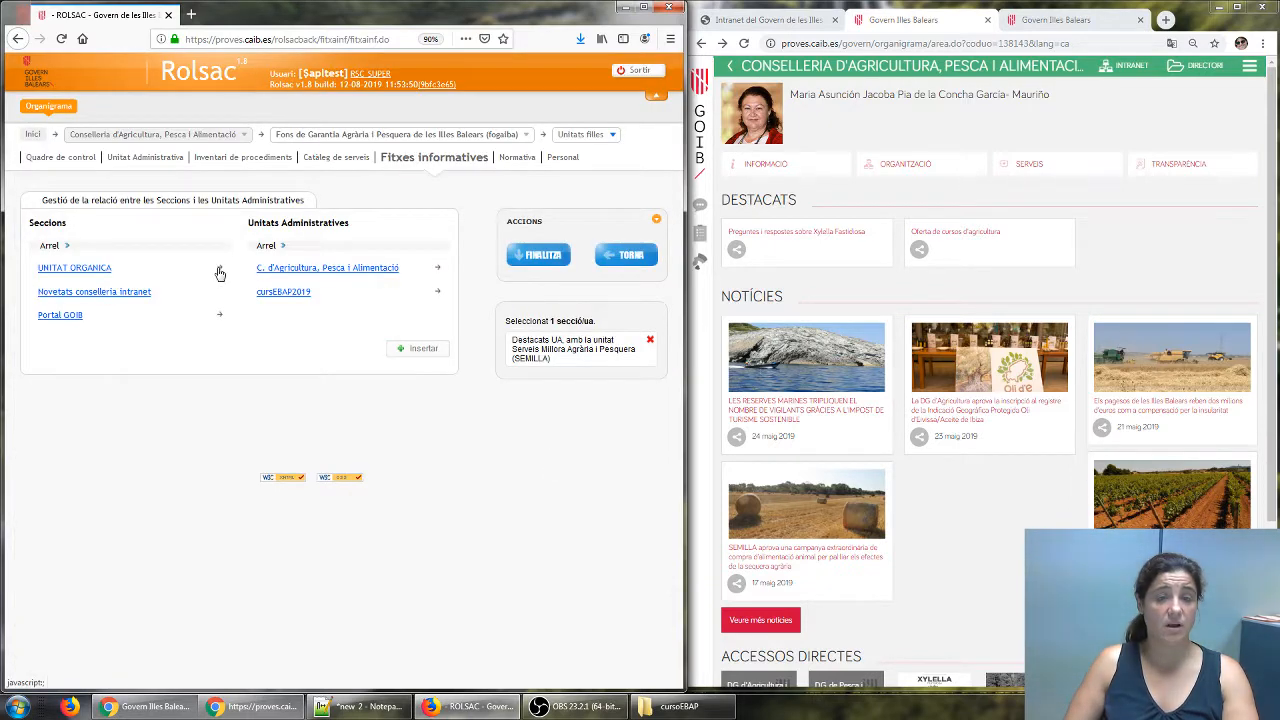
left_click(219, 269)
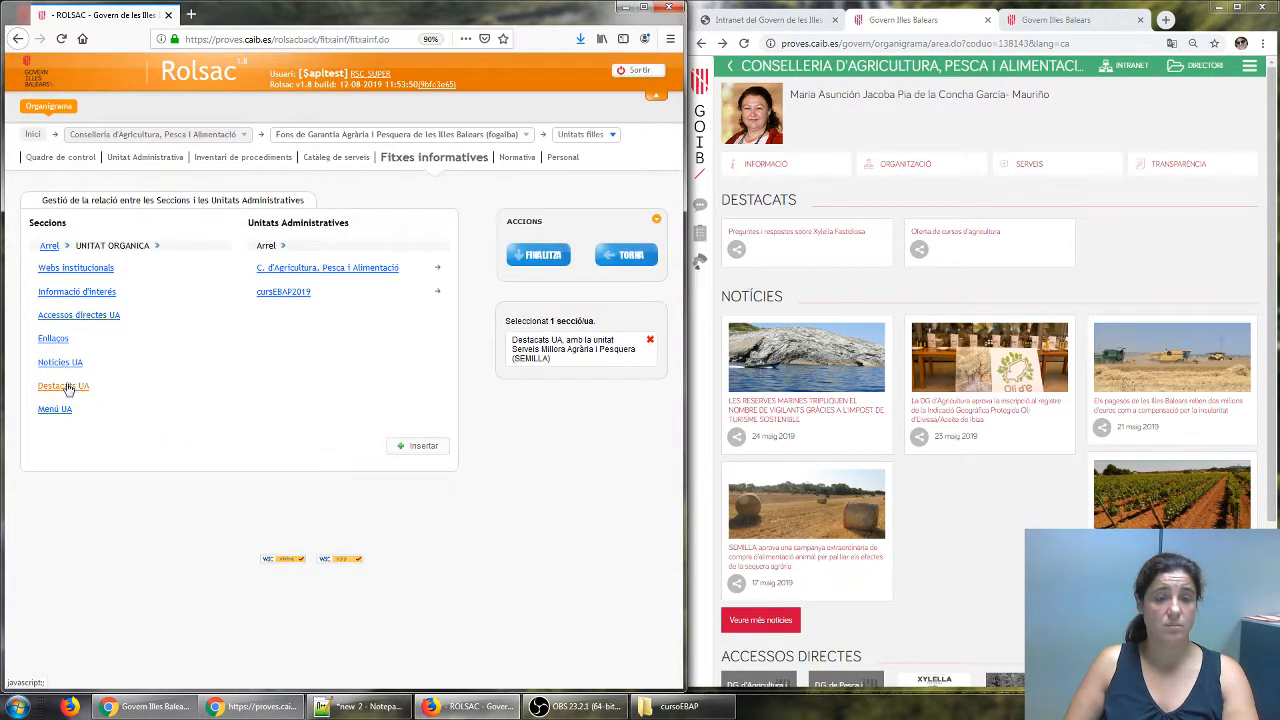
left_click(300, 268)
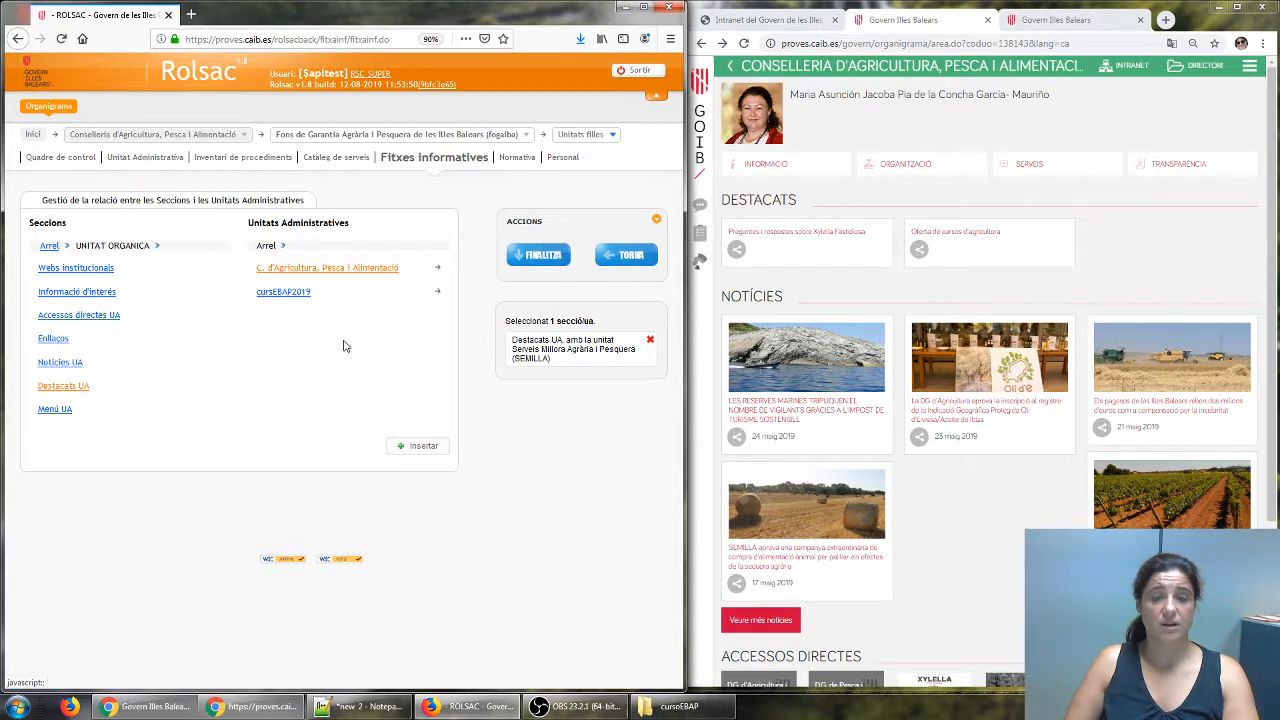
left_click(421, 446)
left_click(540, 256)
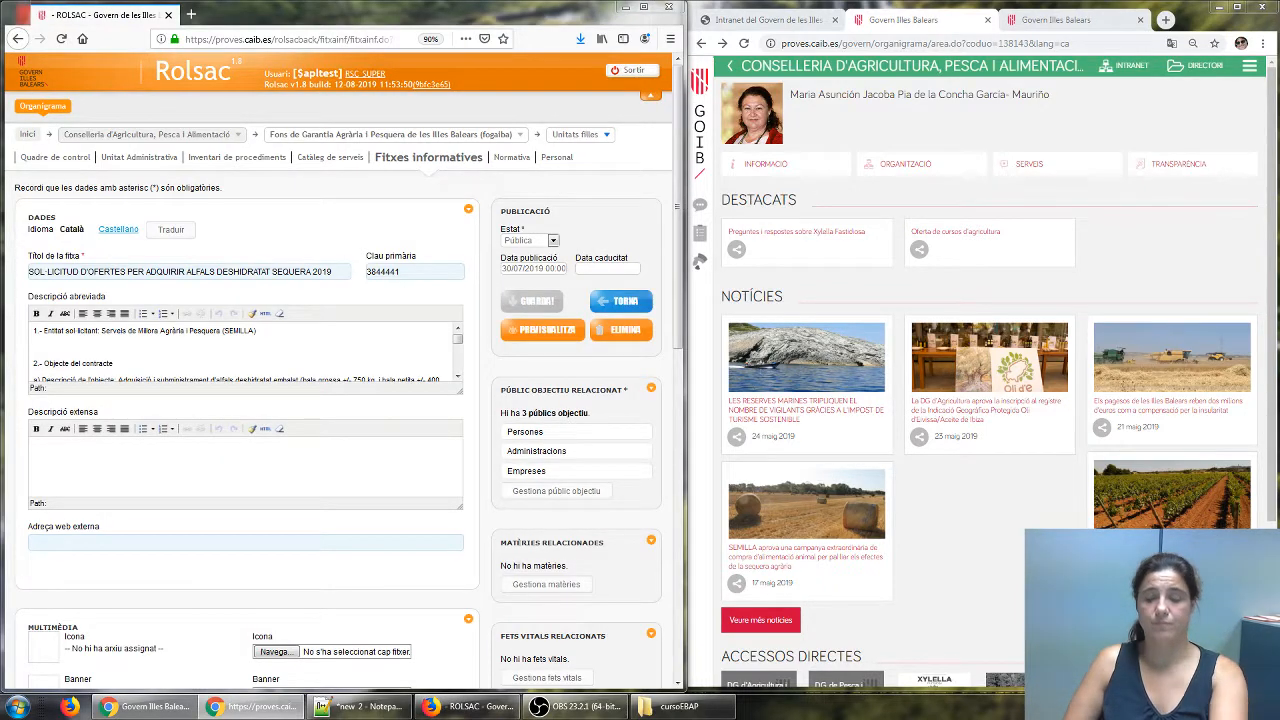
Reload the conselleria's public page to check its Destacats section.
left_click(1080, 44)
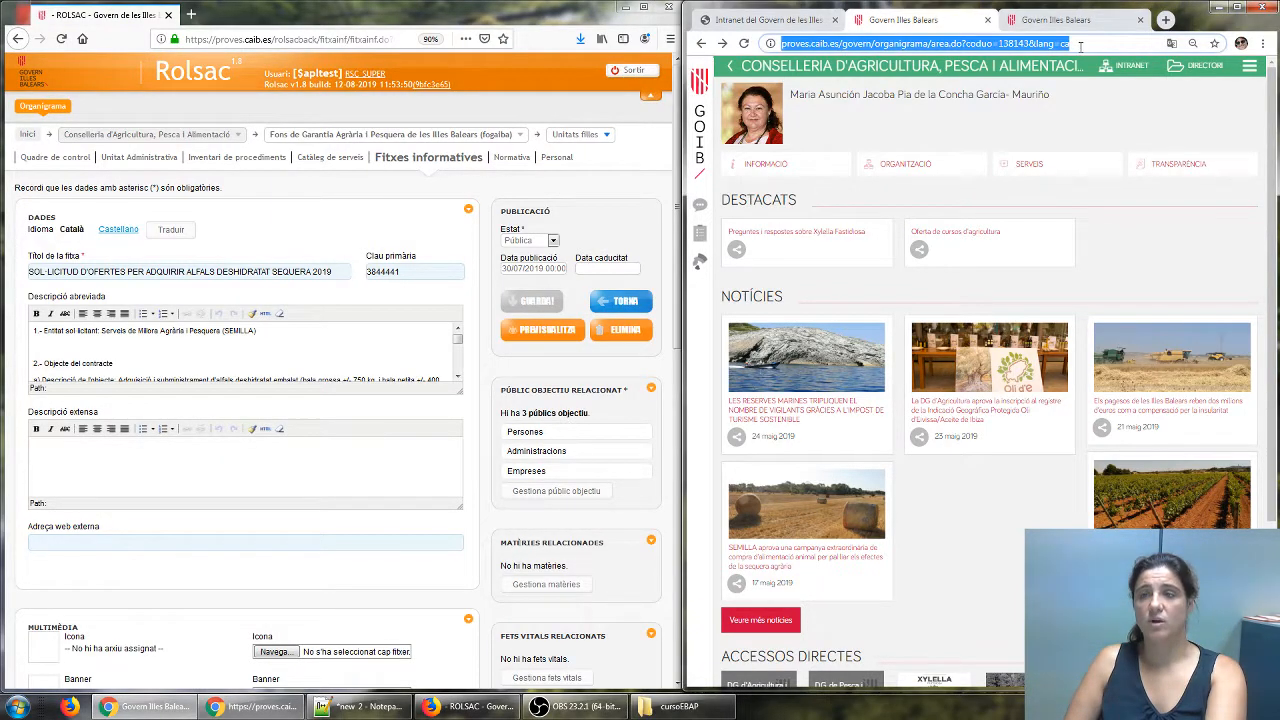
key("Return")
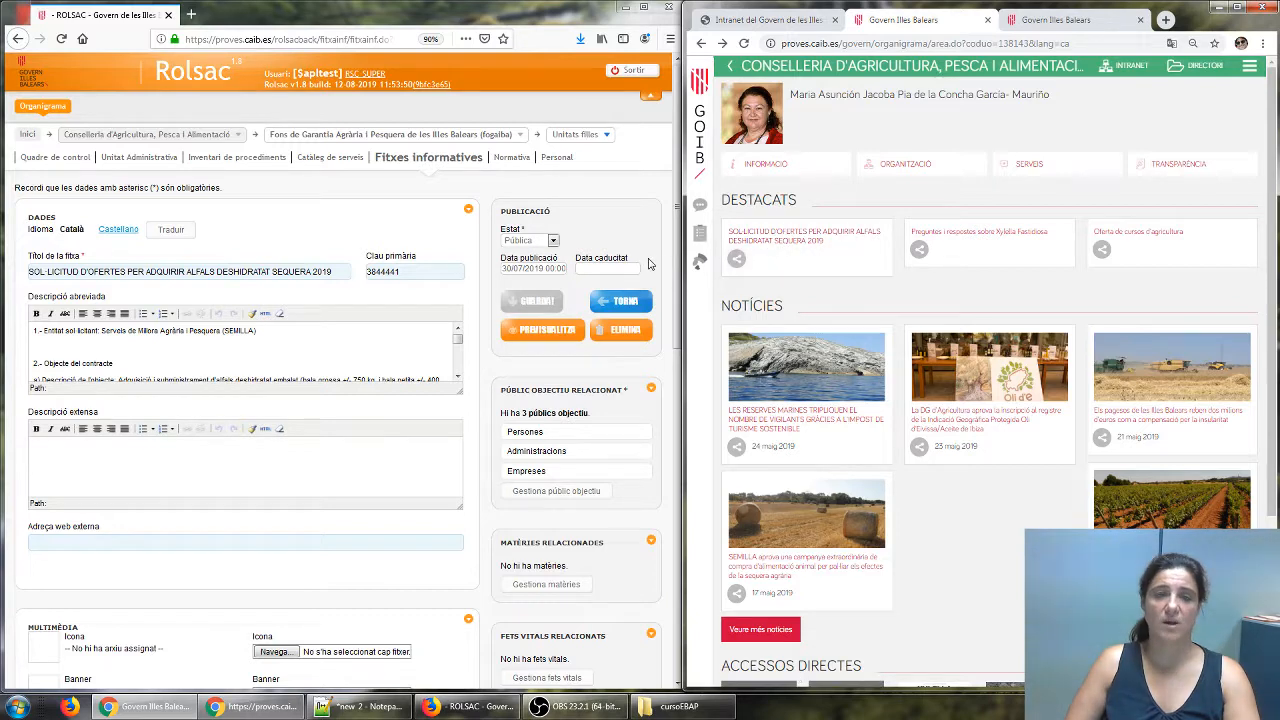
Leave the open sheet and start a new information sheet titled "Títol de la fitxa".
left_click(631, 311)
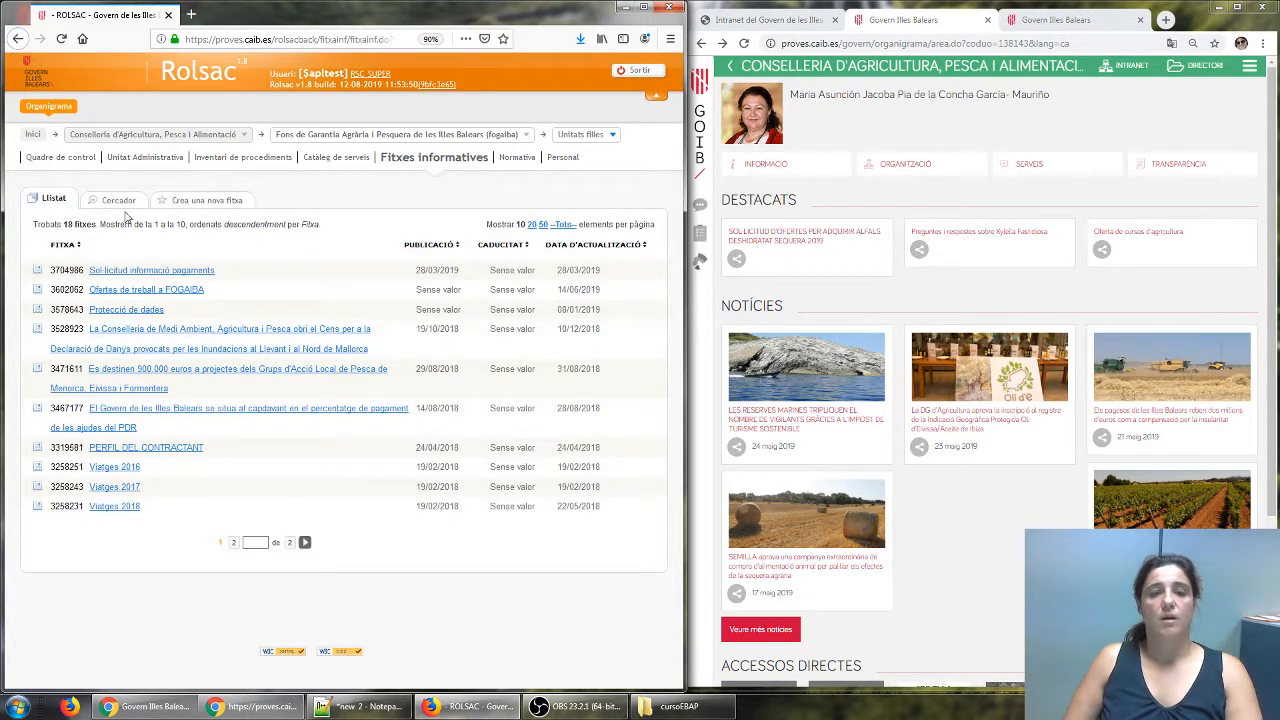
left_click(117, 200)
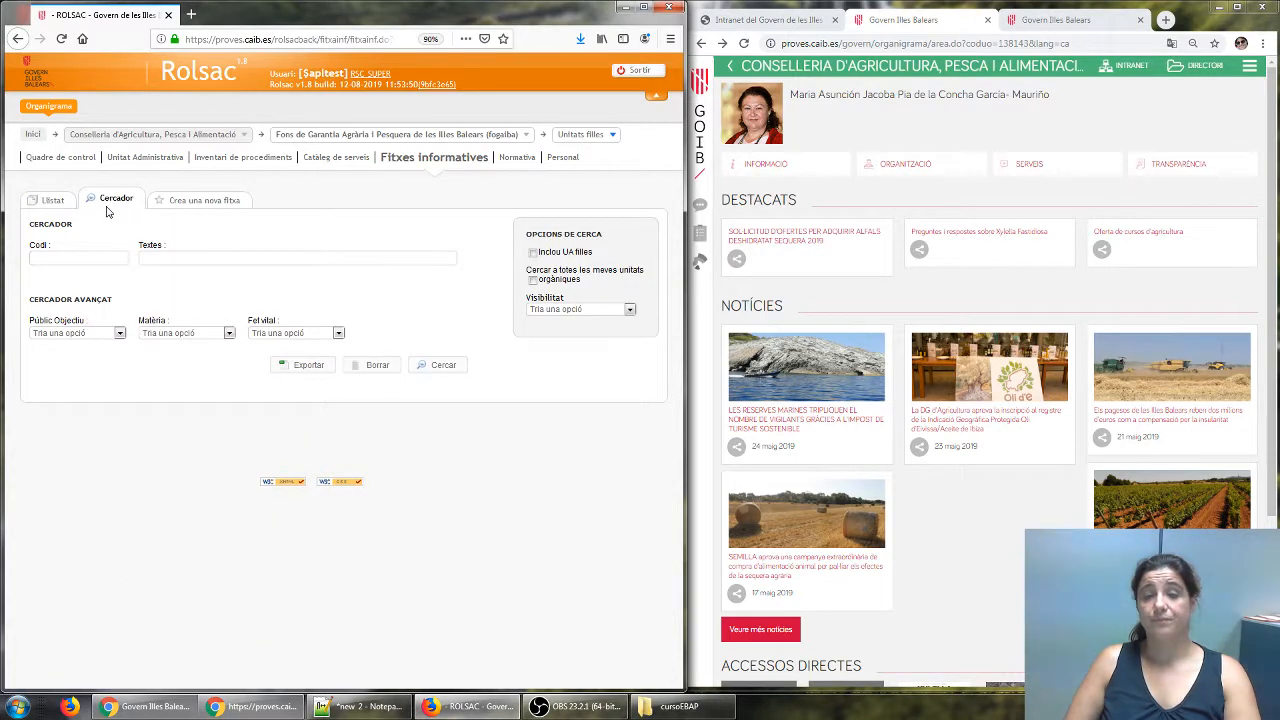
left_click(203, 203)
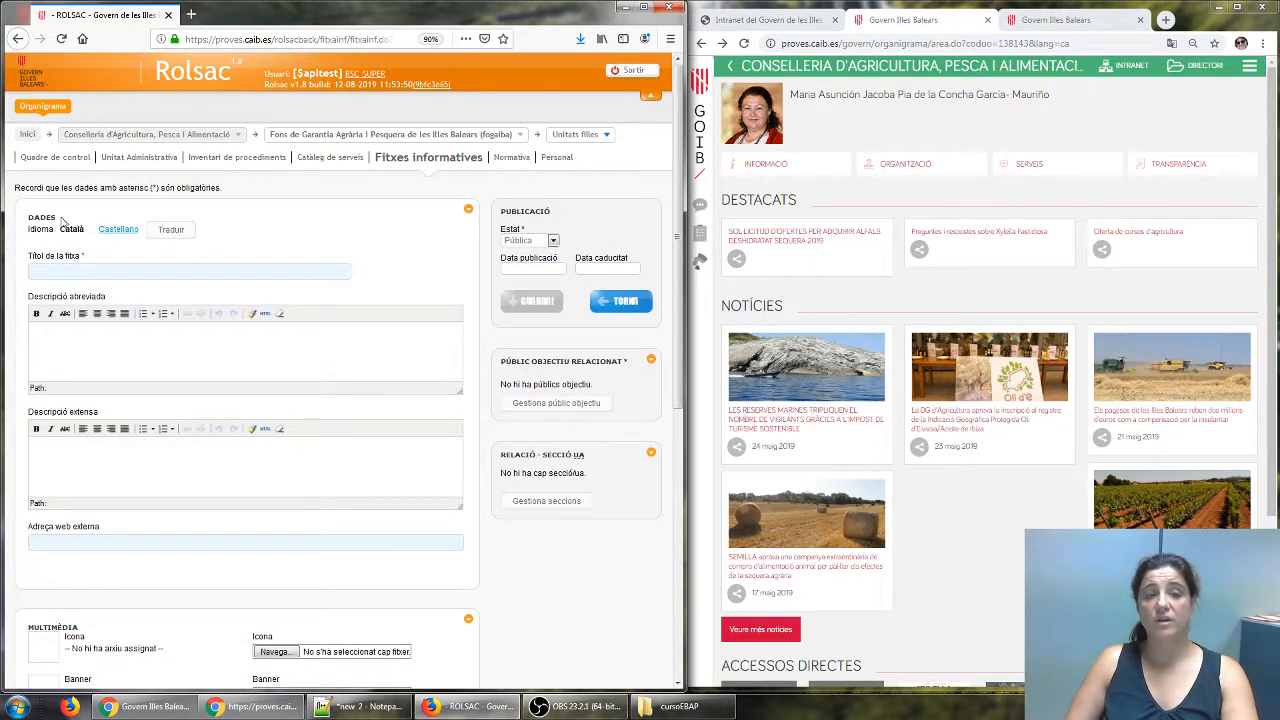
left_click_drag(80, 257, 31, 258)
key("ctrl+c")
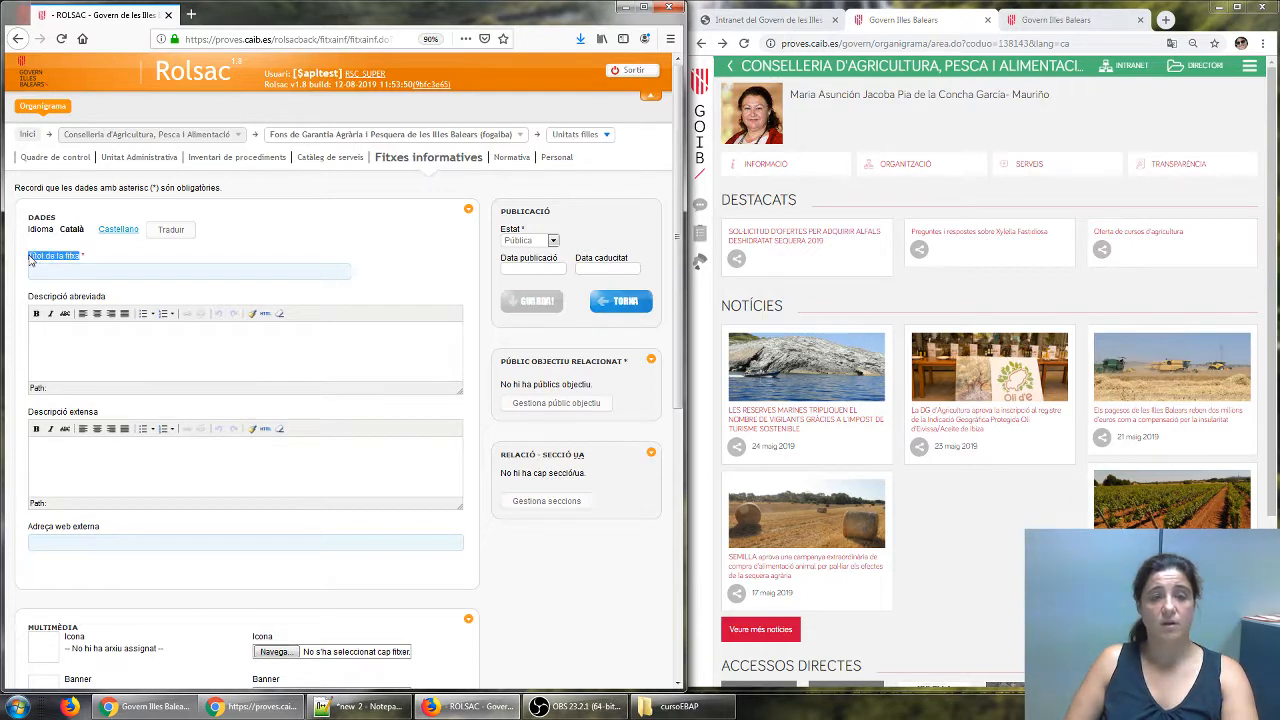
left_click(103, 279)
key("ctrl+v")
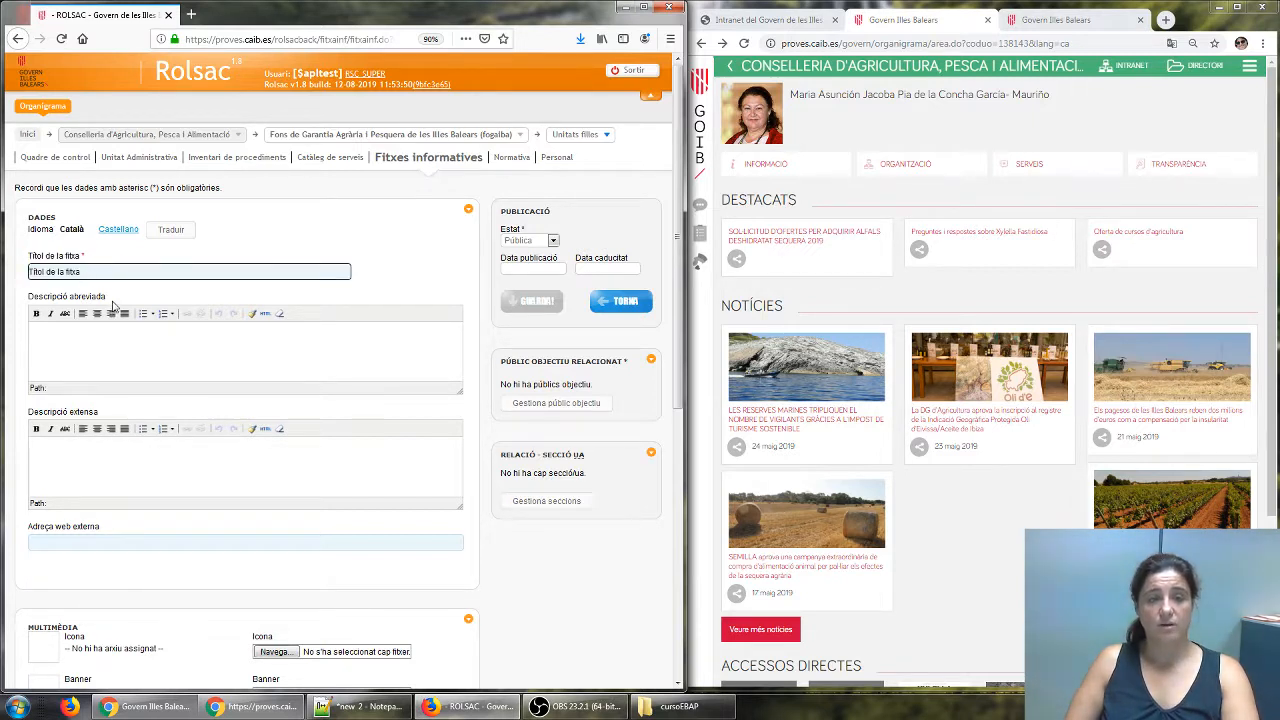
Fill in the new sheet's short description with "Descripció abreviada" and its extended description with "Descripció extensa".
left_click_drag(106, 297, 31, 300)
key("ctrl+c")
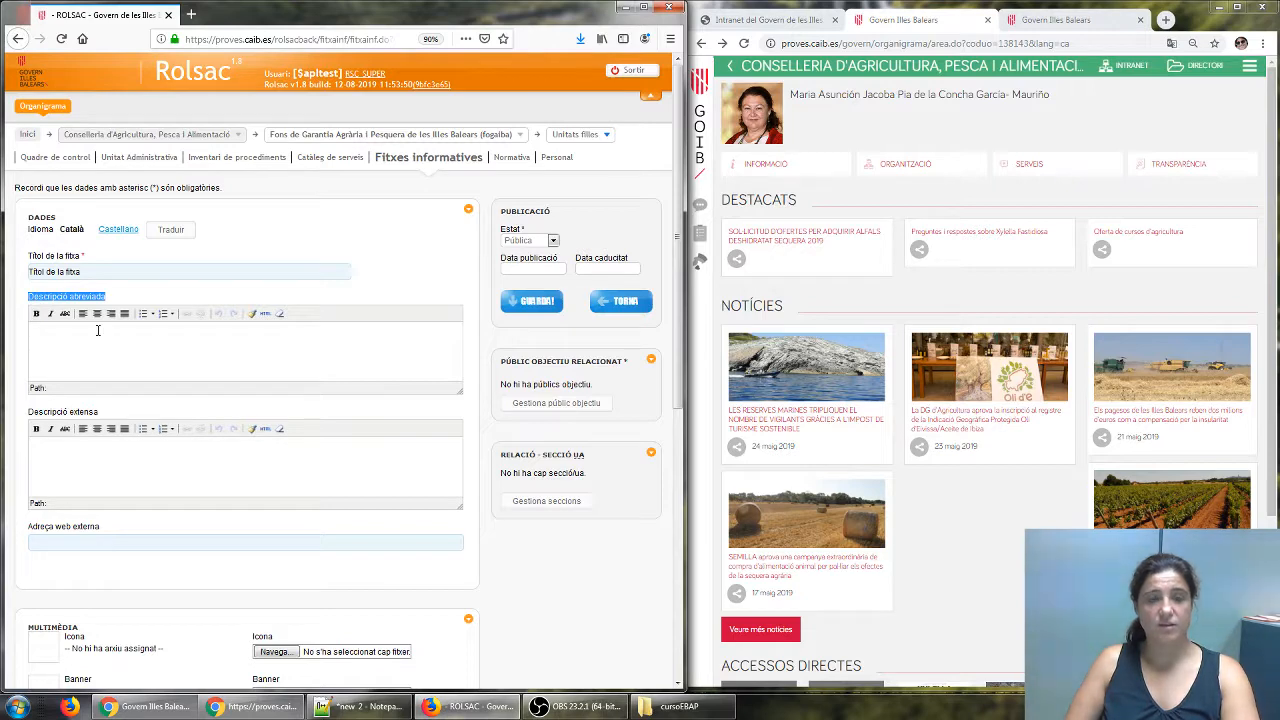
left_click(98, 330)
key("ctrl+v")
left_click_drag(107, 411, 33, 418)
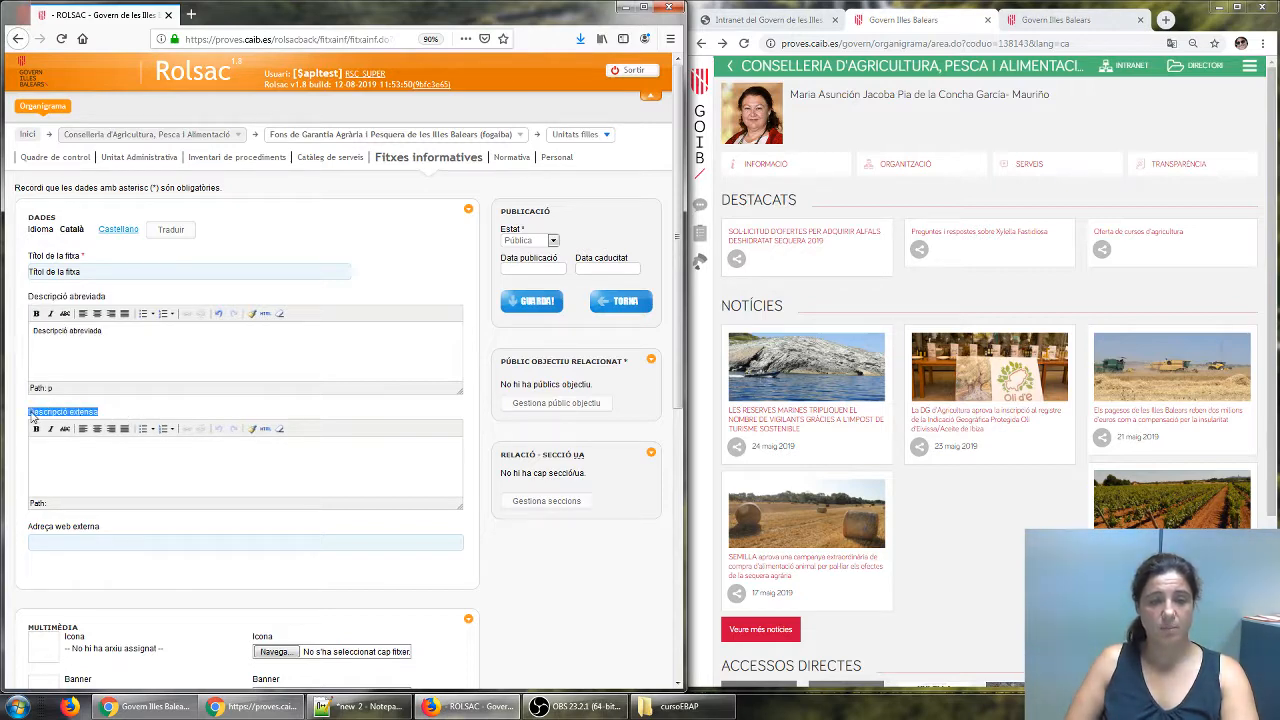
left_click(123, 466)
type("Descripció extensa")
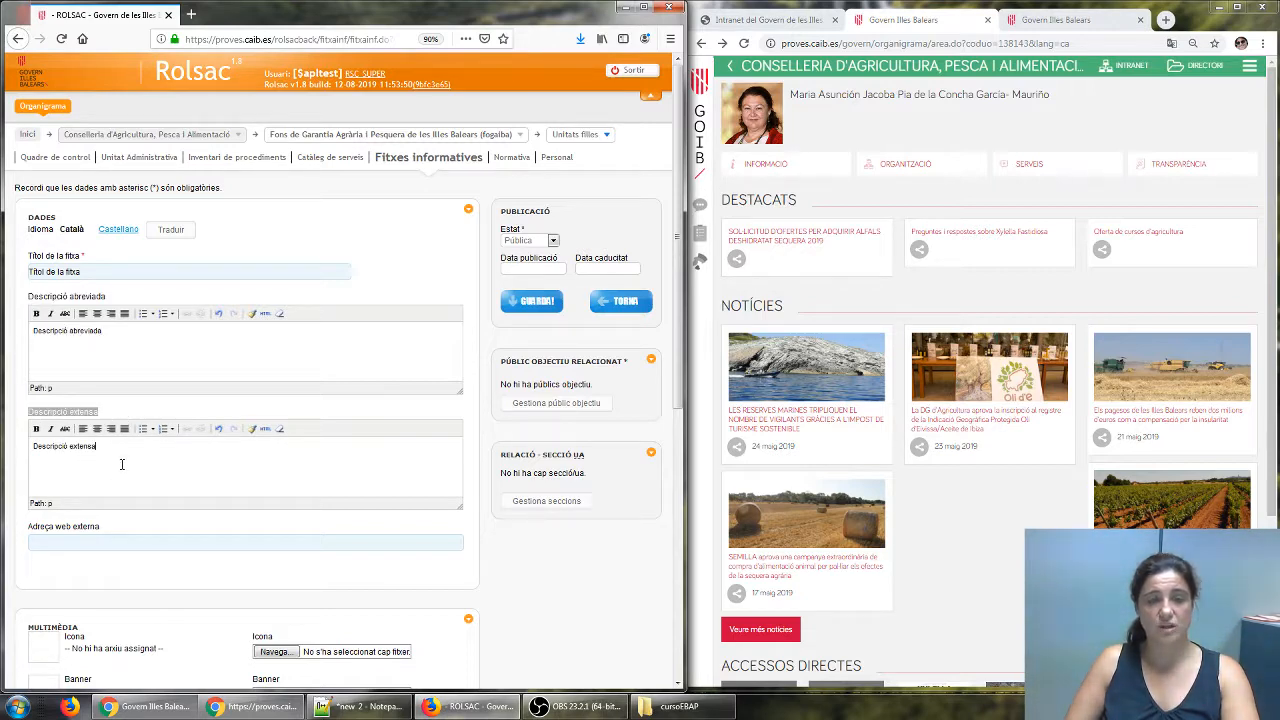
left_click(70, 543)
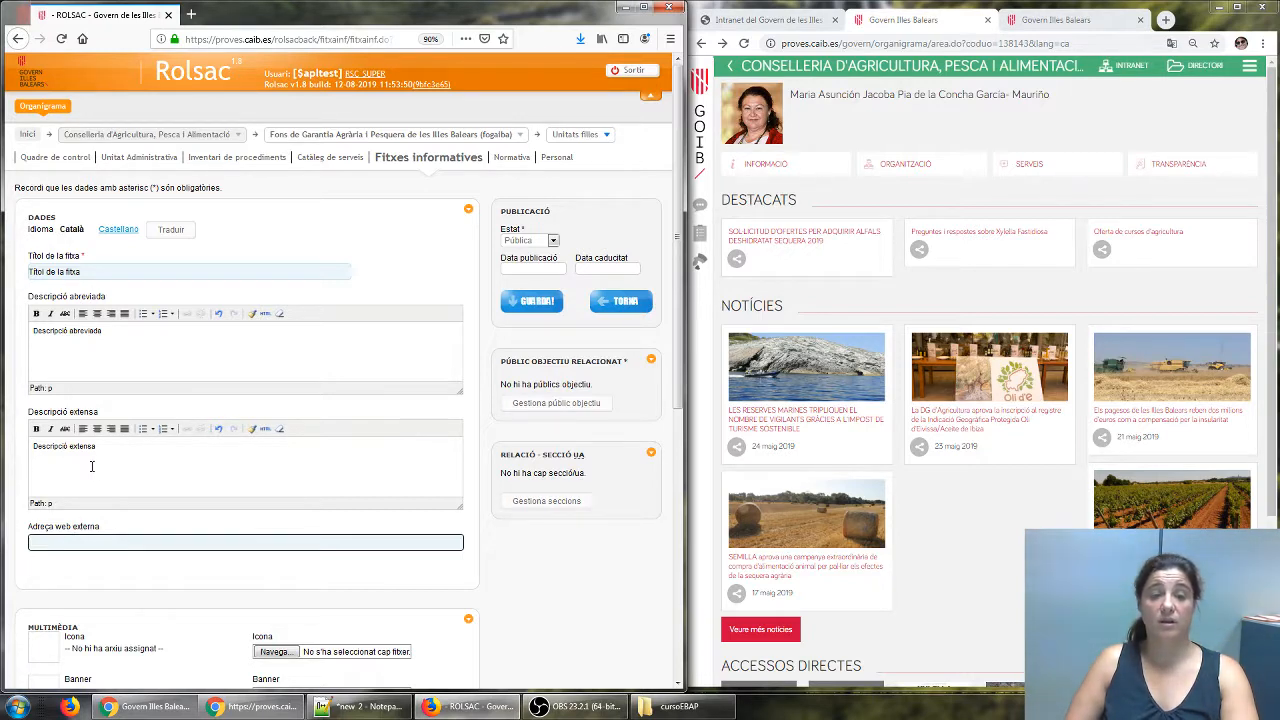
left_click(584, 404)
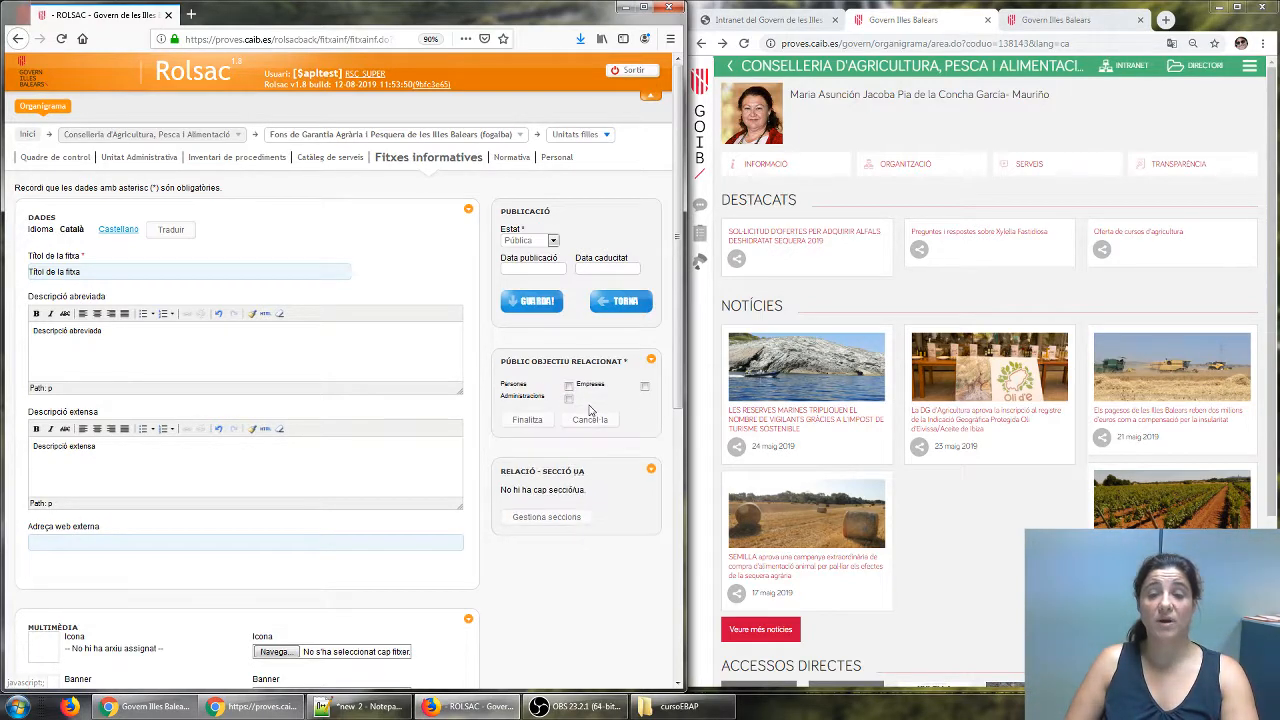
left_click(645, 387)
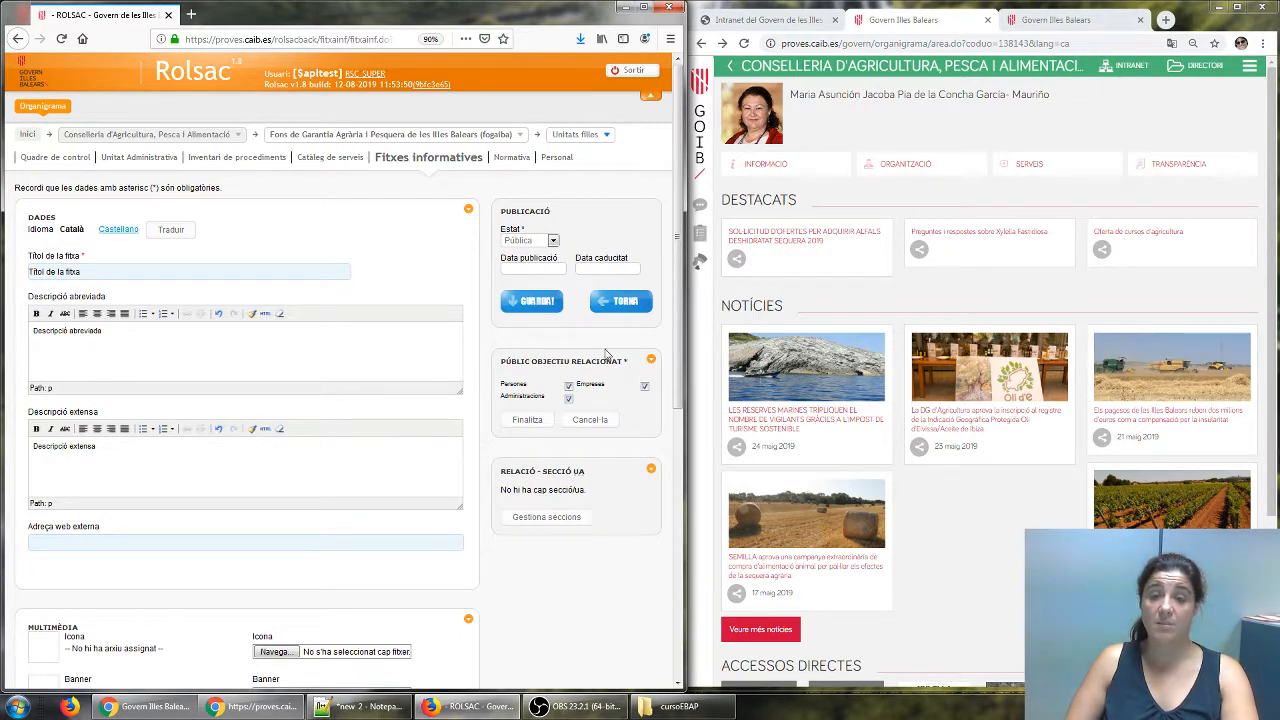
left_click(588, 419)
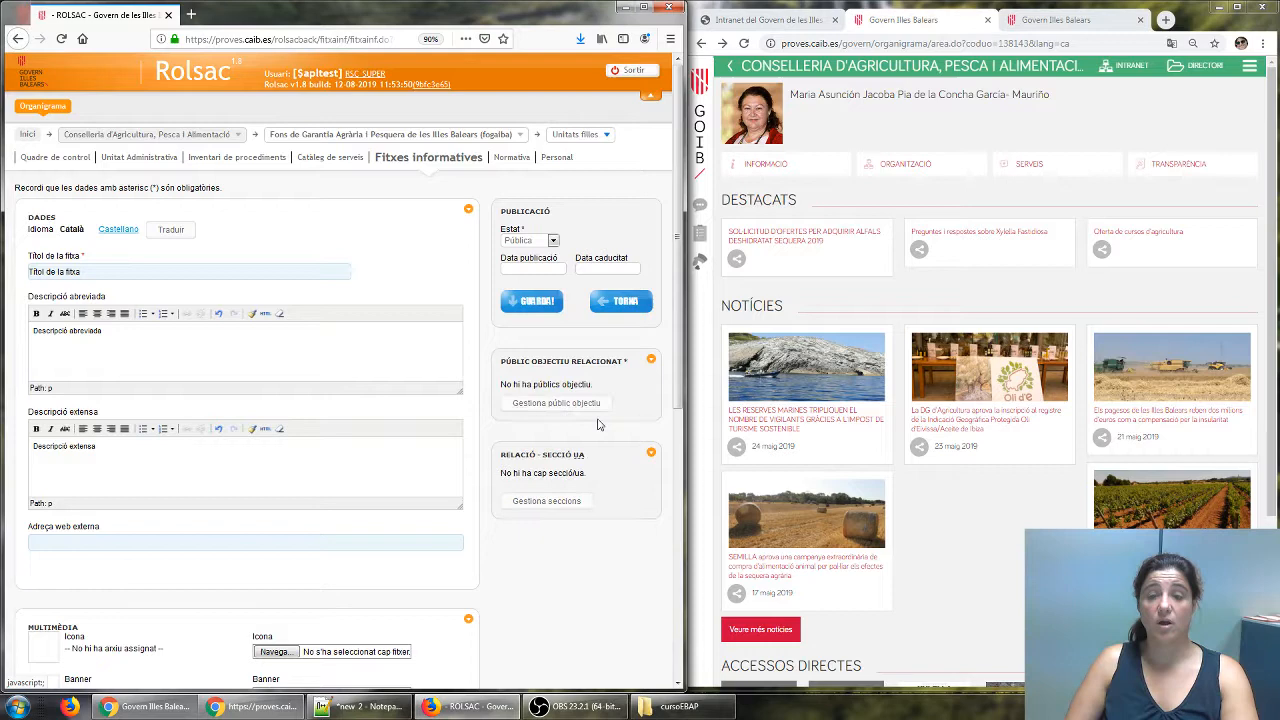
Try to save the new sheet without a target audience or a section and unit relation.
left_click(535, 312)
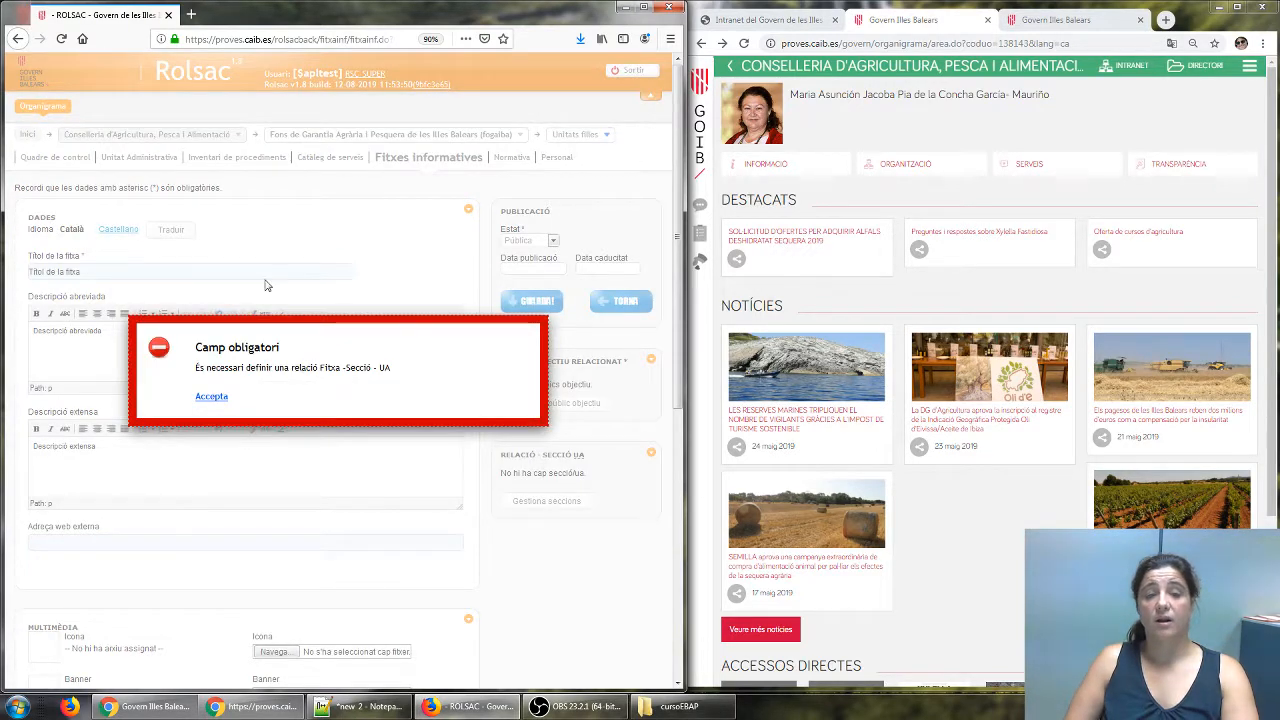
Dismiss the mandatory-field notice and assign Persones, Administracions and Empreses as the sheet's target audiences.
left_click(212, 397)
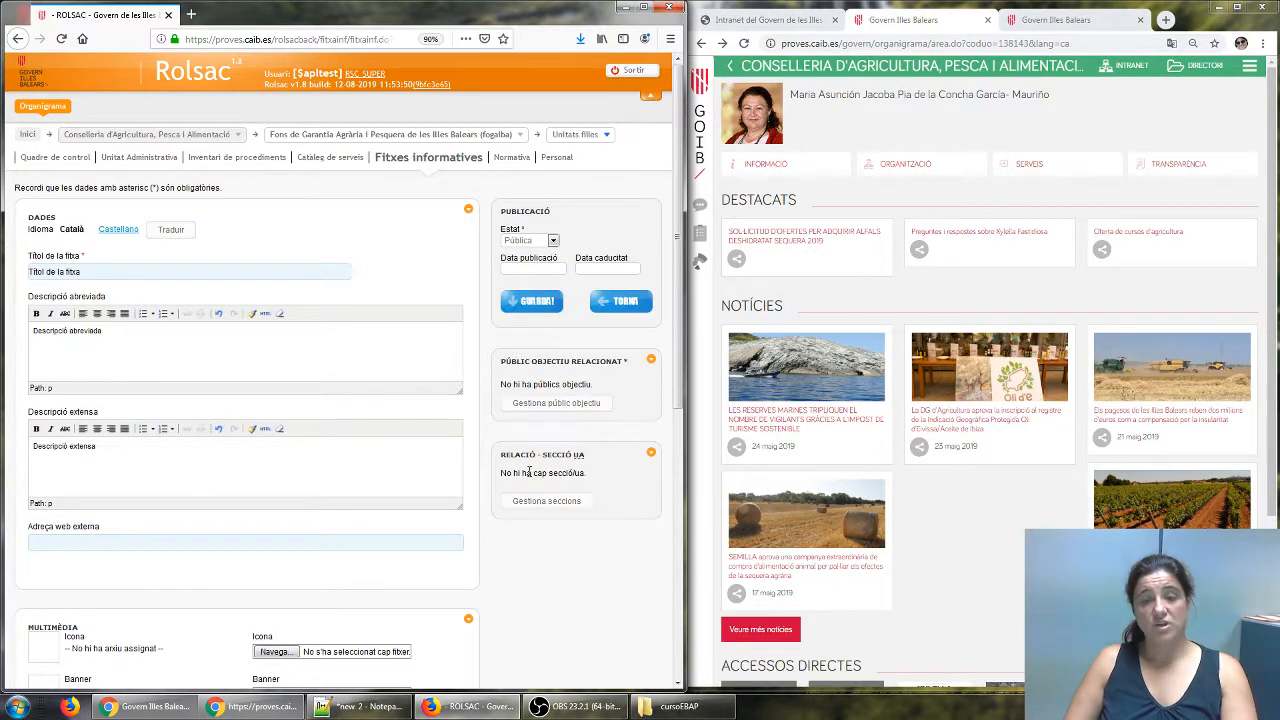
left_click(568, 403)
left_click(568, 386)
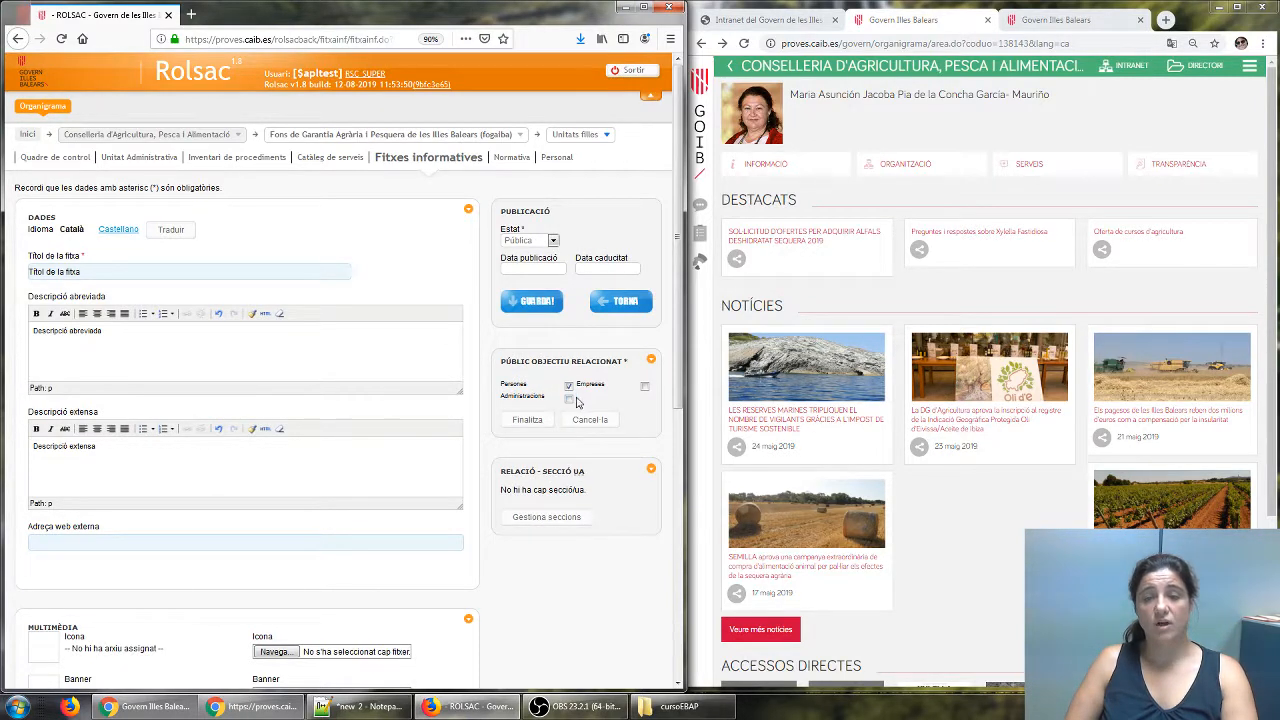
left_click(568, 398)
left_click(644, 386)
left_click(527, 420)
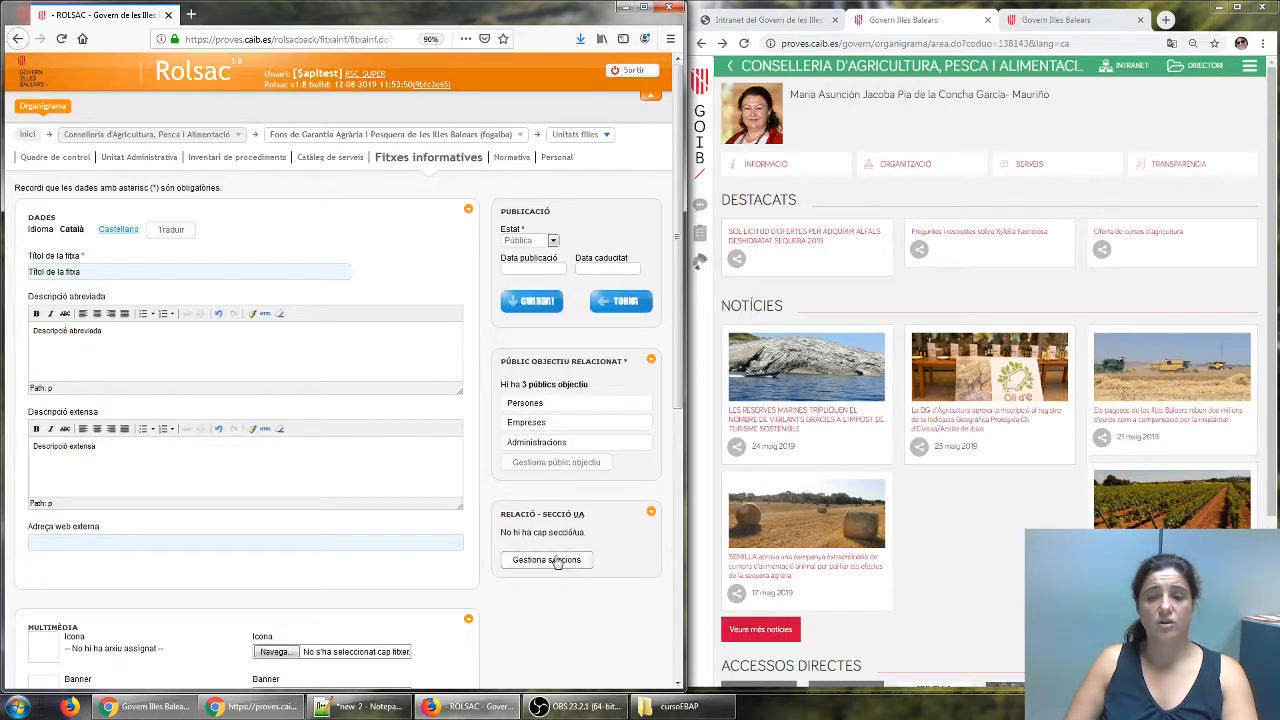
Relate the sheet to the Destacats UA section under UNITAT ORGANICA with the unit C. d'Agricultura, Pesca i Alimentació.
left_click(547, 563)
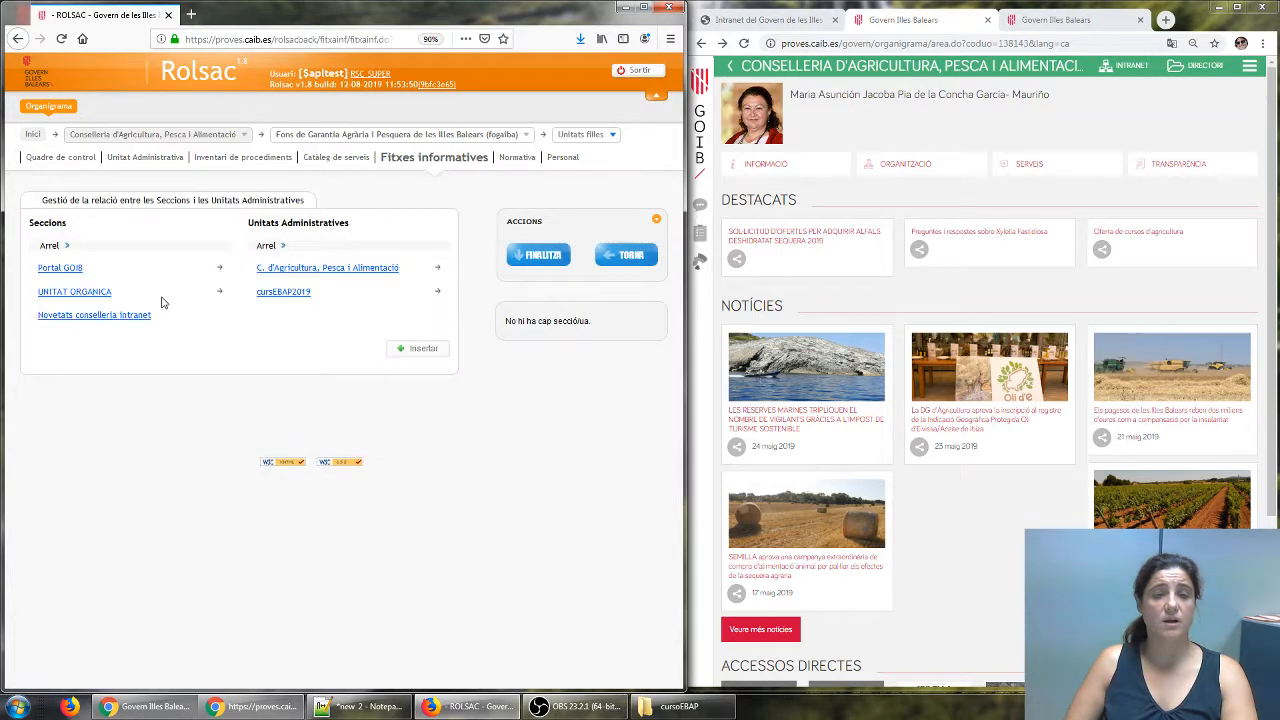
left_click(220, 294)
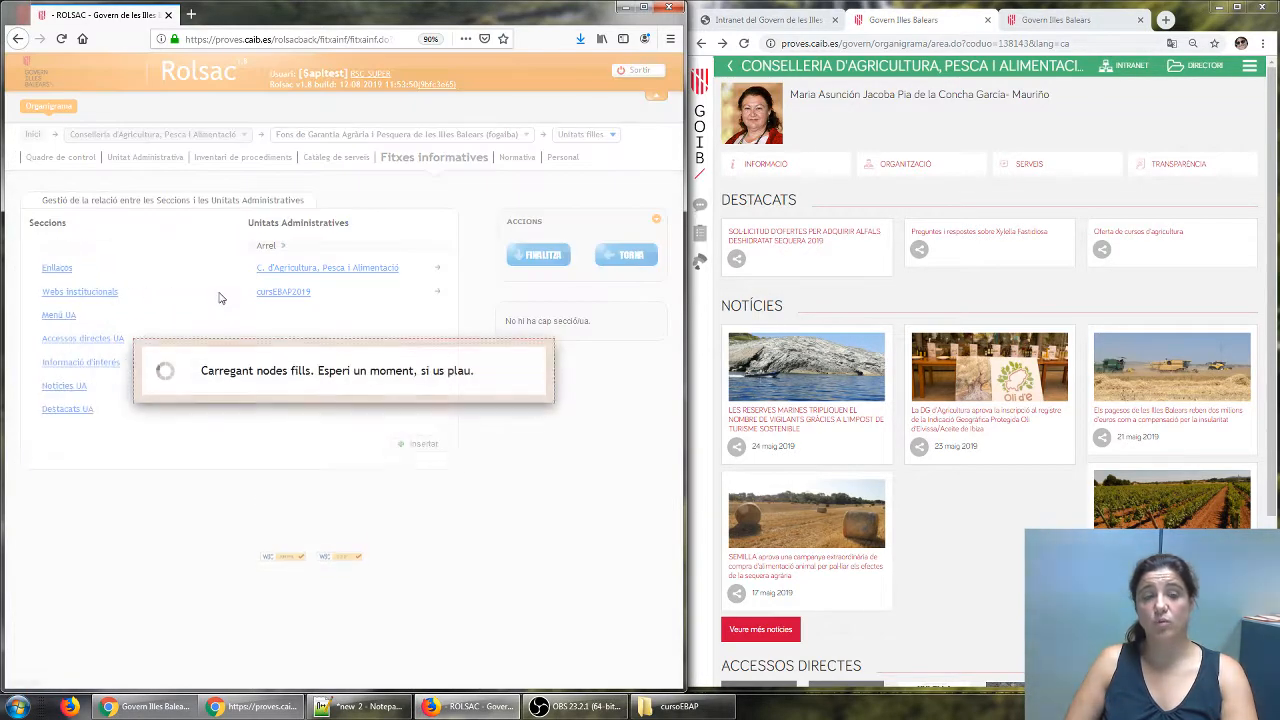
left_click(75, 412)
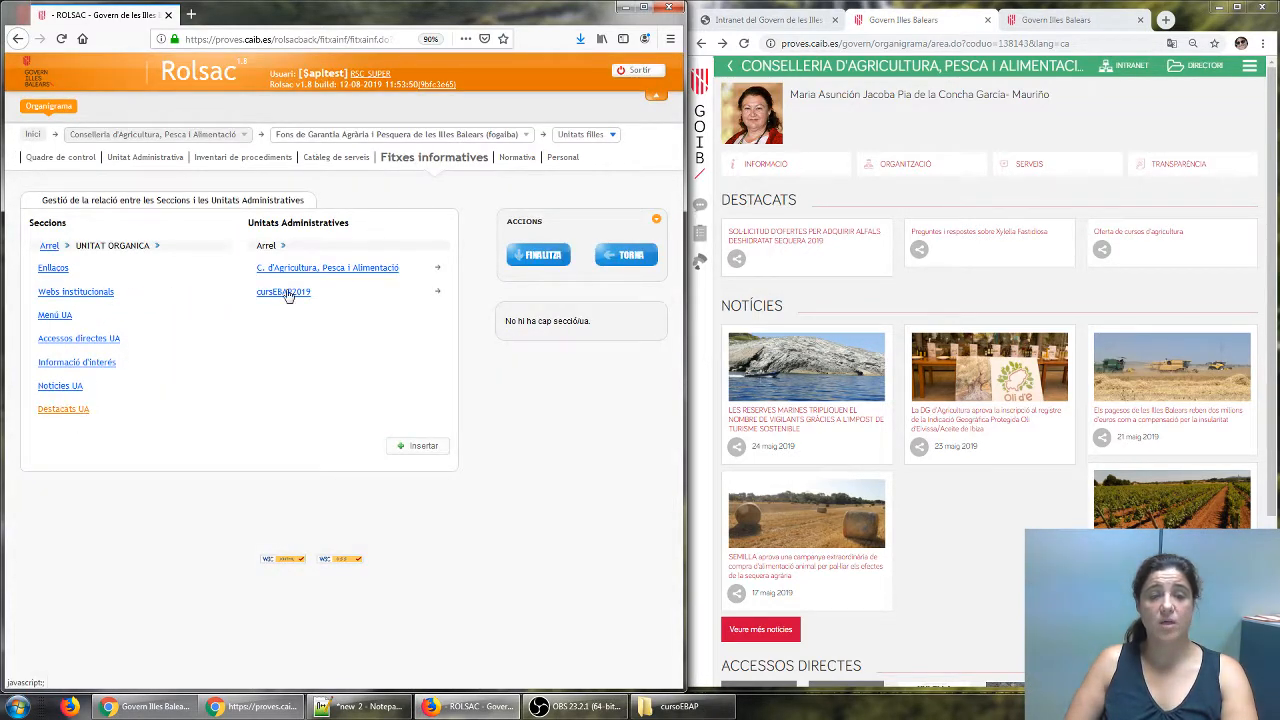
left_click(306, 268)
left_click(418, 445)
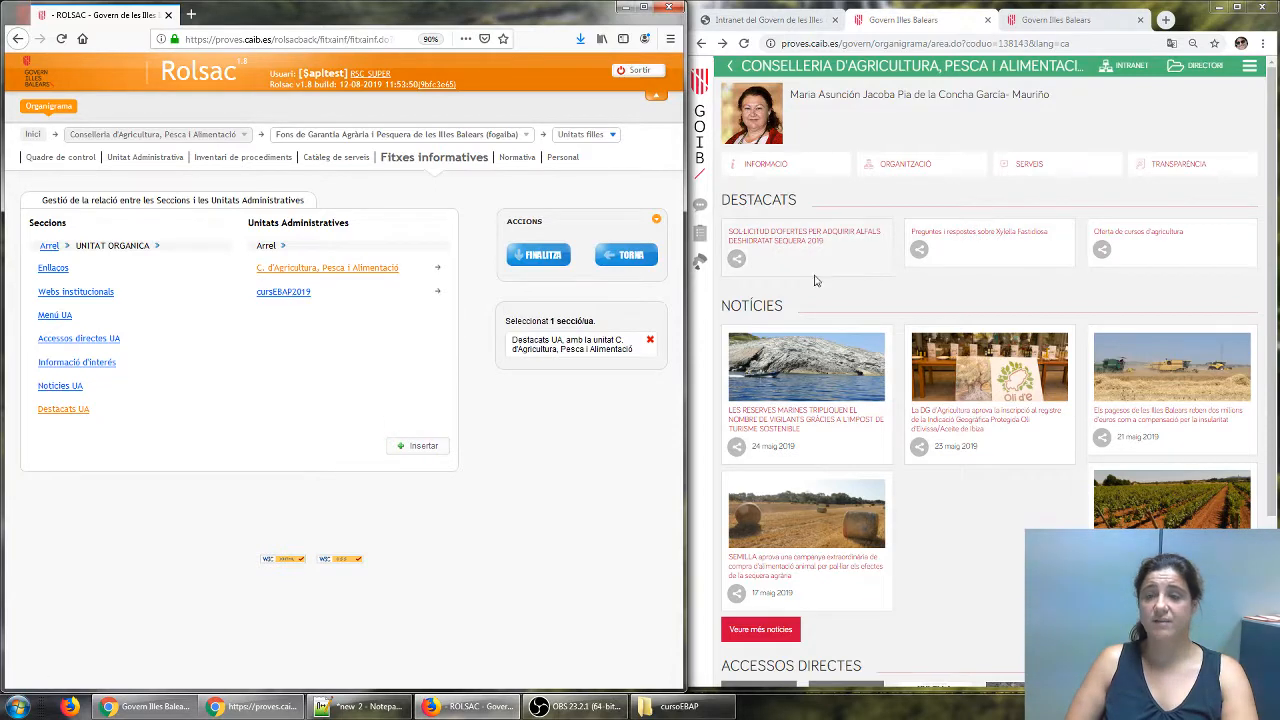
left_click(543, 256)
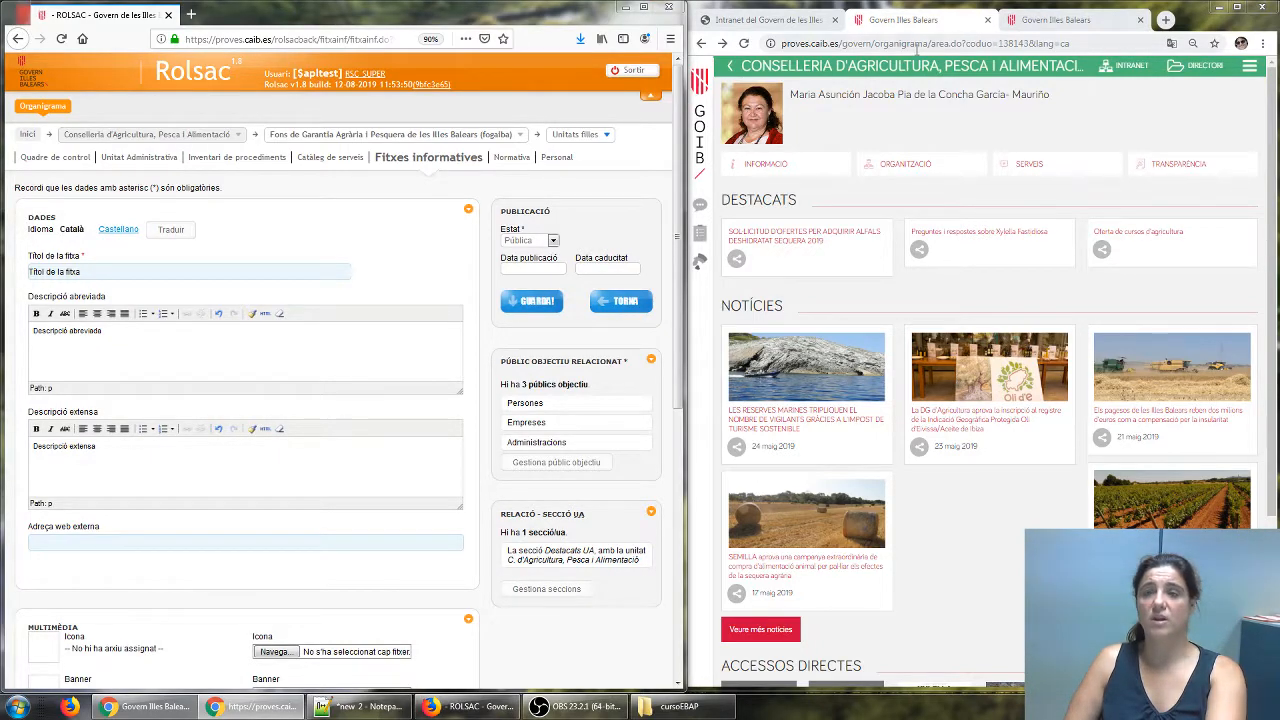
Save the new information sheet with its target audiences and section relation.
left_click(943, 67)
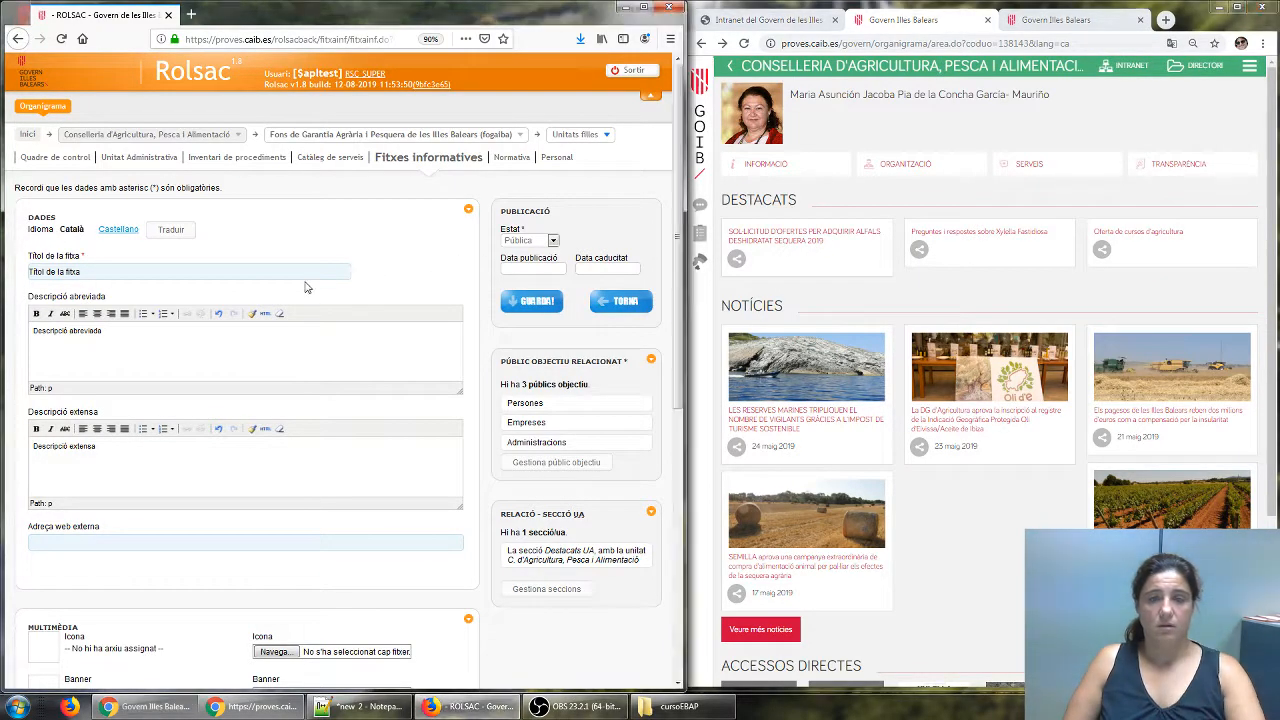
scroll(360, 310, "down", 3)
scroll(450, 305, "up", 3)
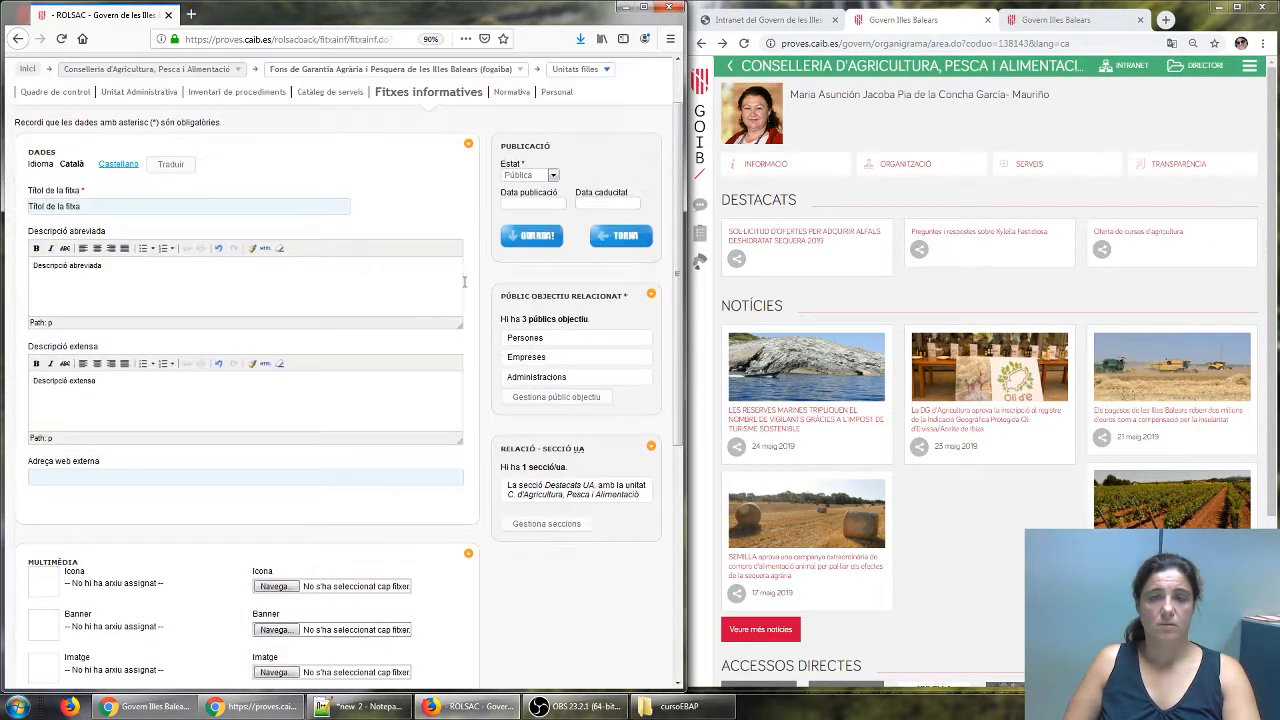
left_click(536, 301)
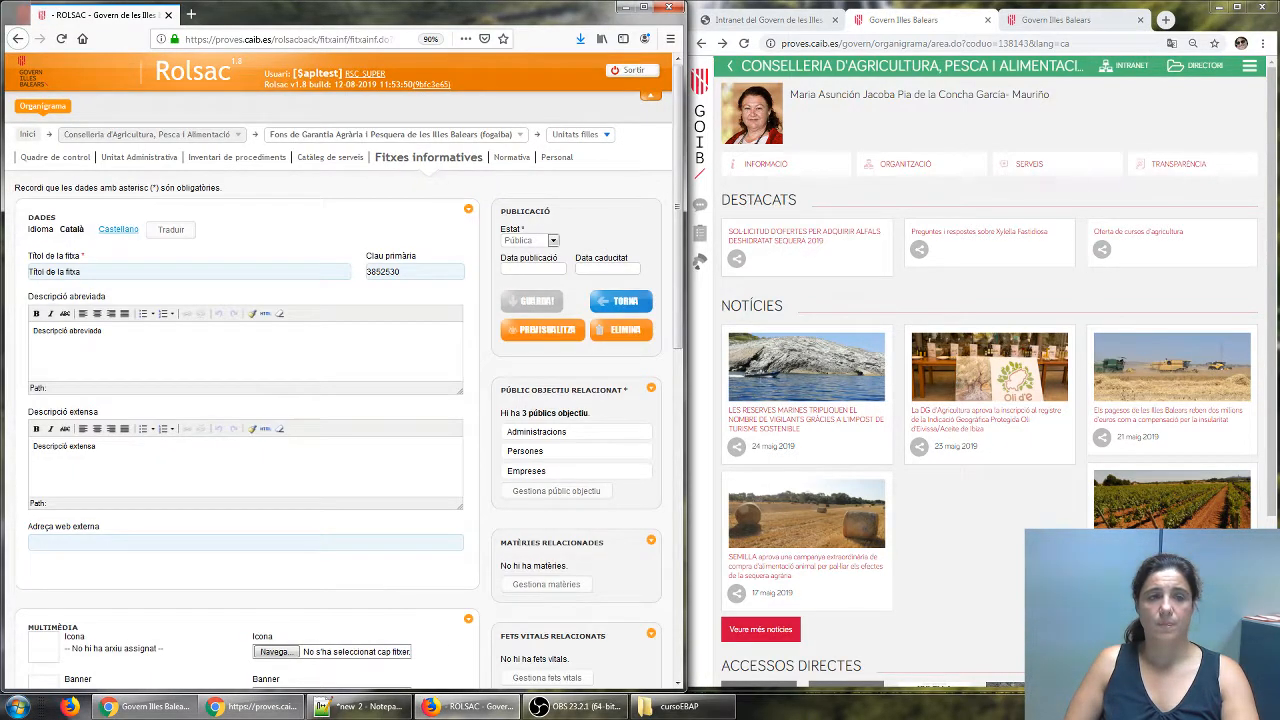
Reload the conselleria's public page and open "Títol de la fitxa" from its Destacats section.
left_click(906, 45)
key("Return")
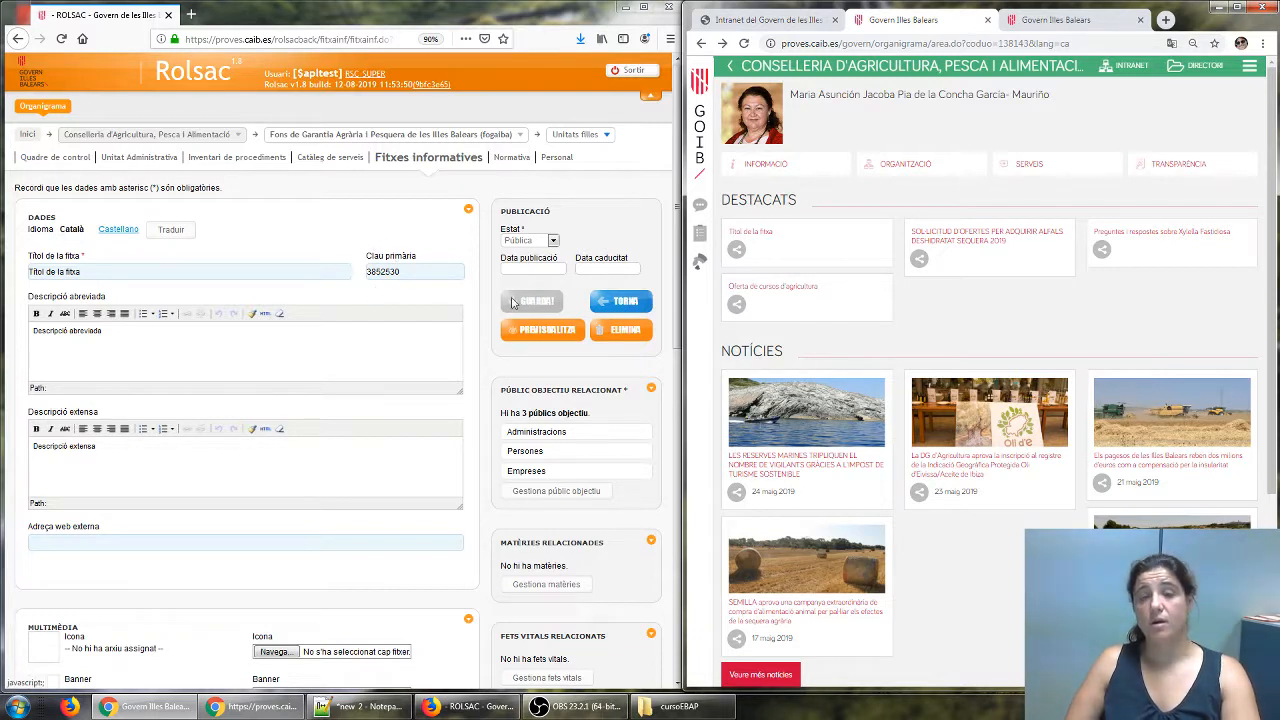
left_click(752, 232)
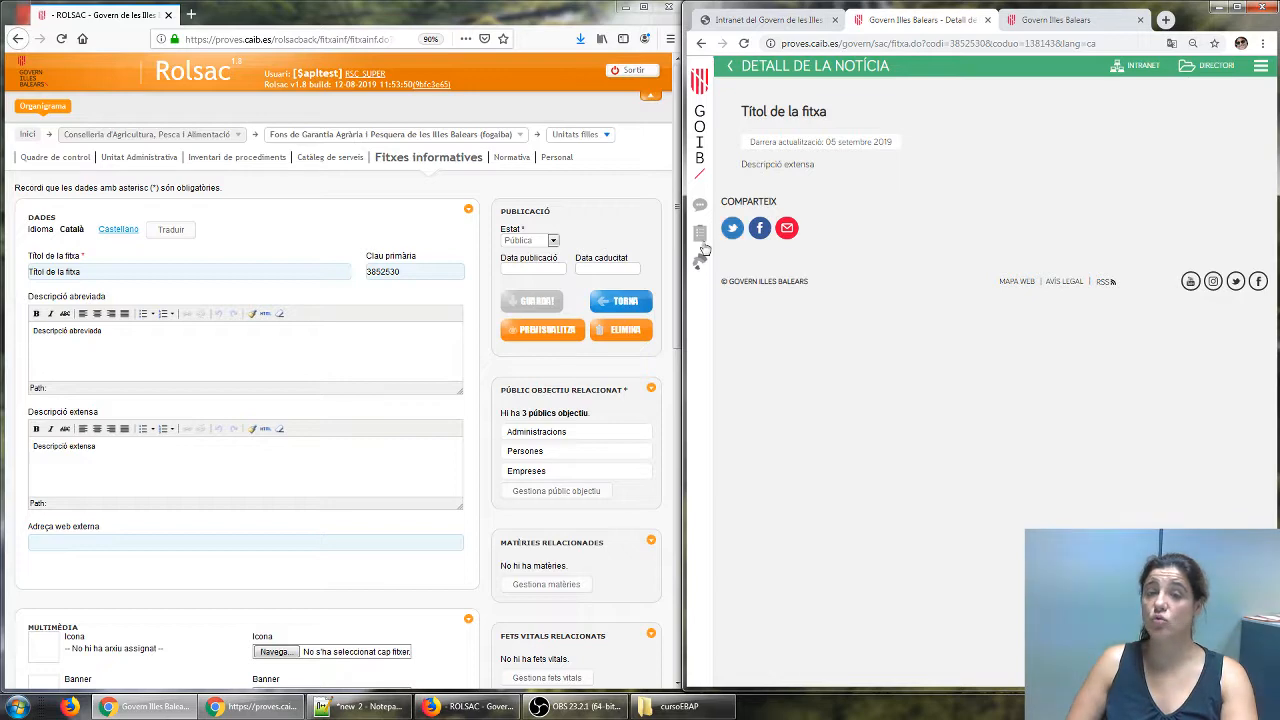
Relate the sheet to the subject Agricultura i ramaderia.
scroll(676, 255, "down", 1)
scroll(676, 255, "down", 6)
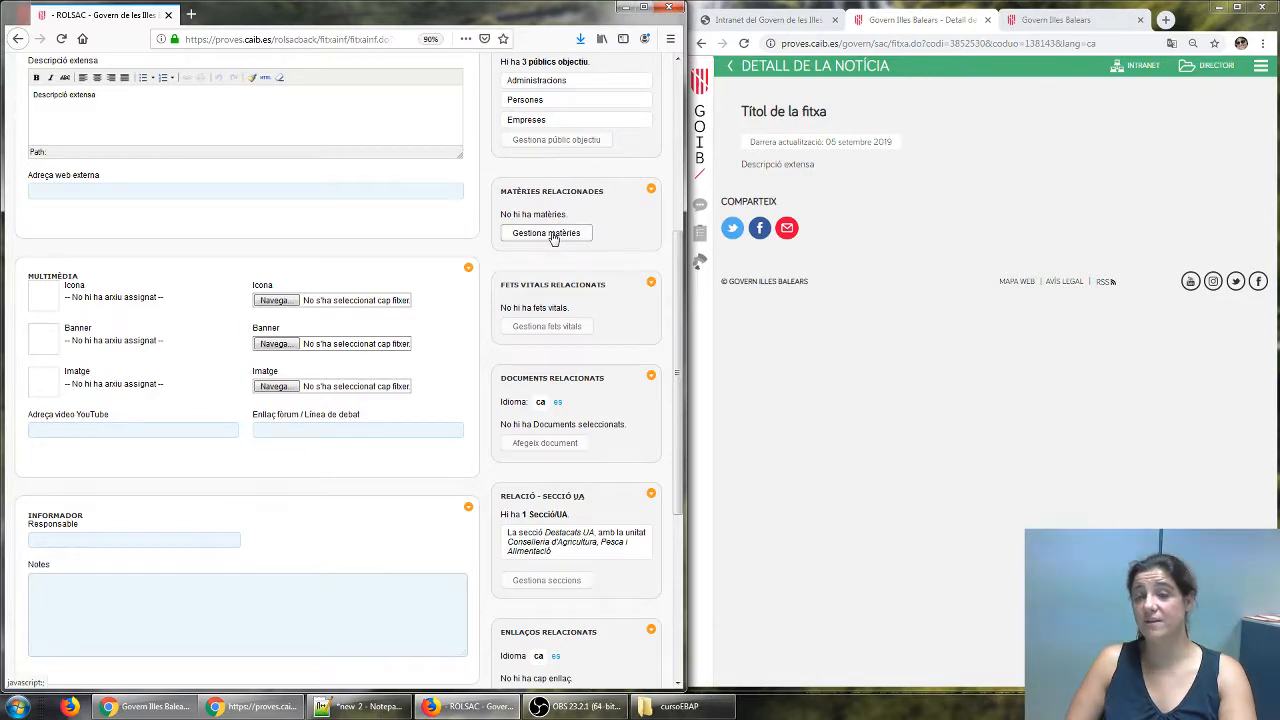
left_click(553, 237)
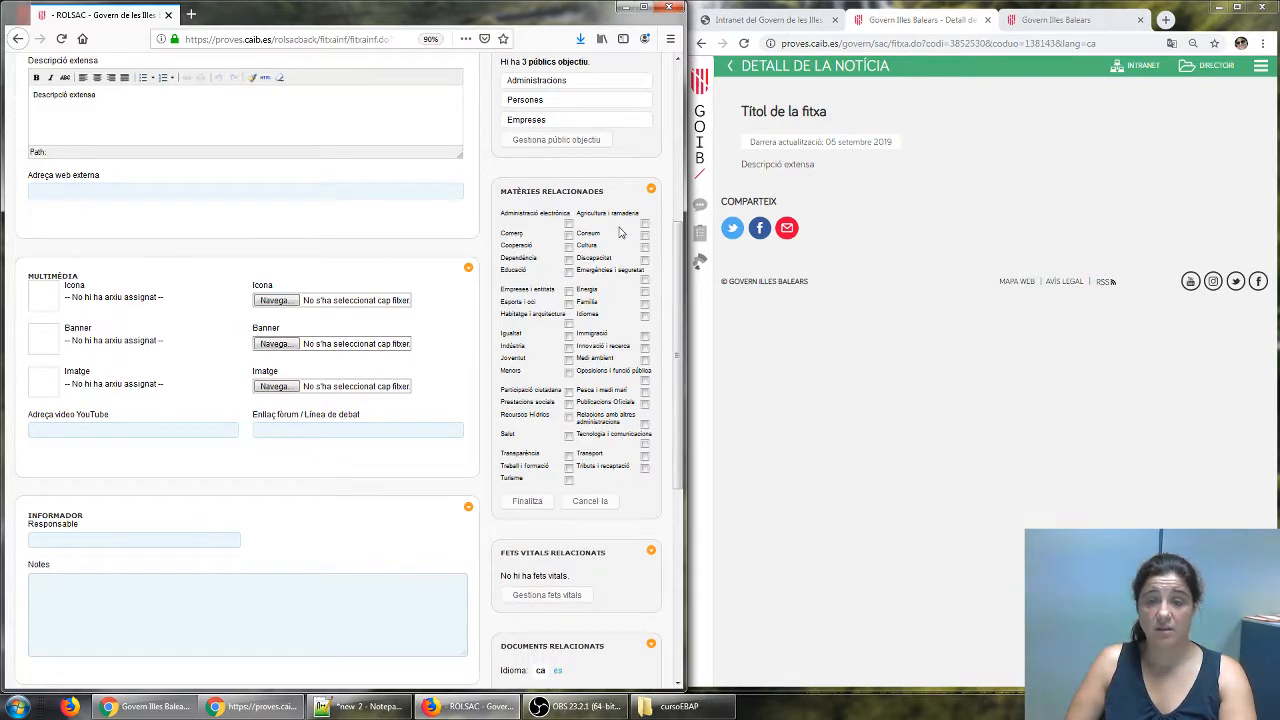
left_click(528, 501)
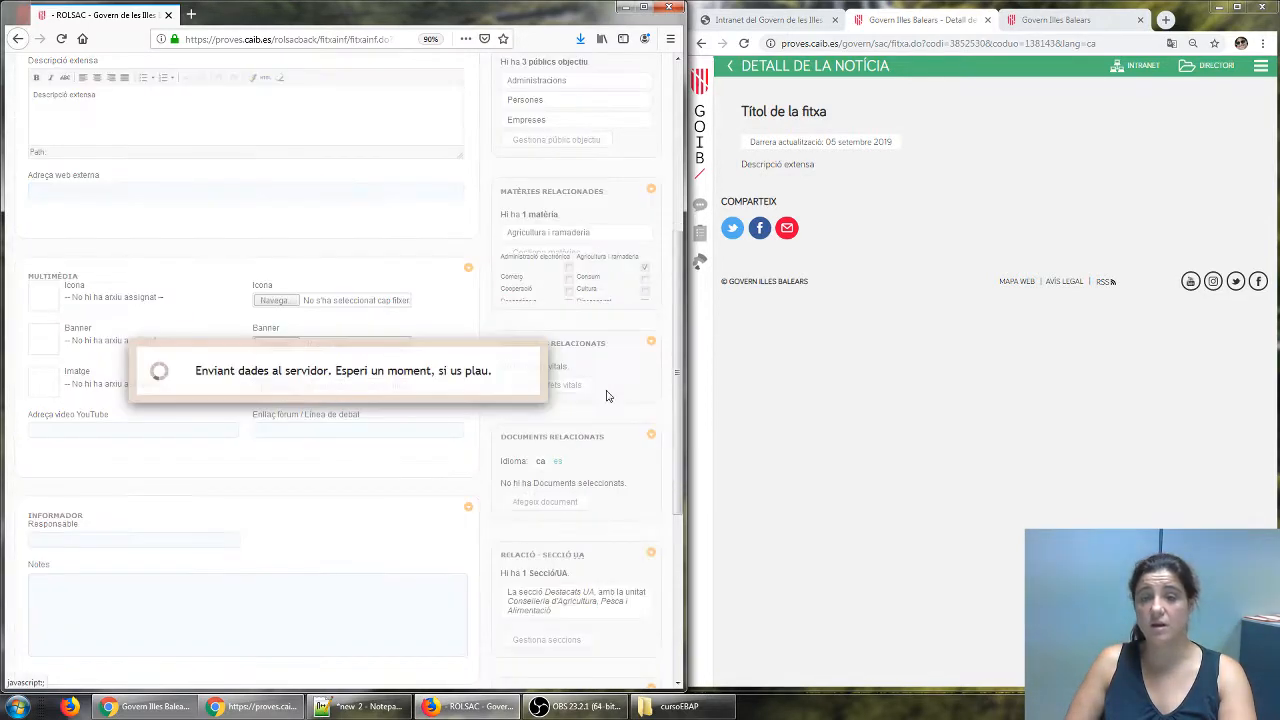
left_click(211, 388)
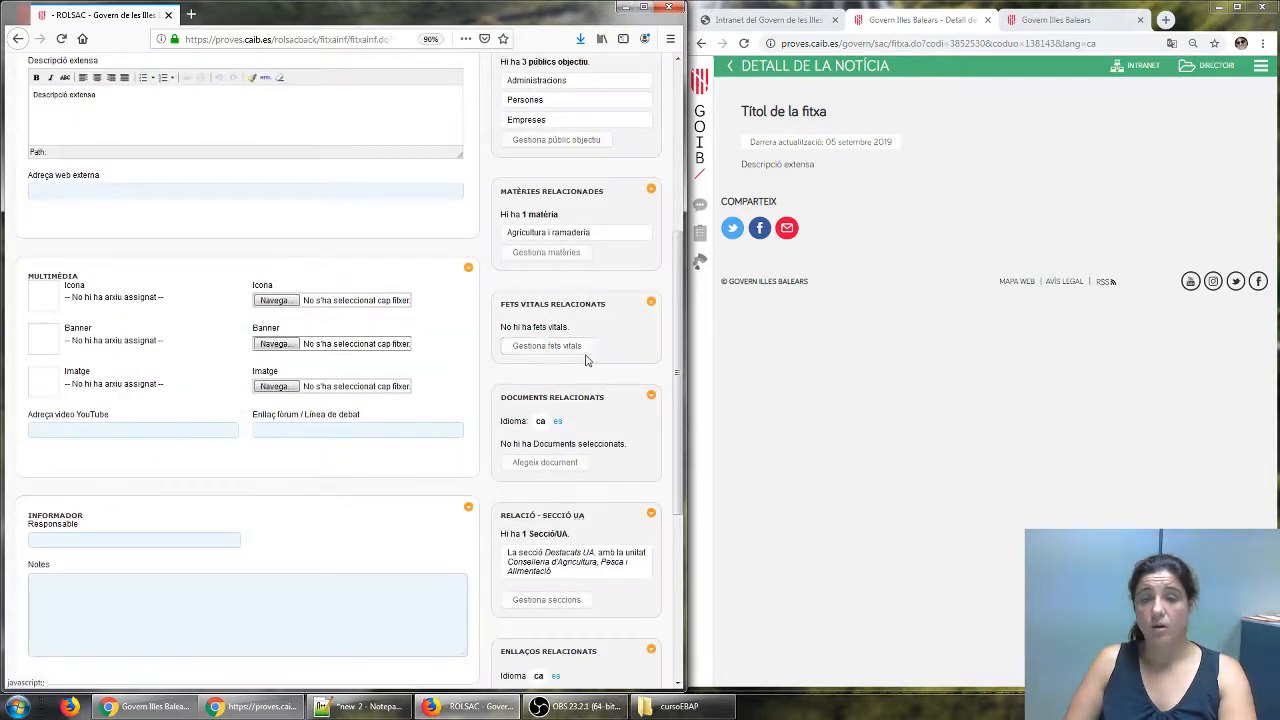
Relate the sheet to the life events Educació preescolar (<3) and Drets del menor.
left_click(546, 345)
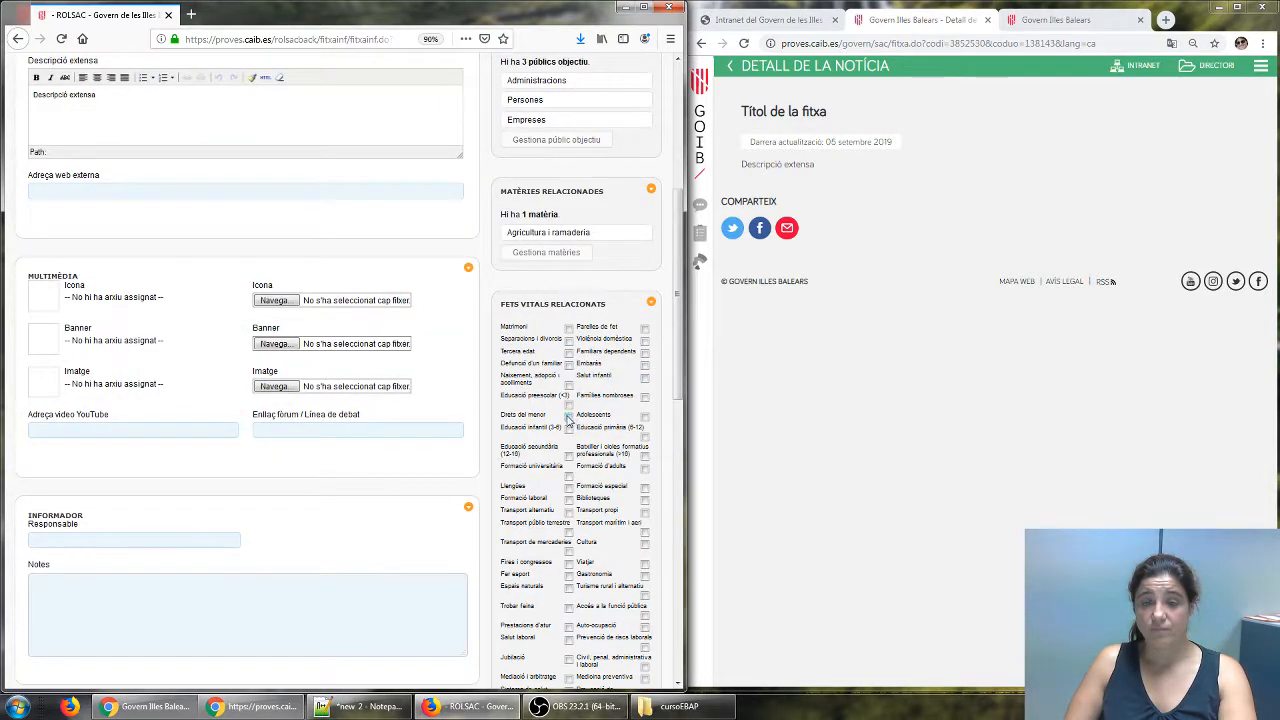
left_click(568, 415)
scroll(576, 455, "down", 5)
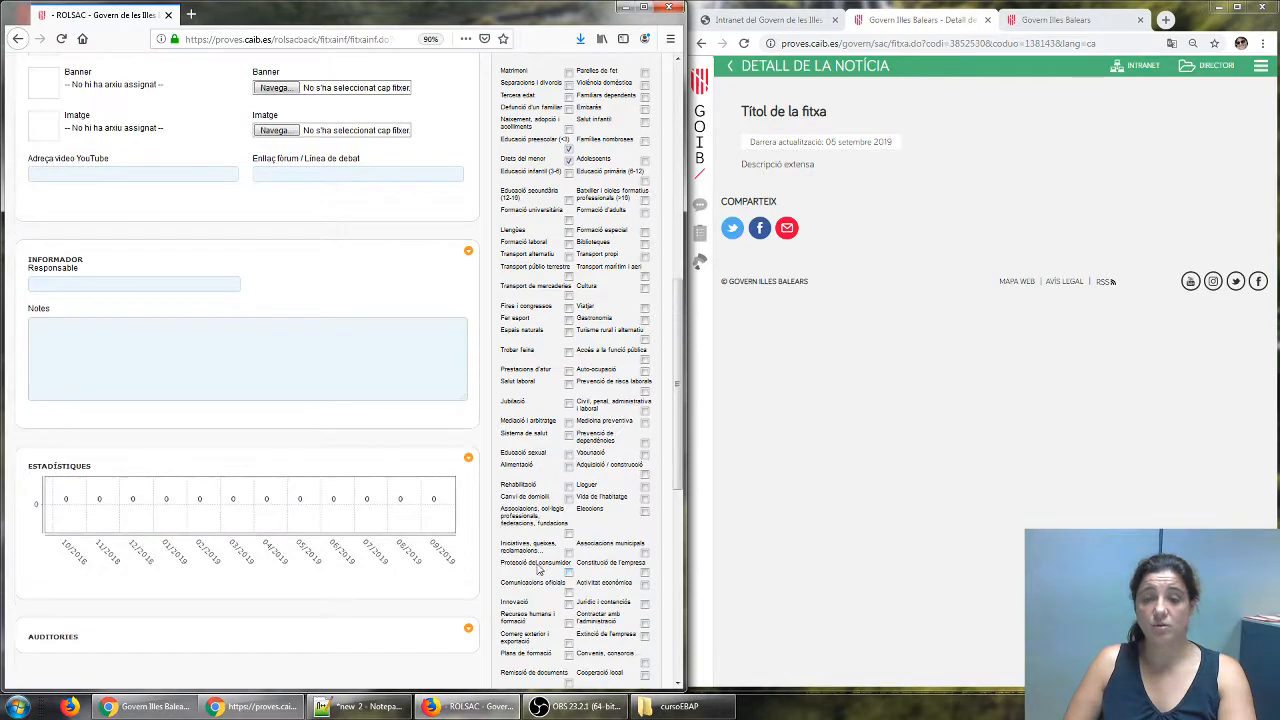
scroll(538, 568, "down", 5)
left_click(528, 388)
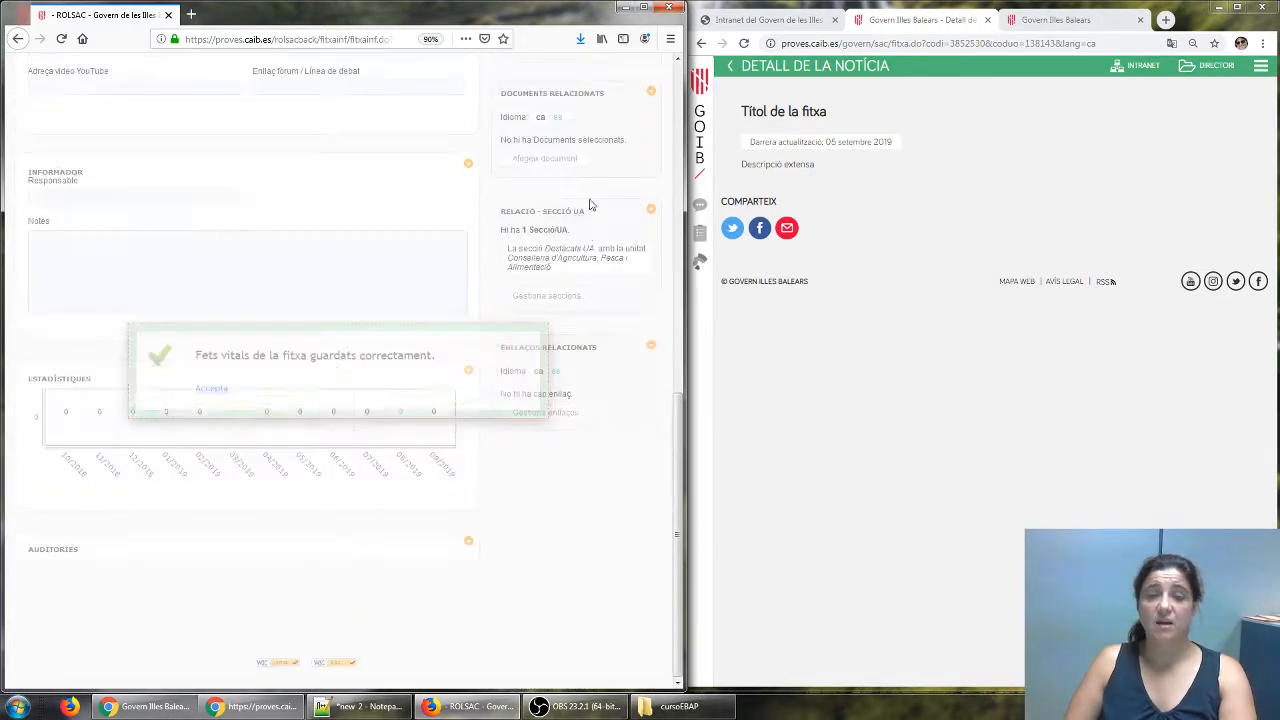
left_click(215, 389)
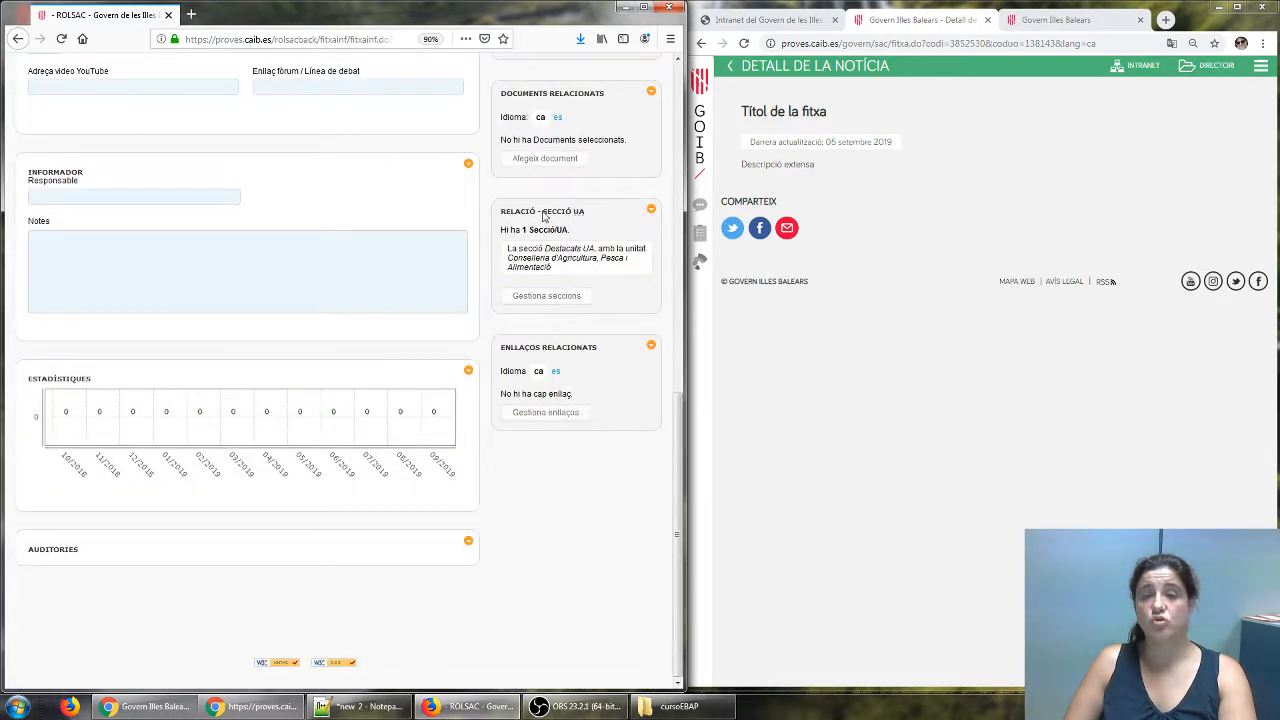
Start a new related document for the sheet, titled "Títol del document".
scroll(580, 210, "up", 4)
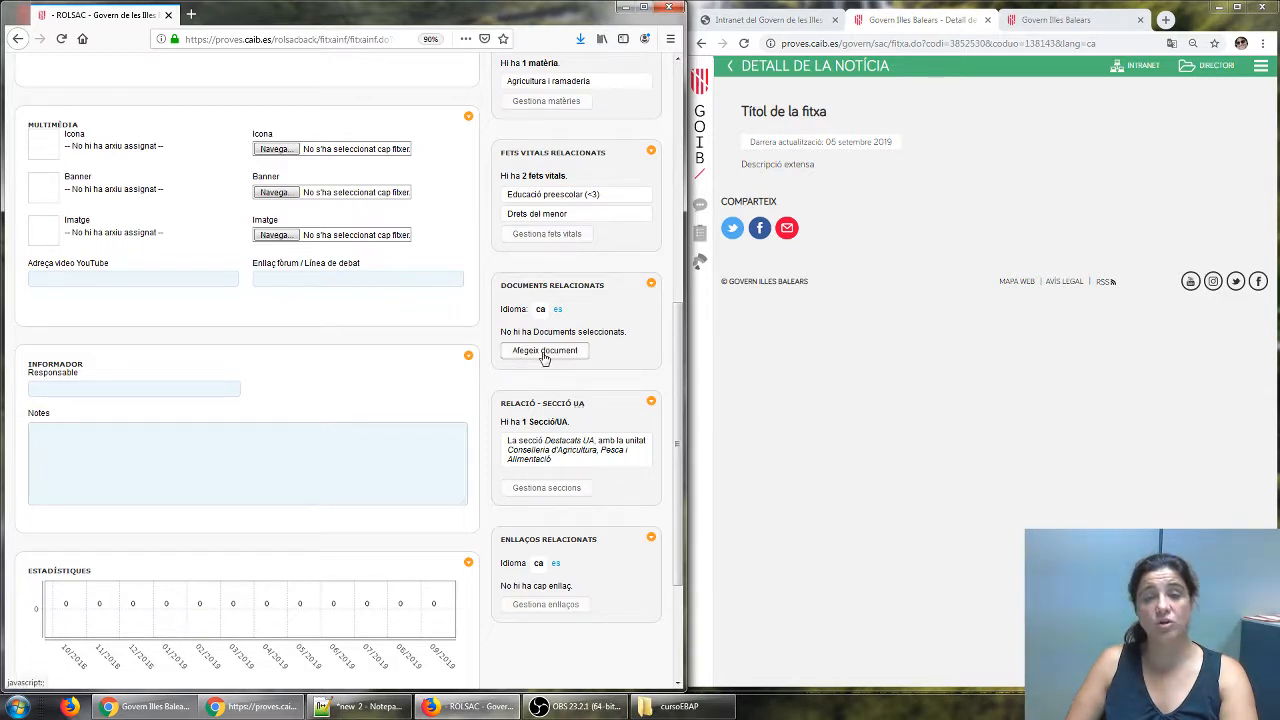
left_click(543, 355)
left_click(80, 273)
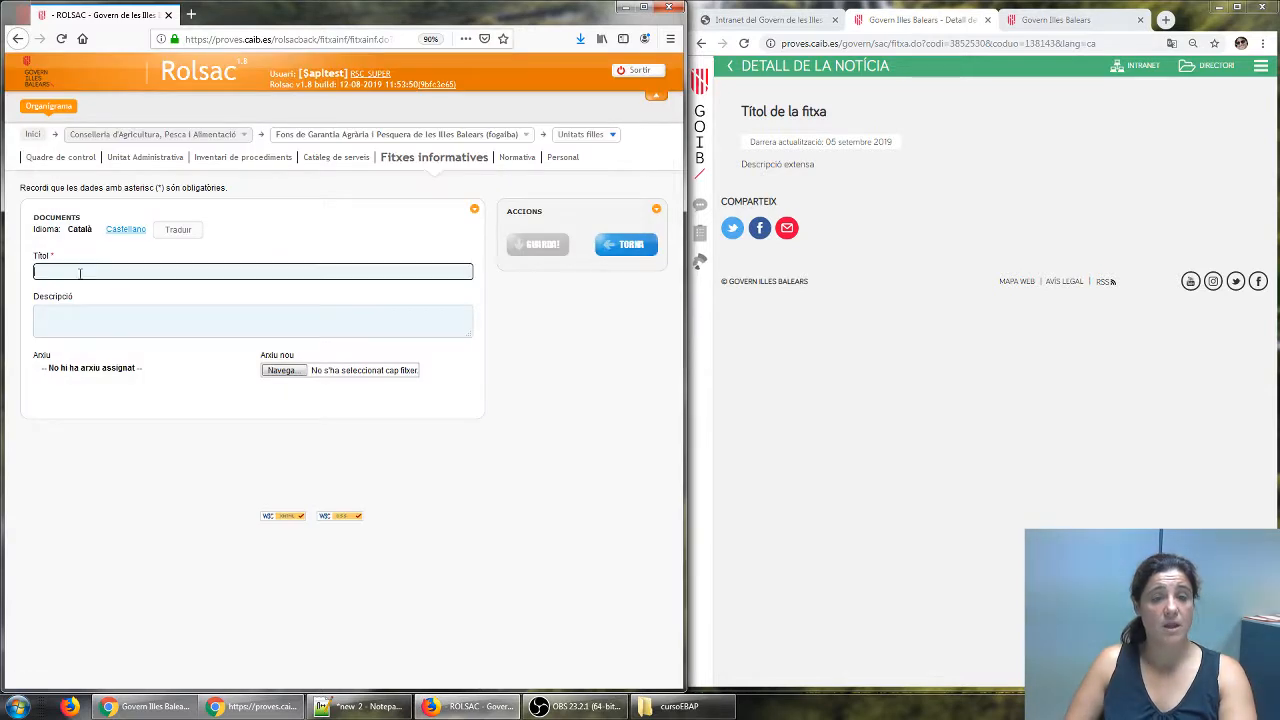
type("Títol del document")
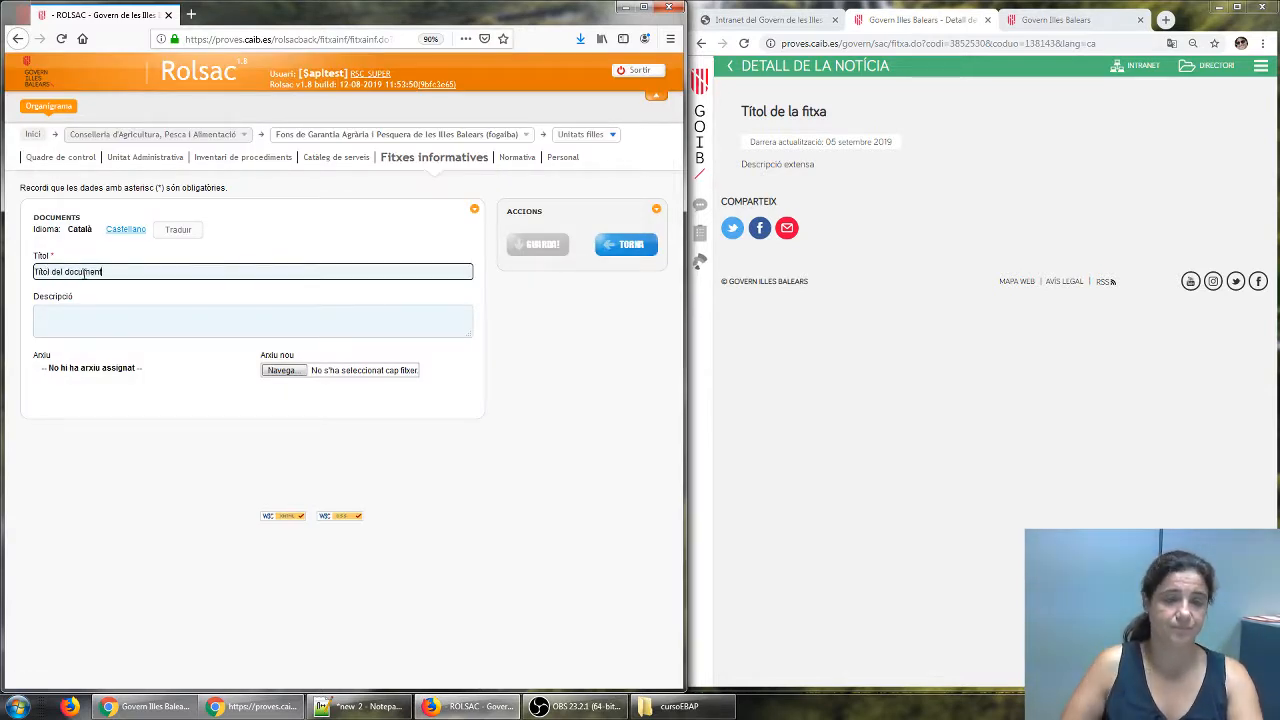
Attach the transcripcio text file from the Temp folder to the document and save it.
left_click(282, 370)
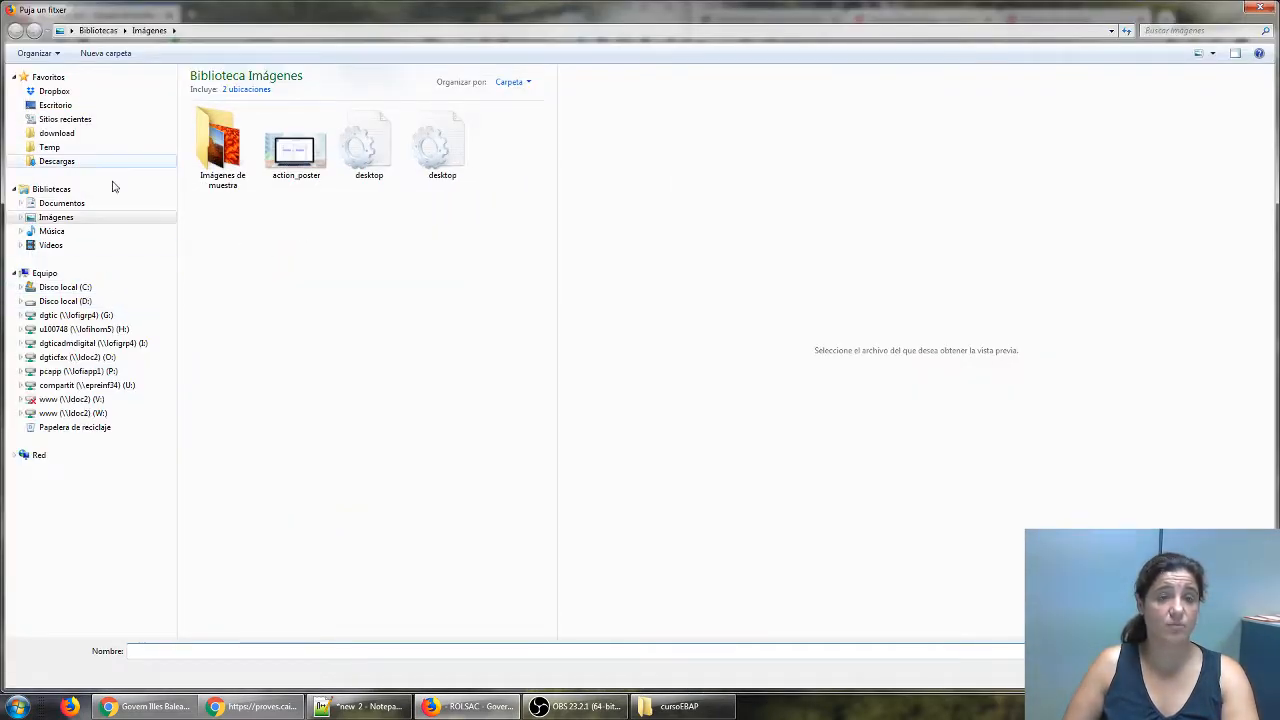
left_click(77, 137)
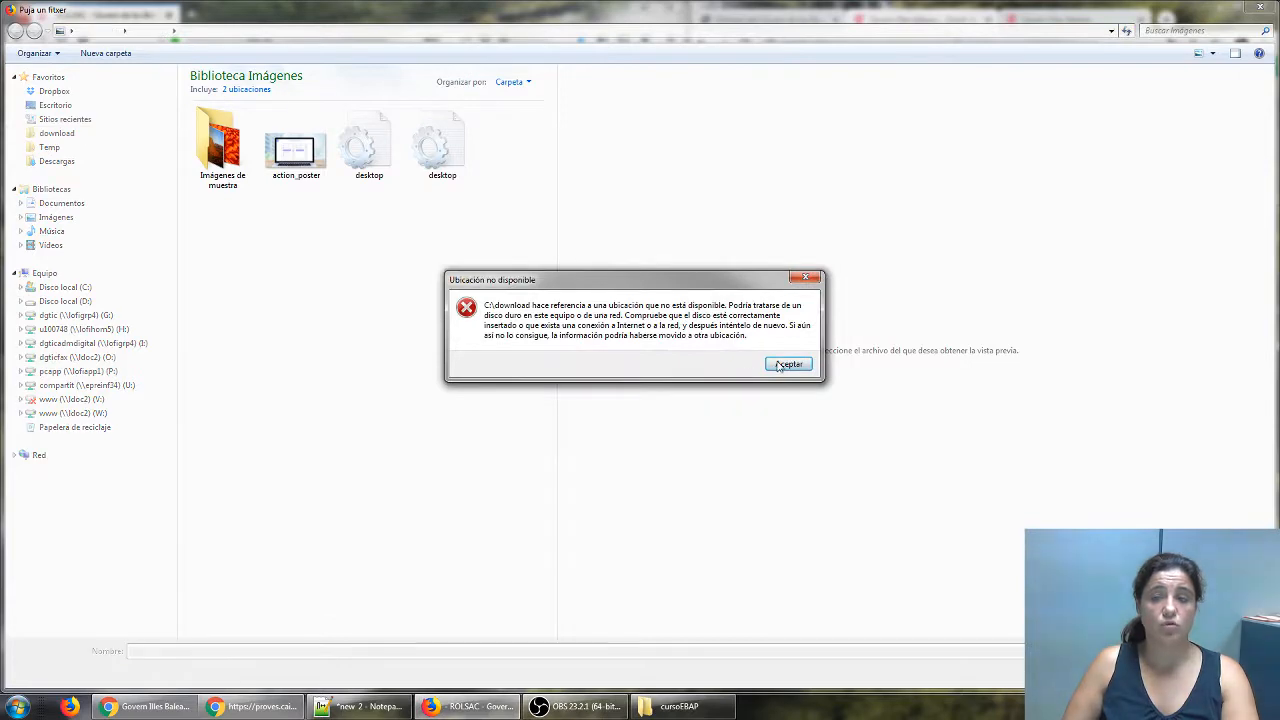
key("Return")
left_click(76, 147)
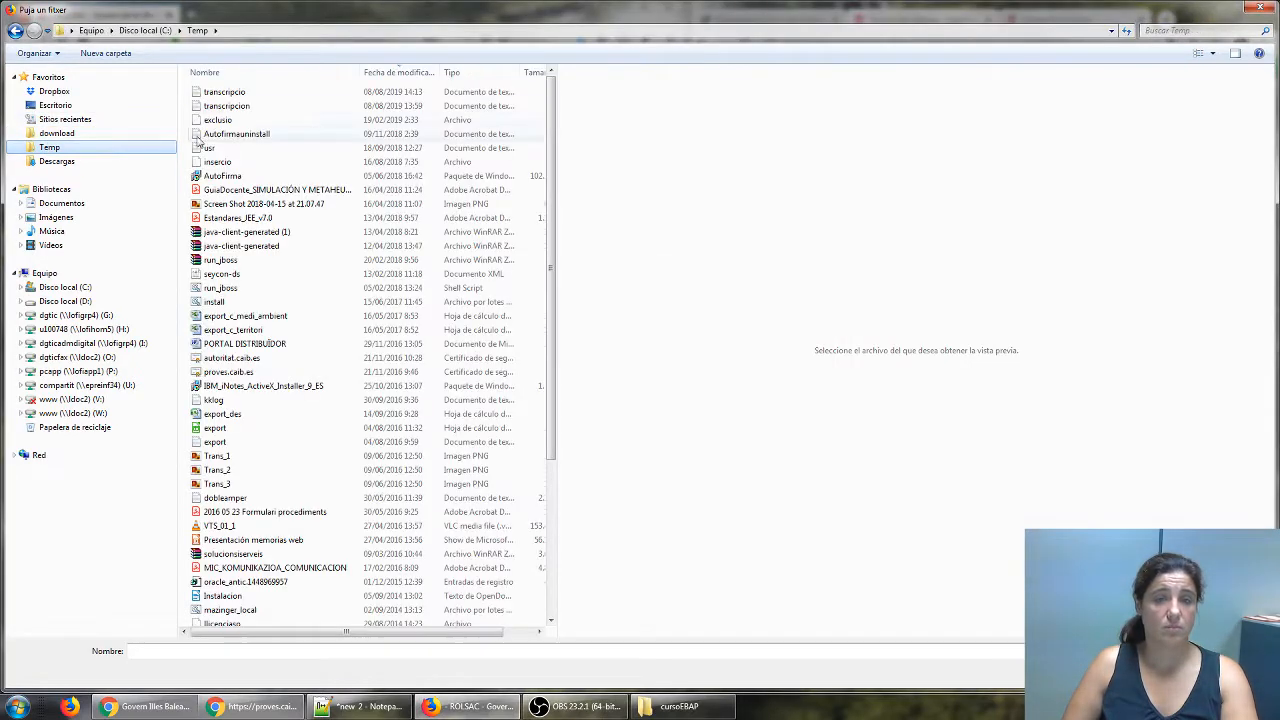
left_click(241, 95)
key("Return")
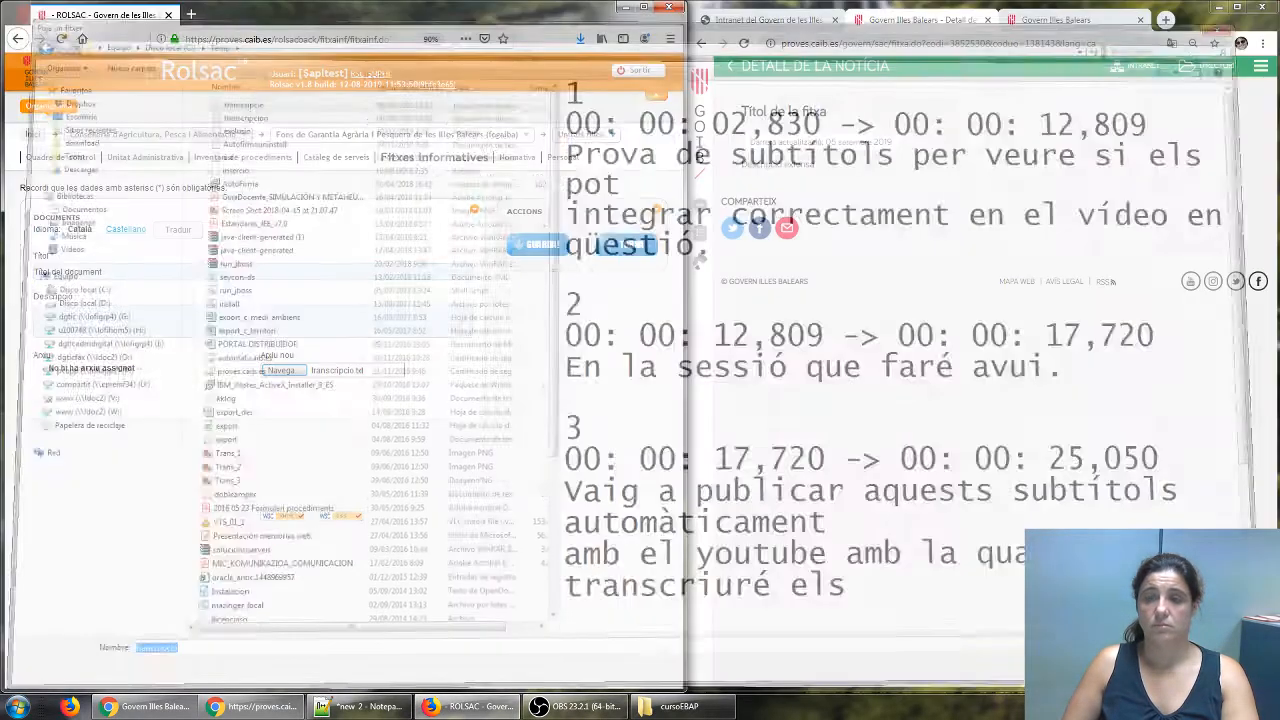
left_click(538, 246)
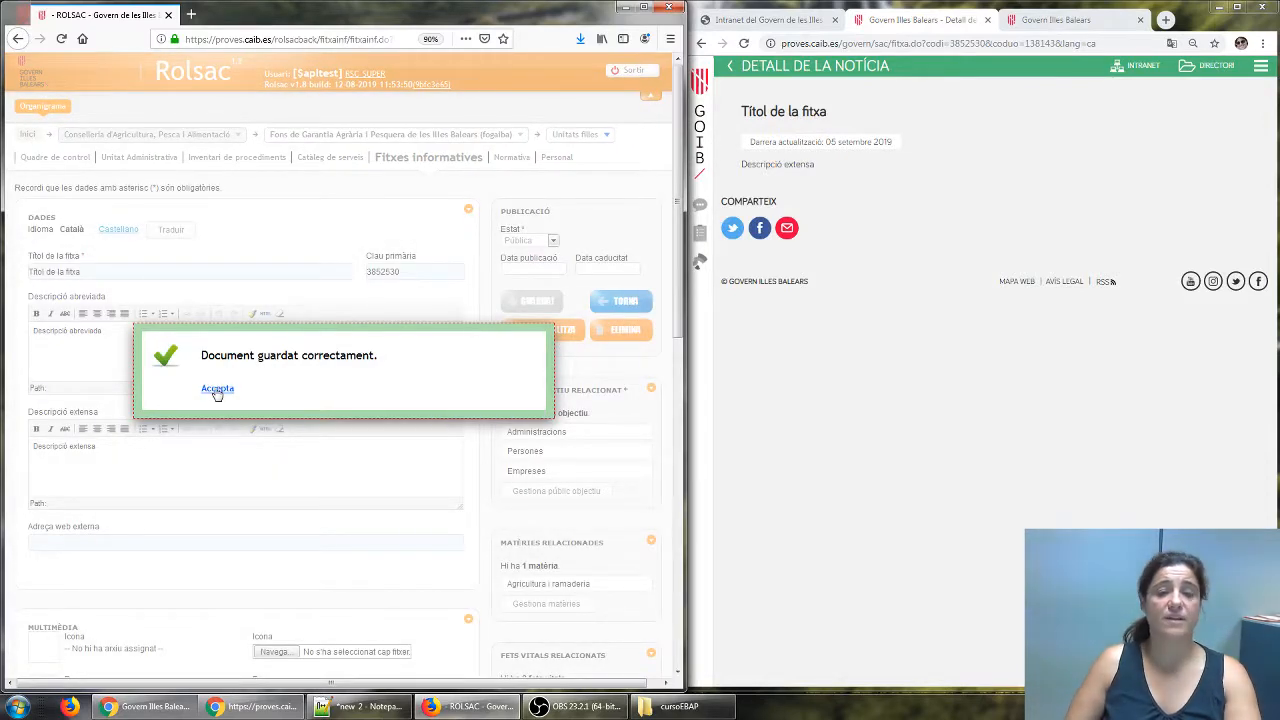
left_click(217, 389)
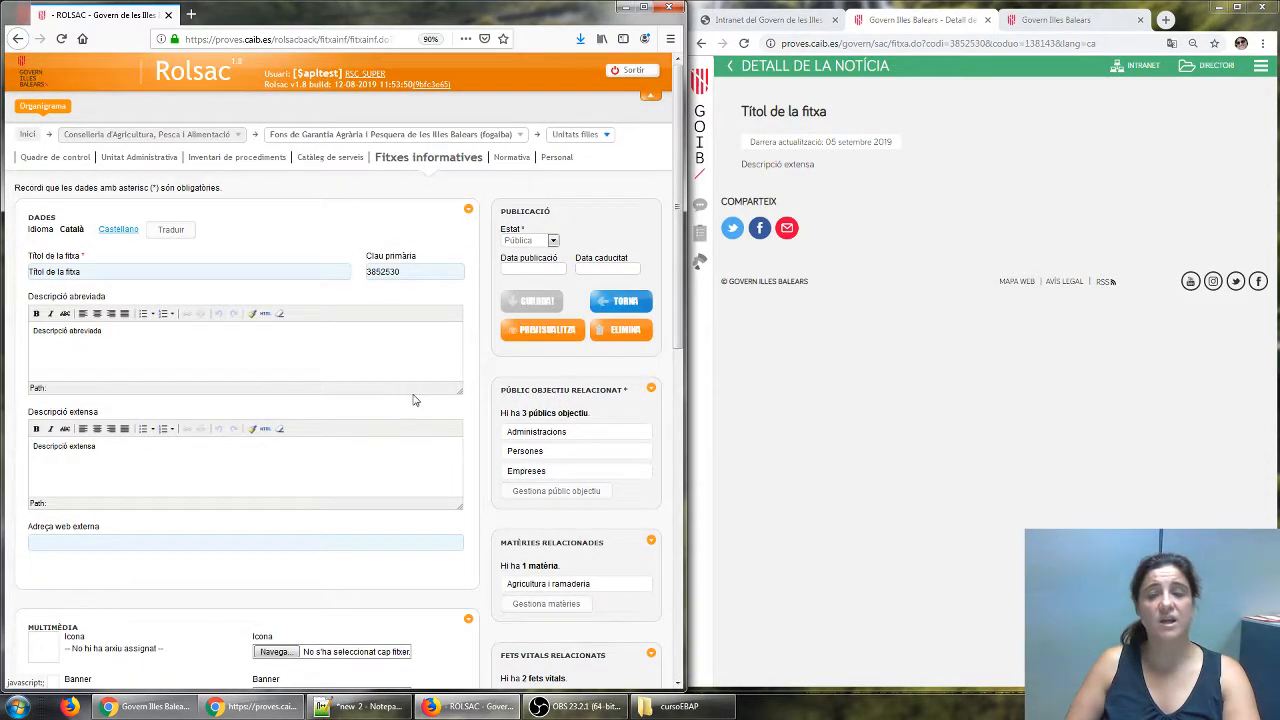
Review the sheet's relations and reload its public detail page to check the related document.
scroll(425, 388, "down", 1)
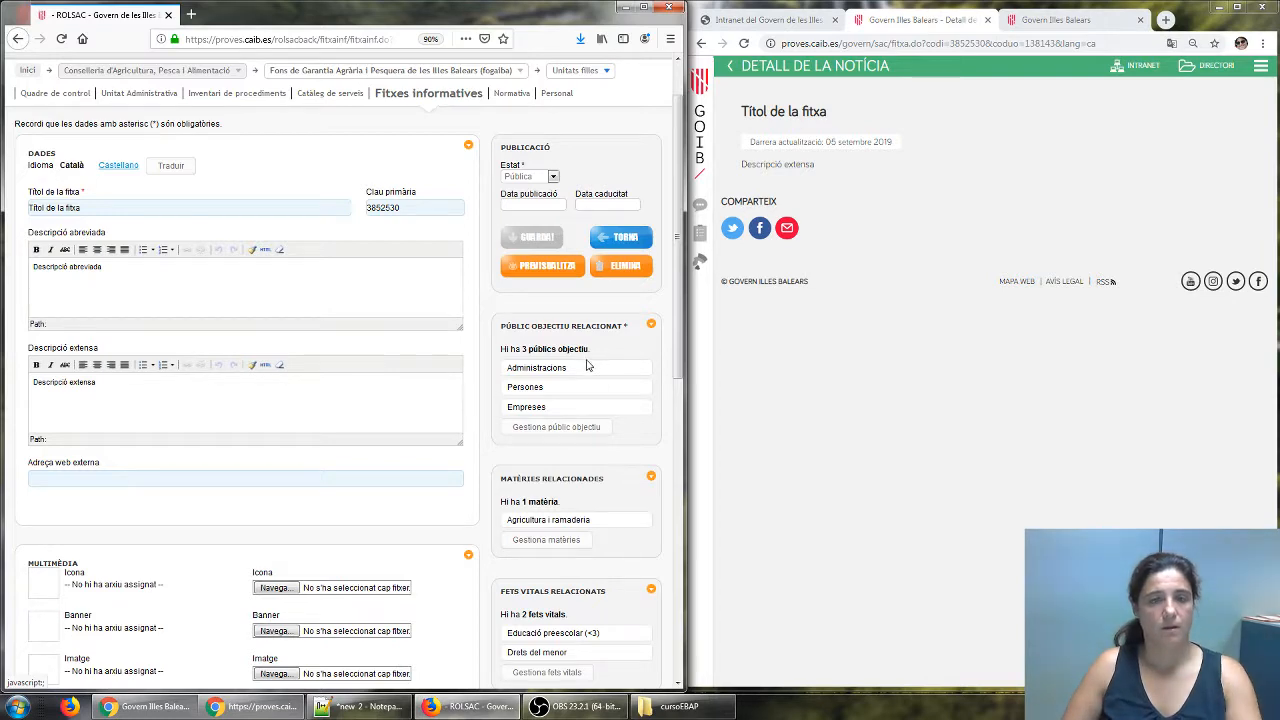
scroll(587, 366, "down", 5)
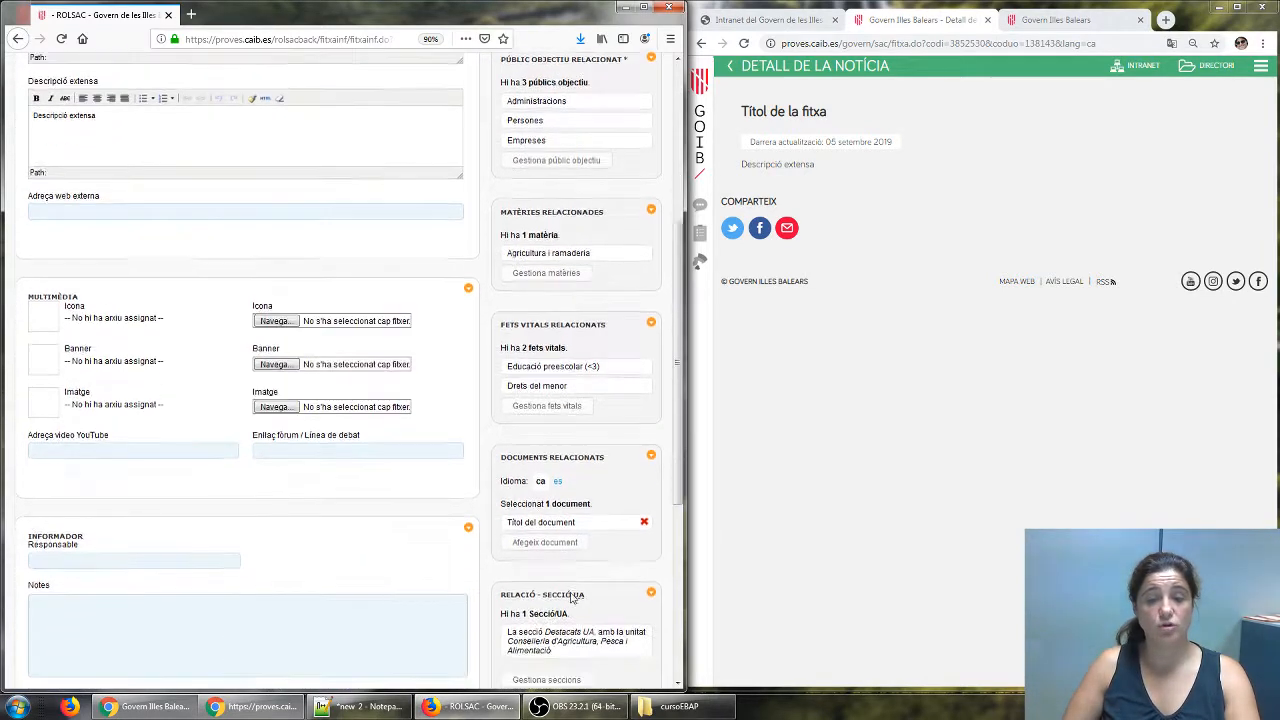
scroll(572, 598, "down", 5)
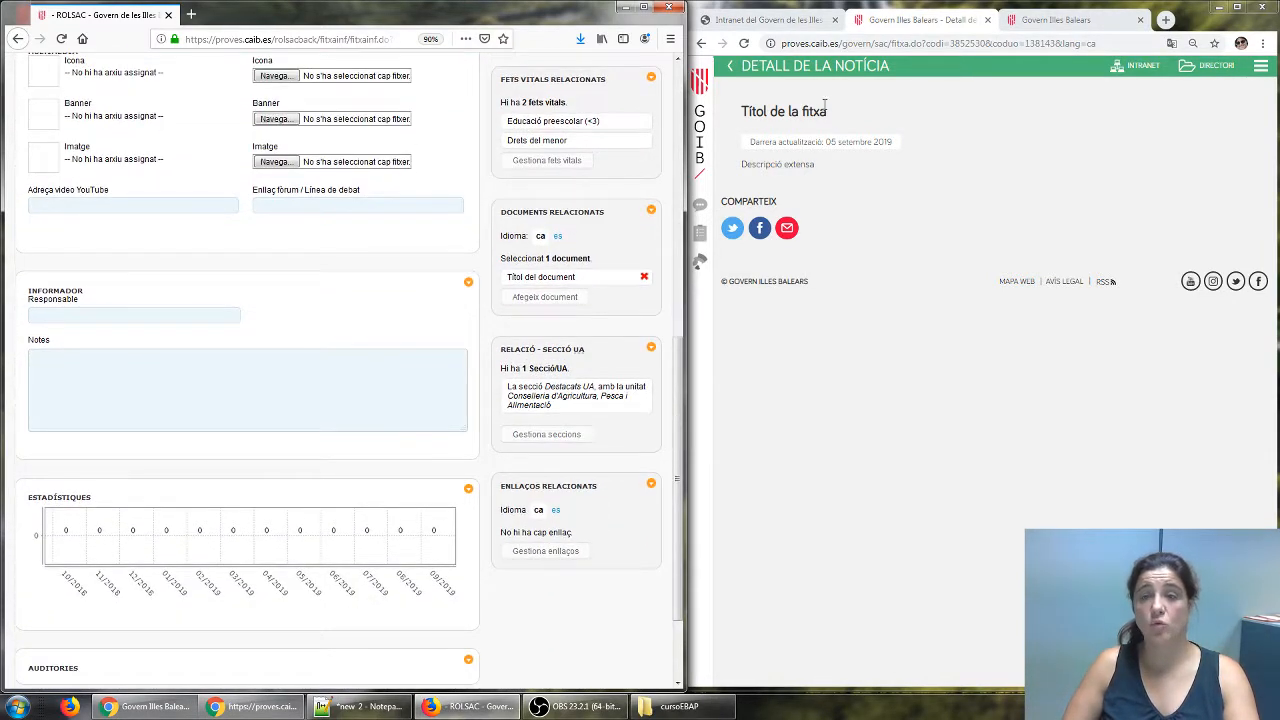
scroll(621, 265, "up", 7)
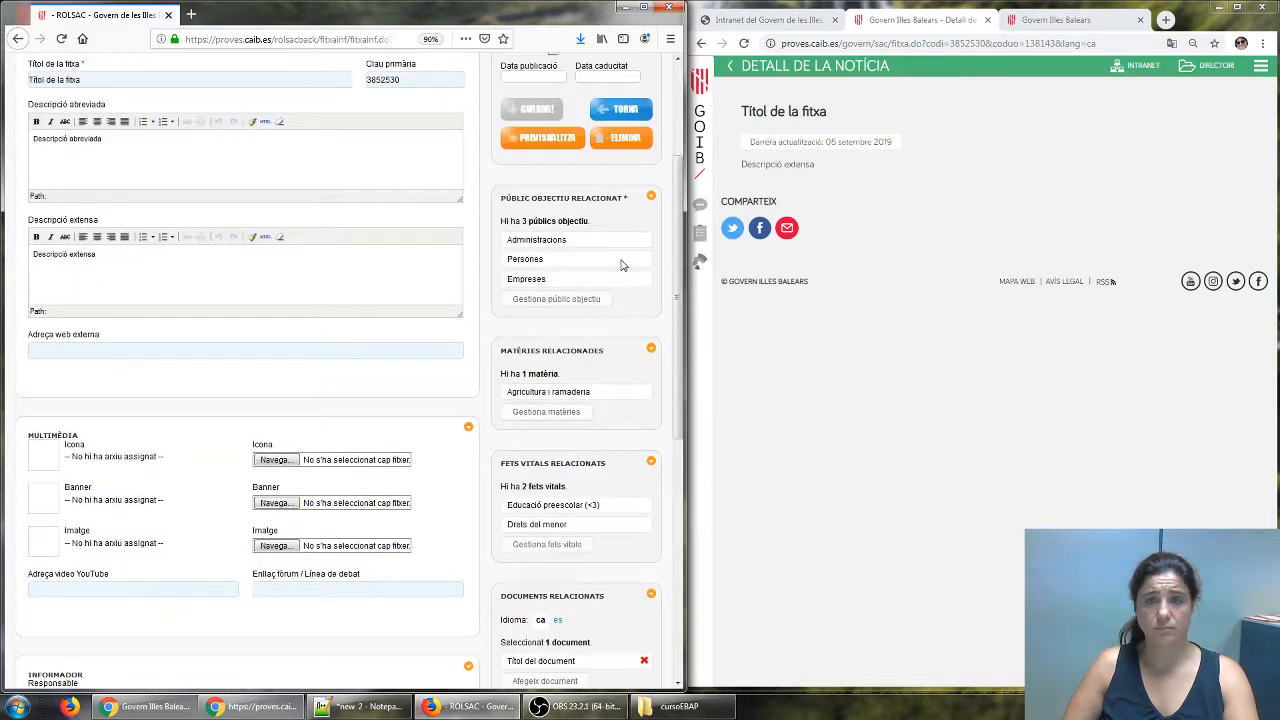
left_click(915, 43)
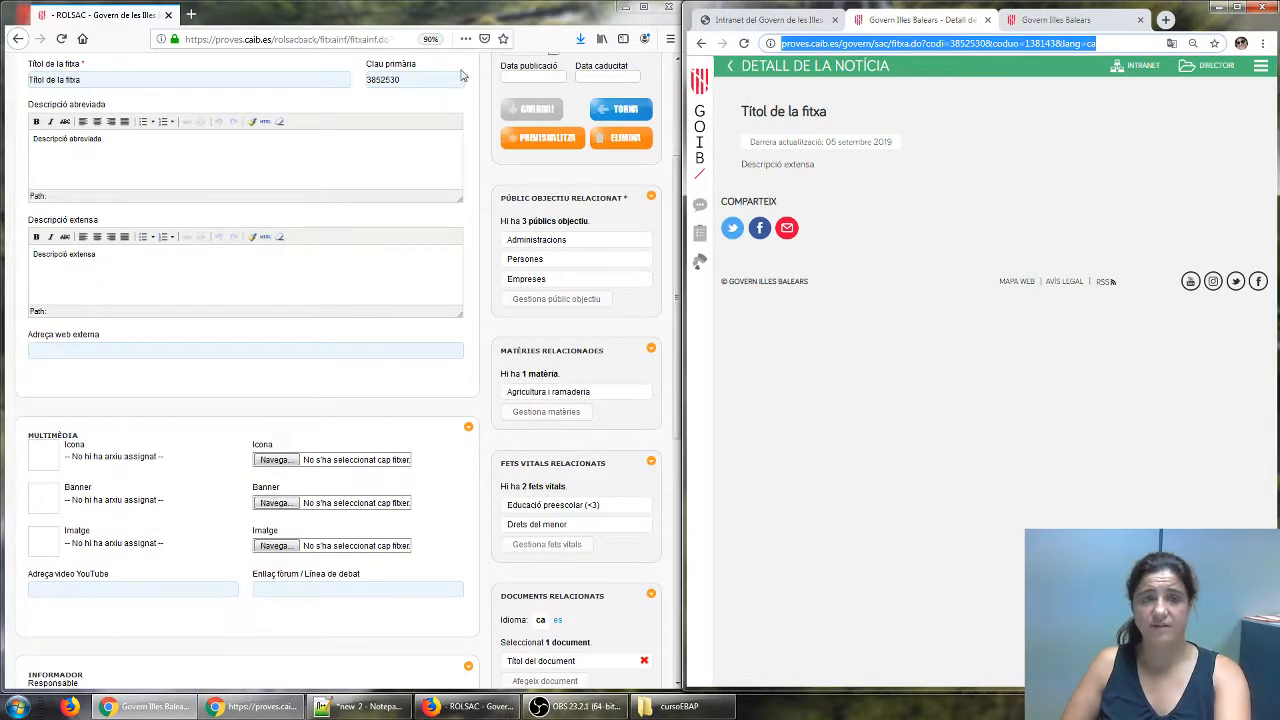
key("alt+Tab")
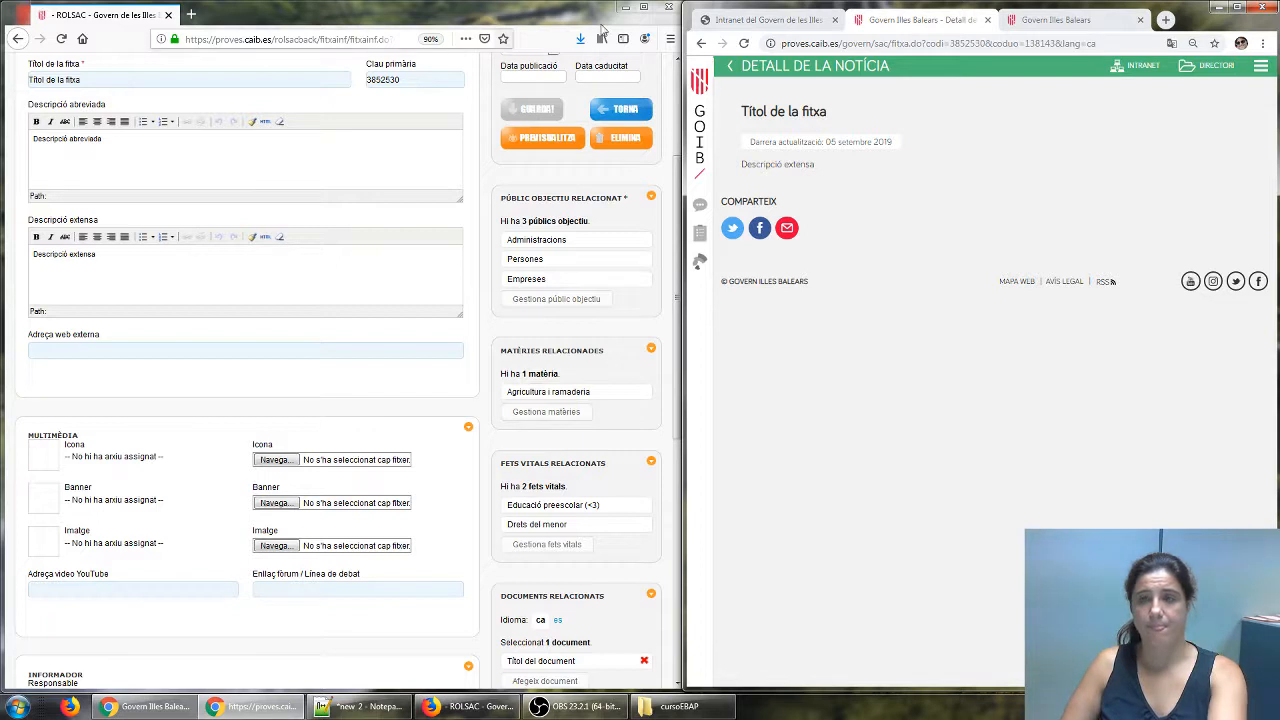
left_click(1126, 42)
key("Return")
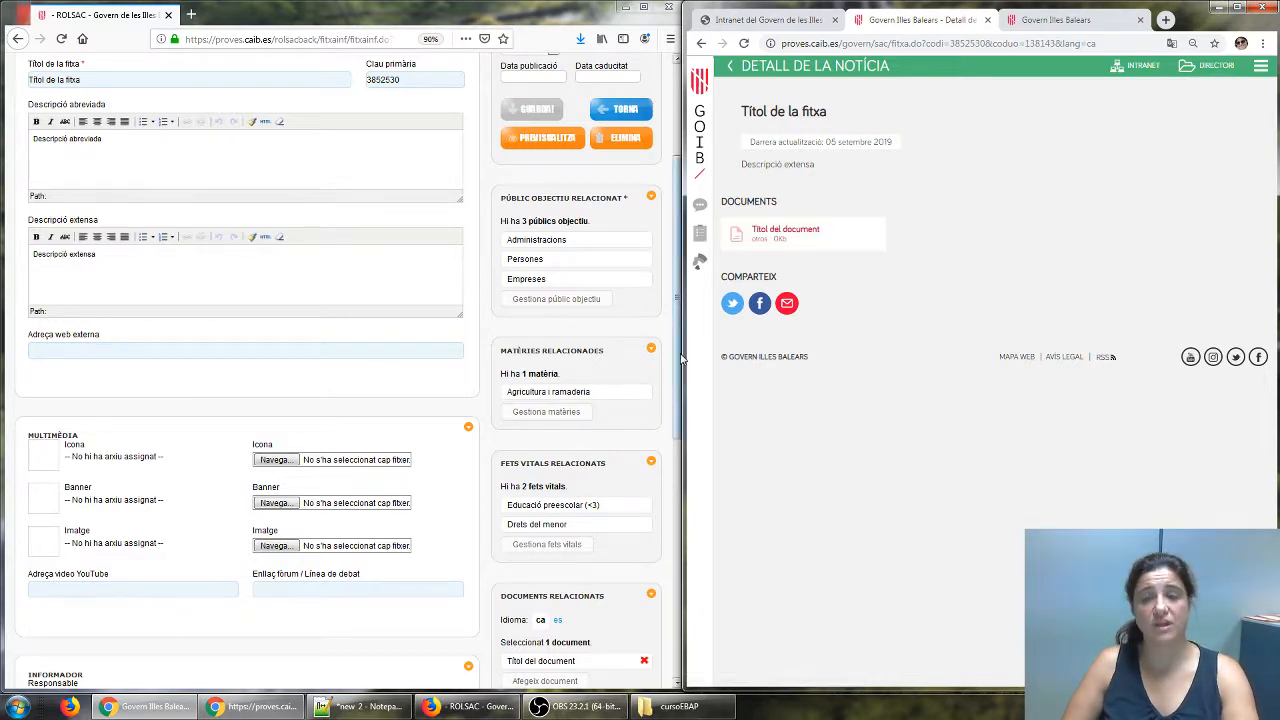
left_click_drag(678, 362, 679, 518)
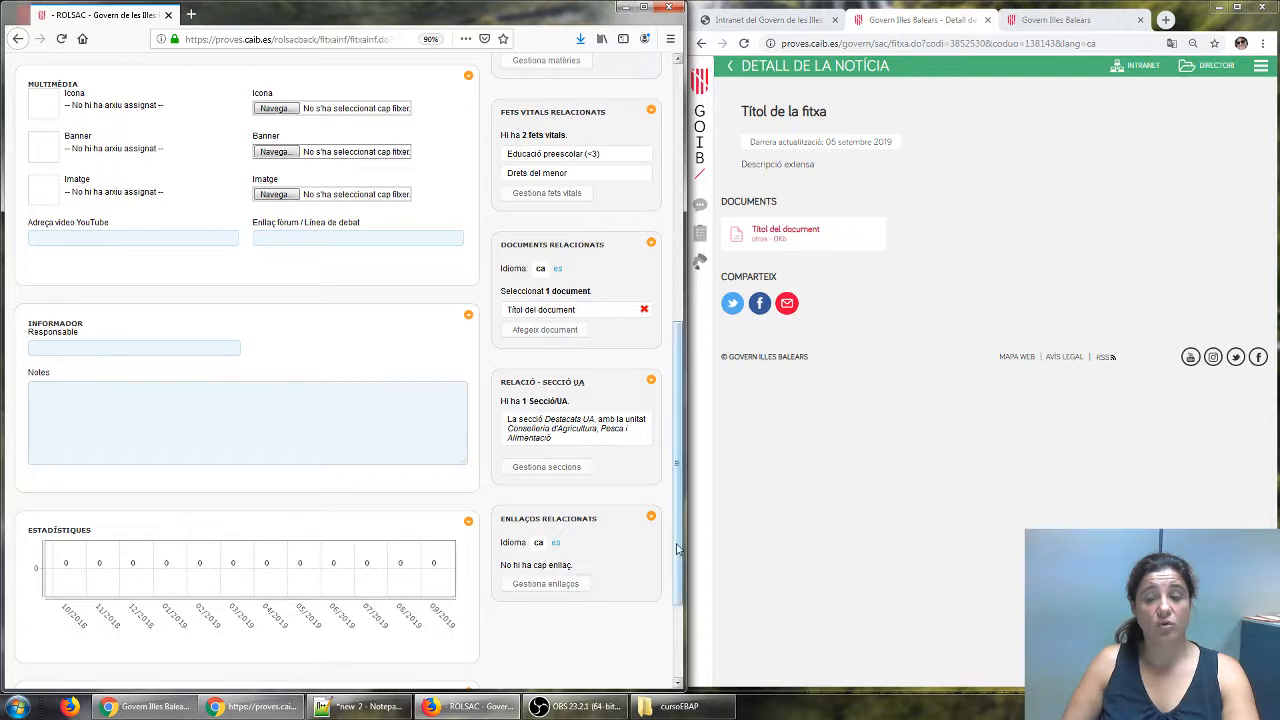
left_click_drag(678, 470, 670, 276)
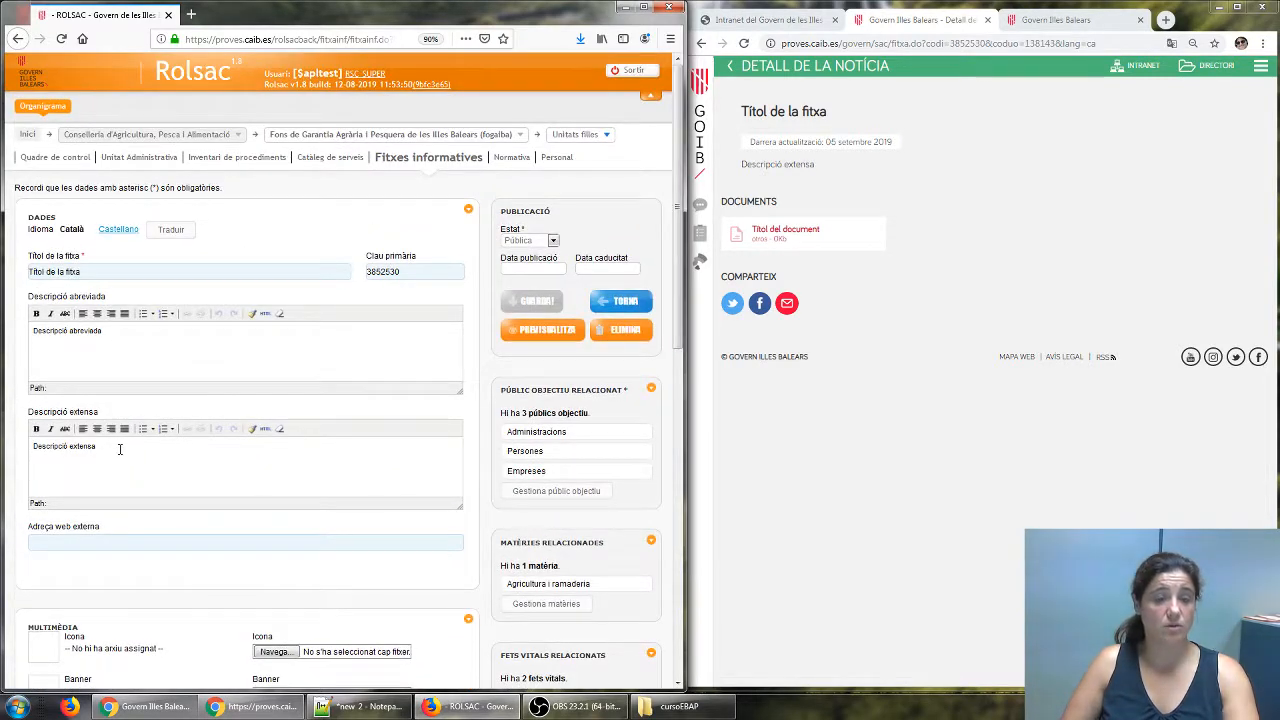
left_click(119, 449)
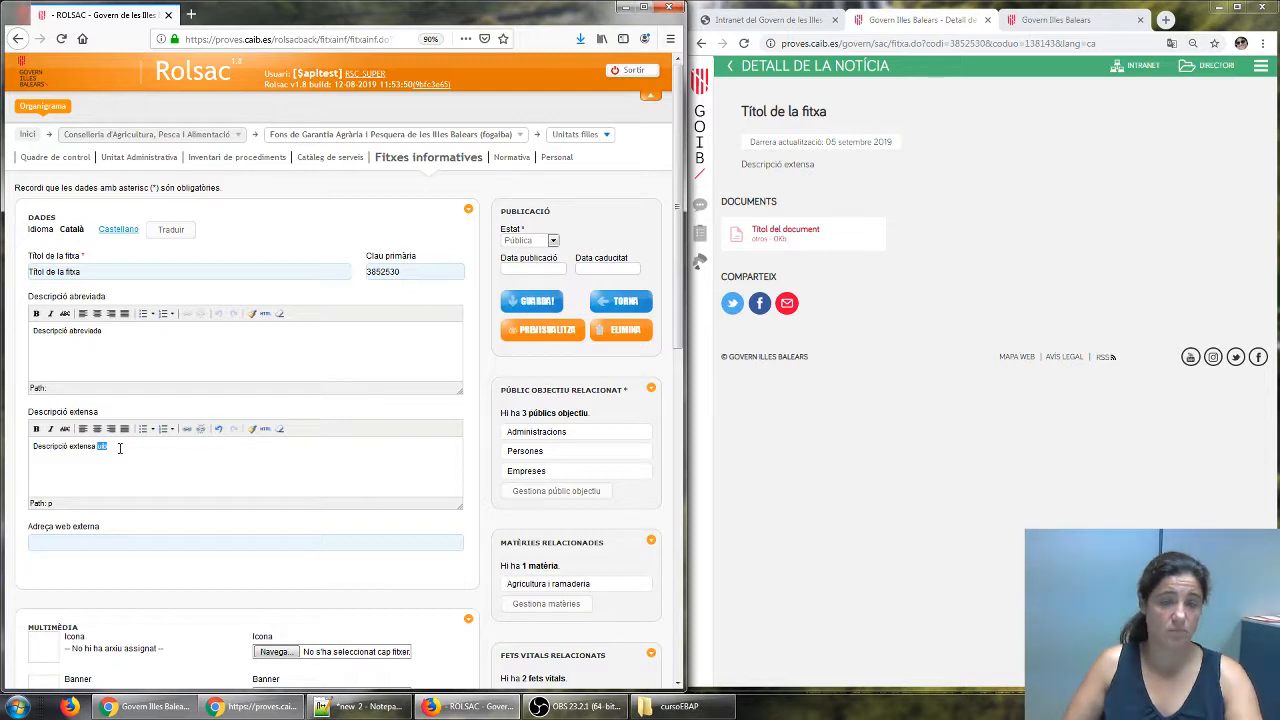
left_click(186, 429)
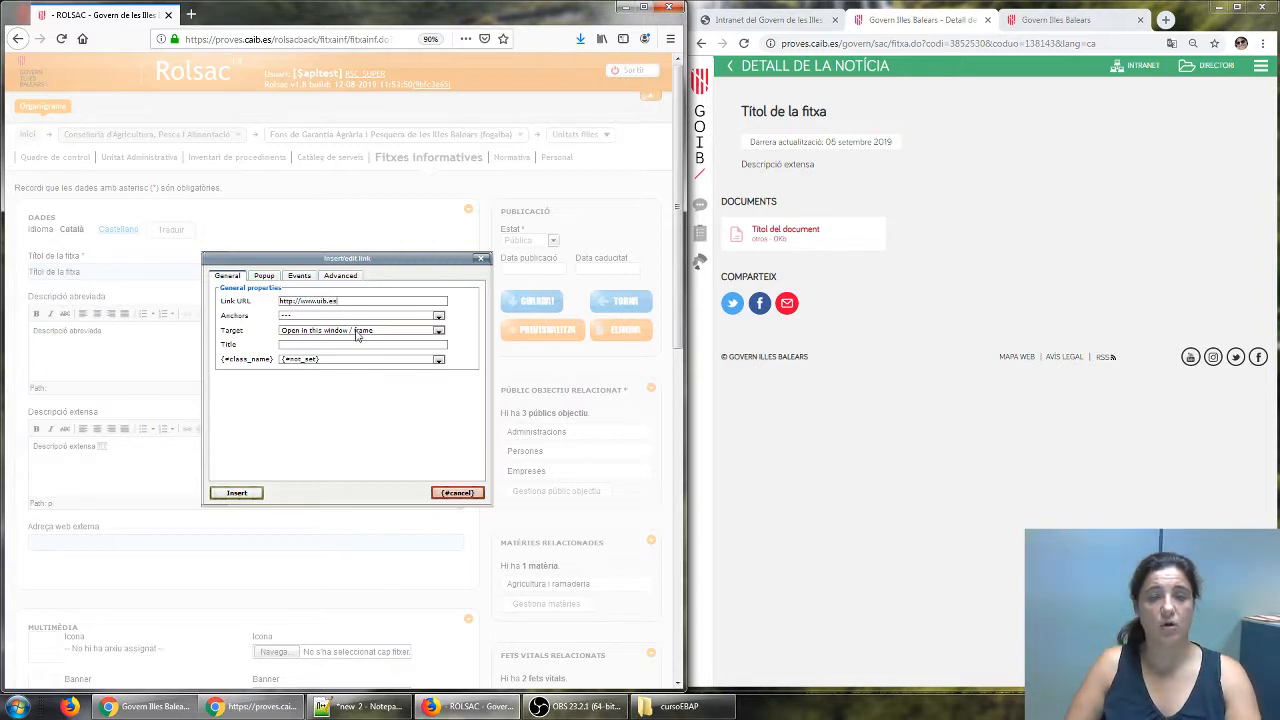
left_click(357, 336)
left_click(356, 352)
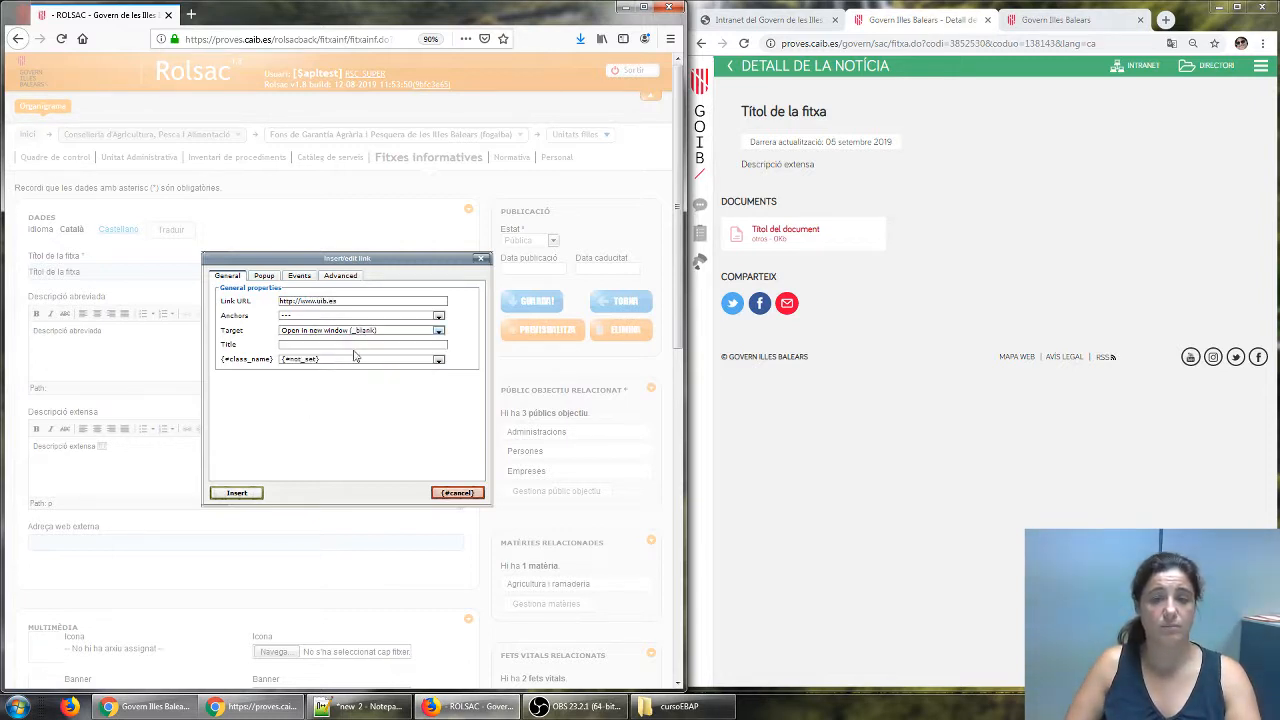
left_click(236, 493)
left_click(528, 302)
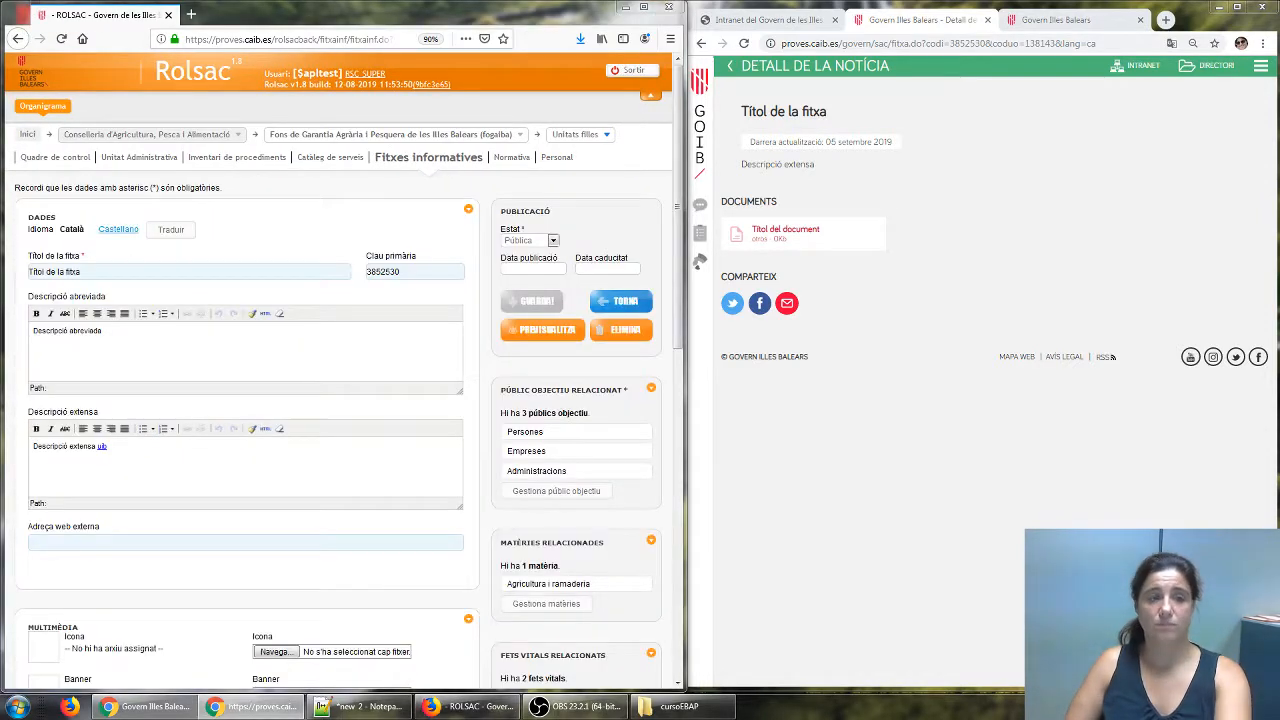
Reload the sheet's public page and test both its uib link and the Títol del document attachment.
left_click(1118, 43)
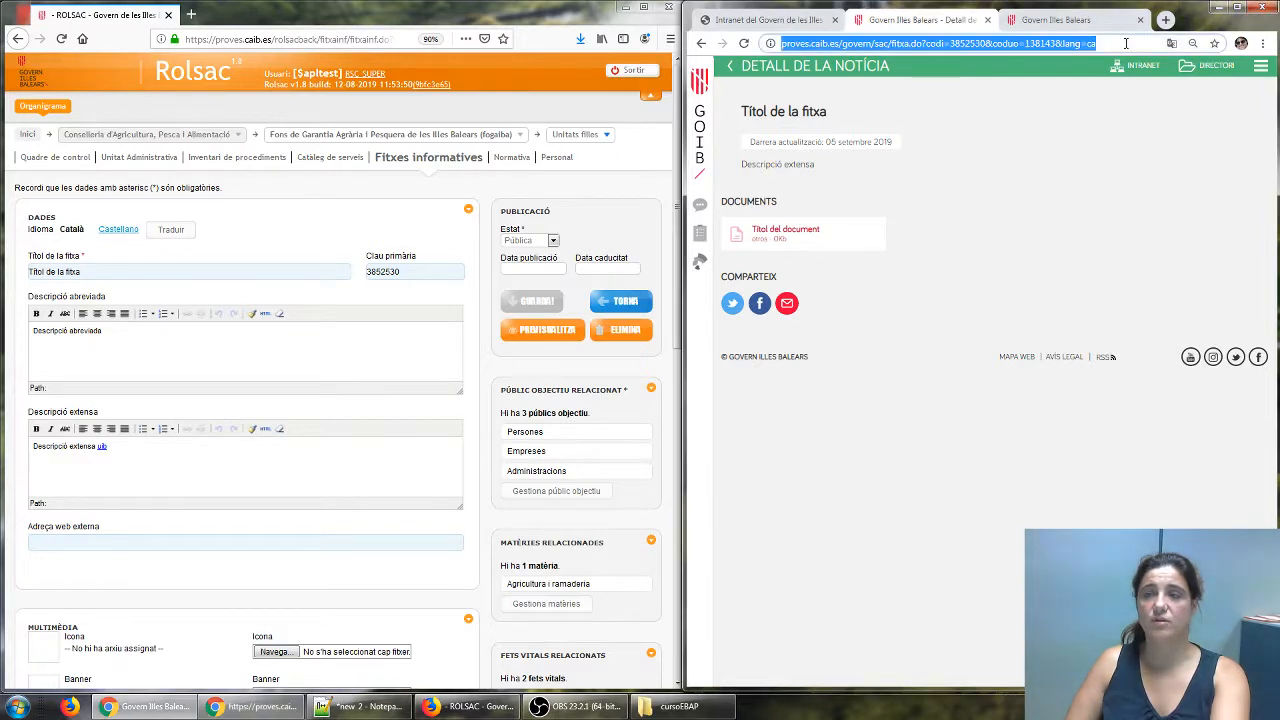
key("Return")
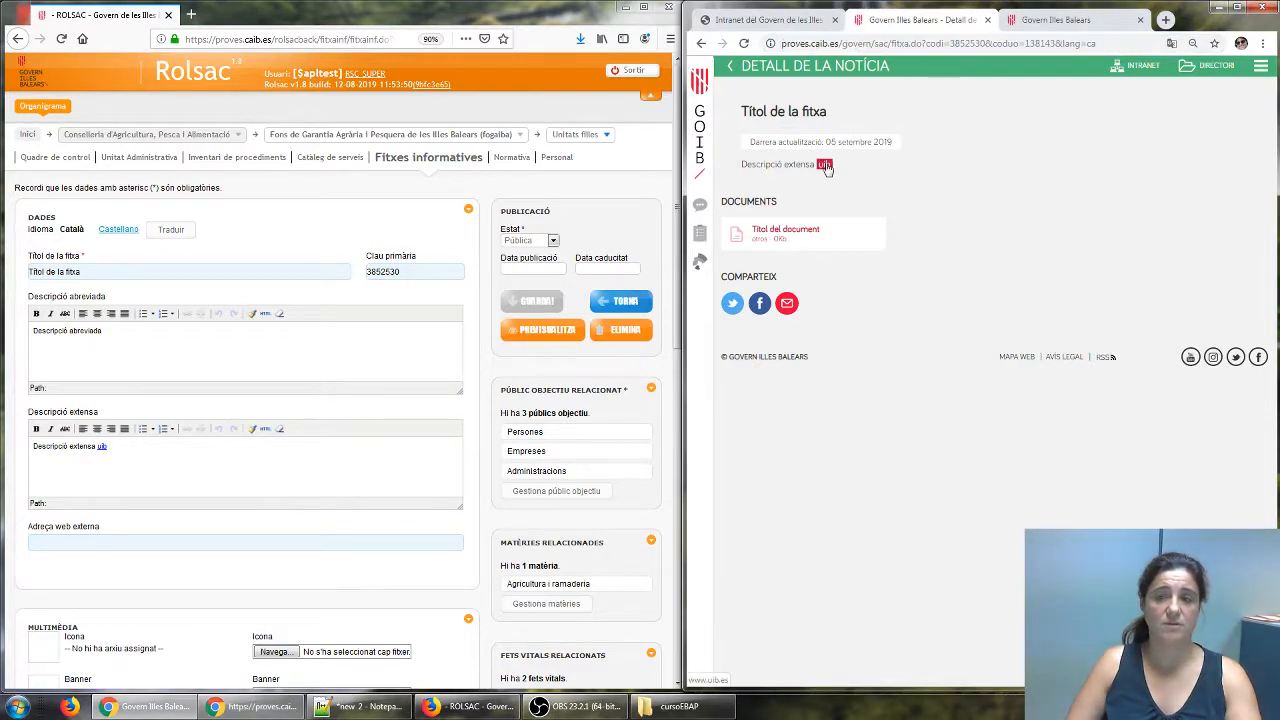
left_click(825, 167)
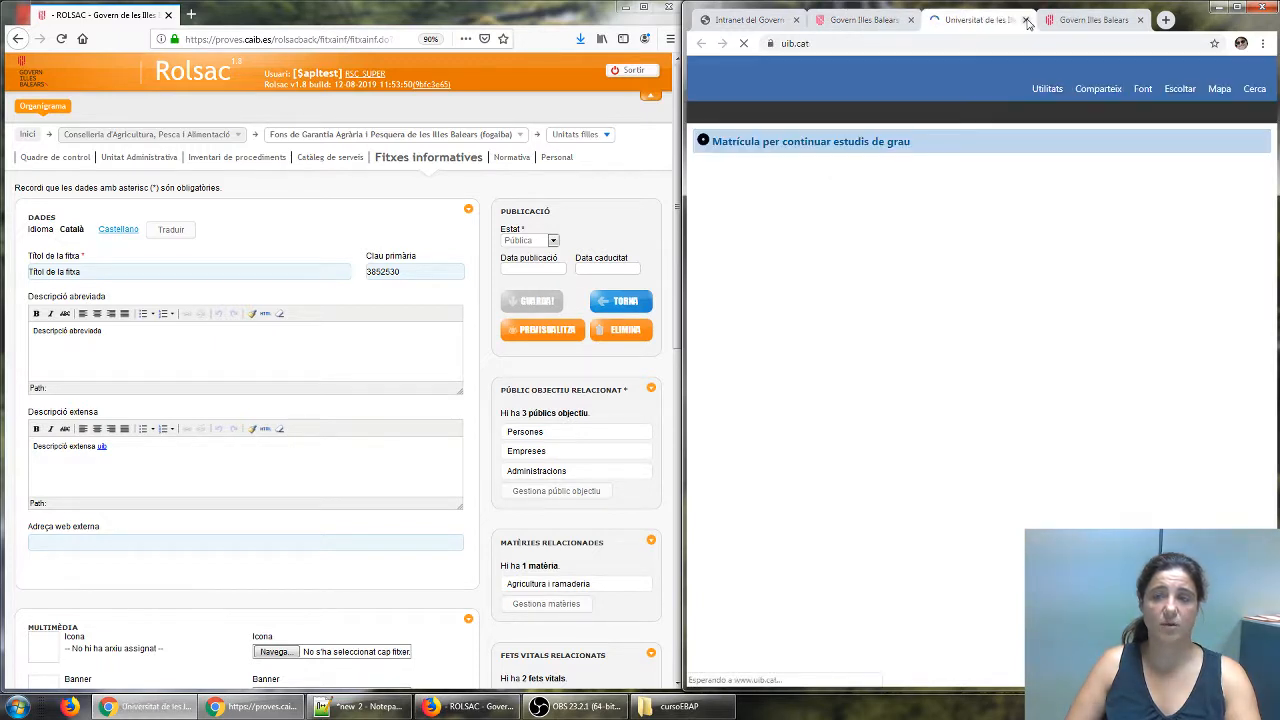
left_click(1025, 20)
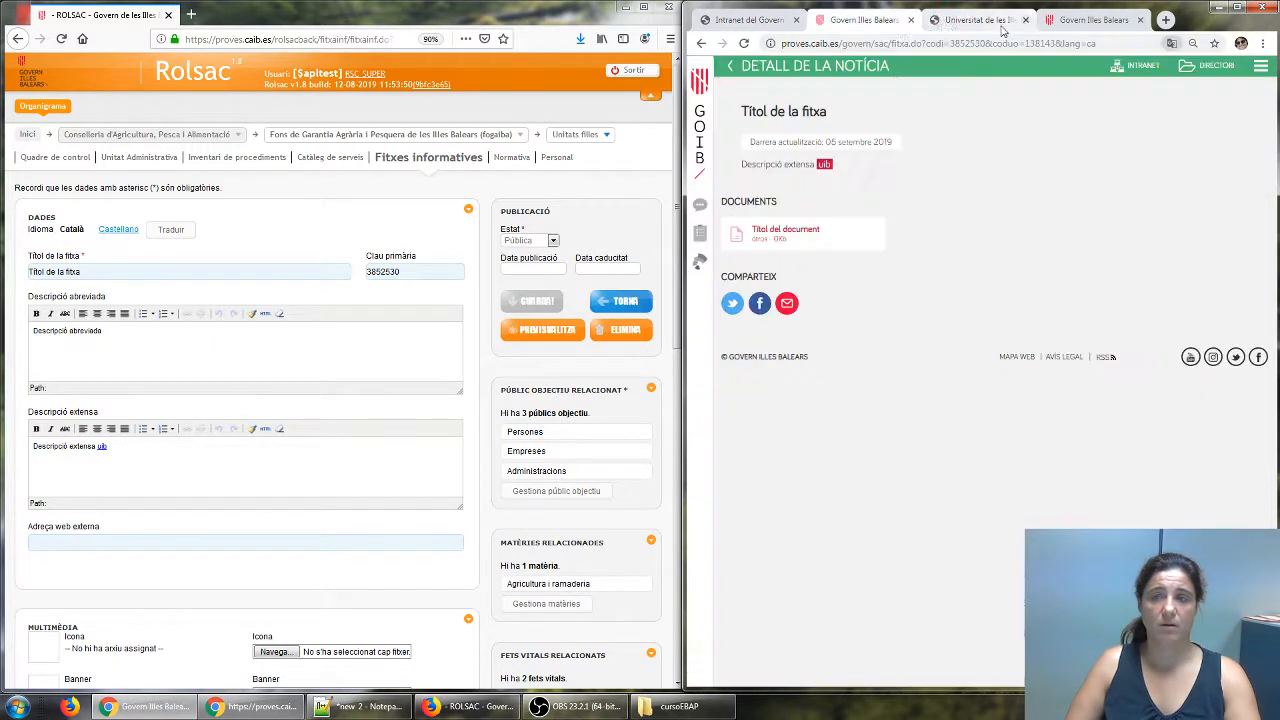
left_click(785, 232)
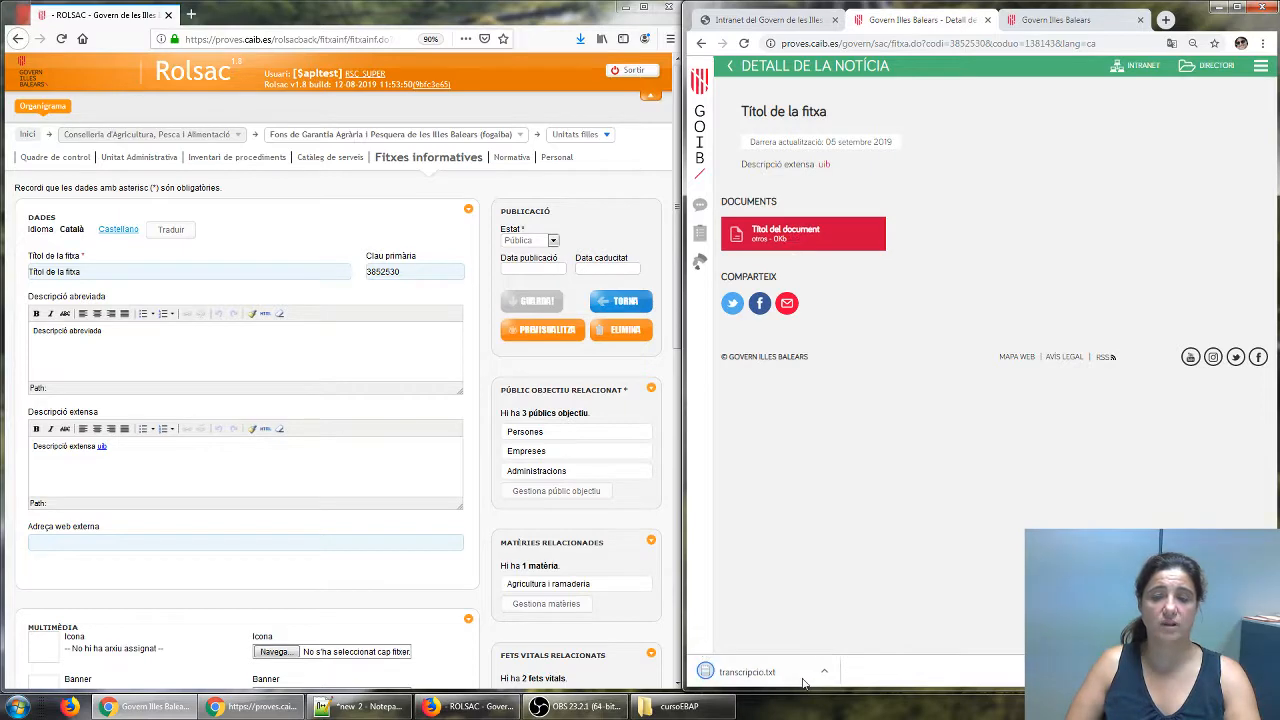
Try to set action_poster from the Imágenes library as the sheet's Imatge file and save the sheet.
left_click(480, 440)
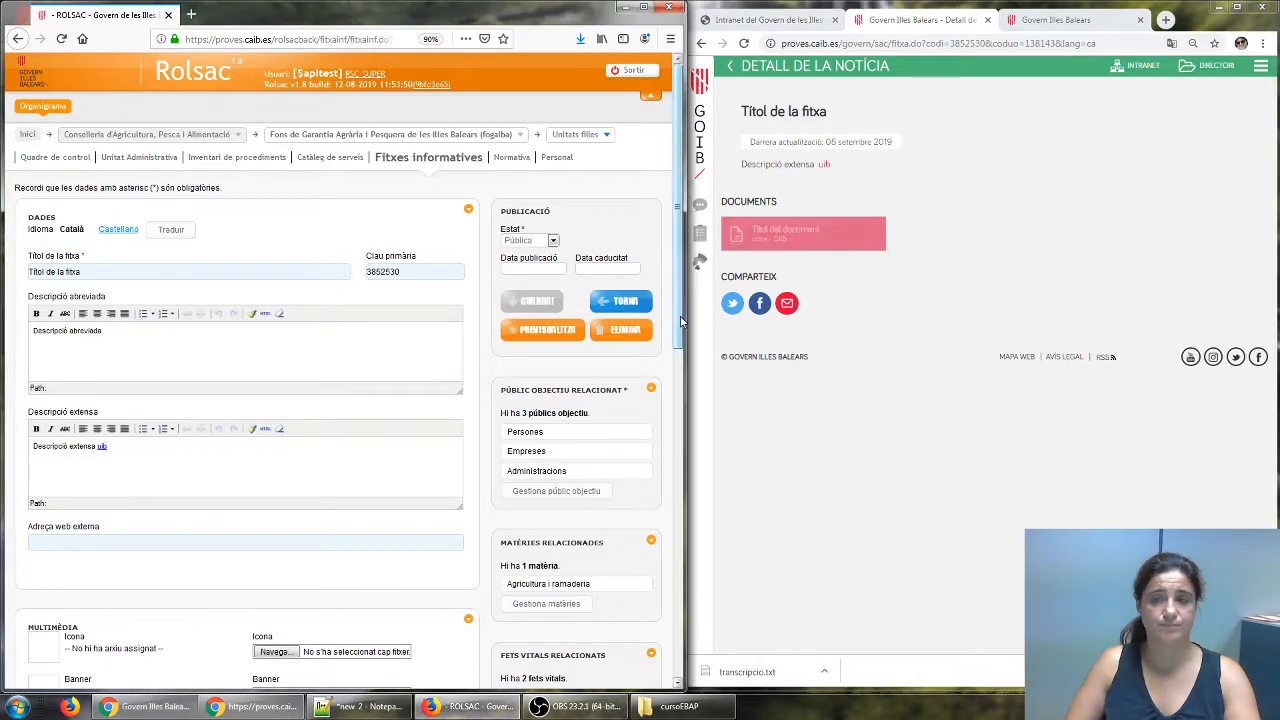
scroll(174, 518, "down", 4)
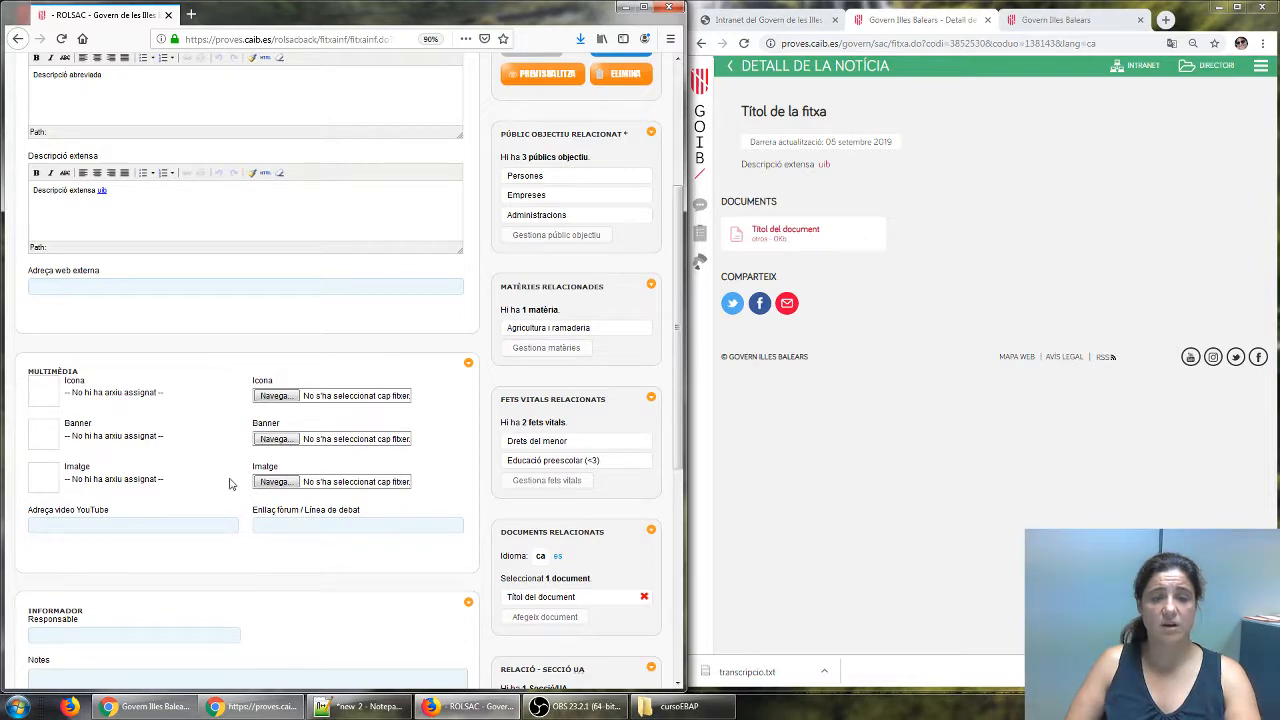
left_click(276, 482)
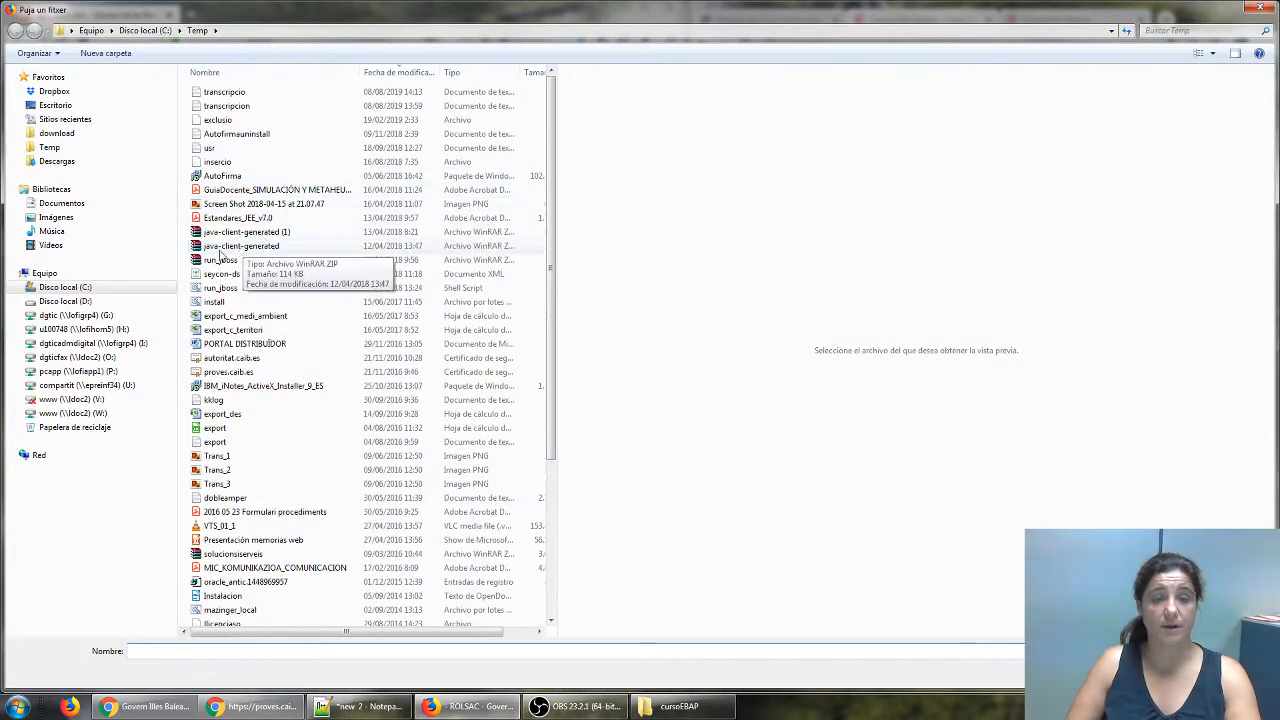
left_click(56, 217)
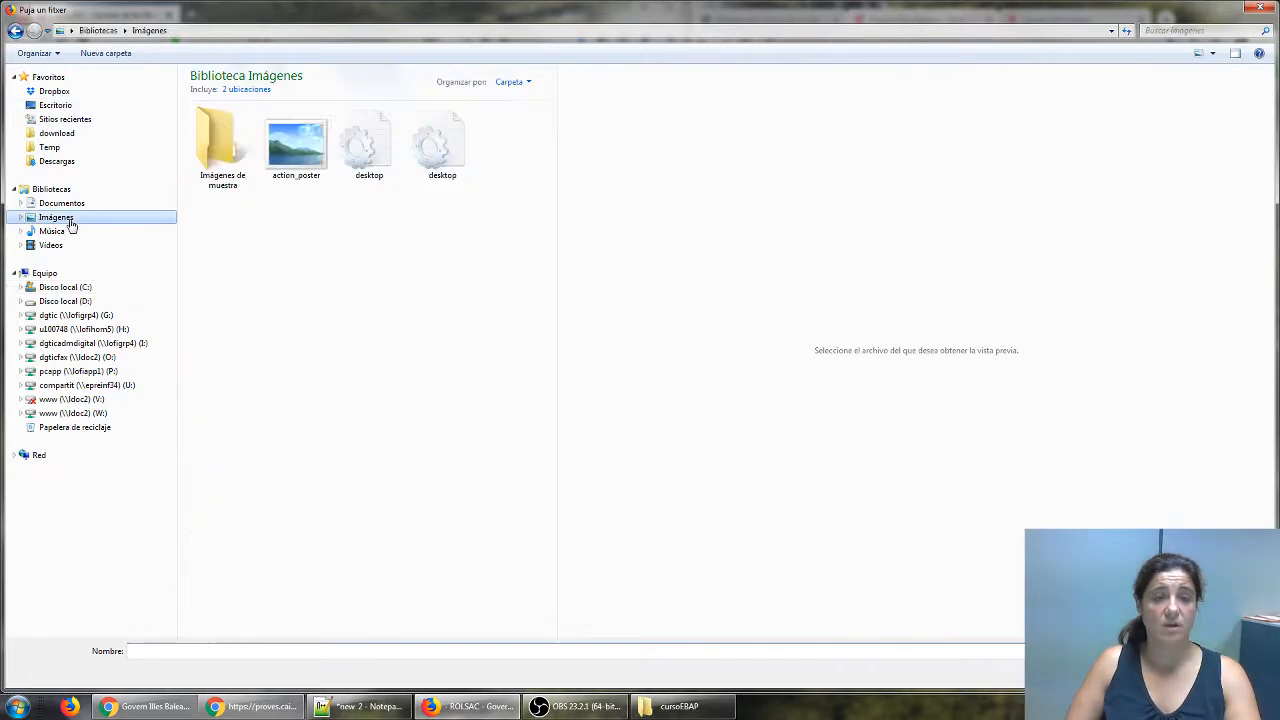
left_click(312, 160)
key("Return")
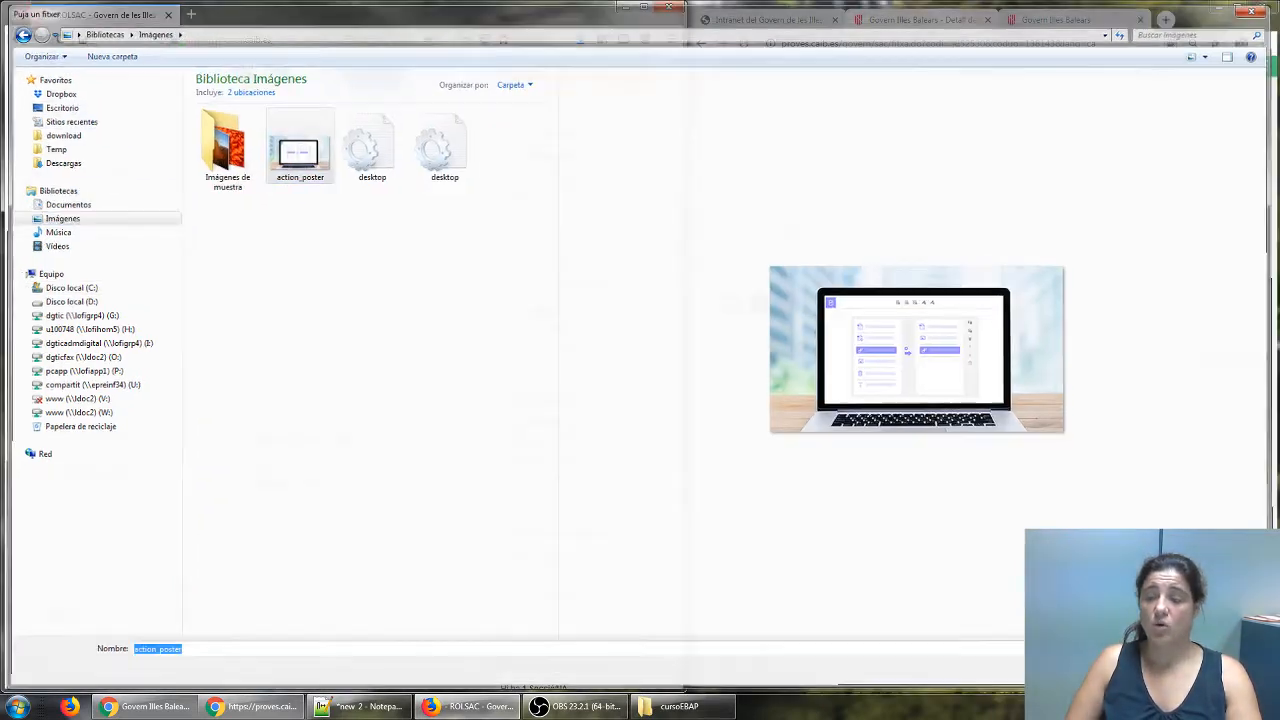
scroll(430, 376, "up", 5)
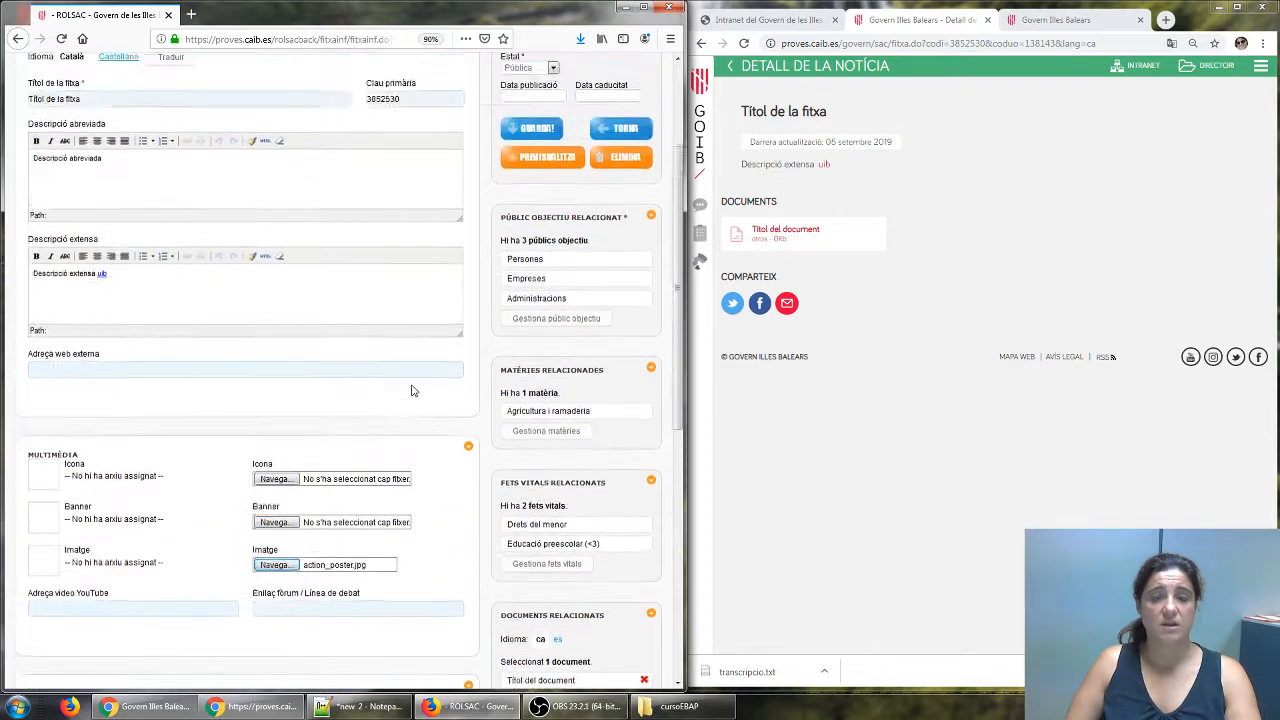
left_click(535, 303)
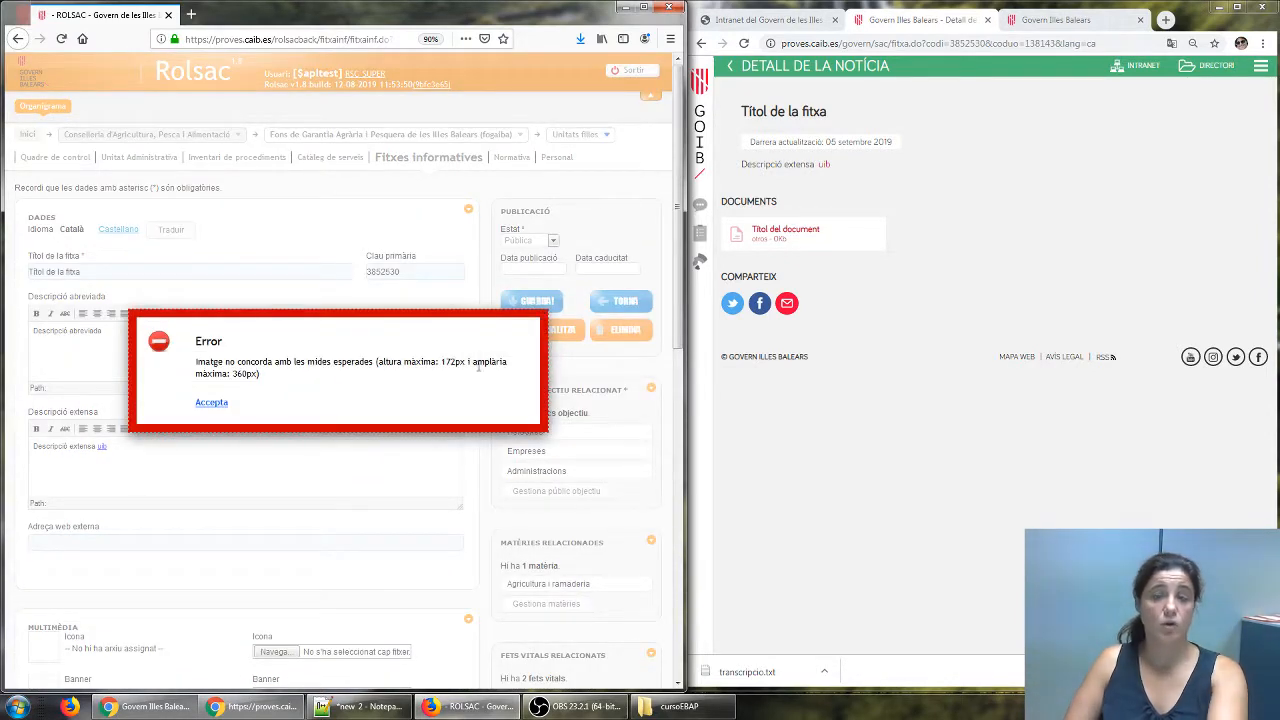
left_click_drag(441, 361, 449, 391)
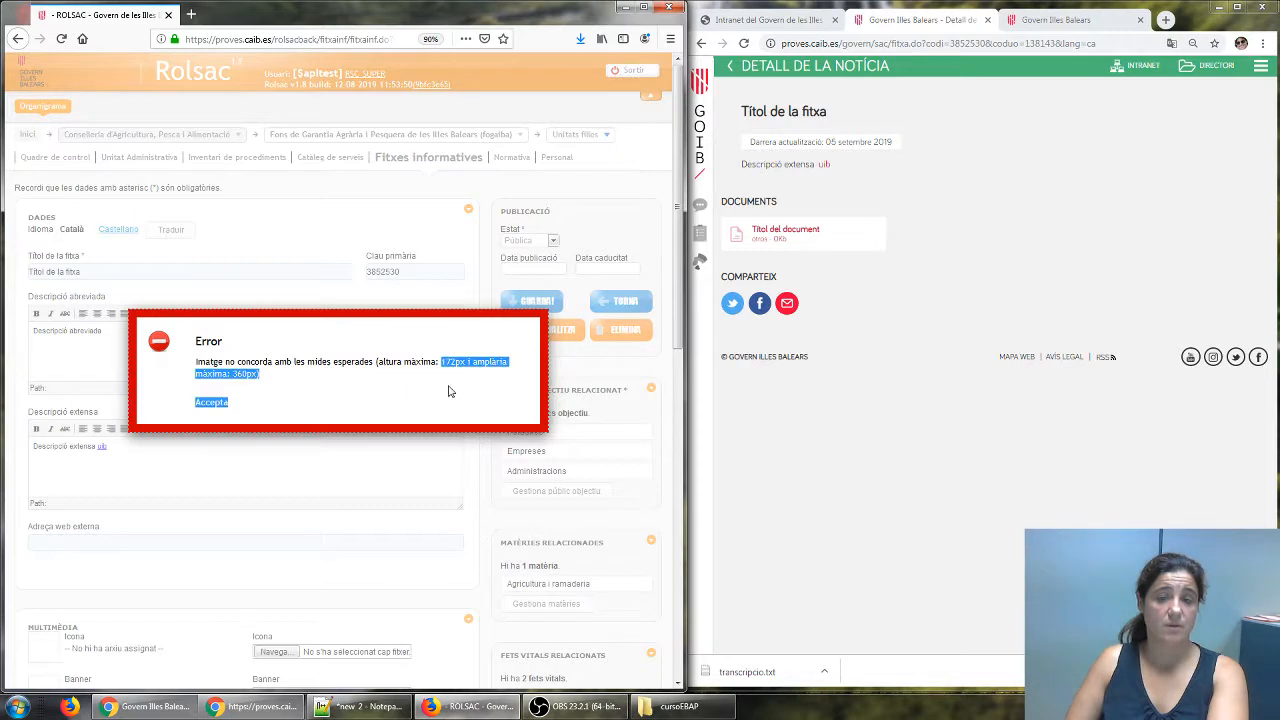
left_click(211, 403)
scroll(429, 491, "down", 2)
scroll(429, 497, "down", 1)
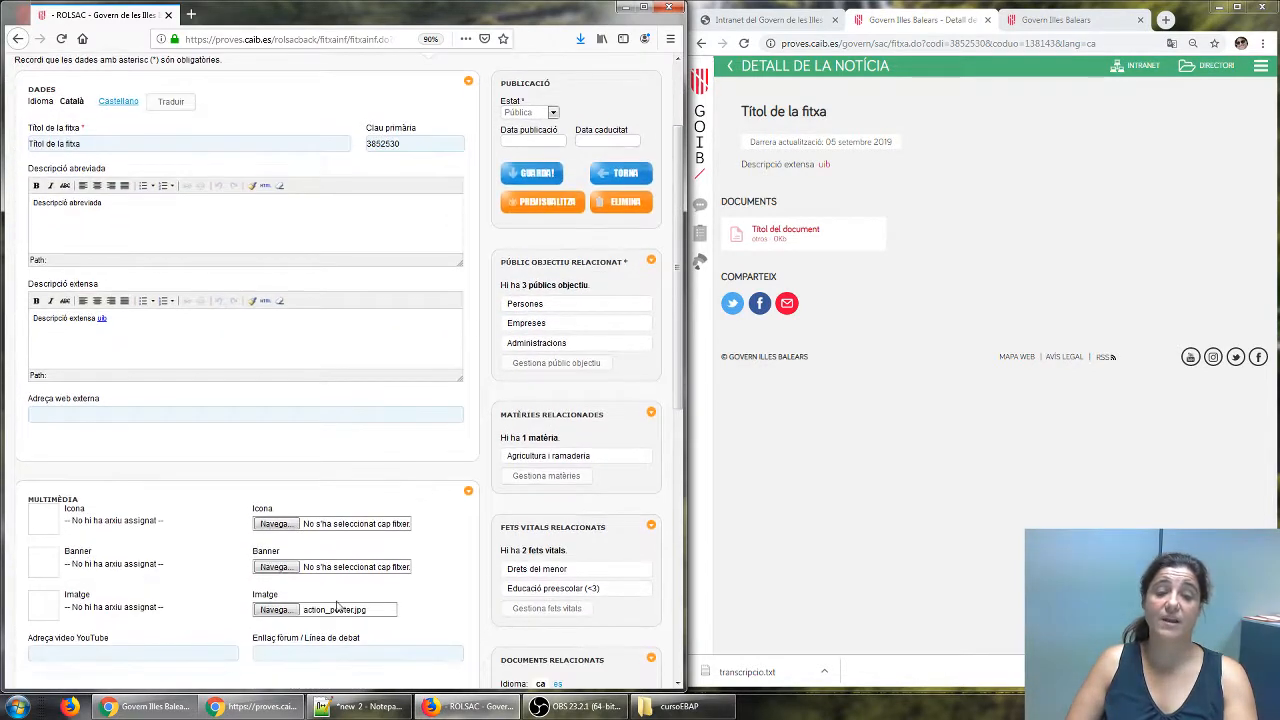
left_click(276, 610)
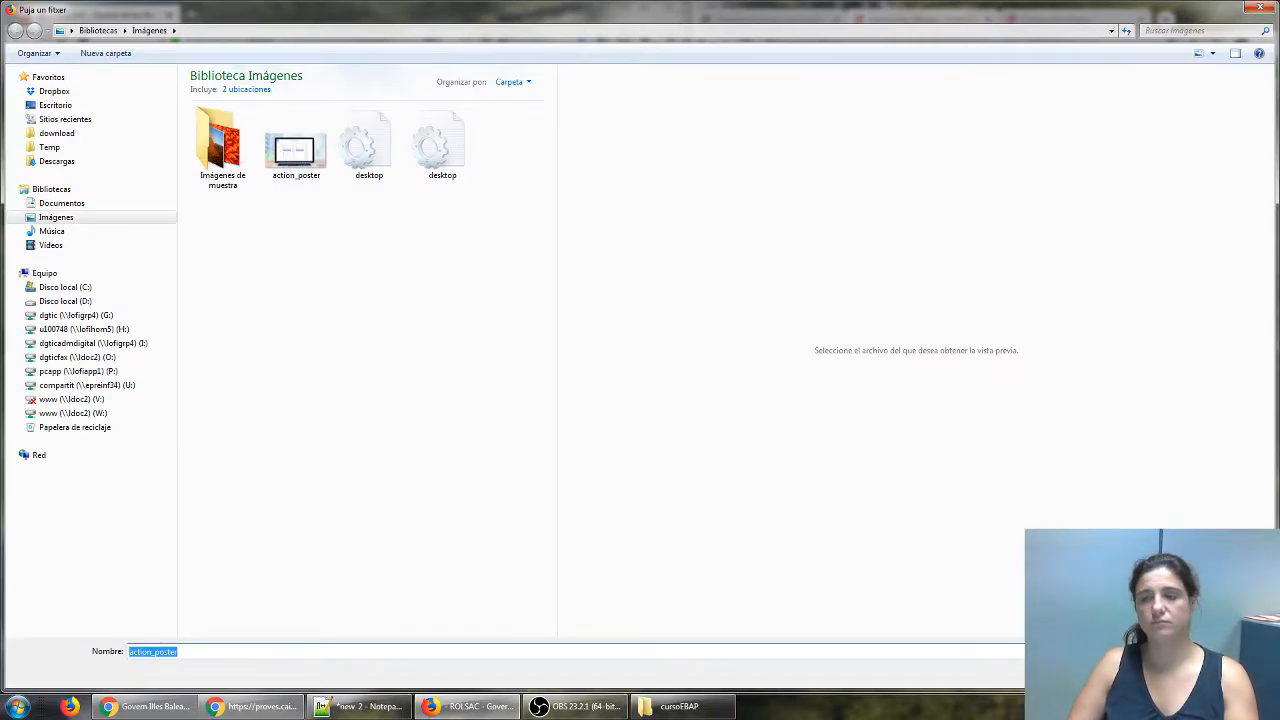
key("Return")
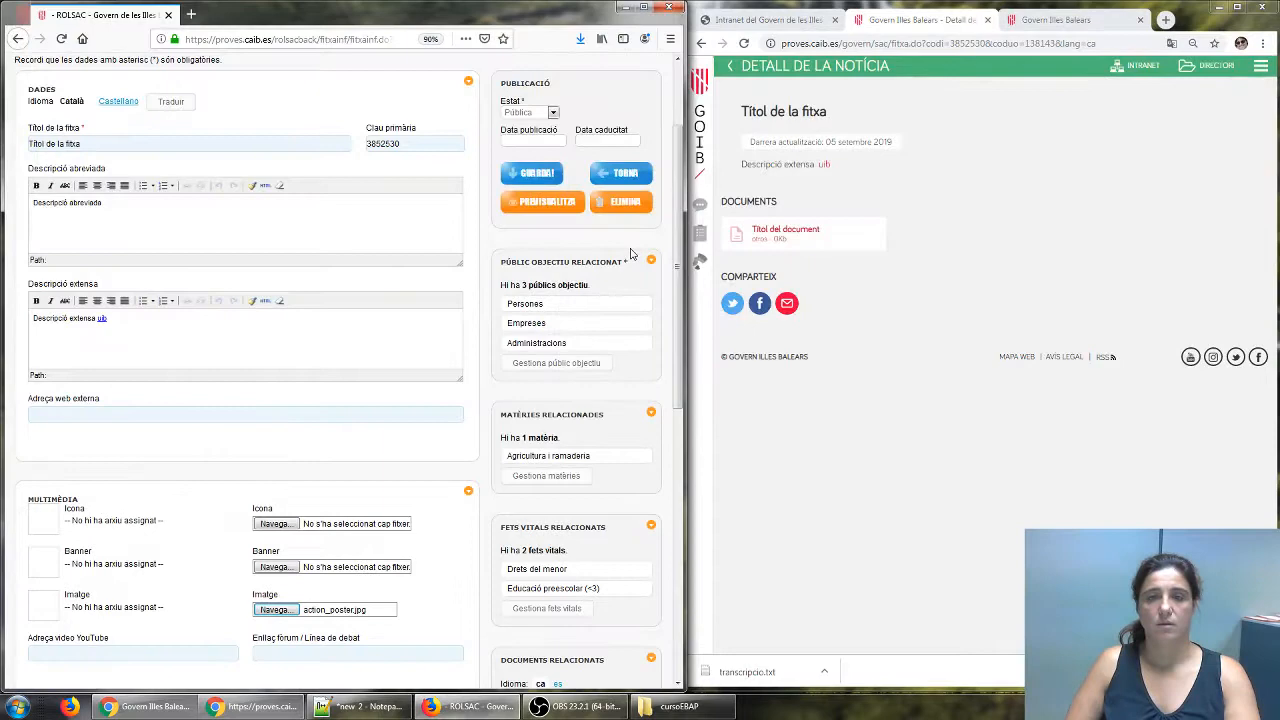
Leave the sheet discarding its unsaved changes, and reopen Títol de la fitxa from the Conselleria d'Agricultura, Pesca i Alimentació list.
left_click(620, 174)
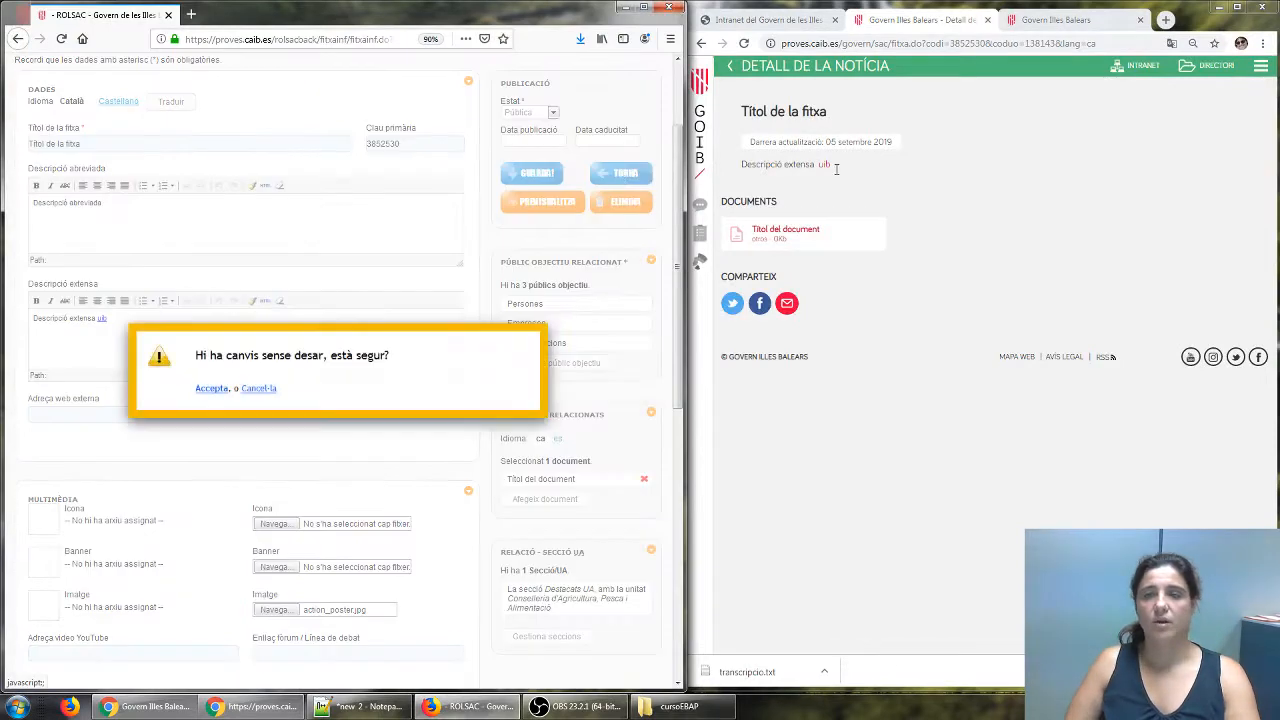
left_click(211, 390)
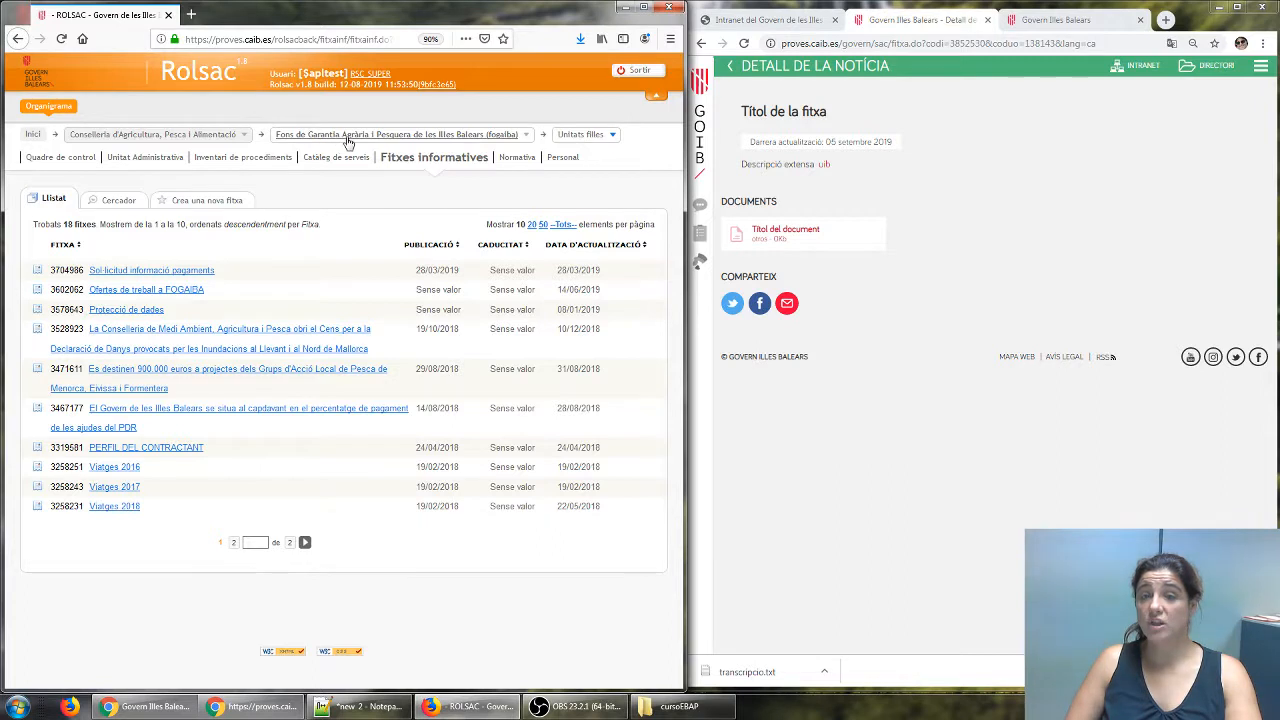
left_click(181, 138)
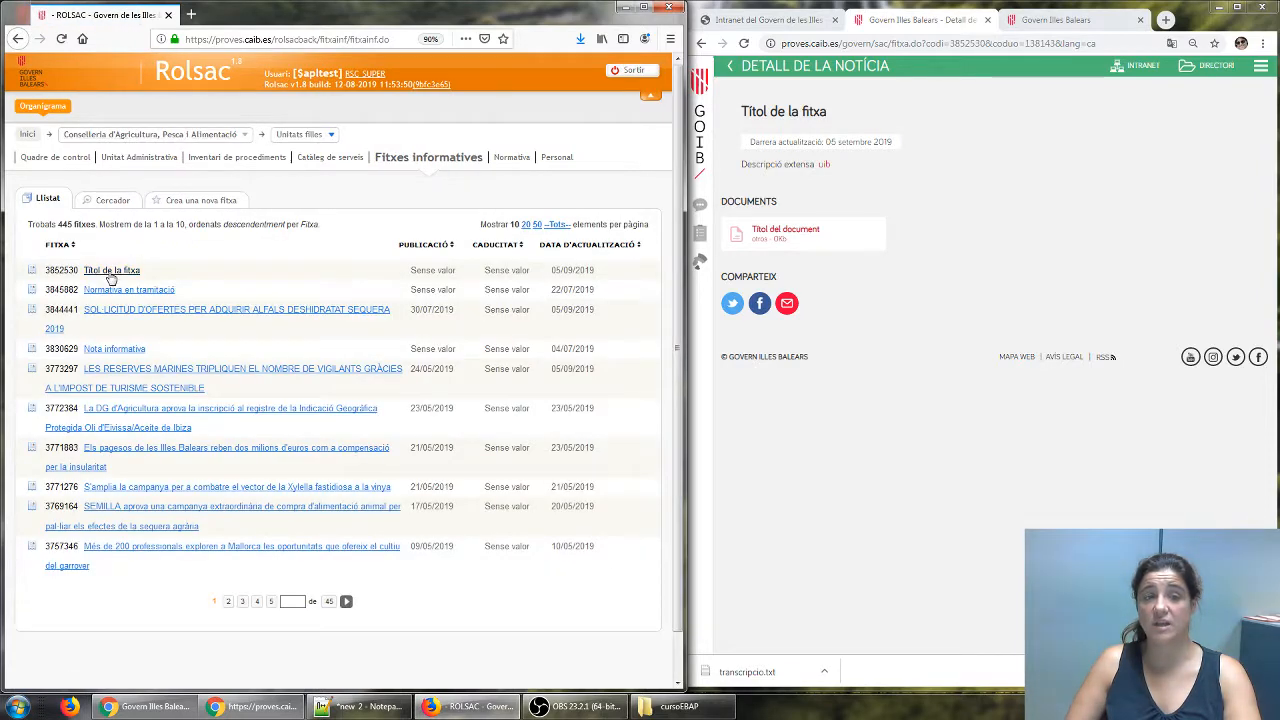
left_click(111, 271)
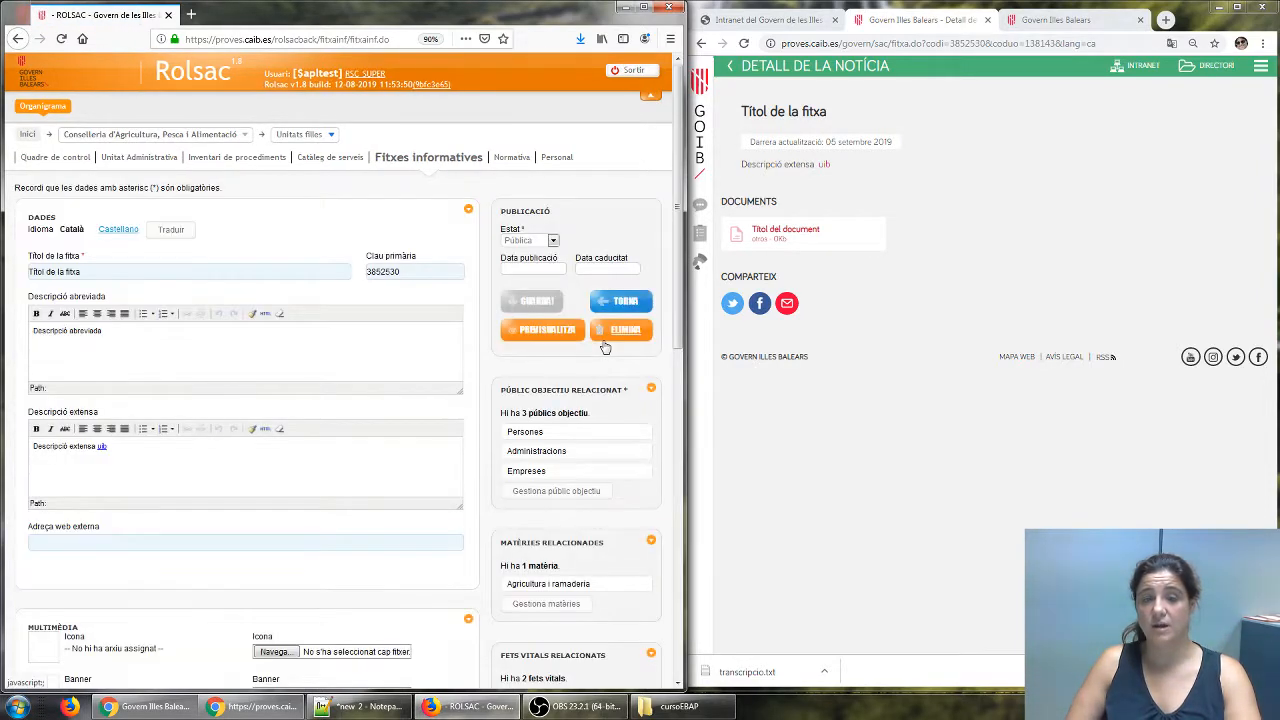
scroll(605, 347, "down", 7)
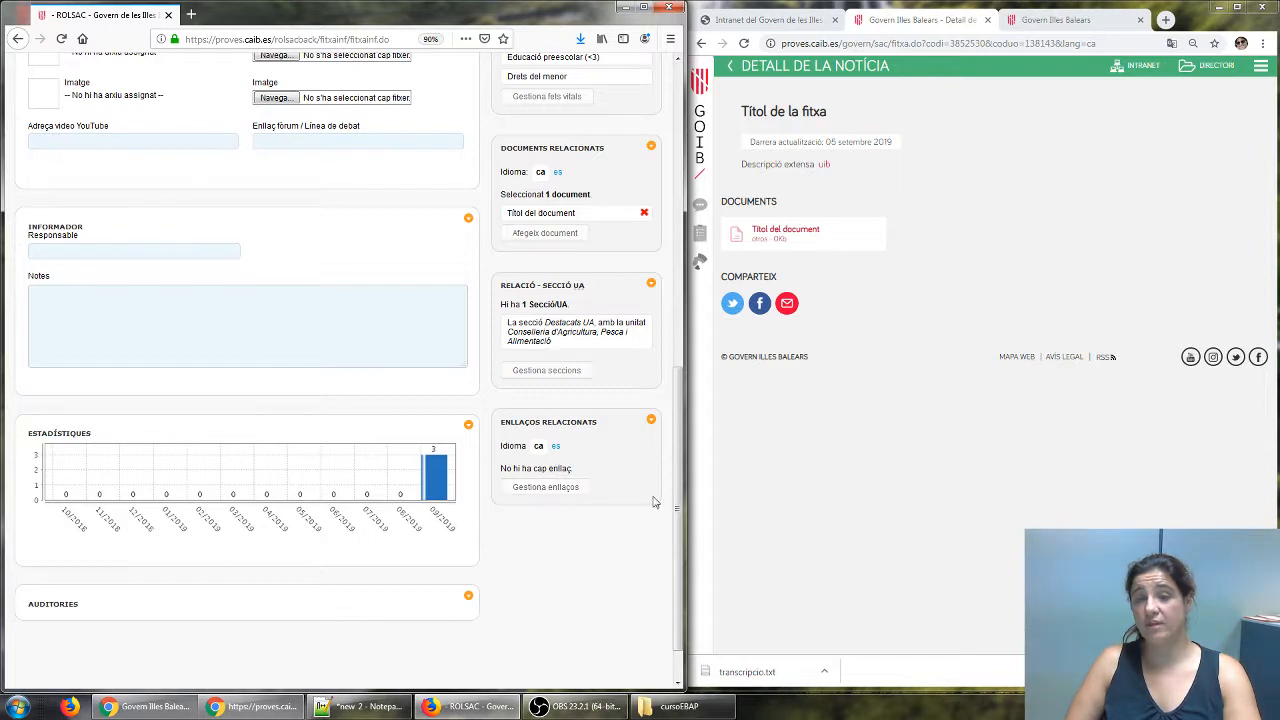
left_click(541, 488)
left_click(208, 272)
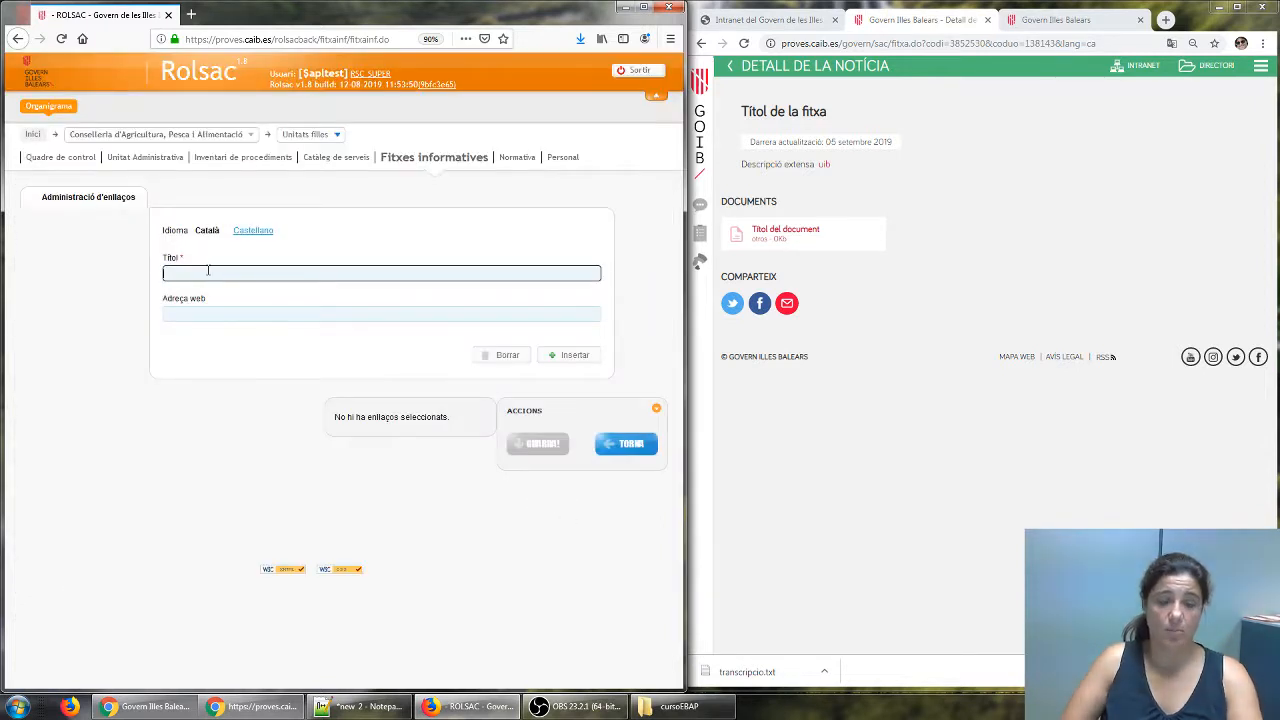
left_click(216, 313)
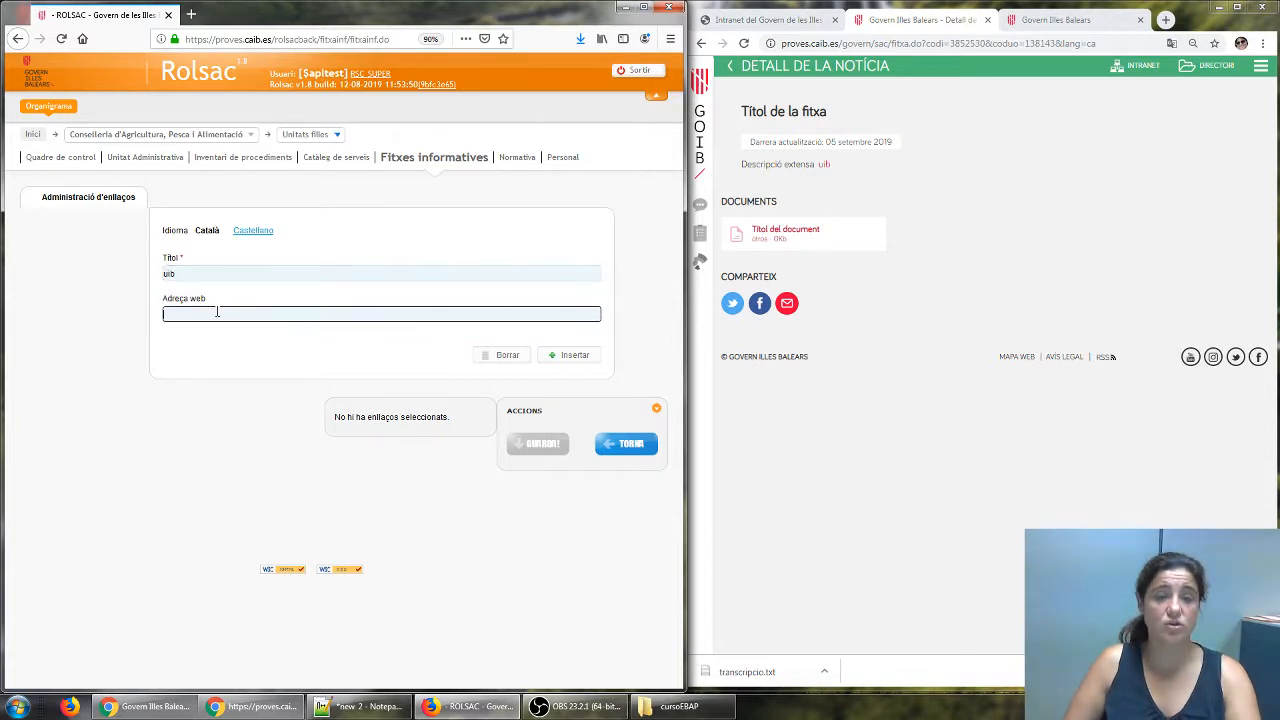
type("http://www.")
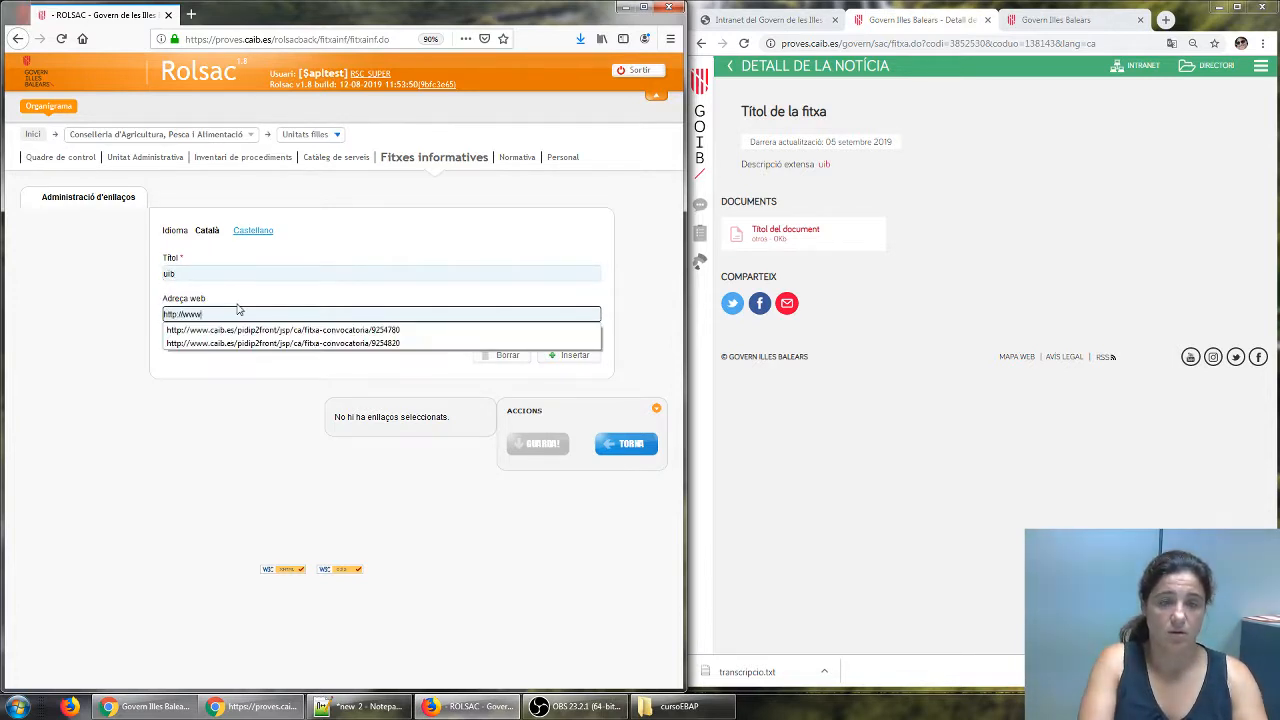
type("uib.es")
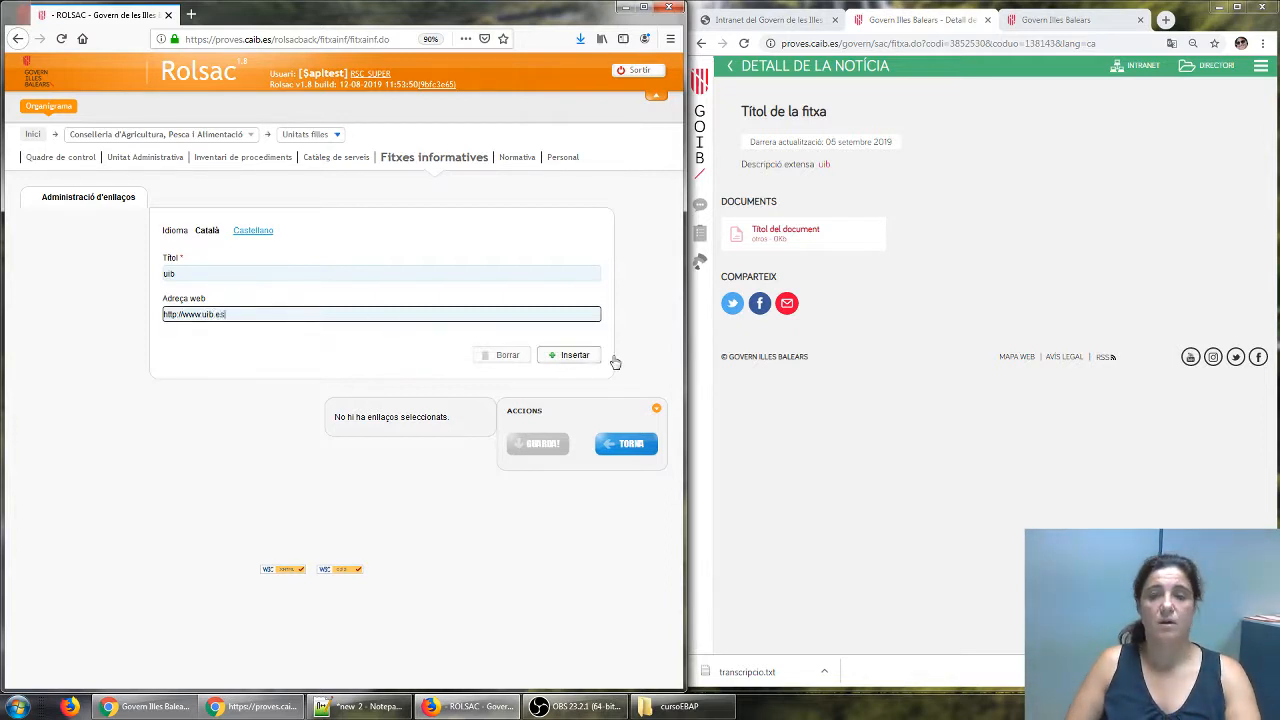
left_click(575, 356)
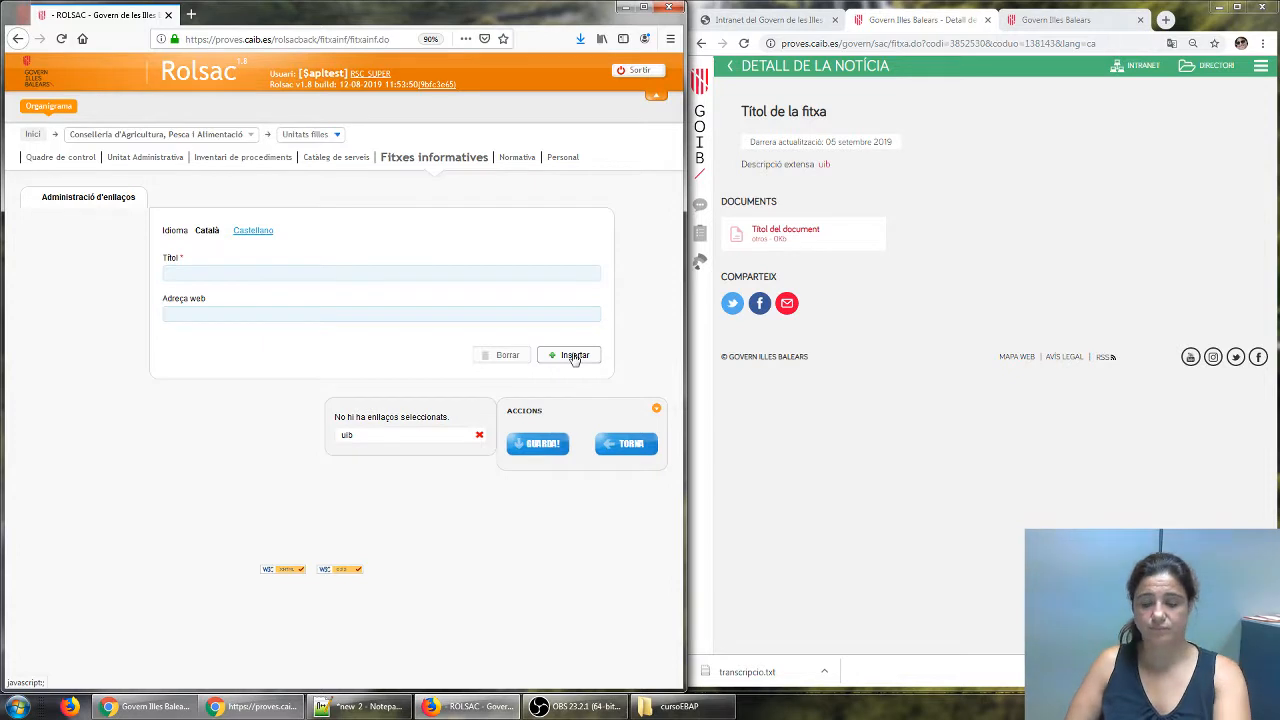
key("ctrl+minus")
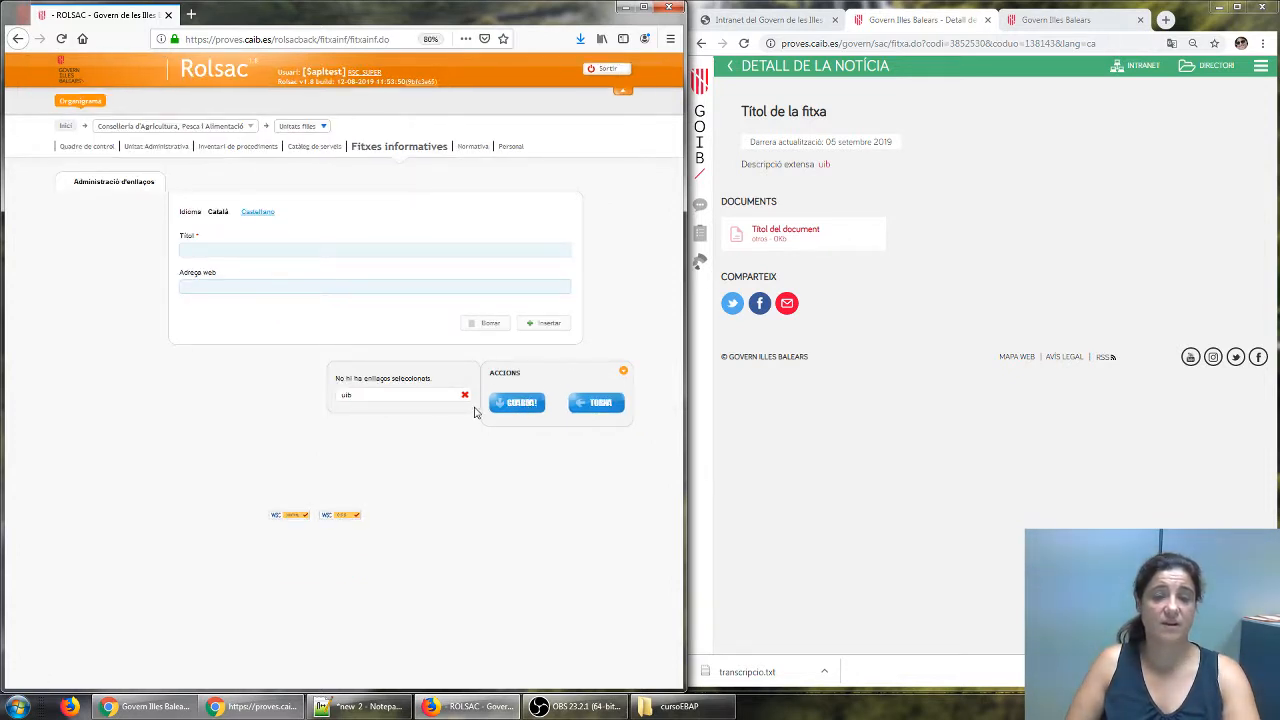
left_click(520, 404)
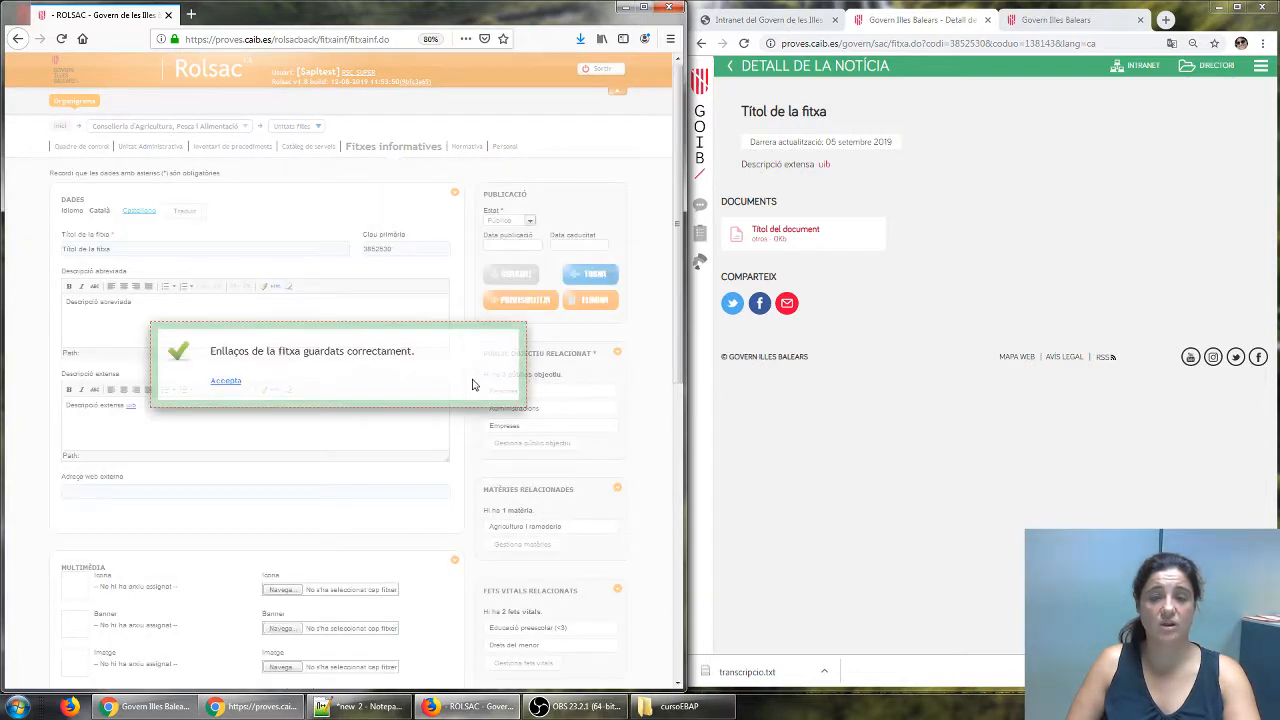
left_click(238, 384)
Reload the sheet's public page and check its Enllaços section in both the enlarged and the reduced window.
scroll(571, 400, "down", 10)
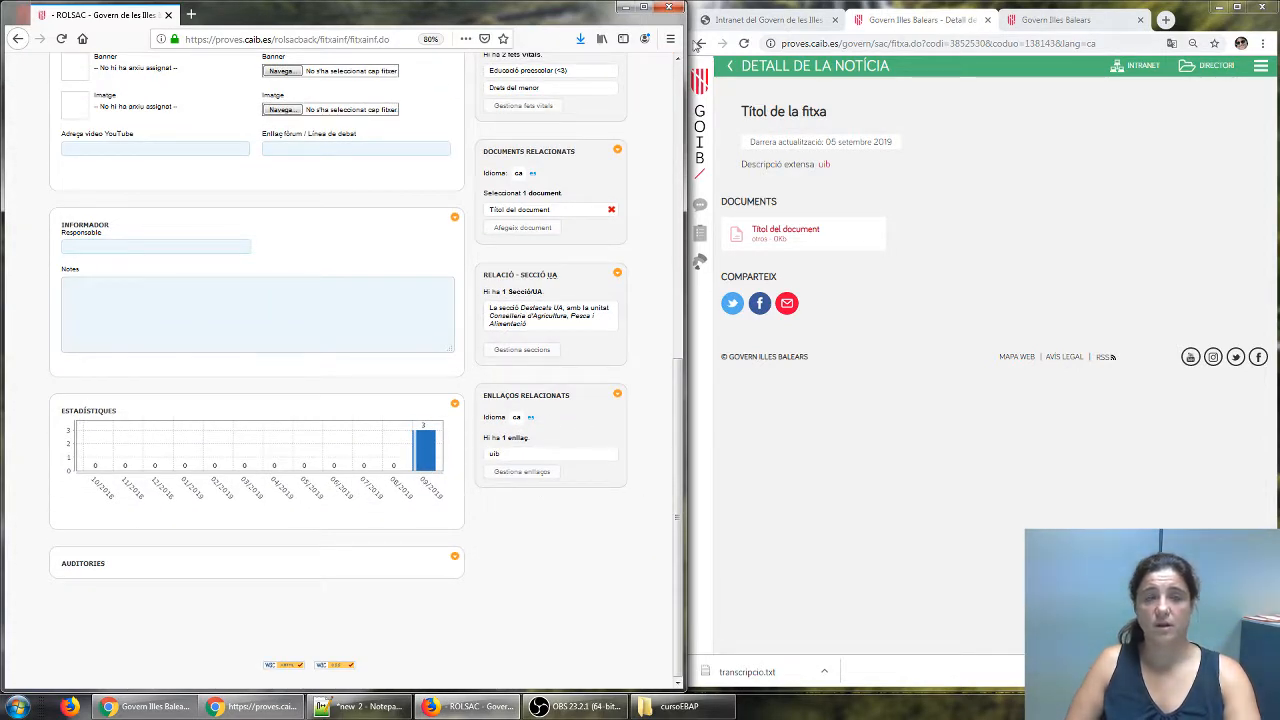
key("F5")
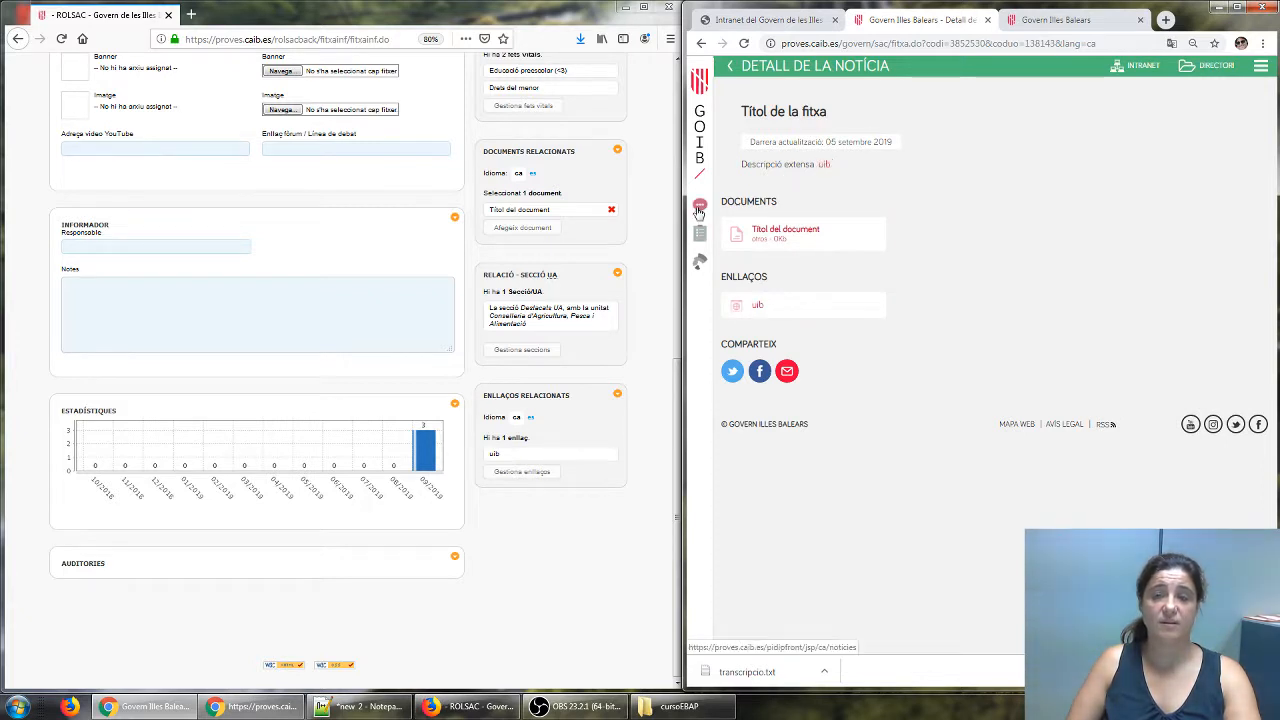
left_click(1238, 8)
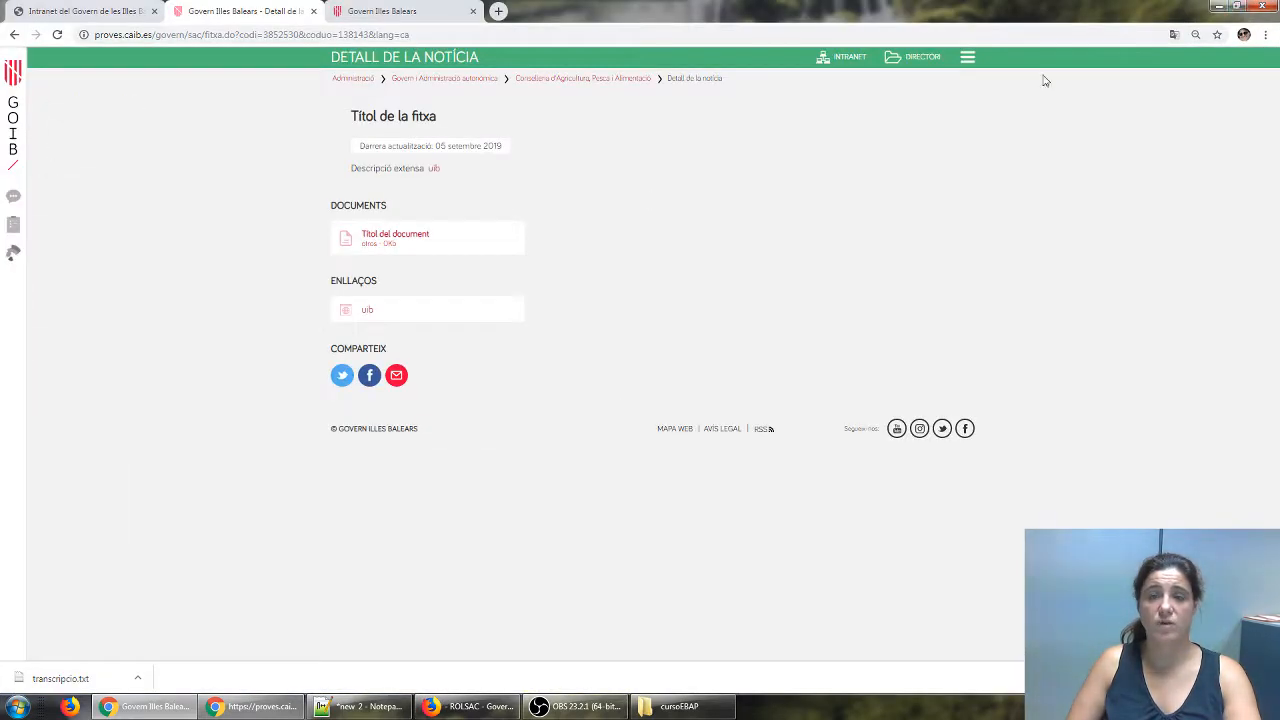
left_click(1238, 8)
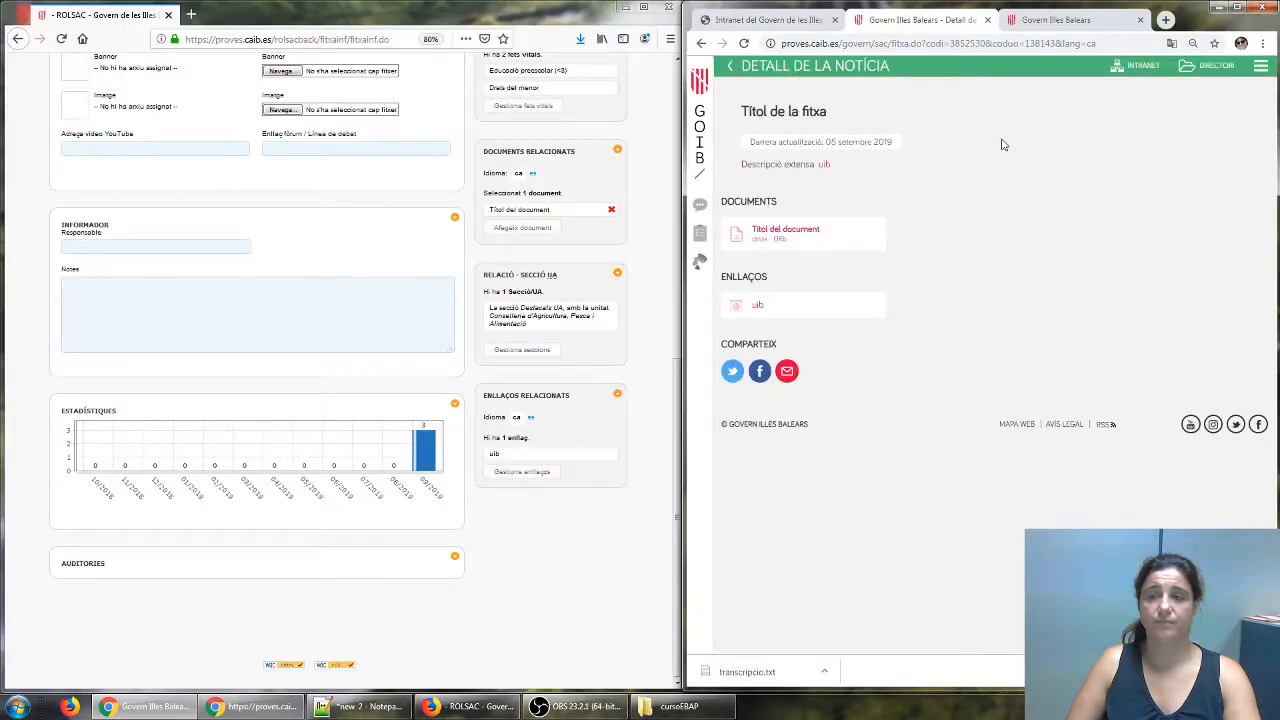
scroll(665, 320, "up", 10)
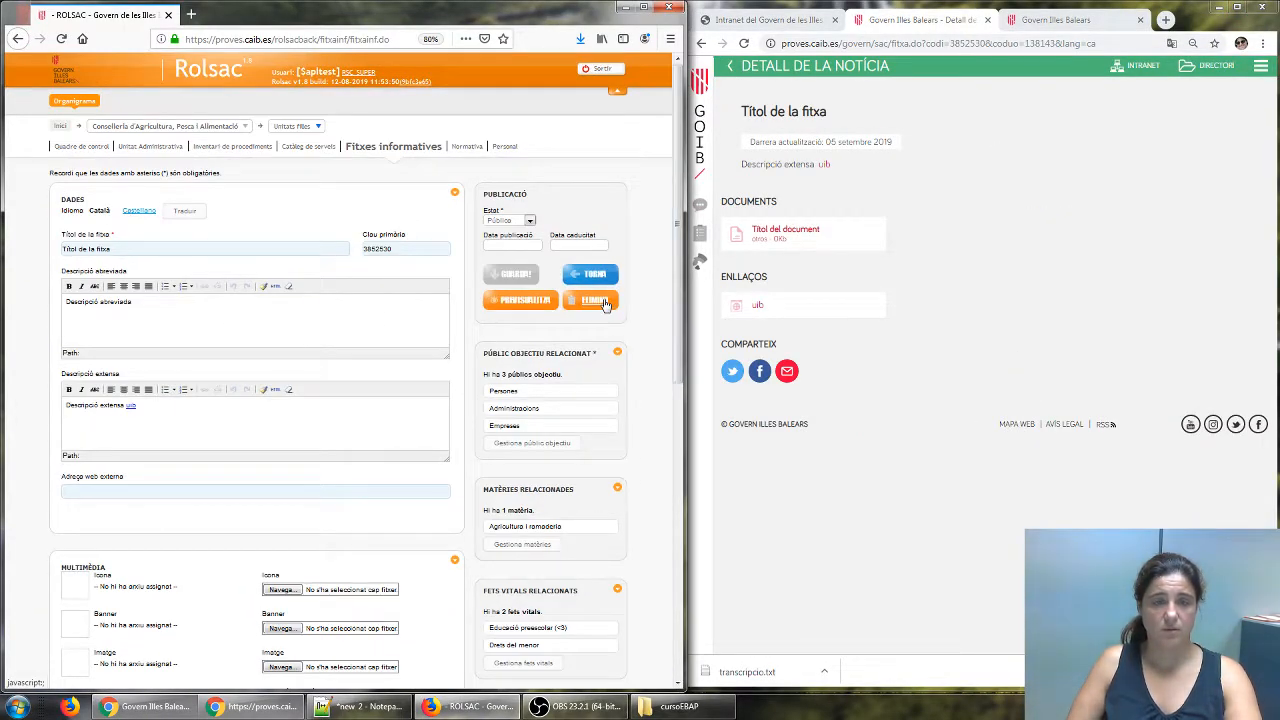
scroll(594, 422, "down", 3)
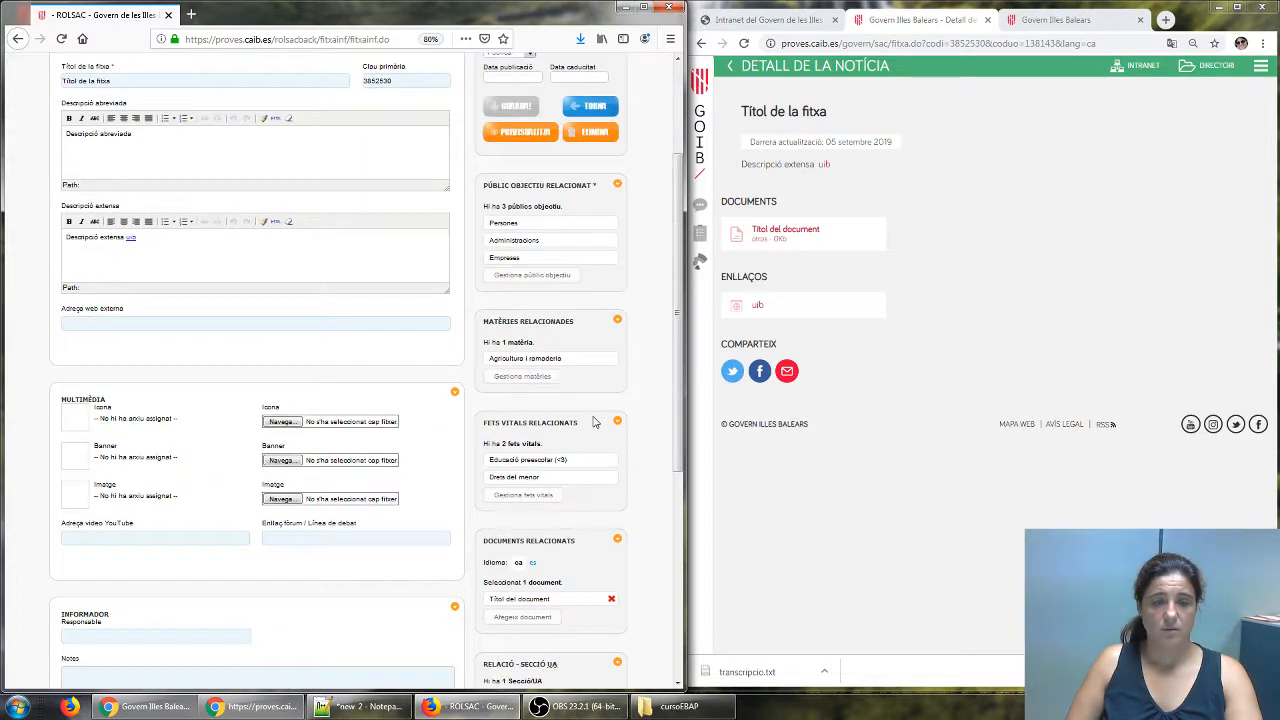
scroll(594, 422, "up", 3)
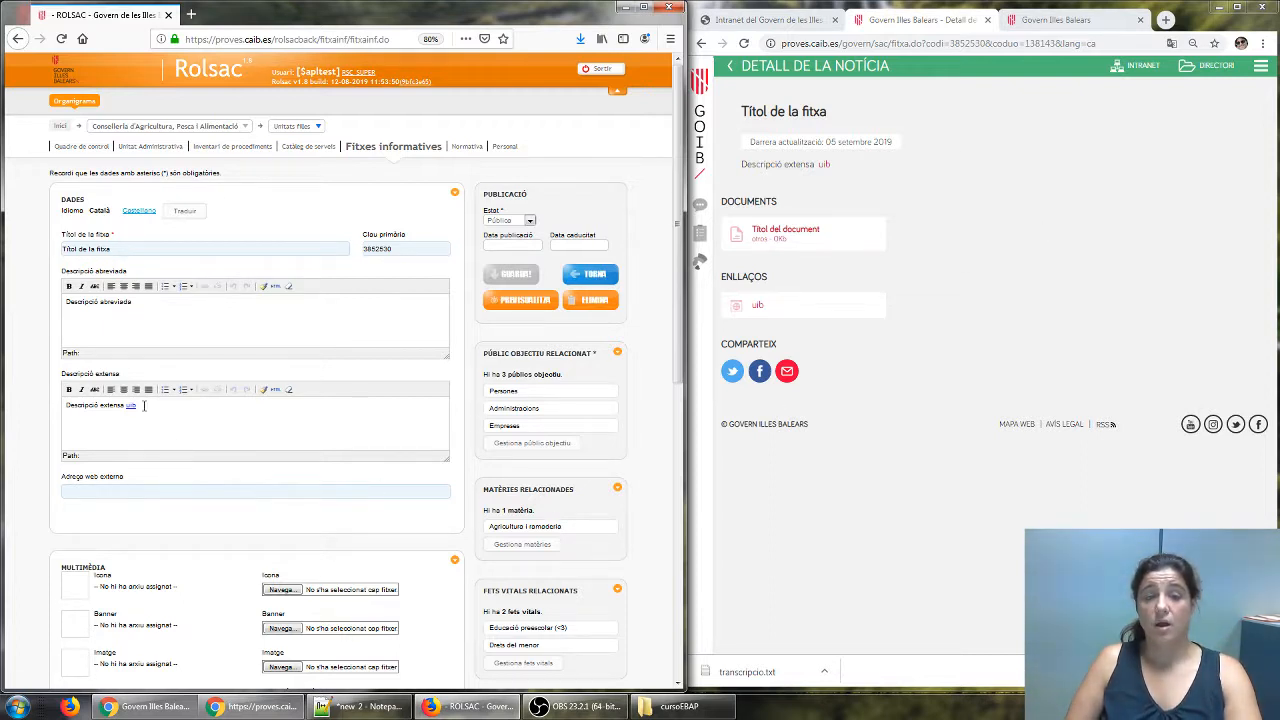
left_click(122, 491)
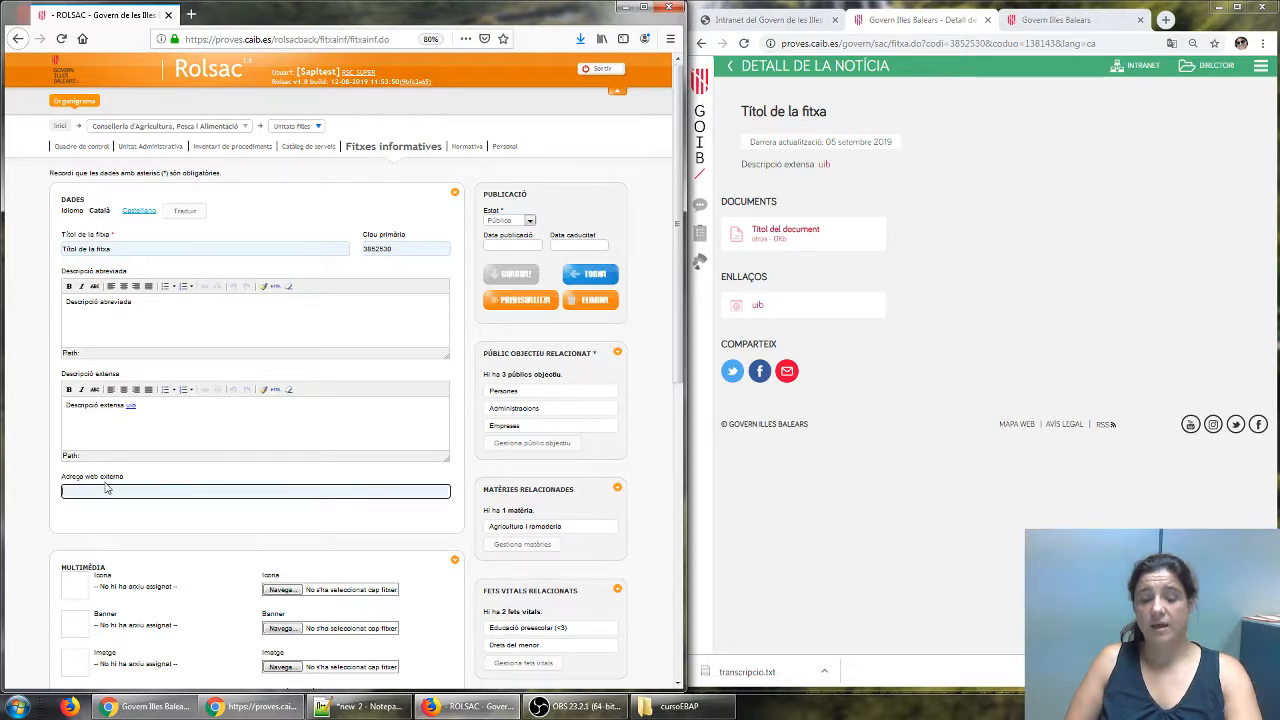
key("ctrl+plus")
key("ctrl+plus")
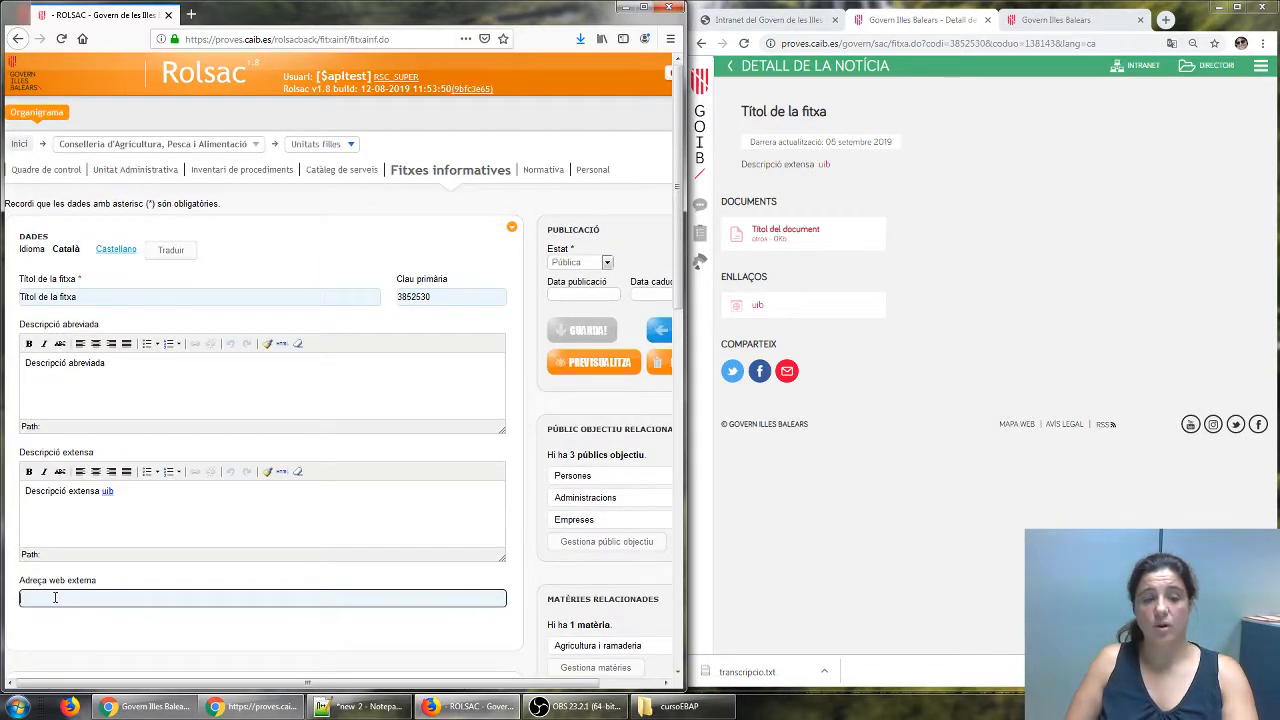
type("http")
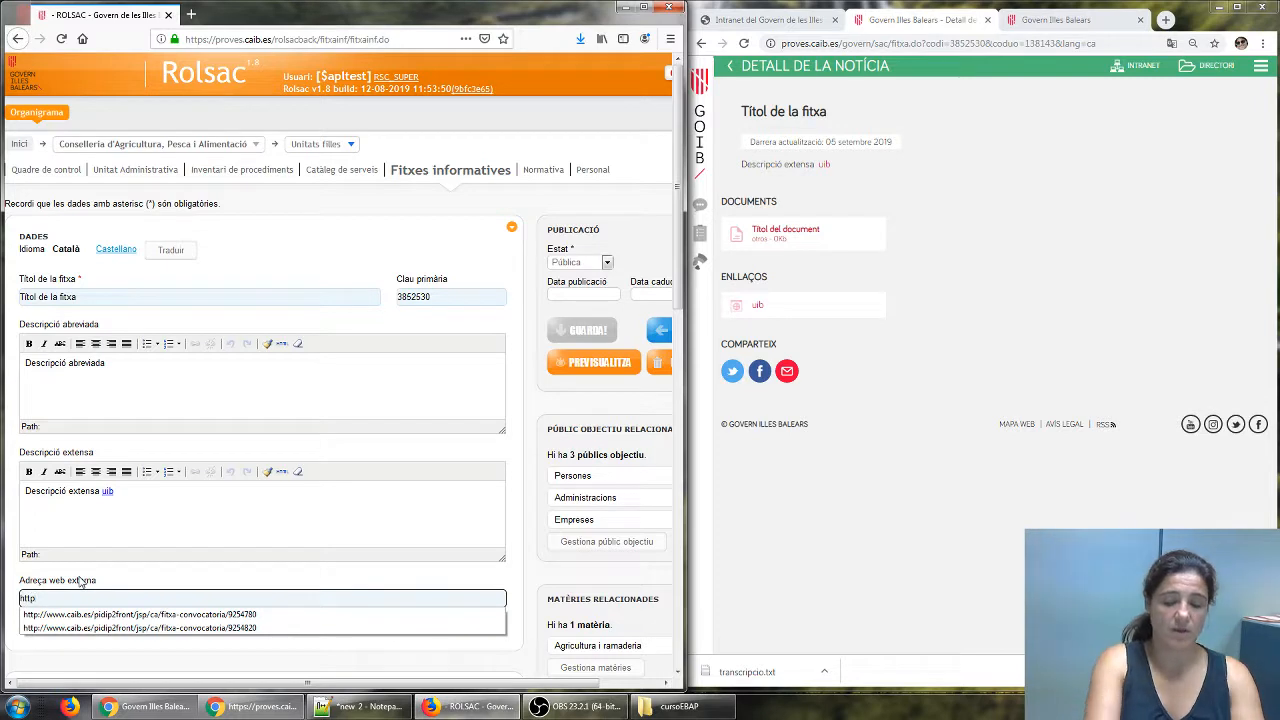
type("://ww")
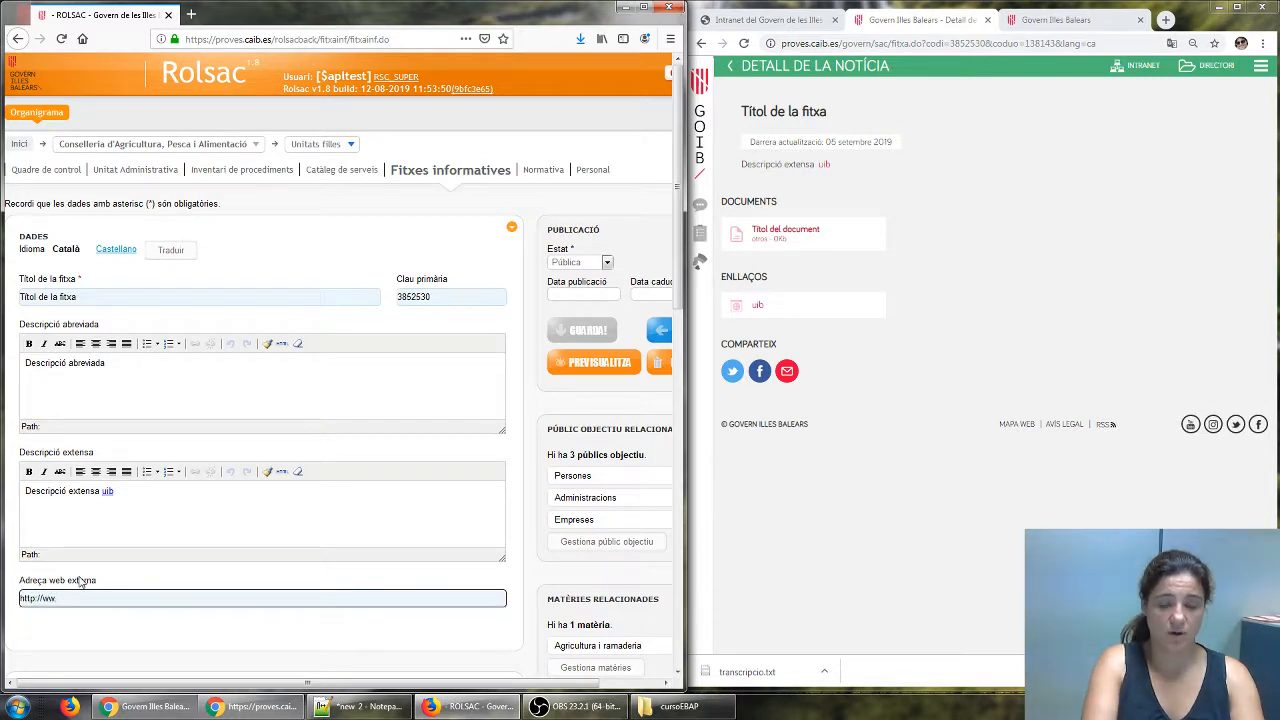
type(".uib.es")
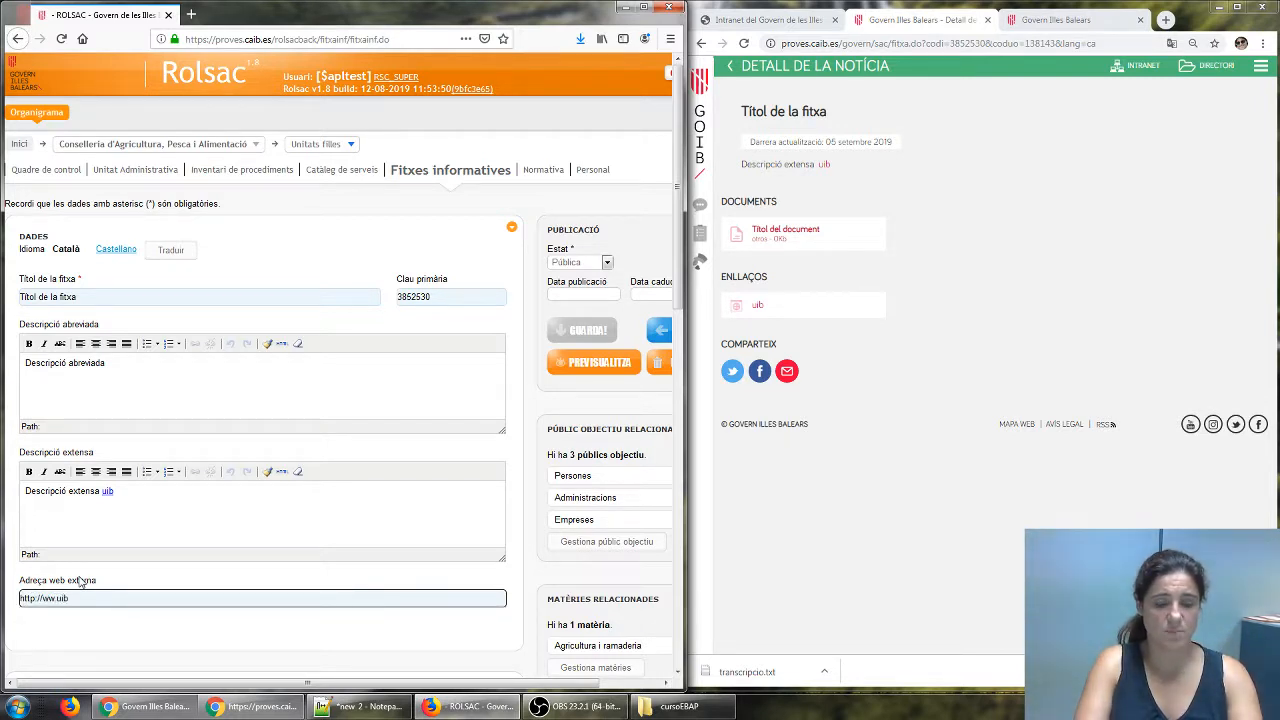
Append "uib" to the sheet's title so it reads "Títol de la fitxa uib", and save the sheet.
left_click(150, 296)
type("uib")
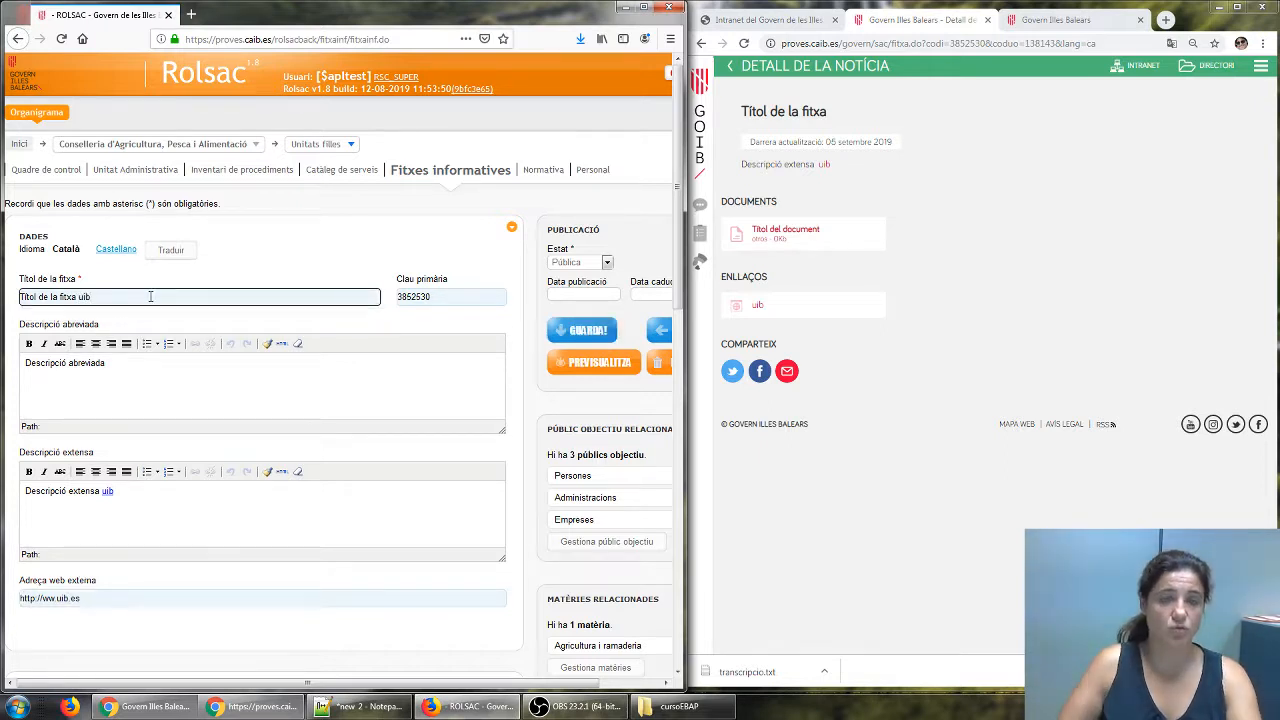
left_click(582, 330)
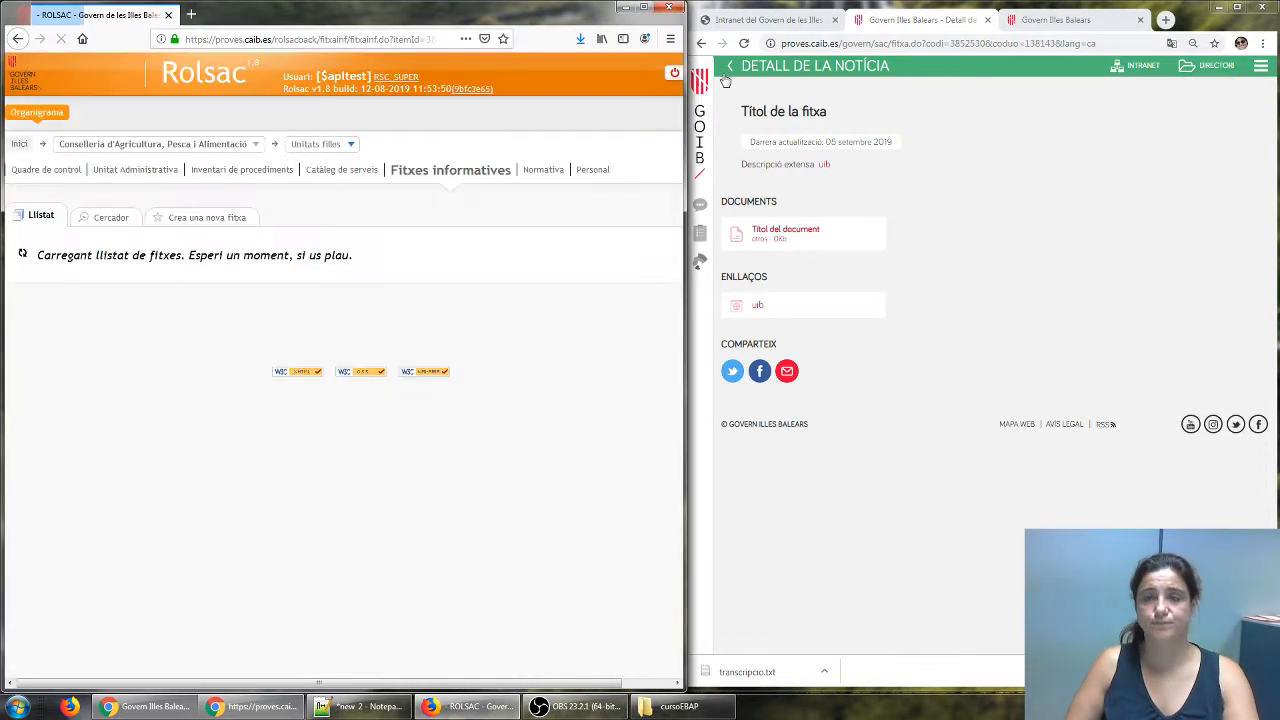
Return to the Conselleria d'Agricultura's public page, reload it, and open Títol de la fitxa uib under Destacats to test its external address.
left_click(730, 68)
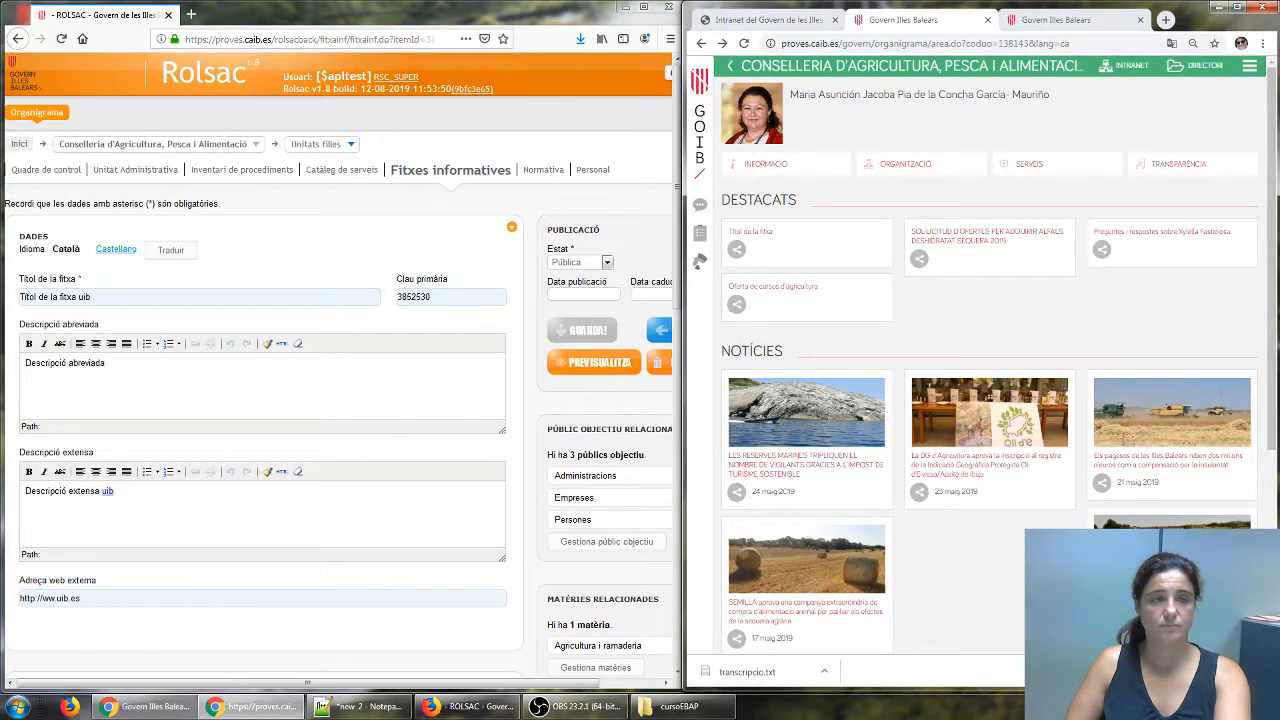
left_click(965, 47)
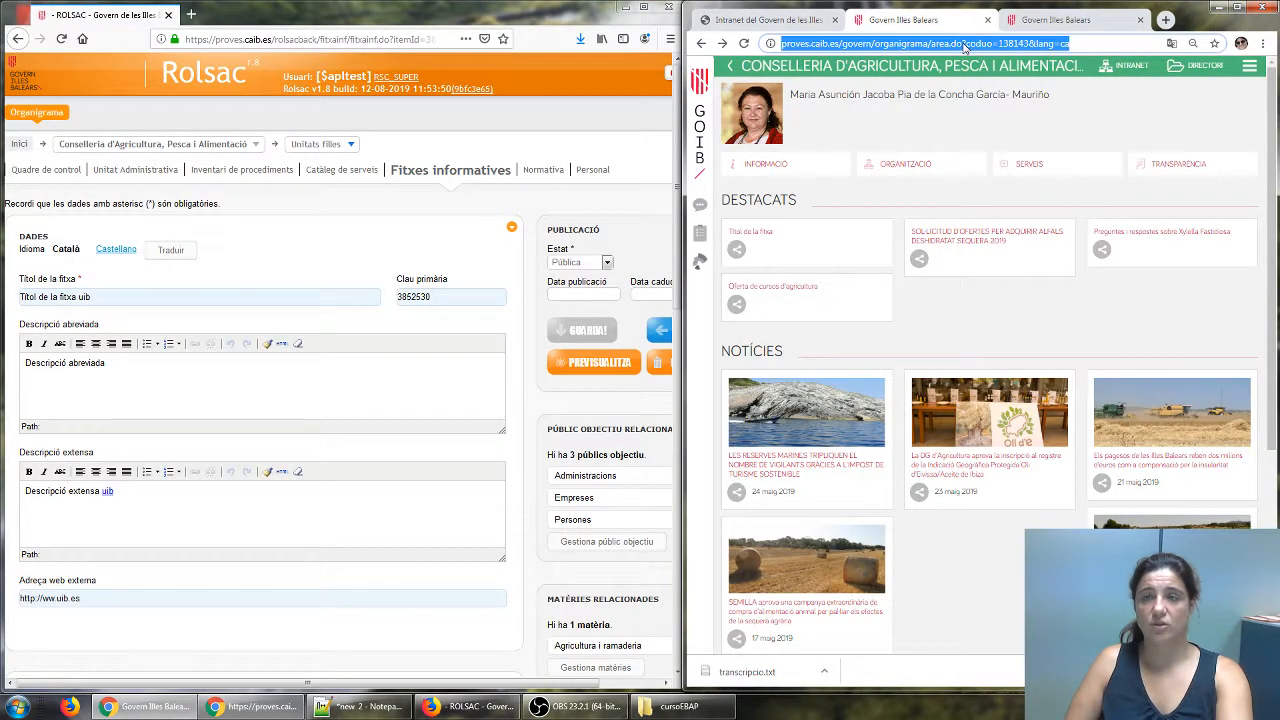
key("Return")
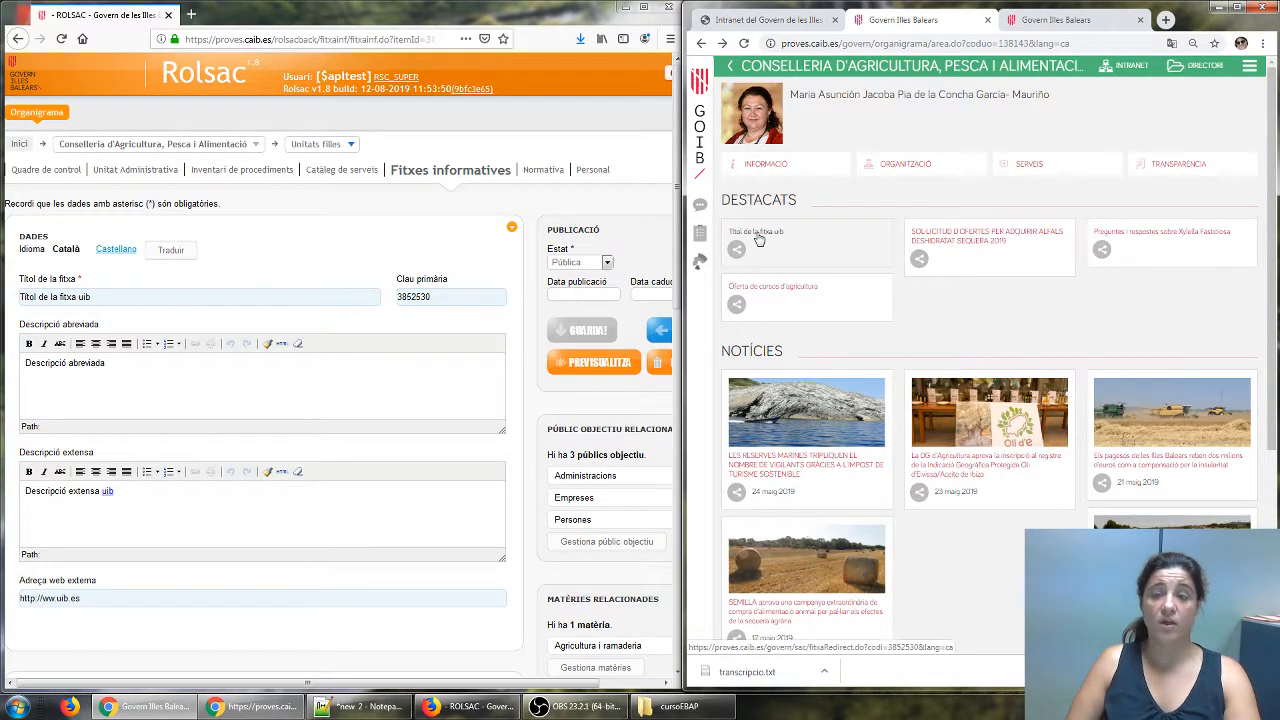
triple_click(106, 598)
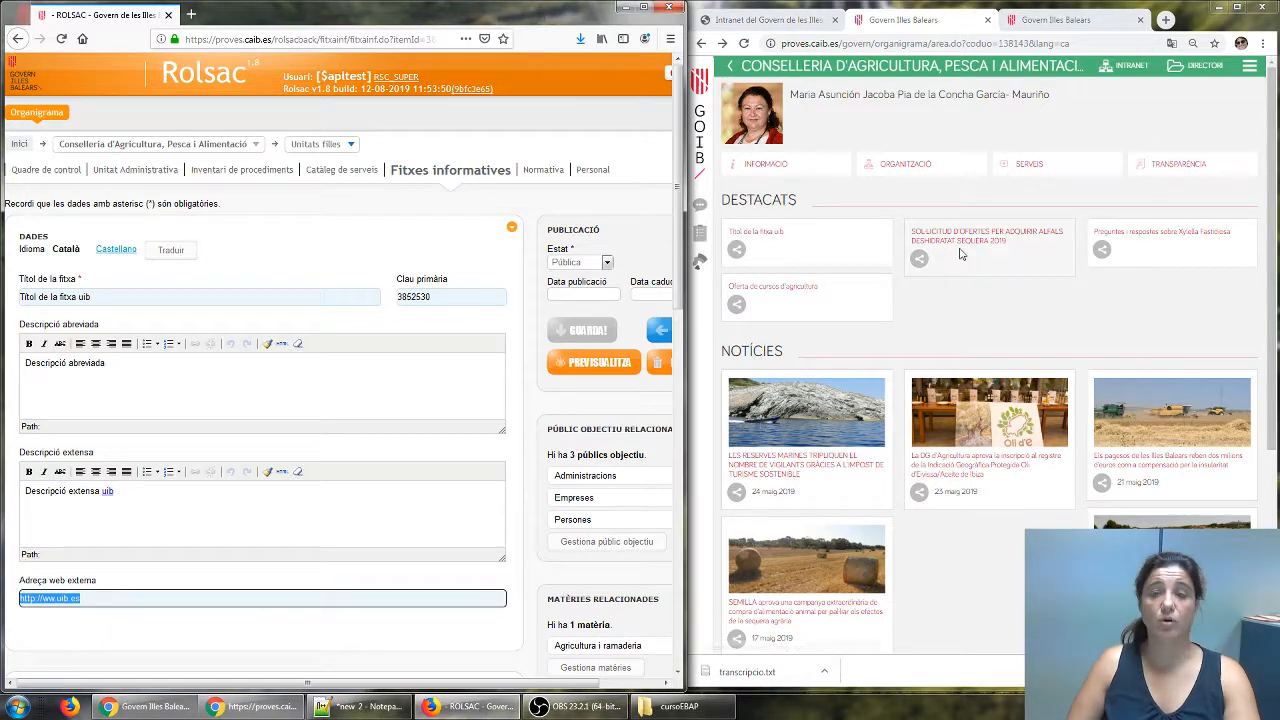
left_click(767, 235)
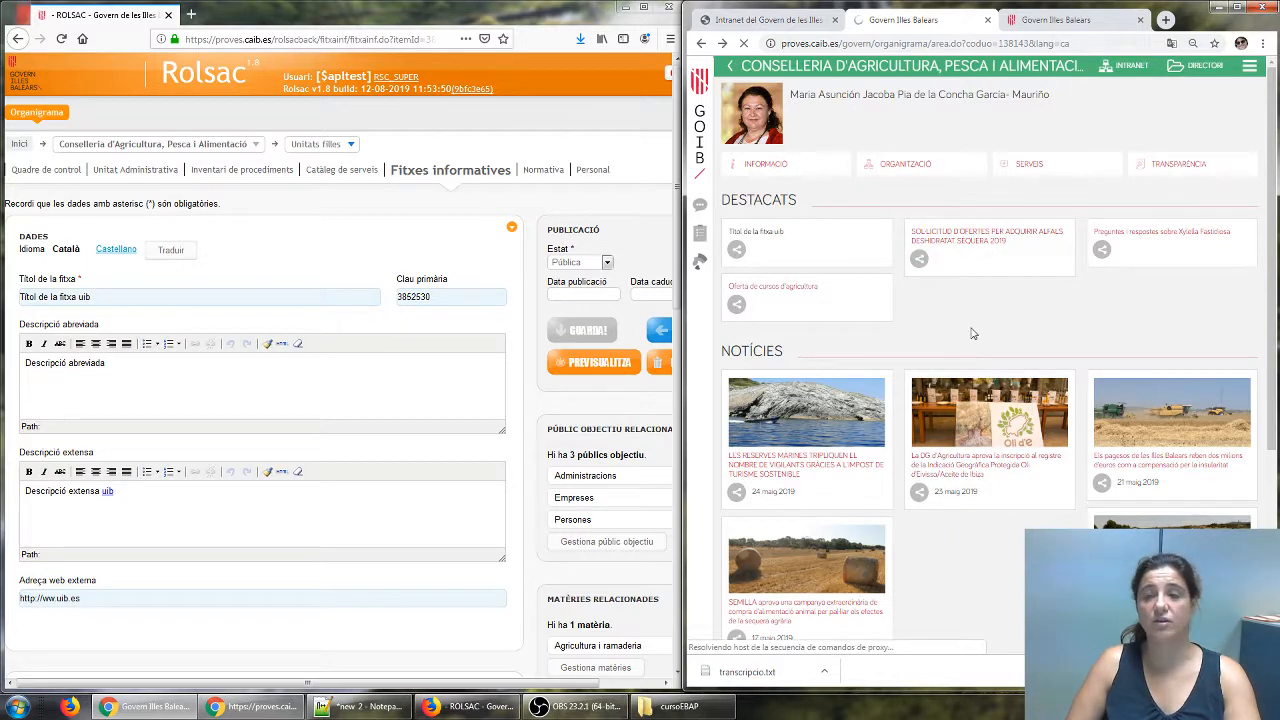
left_click(773, 233)
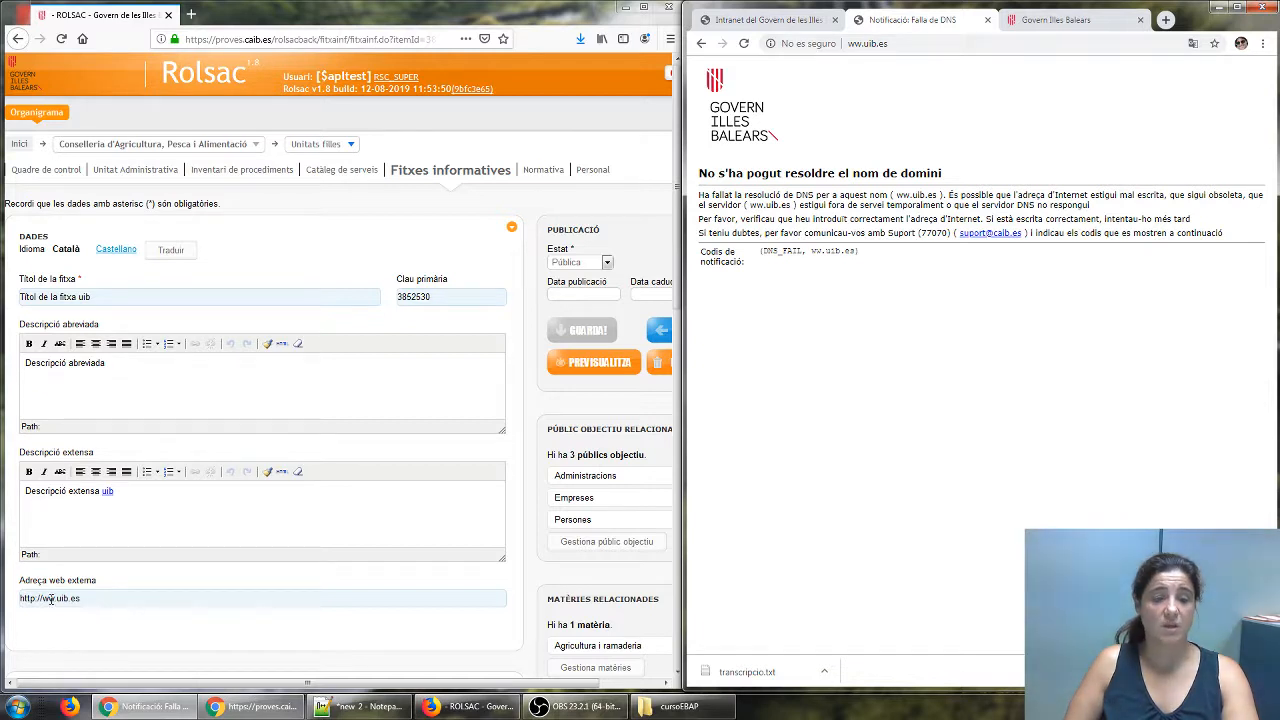
left_click(858, 44)
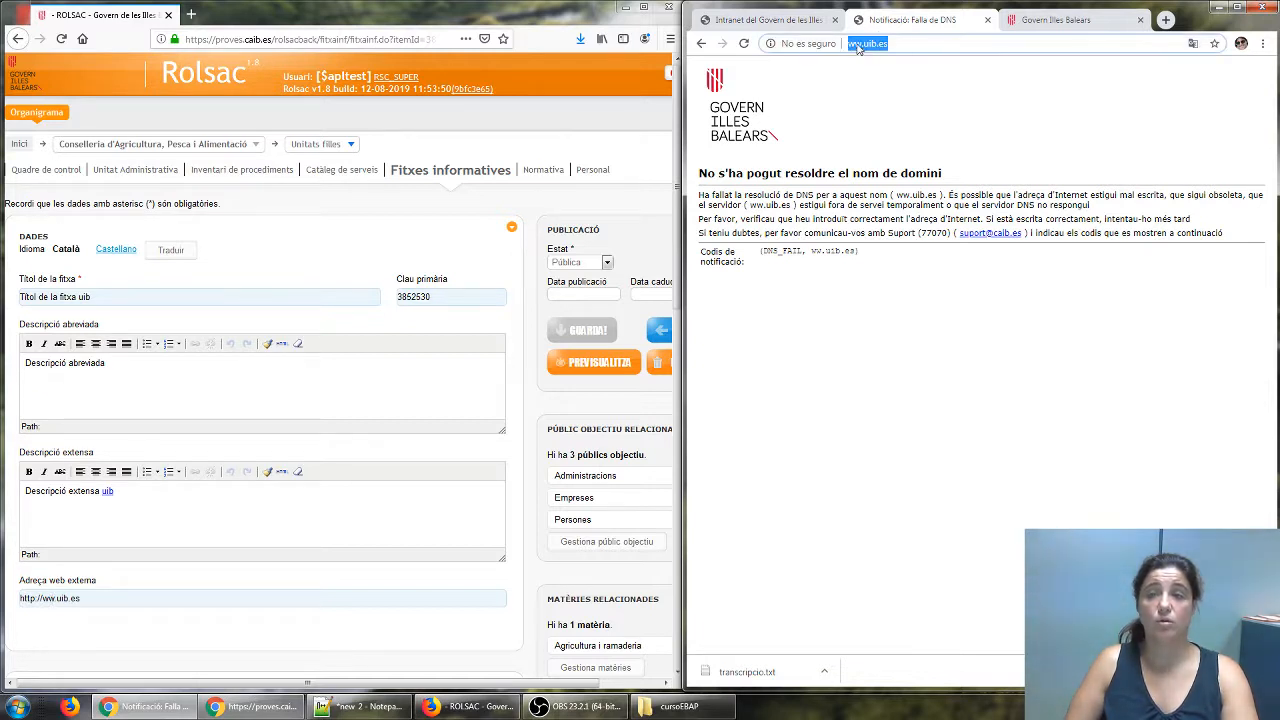
left_click(56, 599)
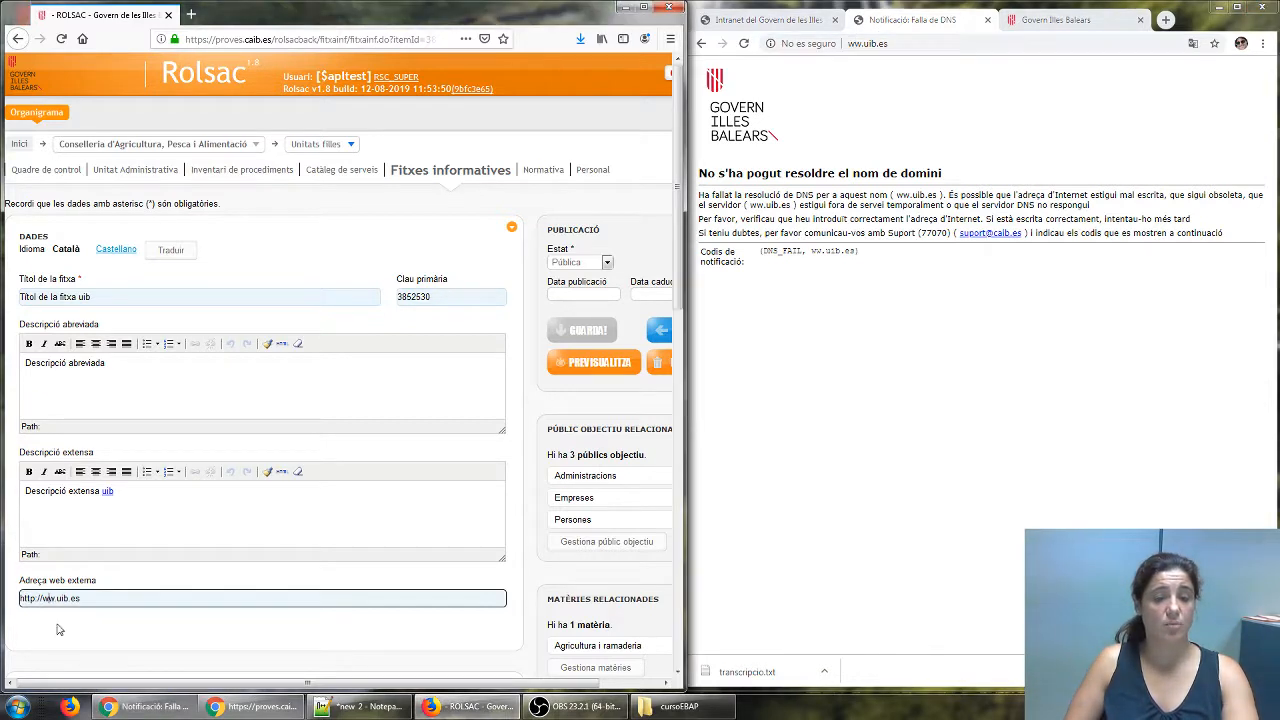
left_click(589, 331)
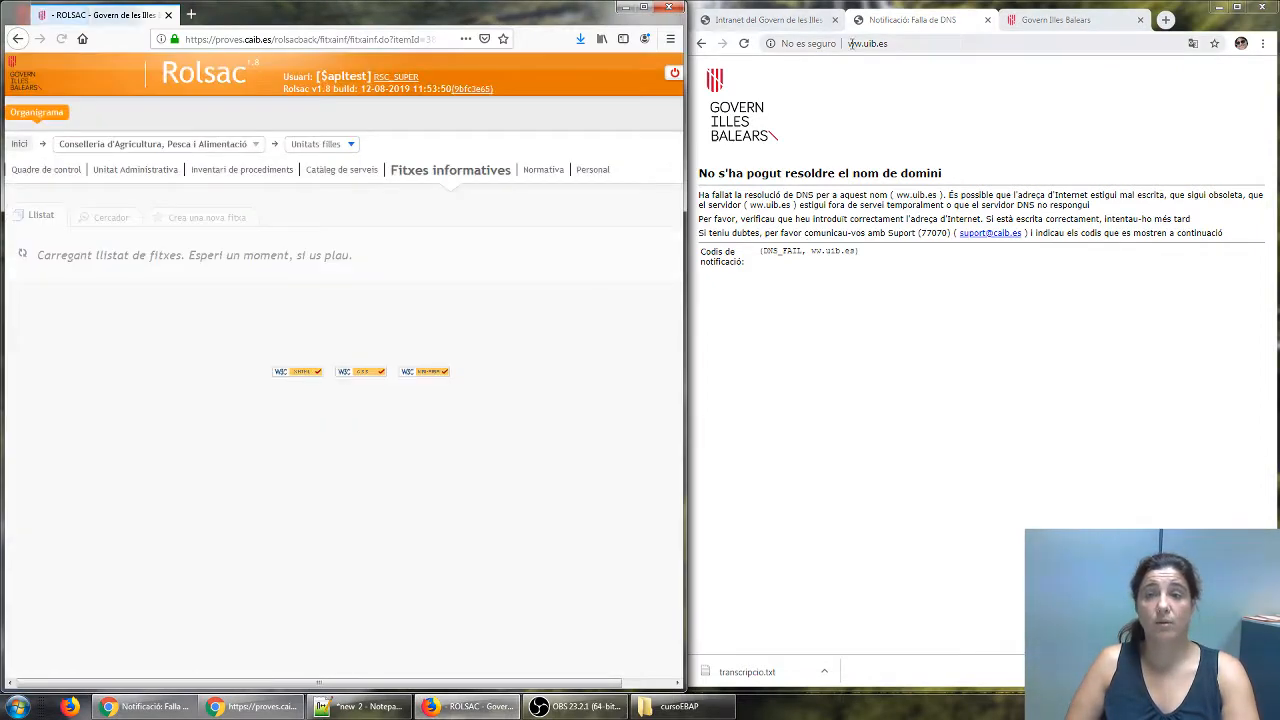
Return to the Conselleria's public page, reload it, open Títol de la fitxa uib to test the corrected address, and close that page.
left_click(851, 44)
key("alt+Left")
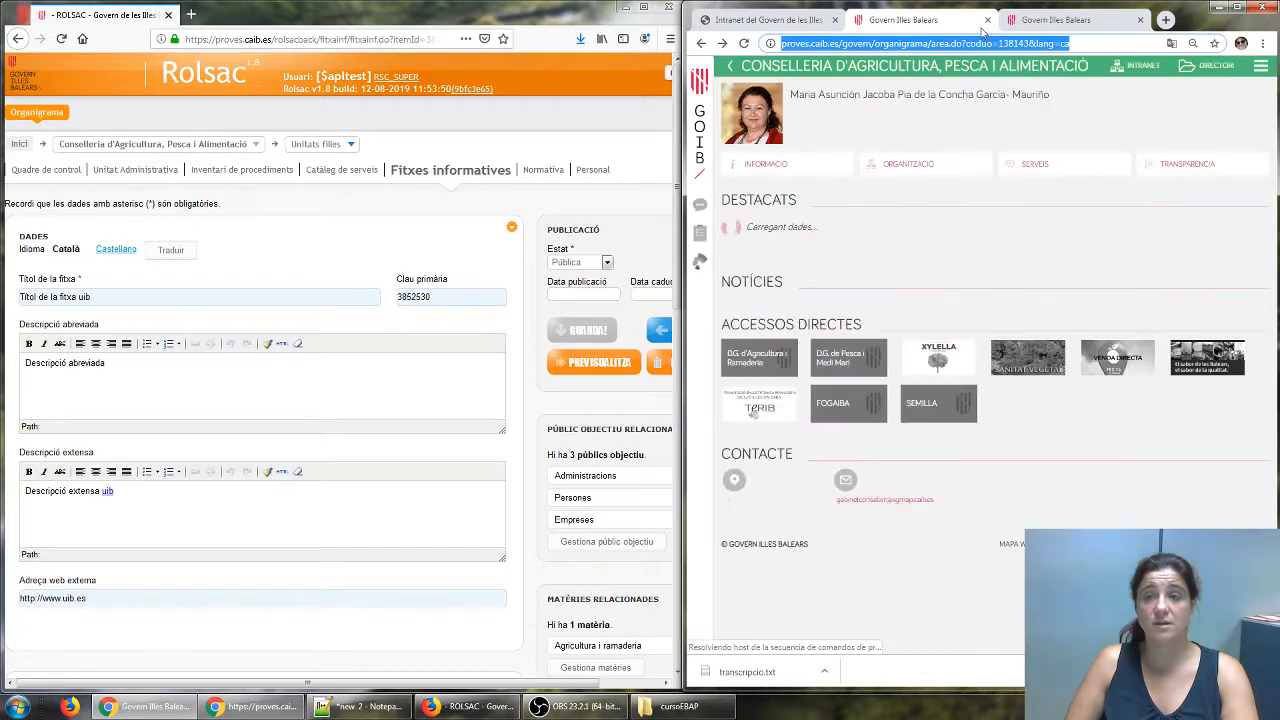
key("alt+Tab")
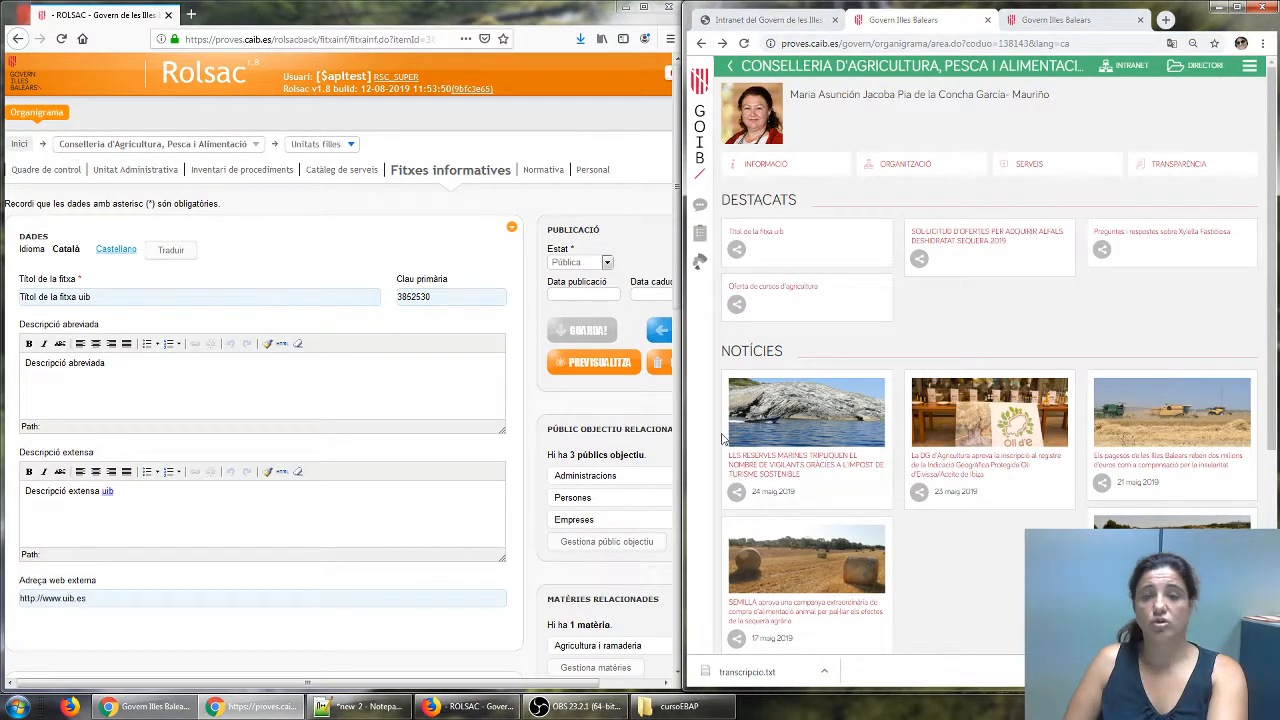
left_click(982, 43)
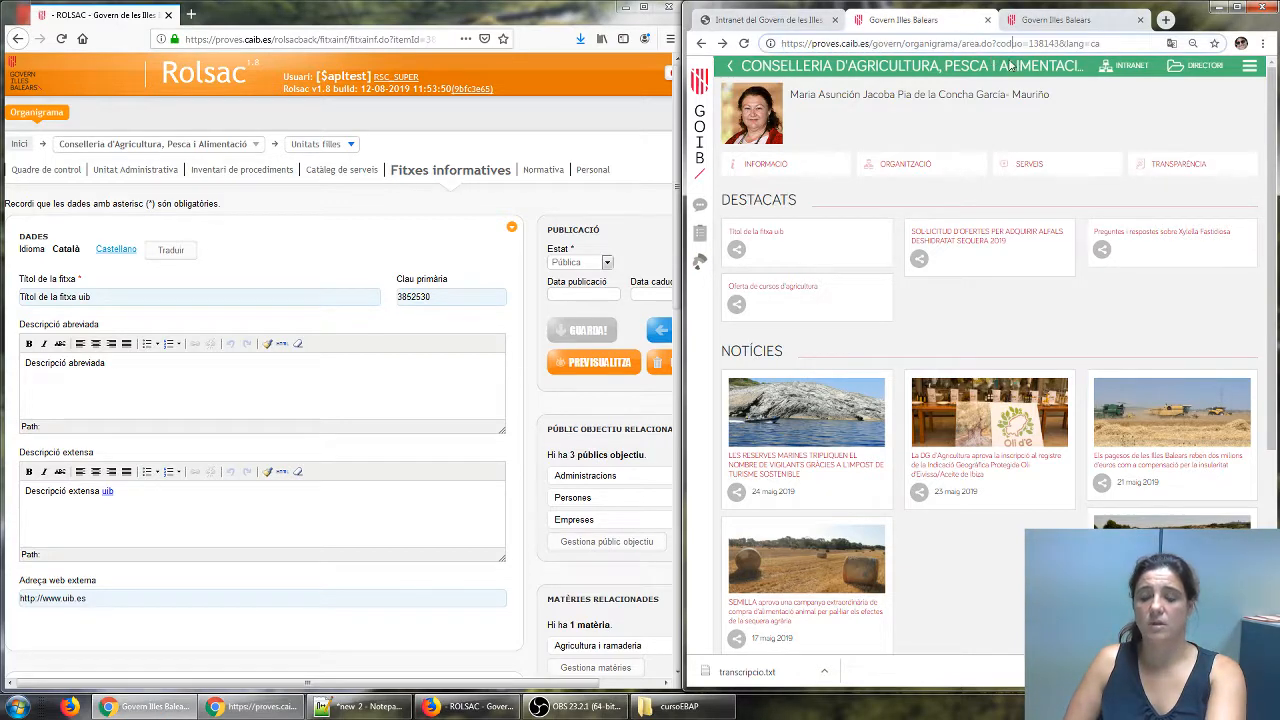
key("Return")
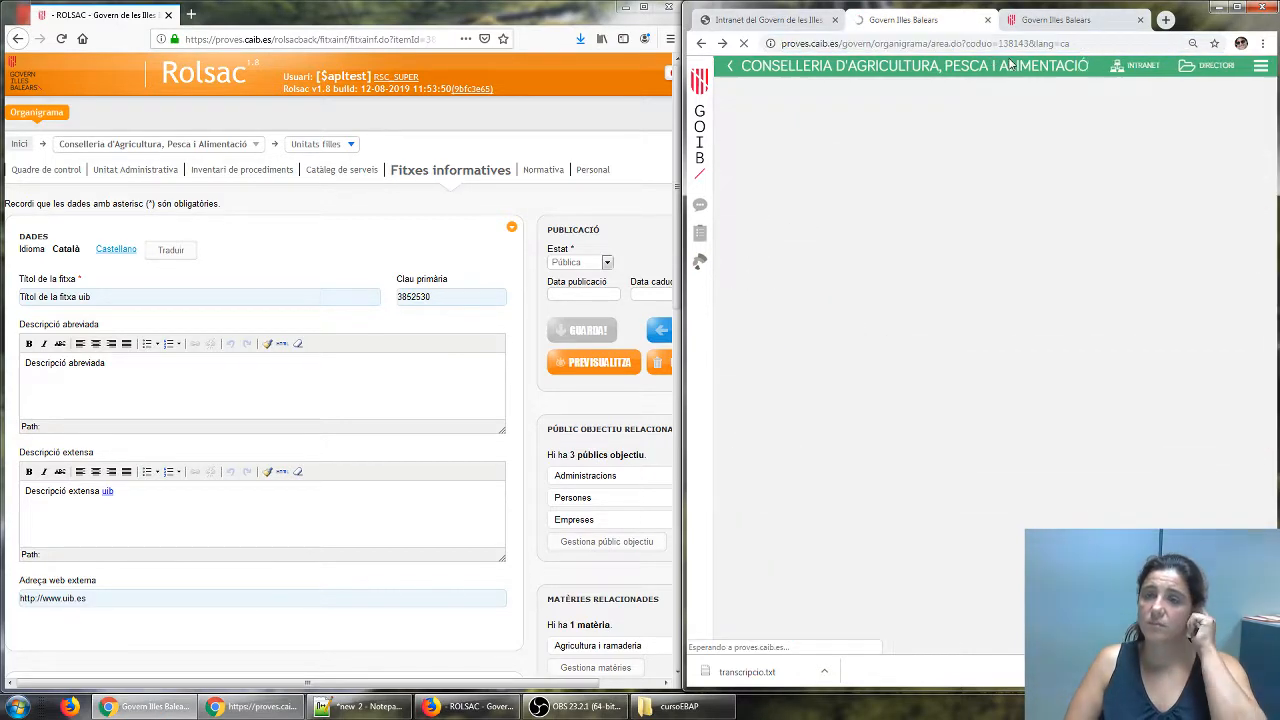
left_click(769, 239)
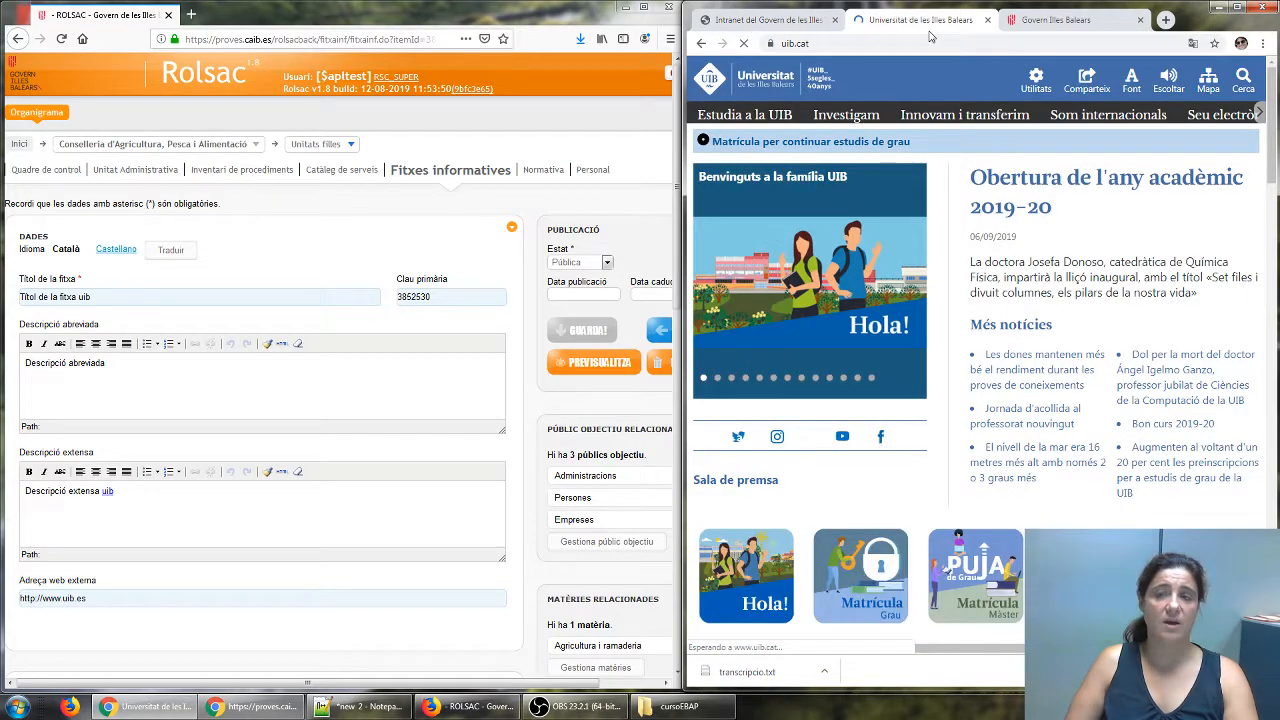
left_click(987, 20)
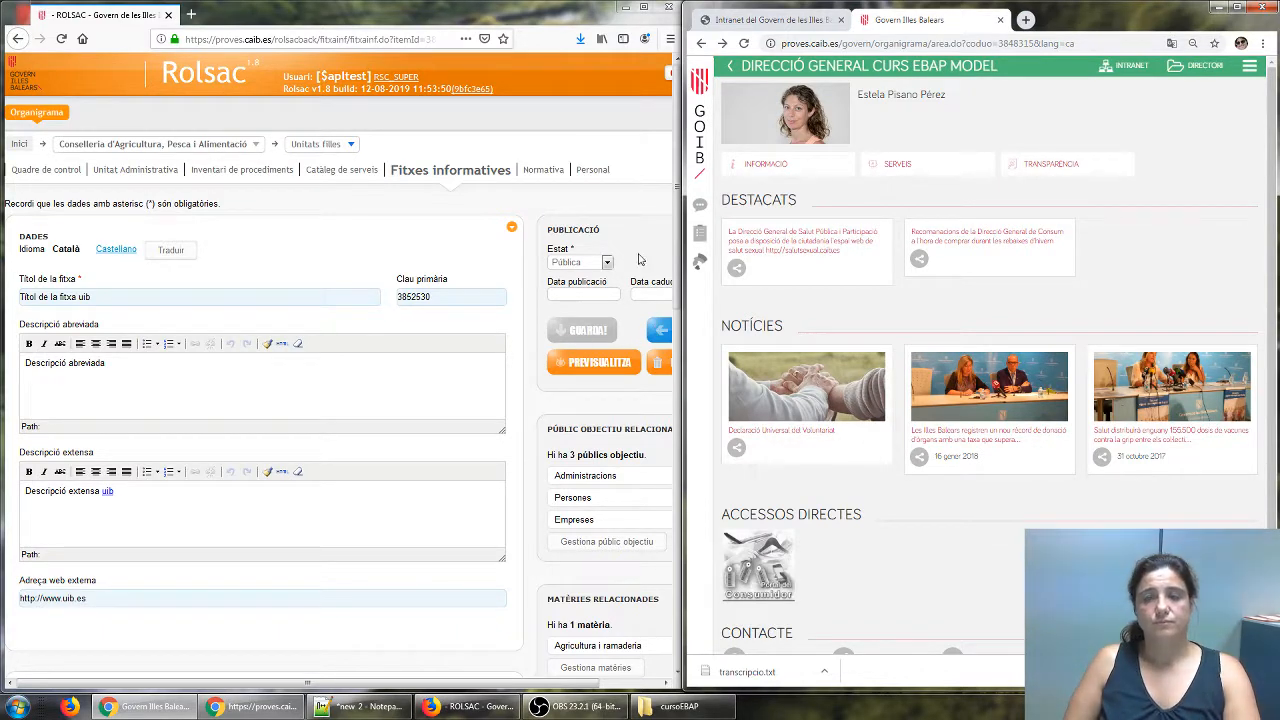
Narrow the Rolsac window slightly, bring up the Intranet page beside it and reload it.
left_click(684, 242)
mouse_move(684, 242)
left_mouse_down()
mouse_move(732, 238)
mouse_move(662, 230)
mouse_move(676, 230)
left_mouse_up()
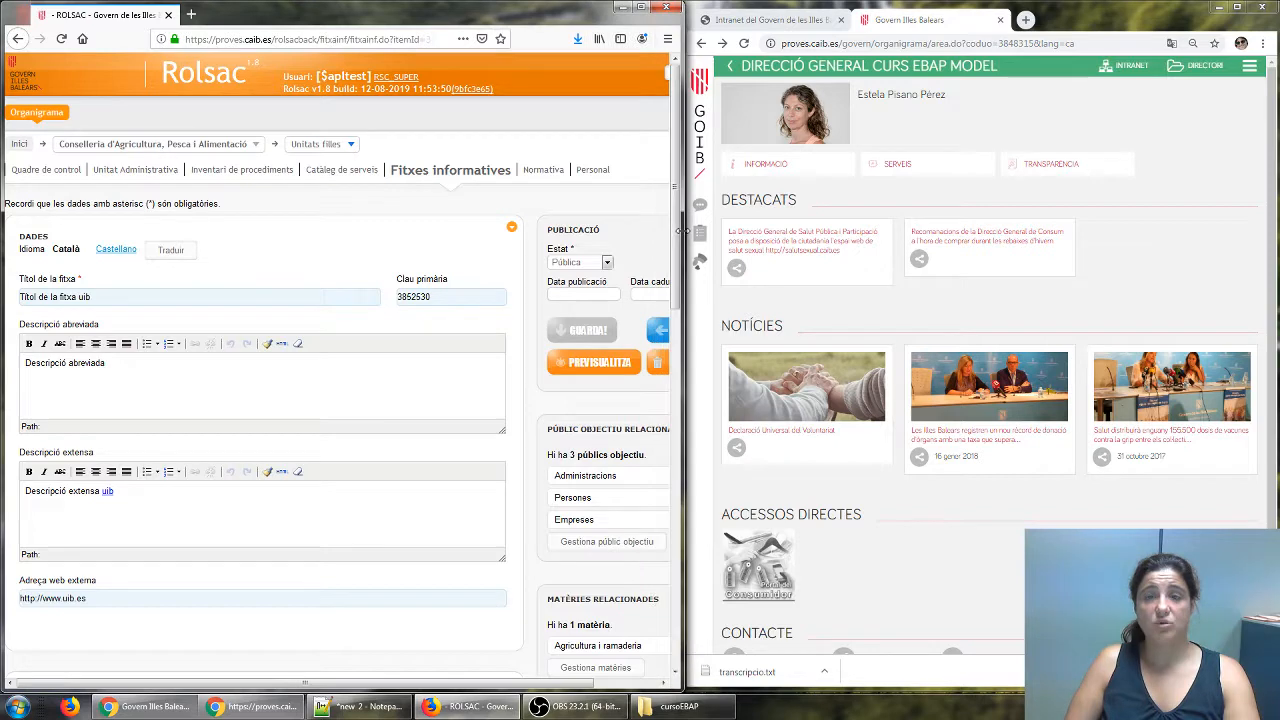
left_click(770, 20)
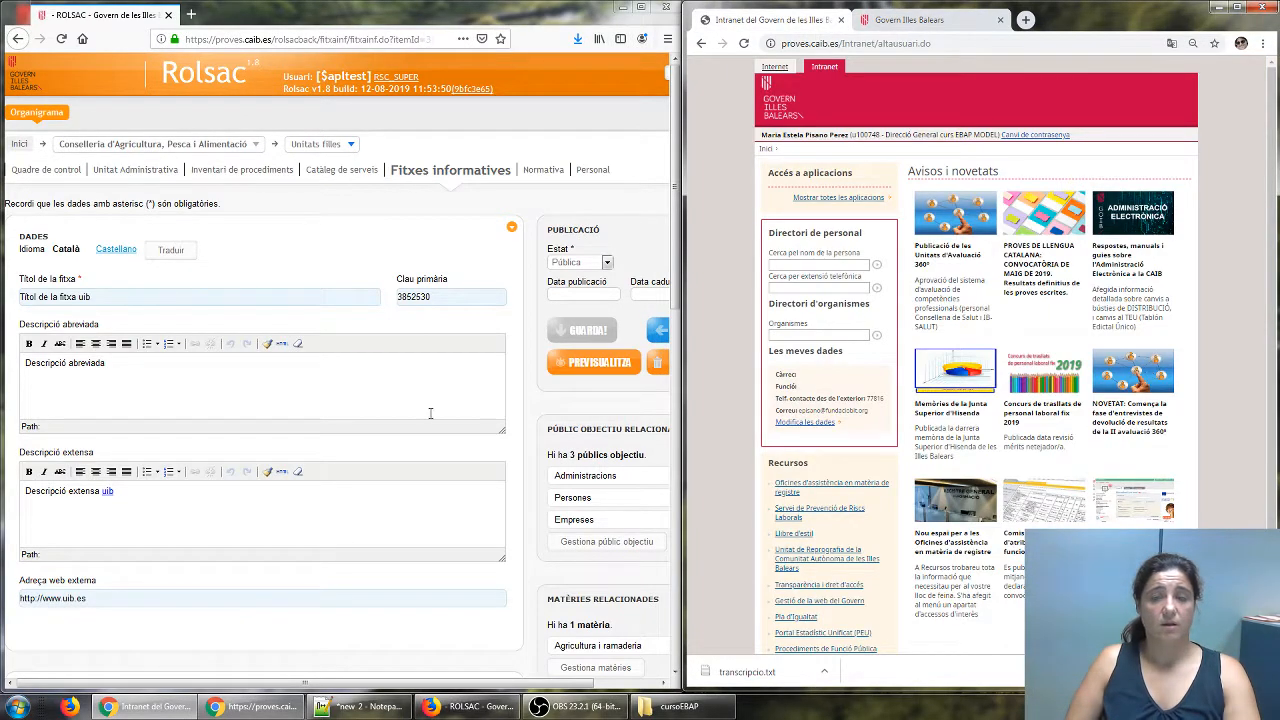
left_click(884, 43)
key("Return")
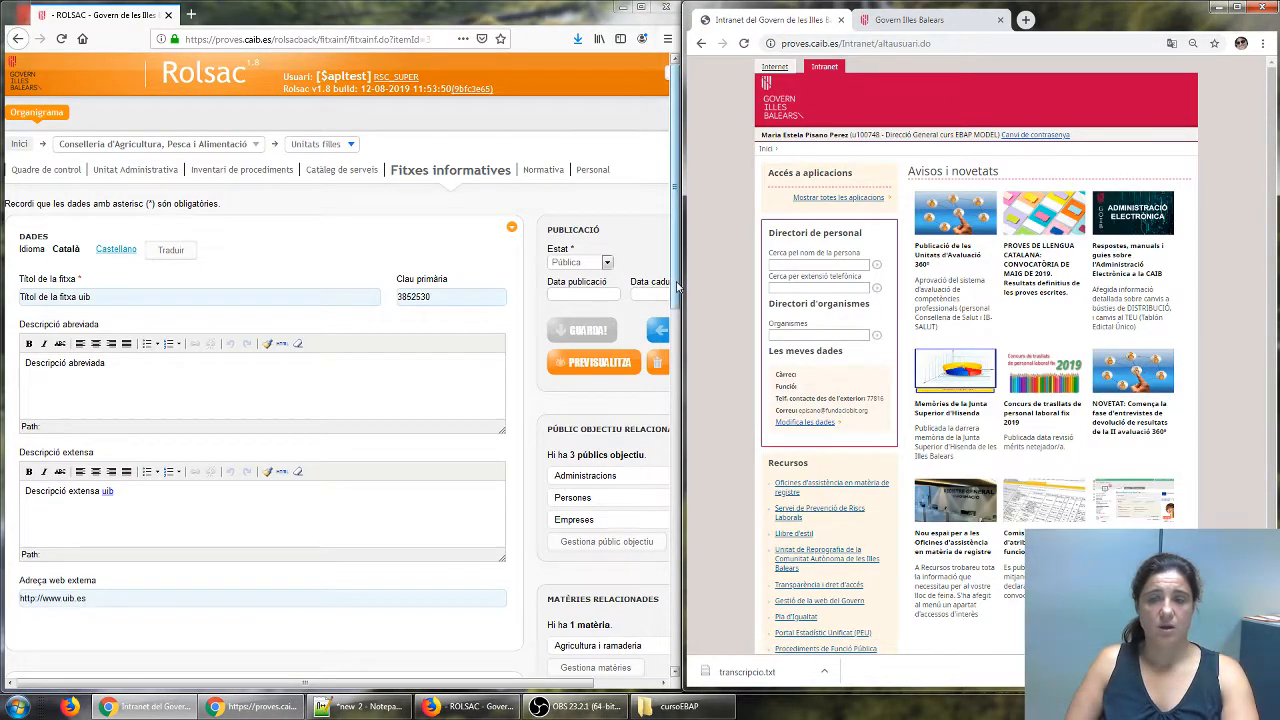
Relate the sheet to the section Novetats conselleria intranet with the unit cursEBAP2019, and finalize the section relations.
scroll(676, 288, "down", 10)
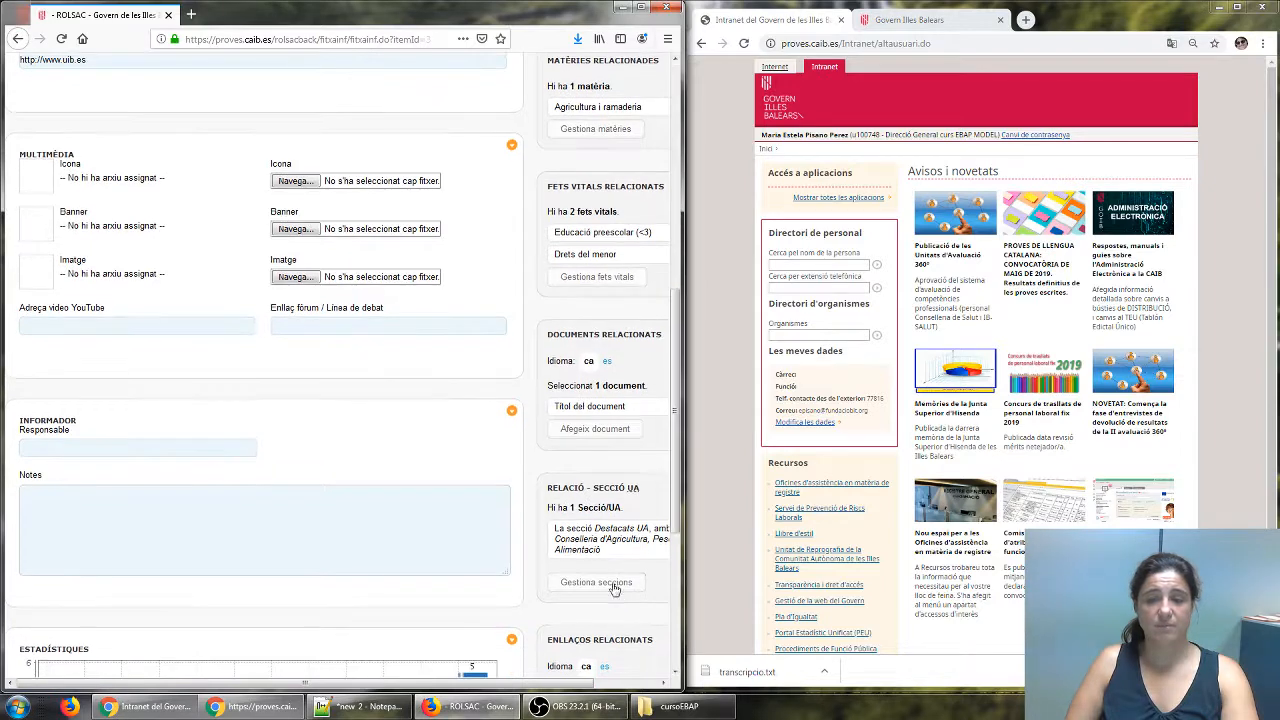
left_click(614, 588)
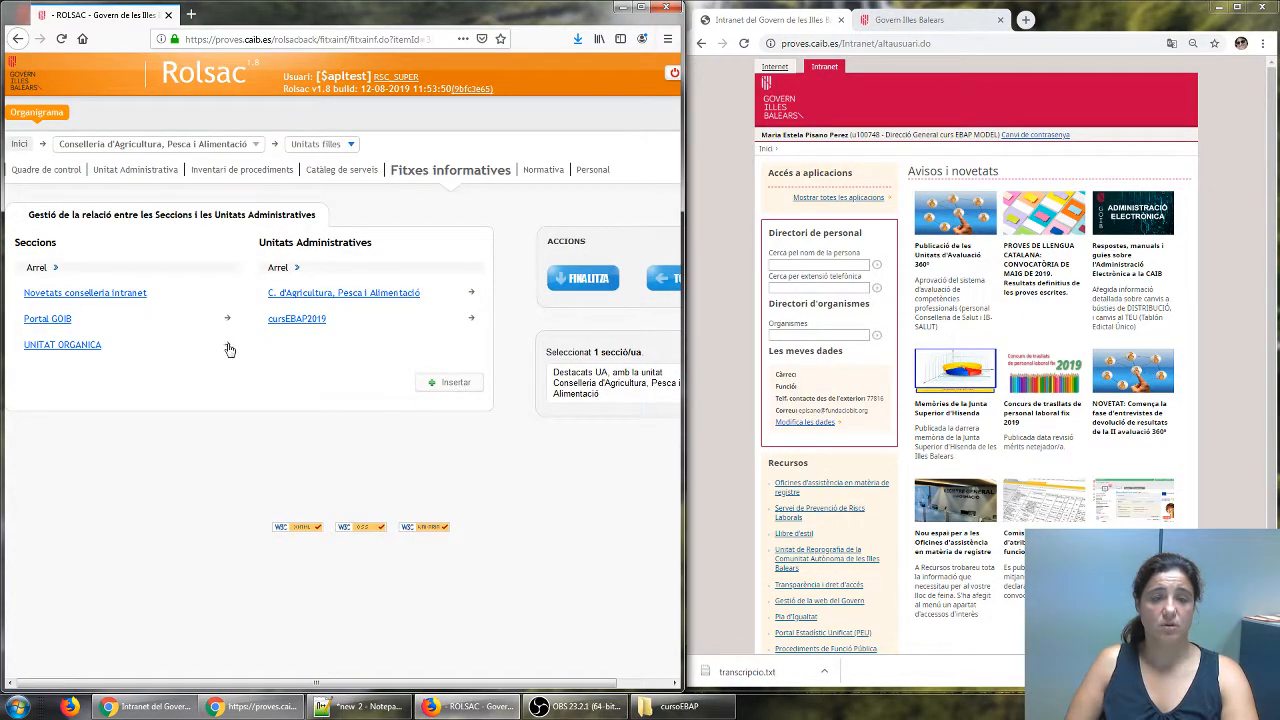
left_click(43, 294)
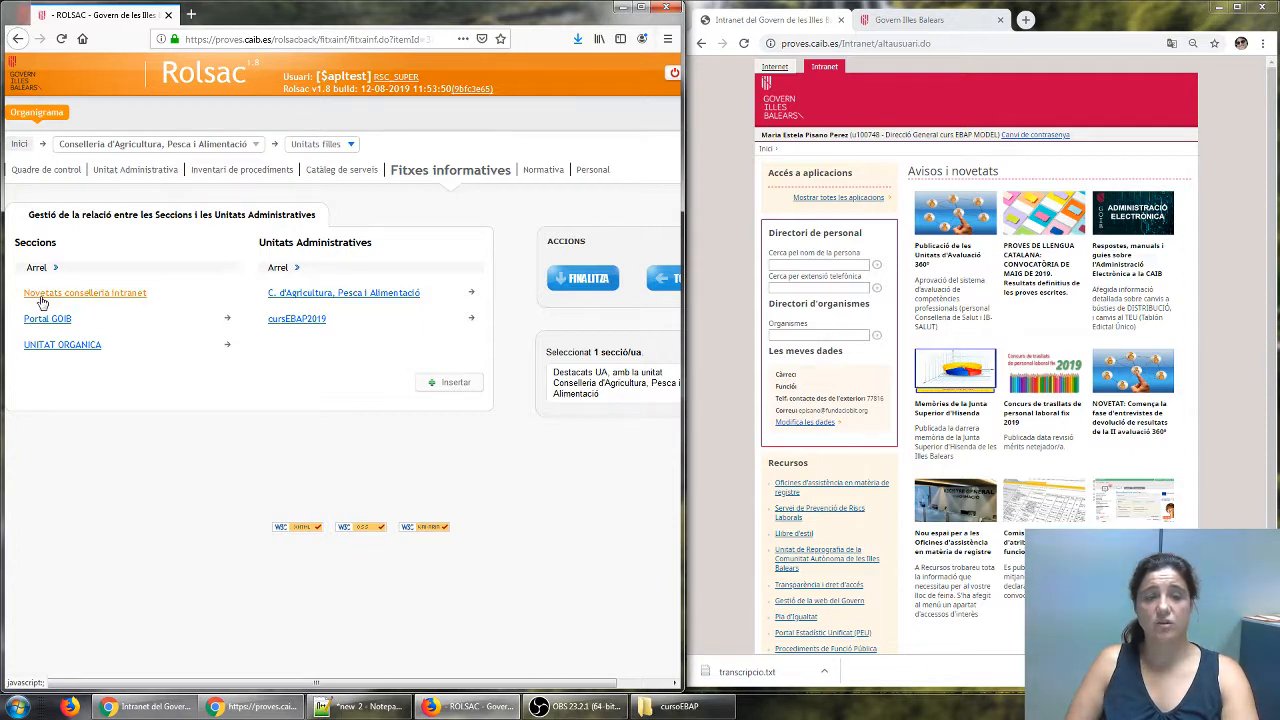
left_click(334, 297)
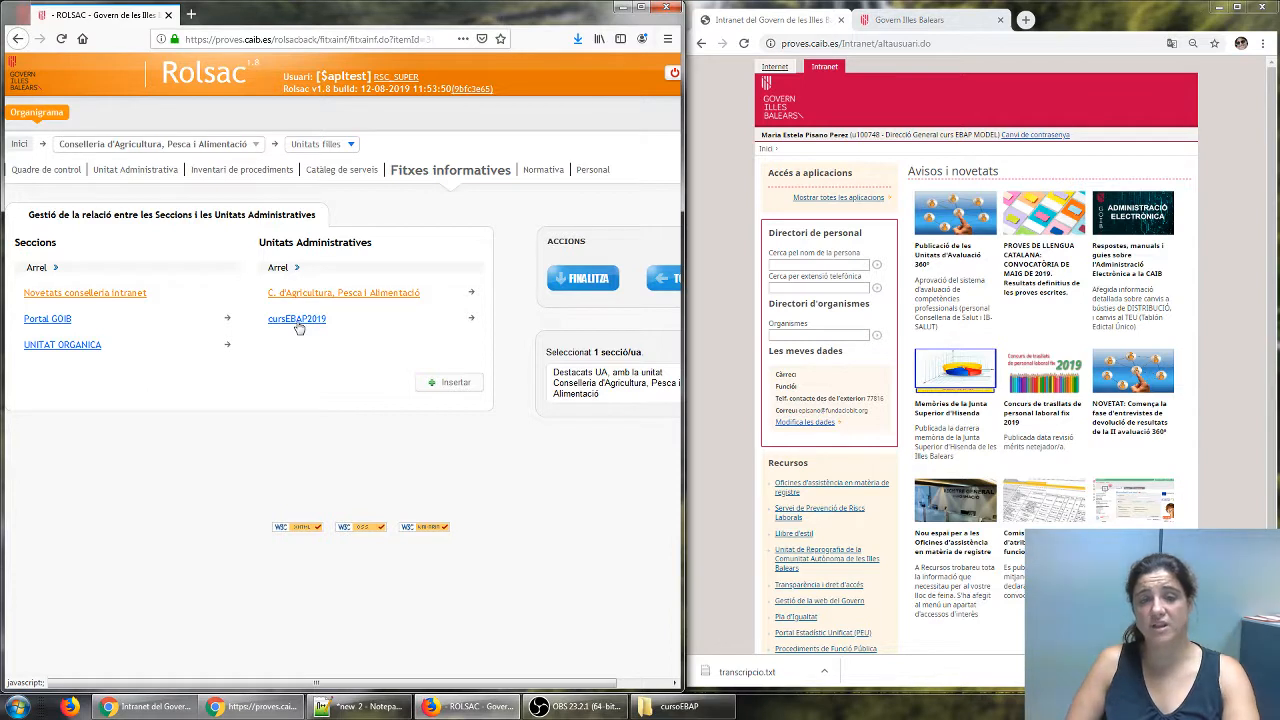
left_click(297, 320)
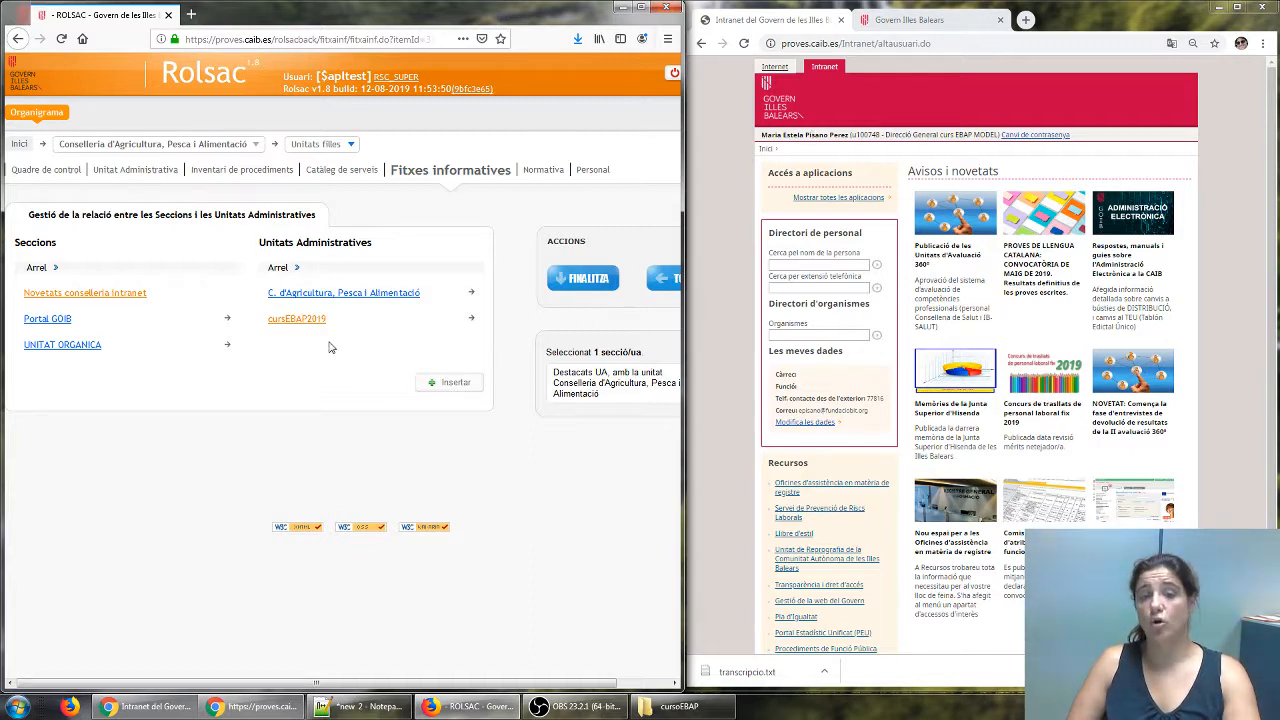
left_click(449, 382)
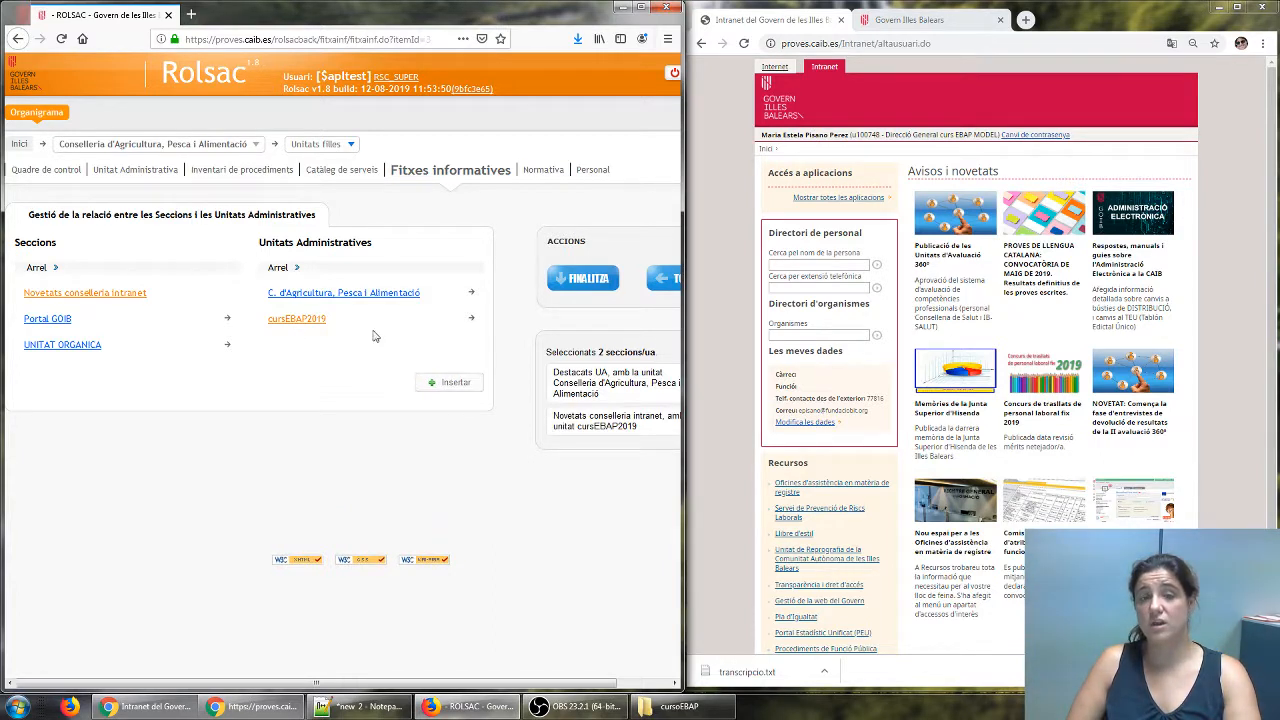
left_click(588, 281)
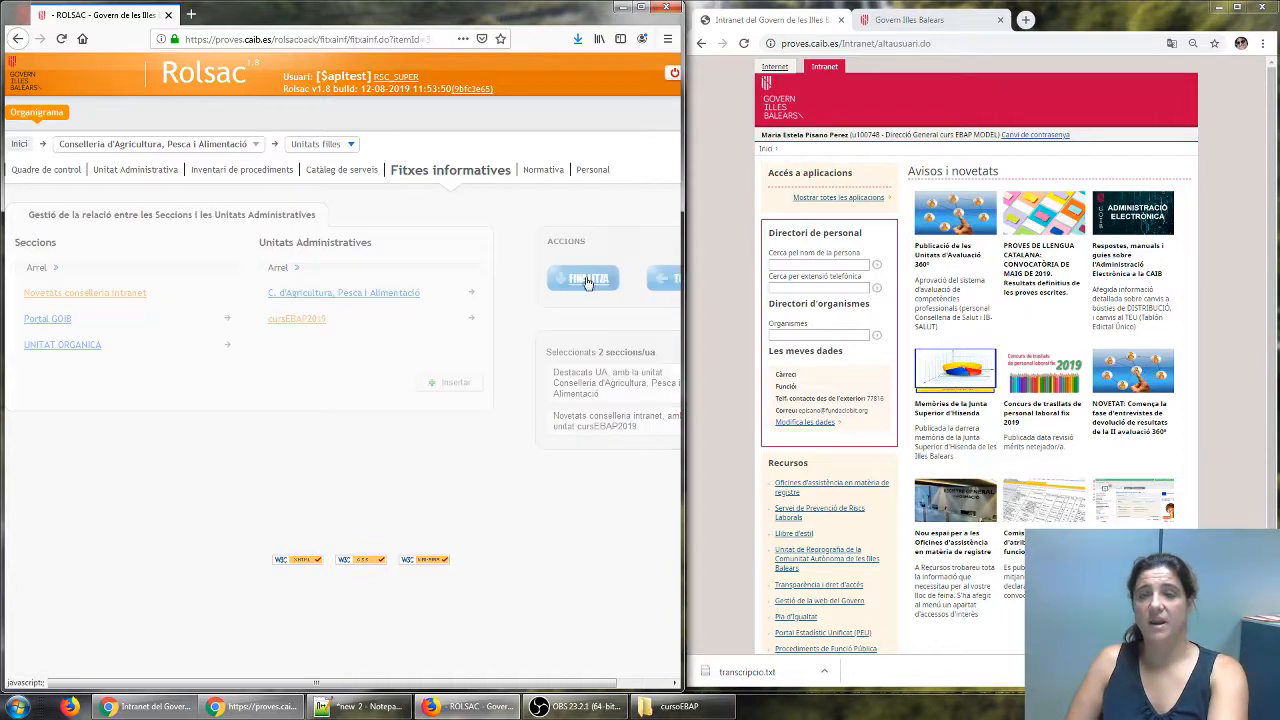
Reload the Intranet page, choose Direcció General curs EBAP MODEL under Conselleria curs EBAP 2019 as organic unit, and submit the personal data form.
left_click(940, 43)
key("Return")
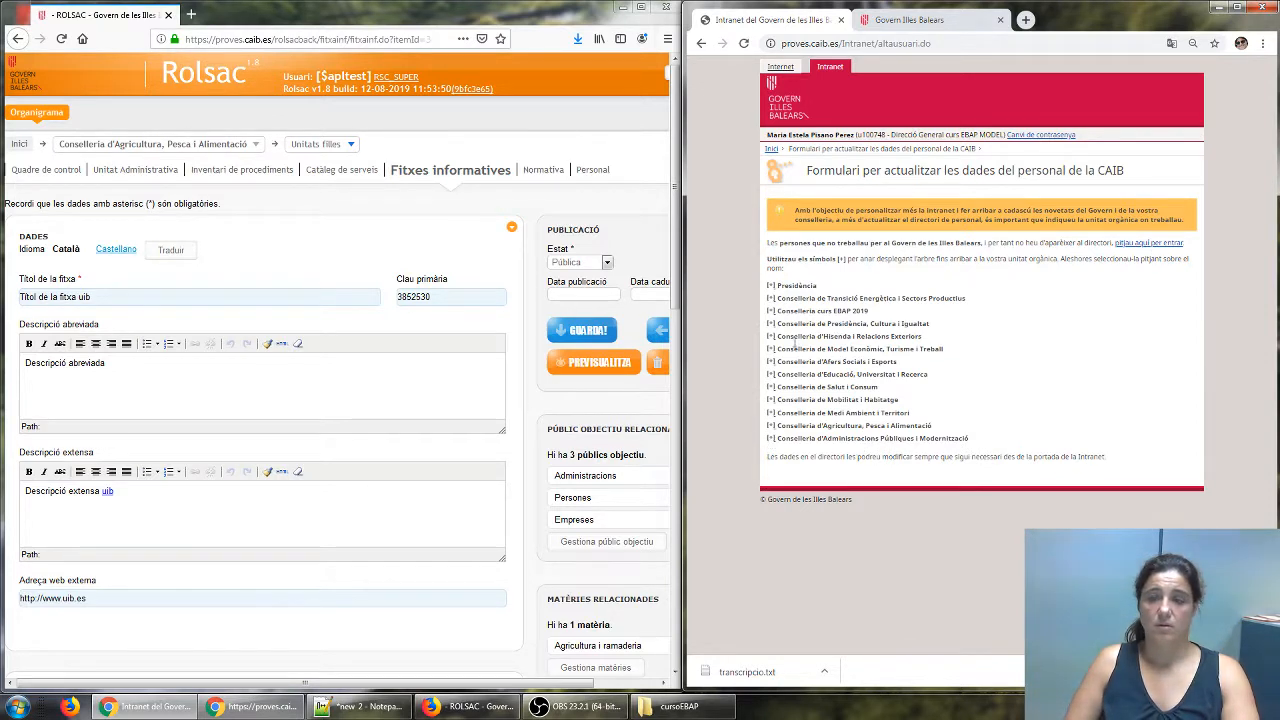
left_click(772, 313)
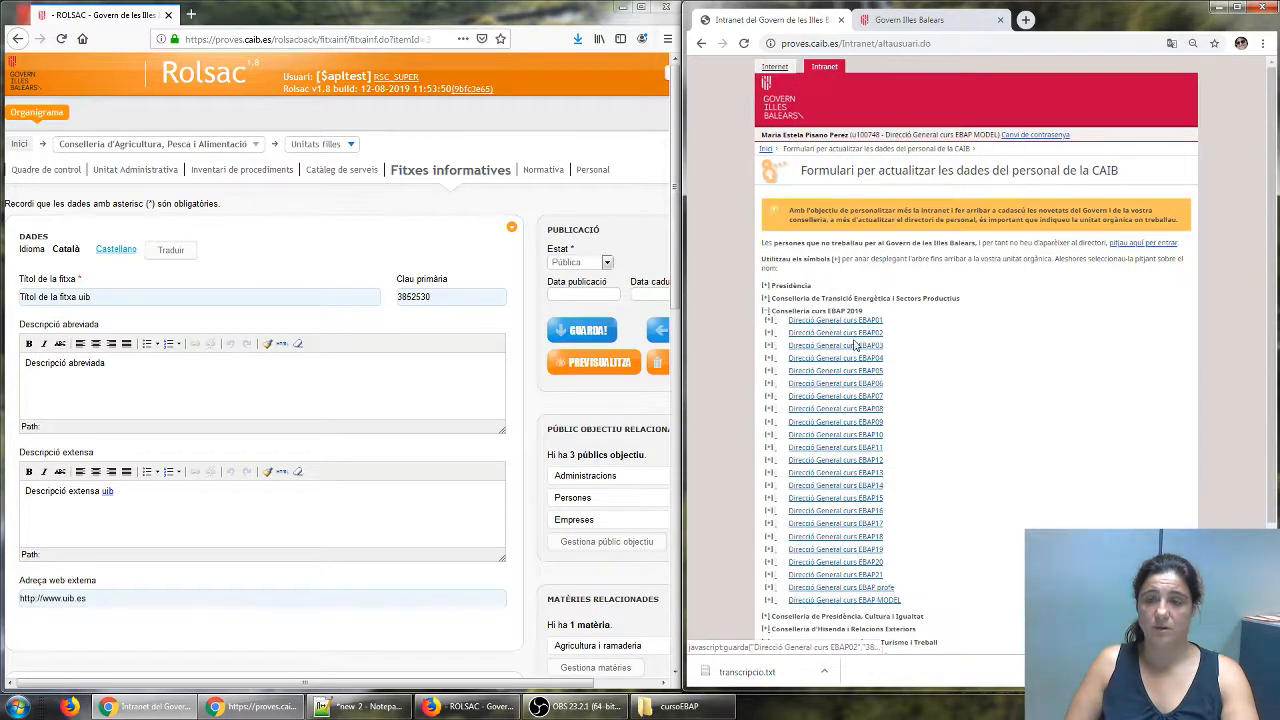
left_click(867, 602)
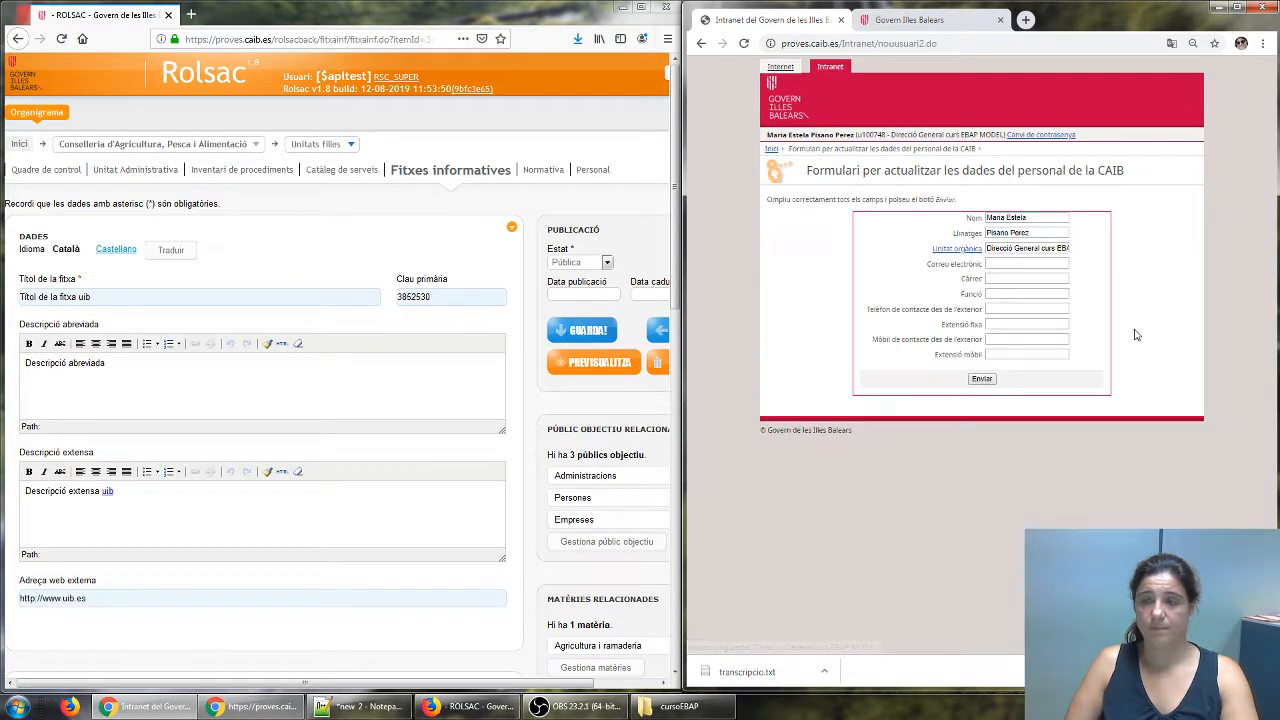
left_click(984, 381)
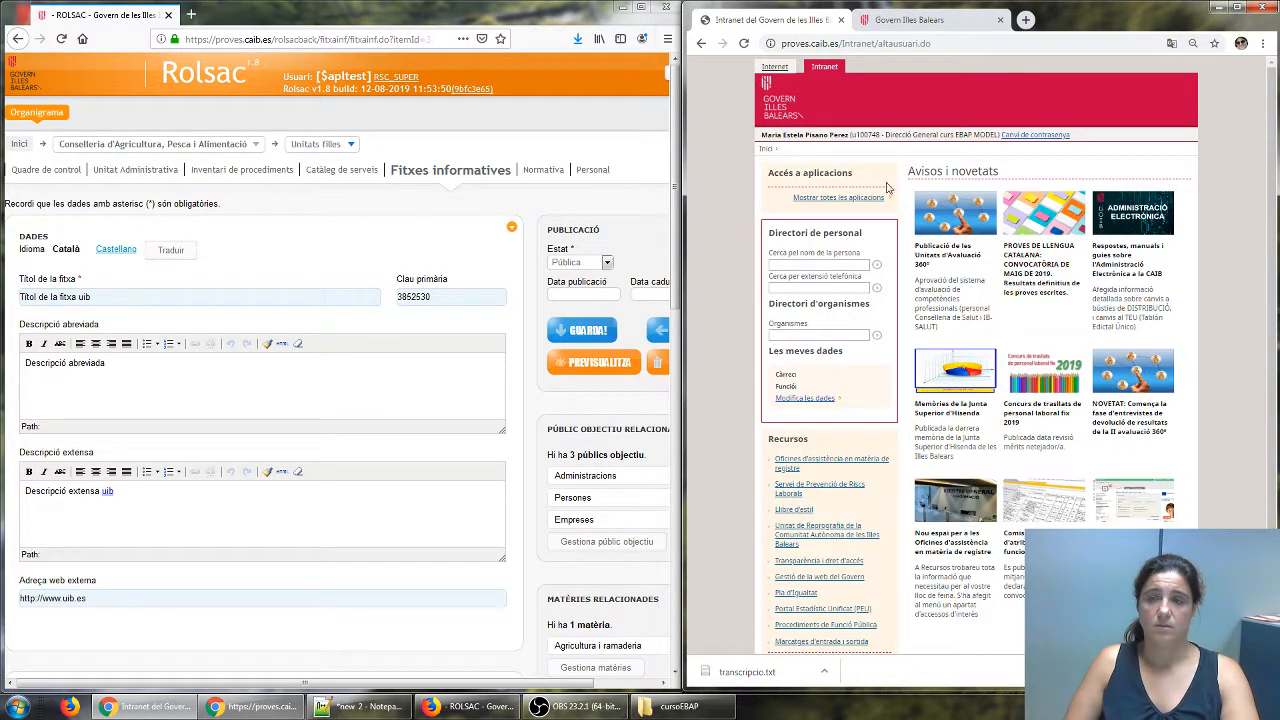
Shorten the Intranet address to proves.caib.es/Intranet/ and load that page.
left_click(941, 44)
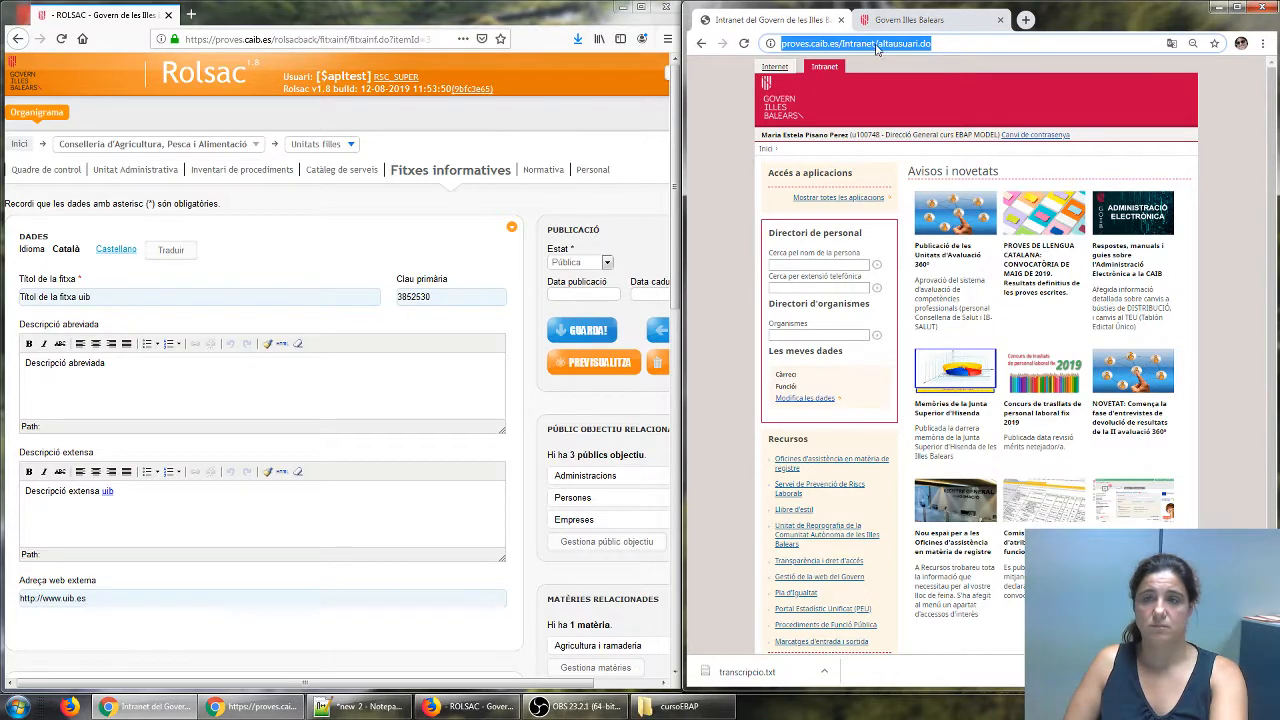
left_click(900, 70)
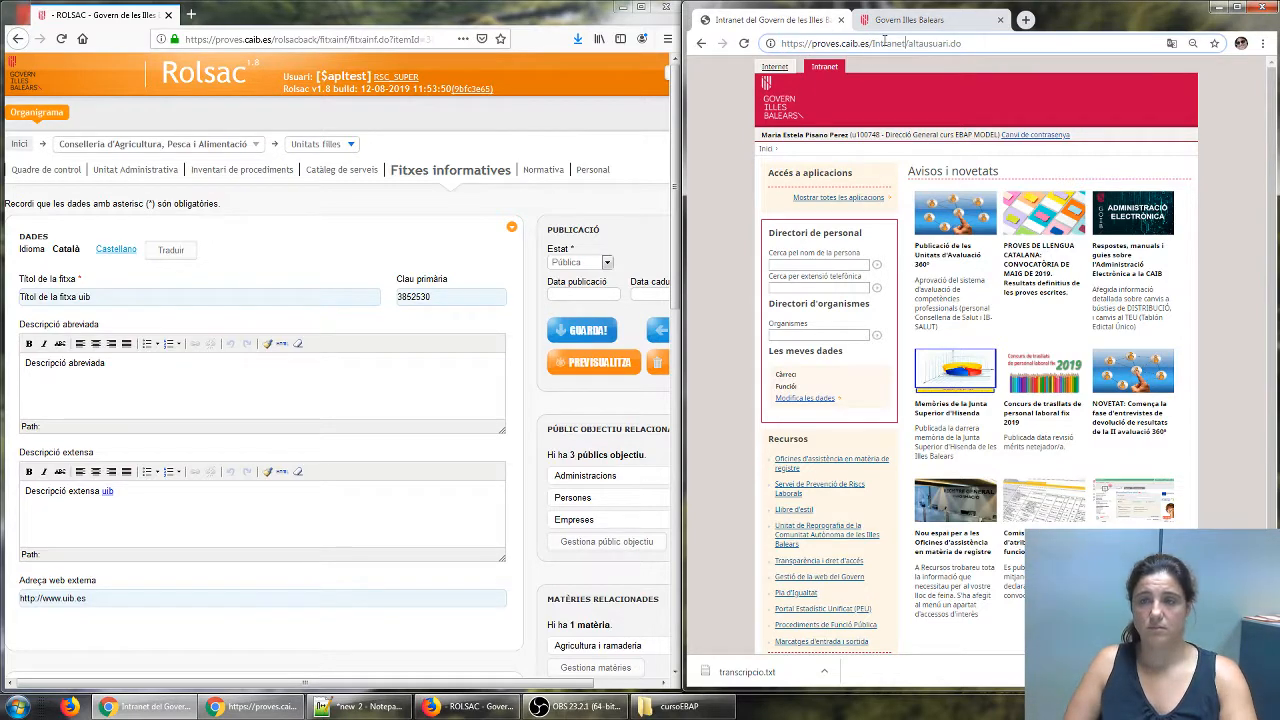
left_click(929, 93)
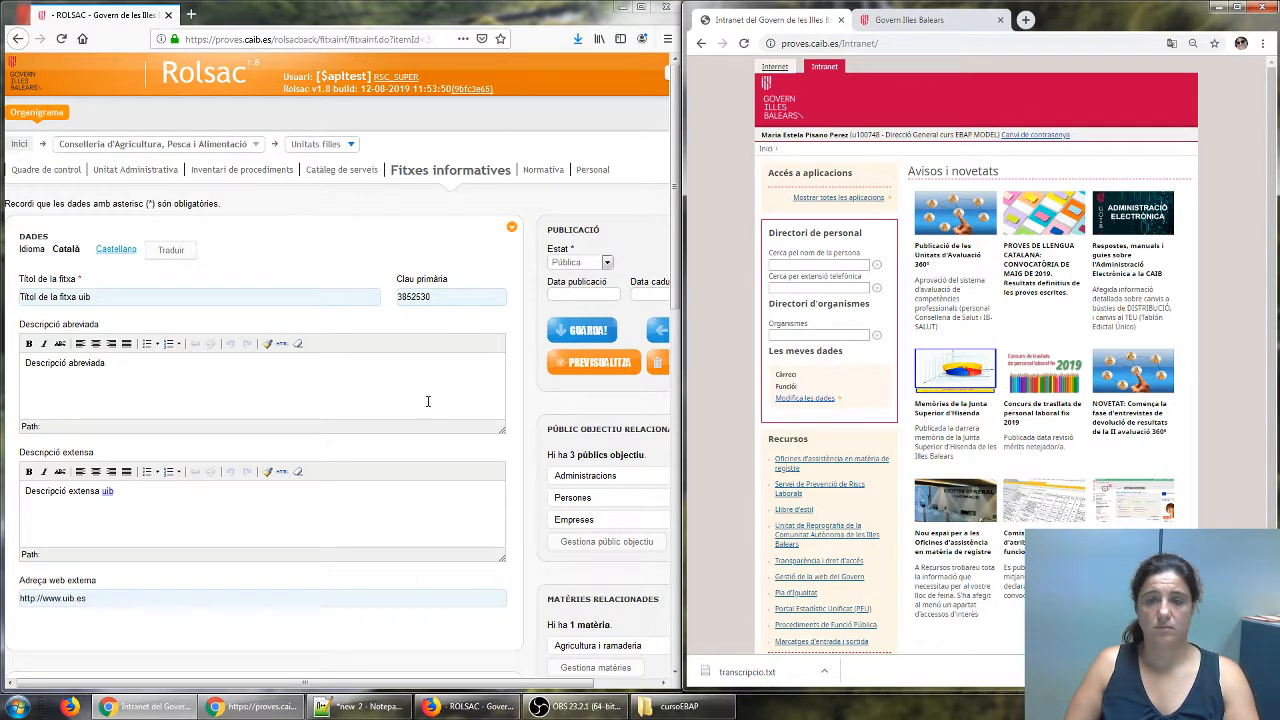
Review the sheet's section relations in Rolsac, and check the Intranet's Avisos i novetats for the sheet.
scroll(437, 390, "down", 7)
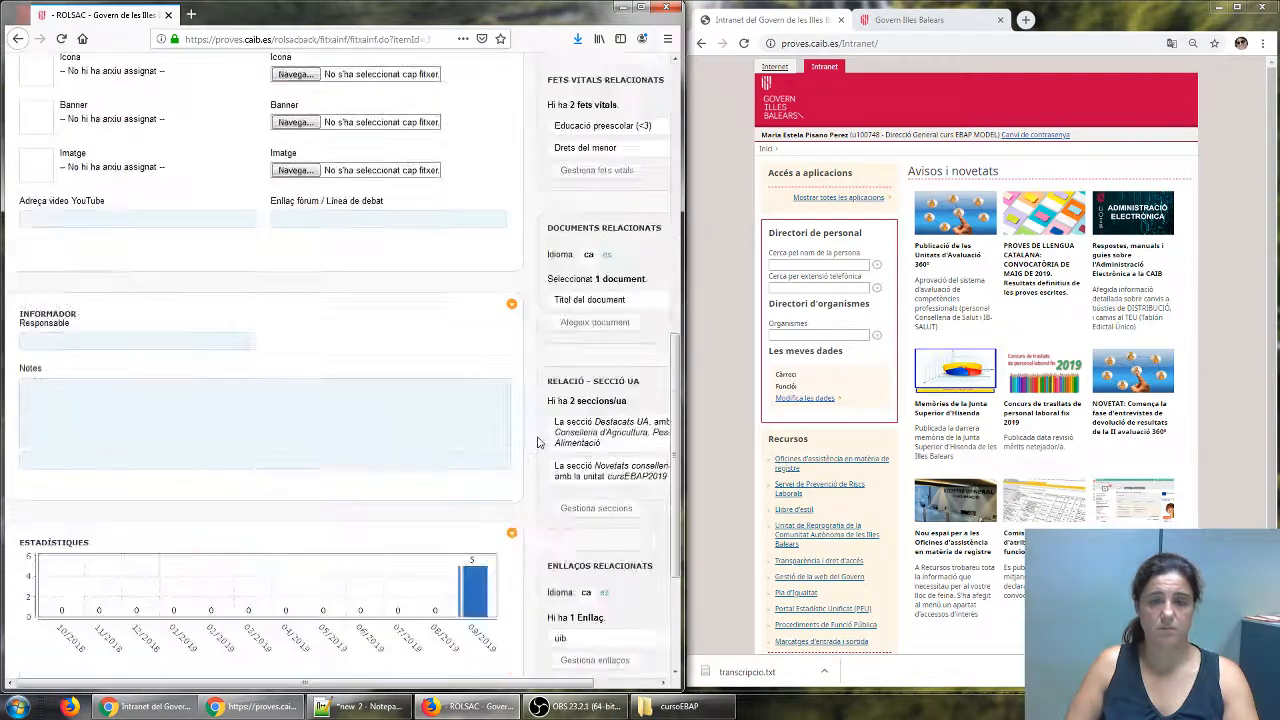
scroll(537, 442, "down", 2)
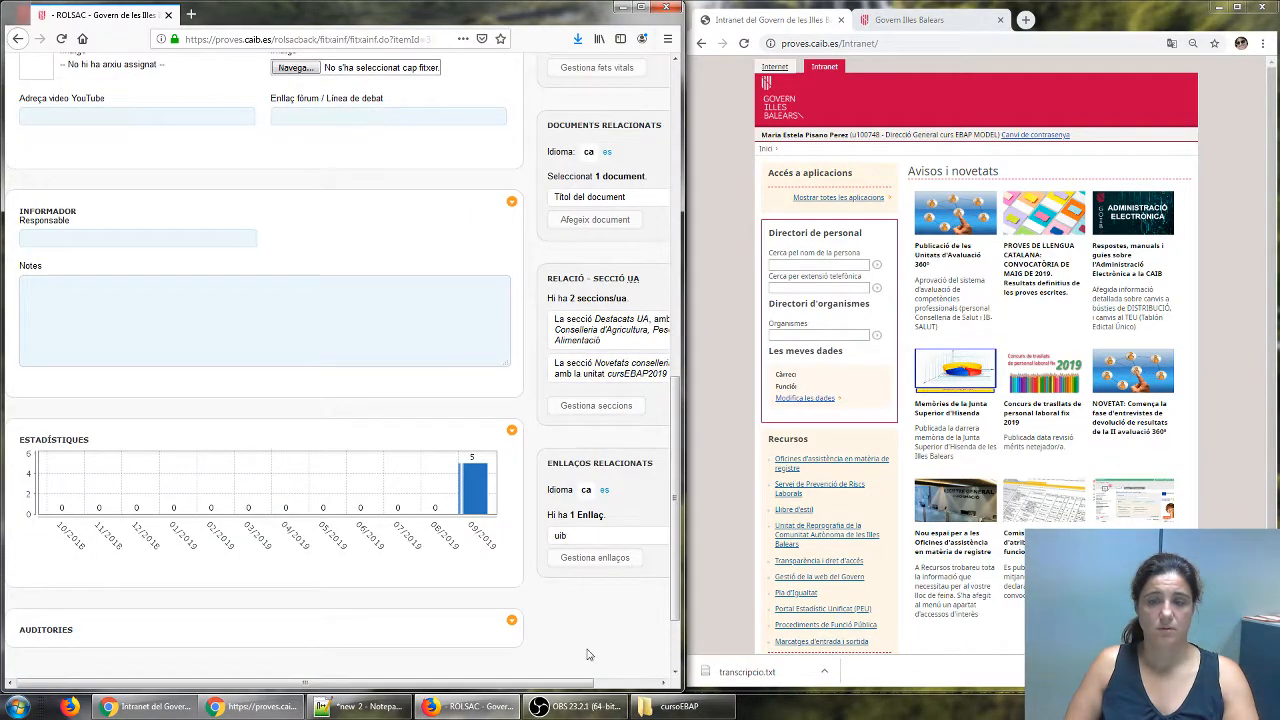
left_click_drag(585, 686, 607, 686)
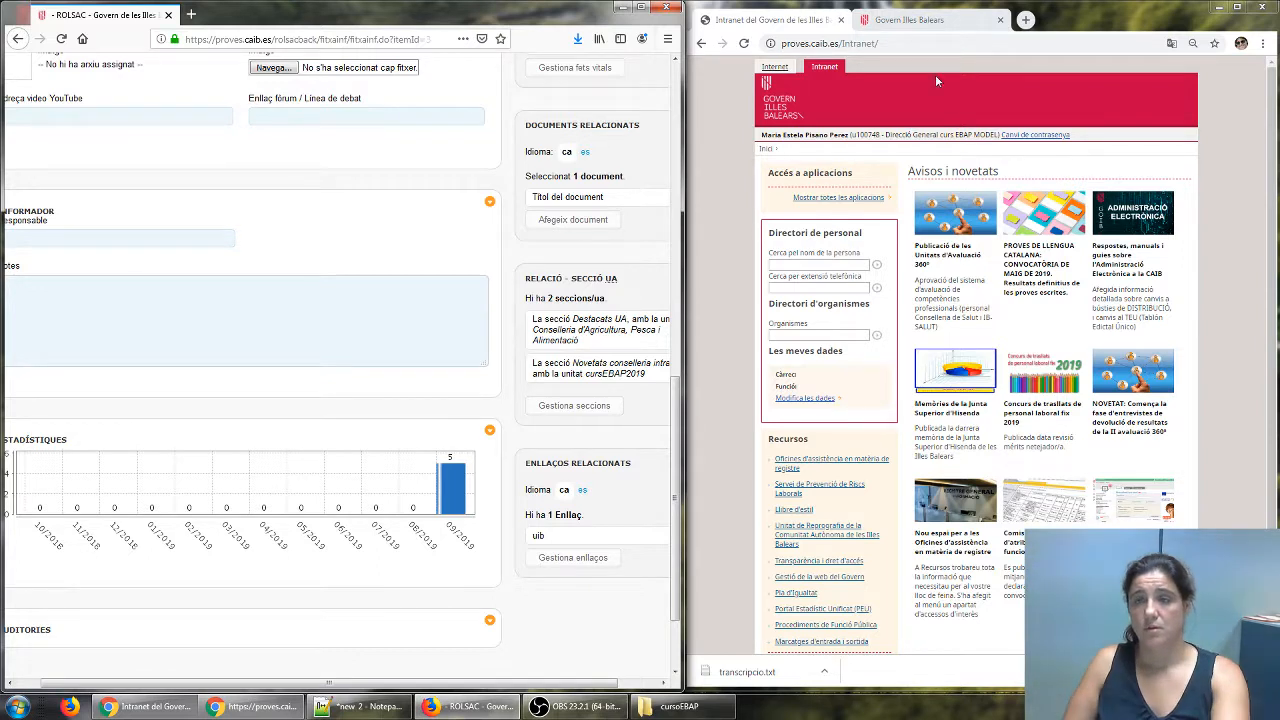
left_click(901, 42)
left_click(1153, 340)
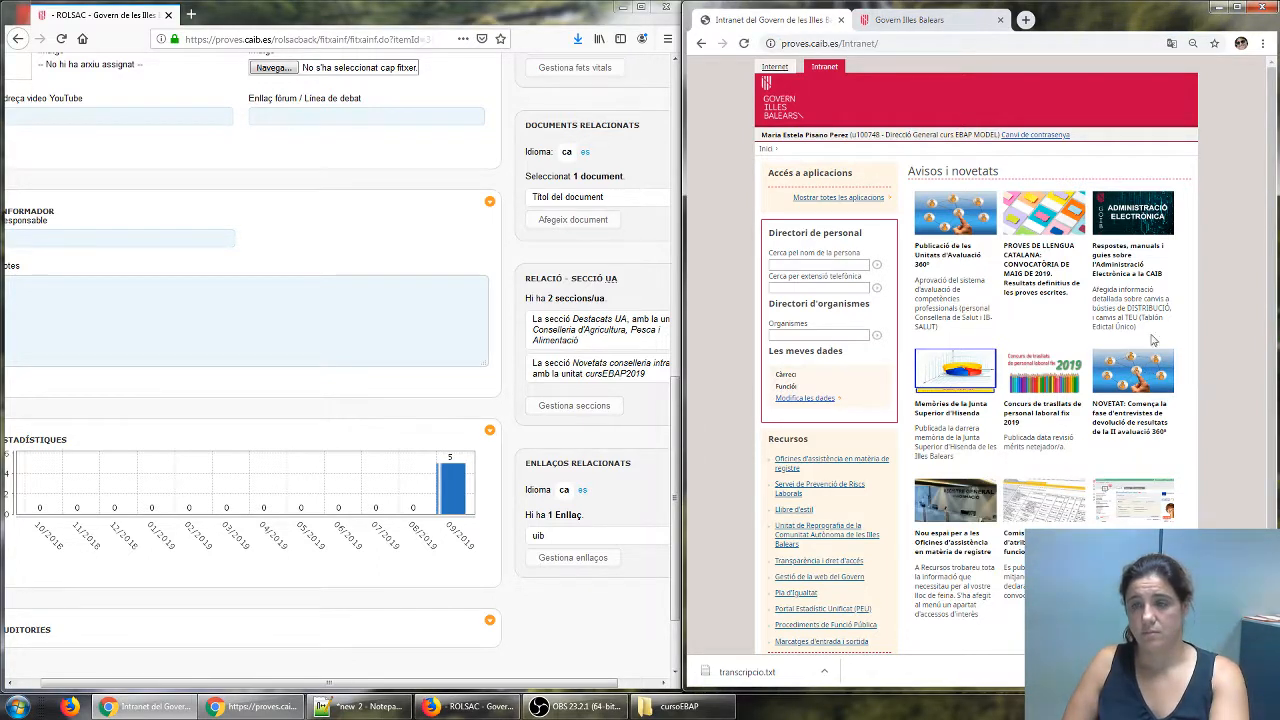
scroll(377, 309, "left", 2)
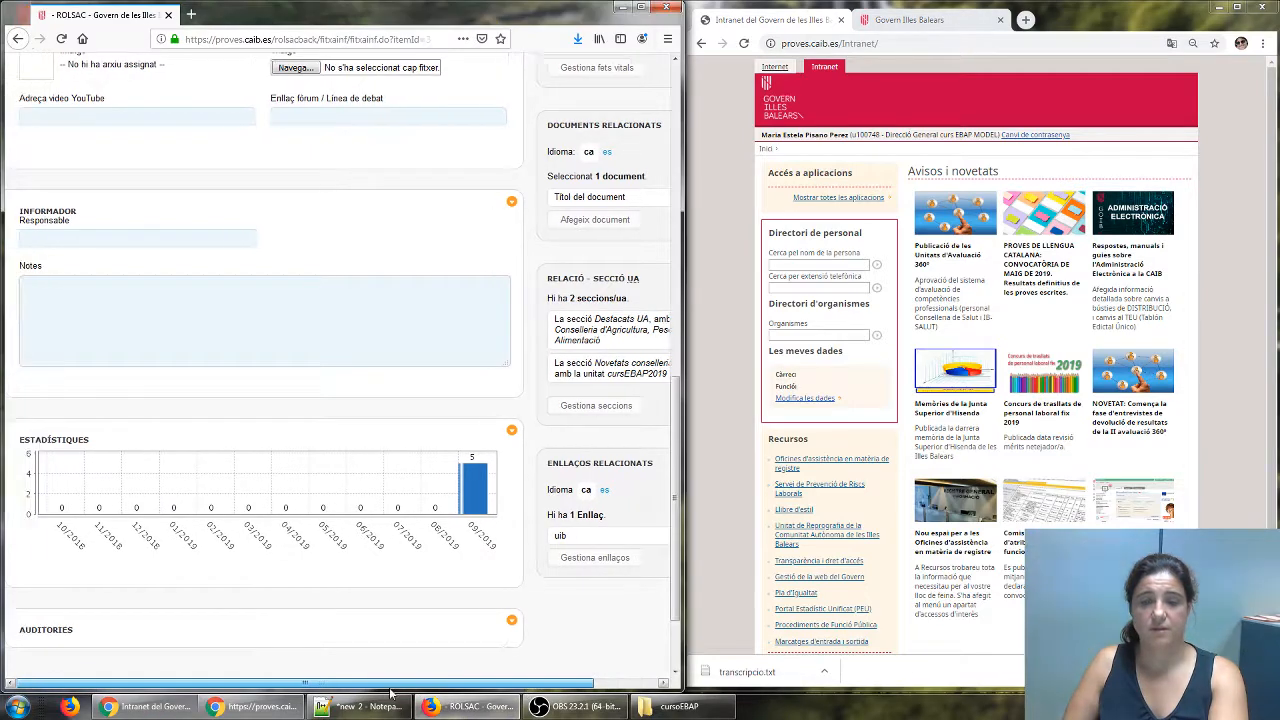
scroll(379, 320, "up", 5)
scroll(379, 320, "up", 4)
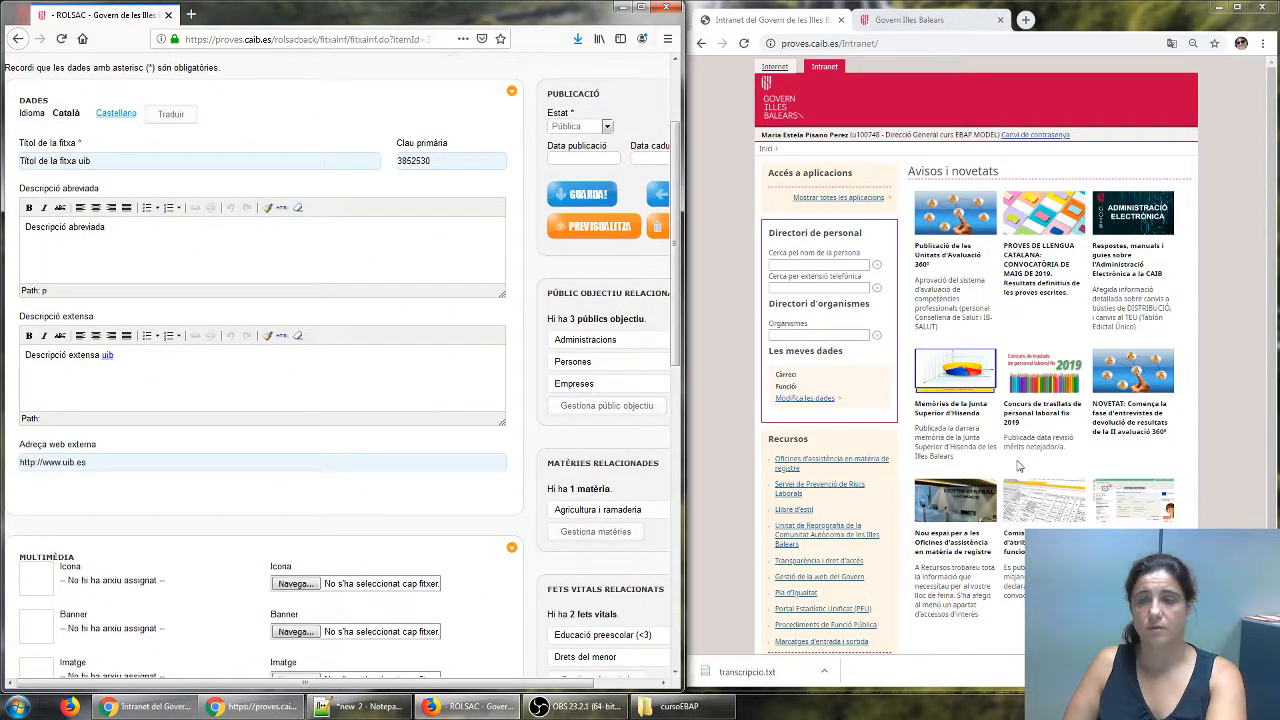
scroll(1272, 455, "down", 1)
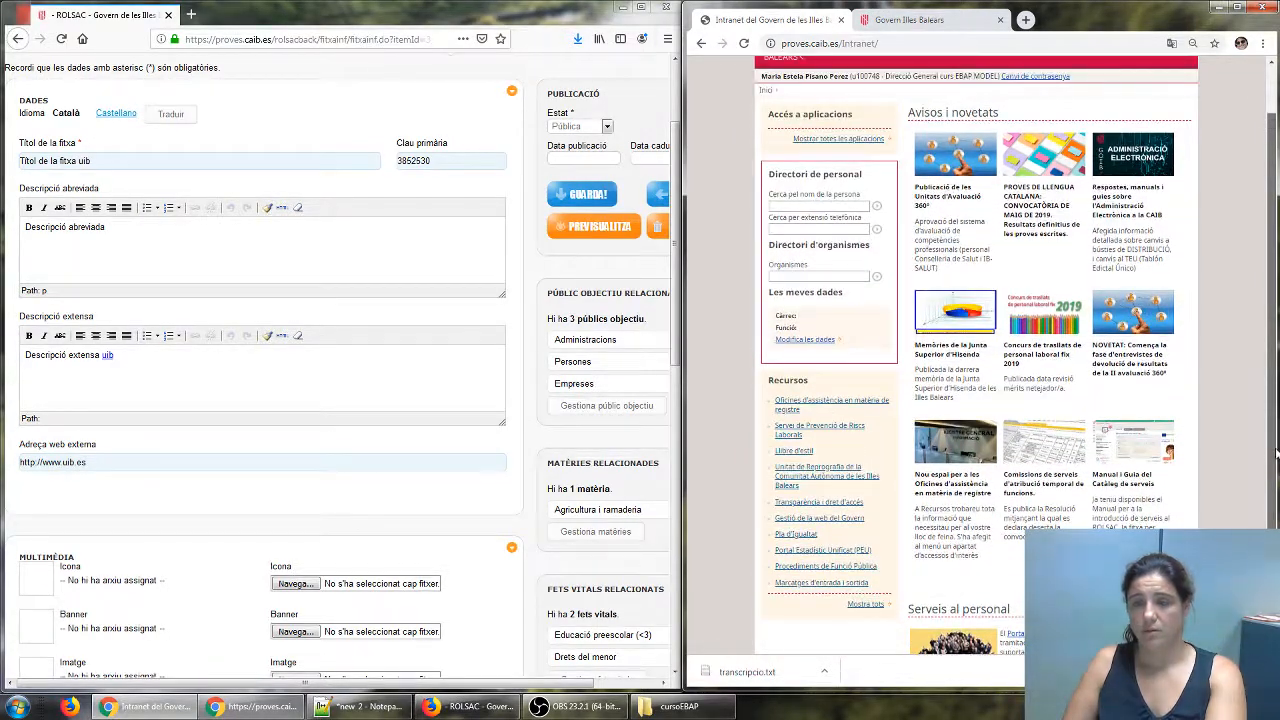
scroll(1272, 455, "up", 1)
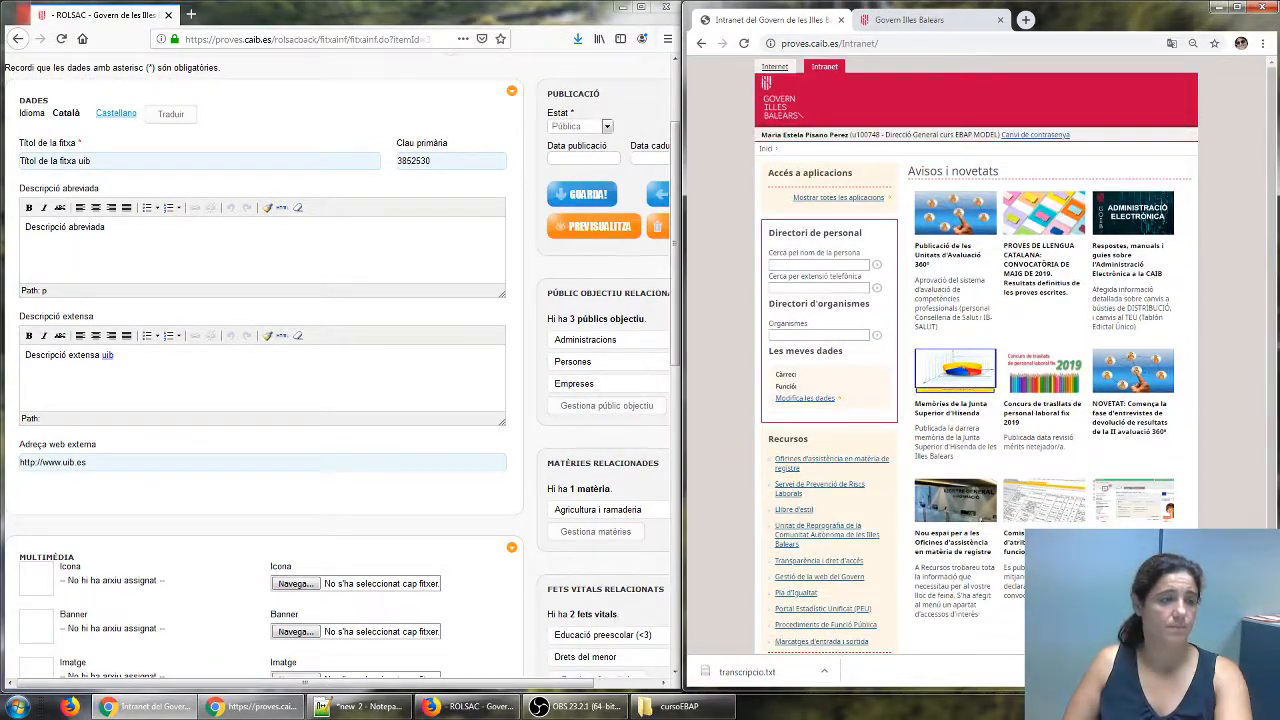